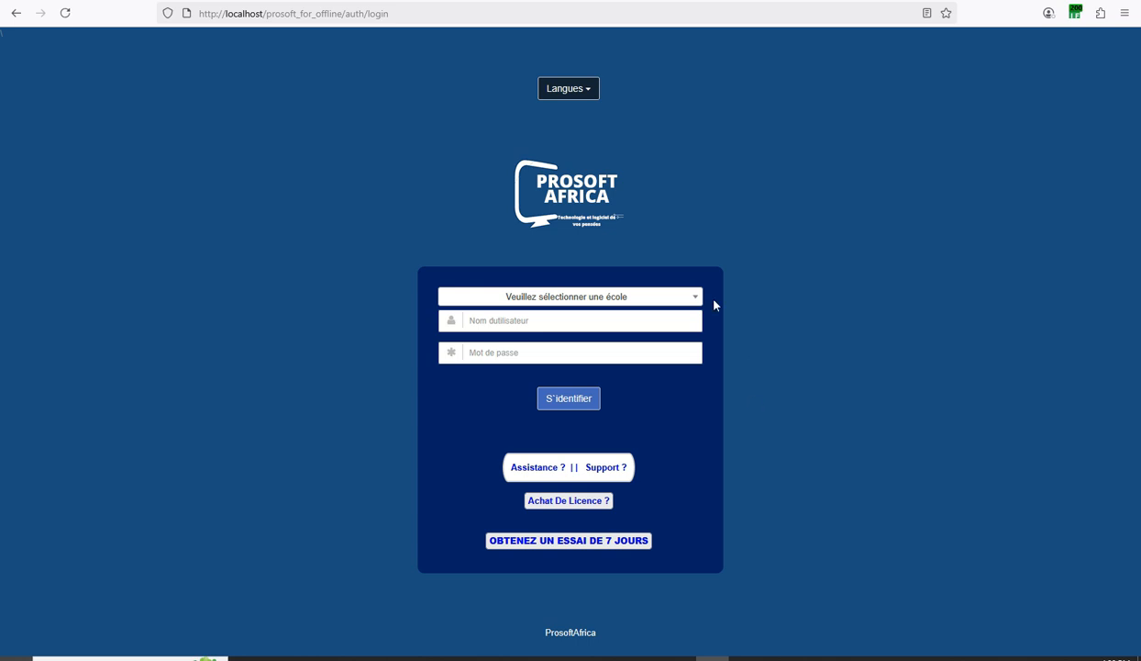
Change the login page language from French to English in the Langues dropdown.
{"action": "left_click", "coordinate": [564, 96]}
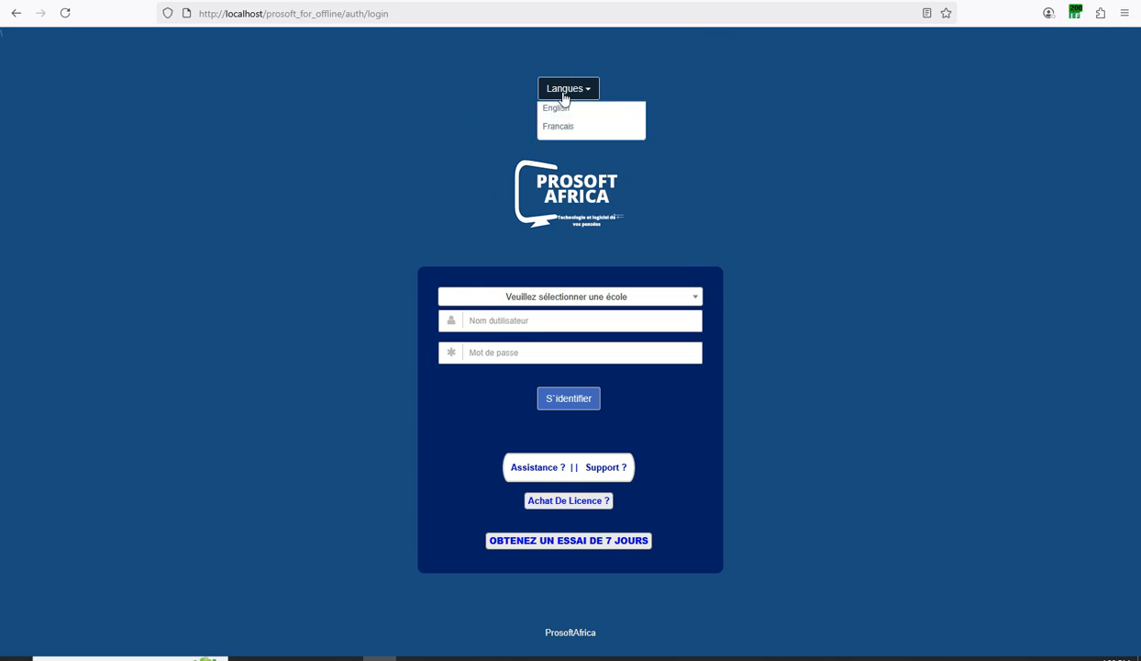
{"action": "left_click", "coordinate": [550, 110]}
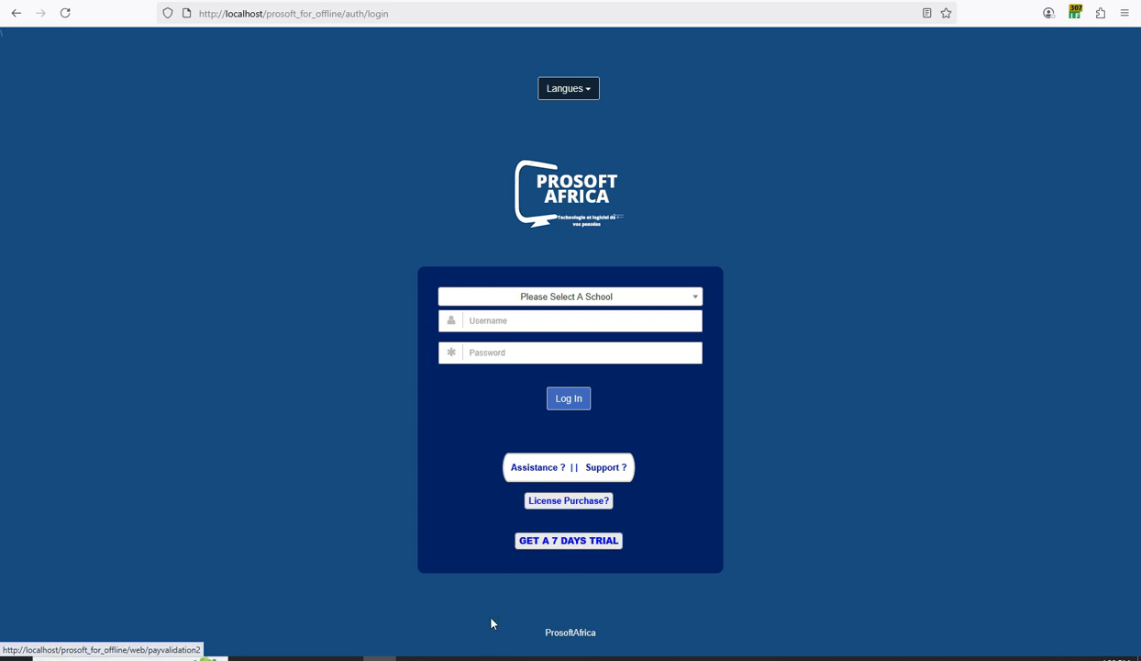
Start a 7-day trial for school type Pre Nursery,Nursery & Primary Only and enter an email address.
{"action": "left_click", "coordinate": [560, 543]}
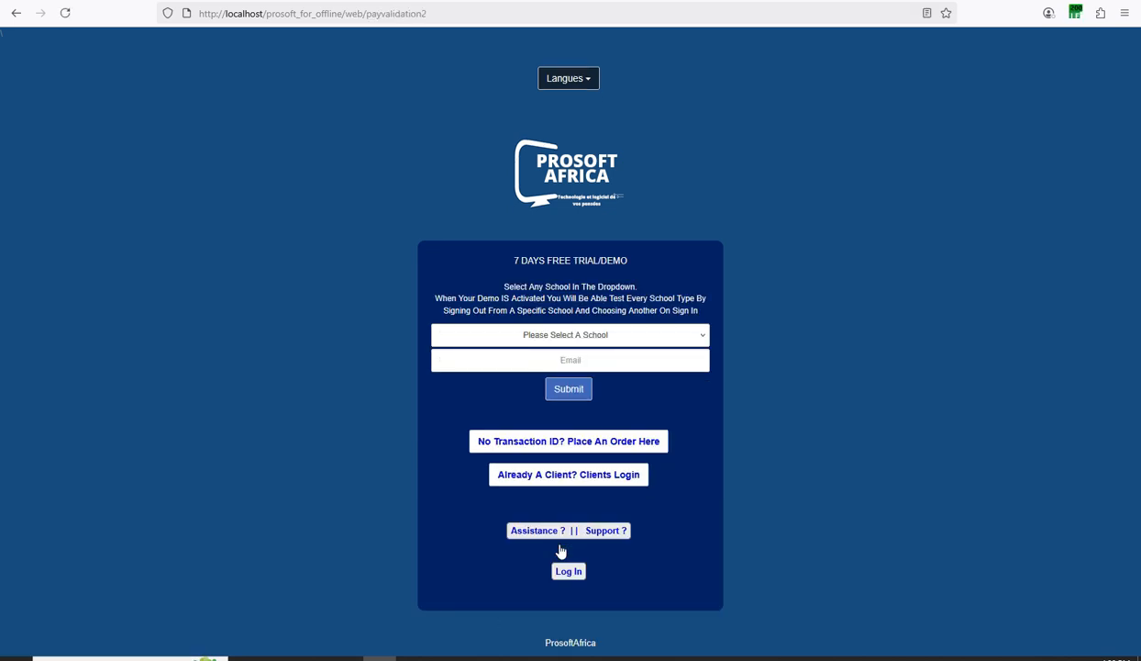
{"action": "left_click", "coordinate": [563, 338]}
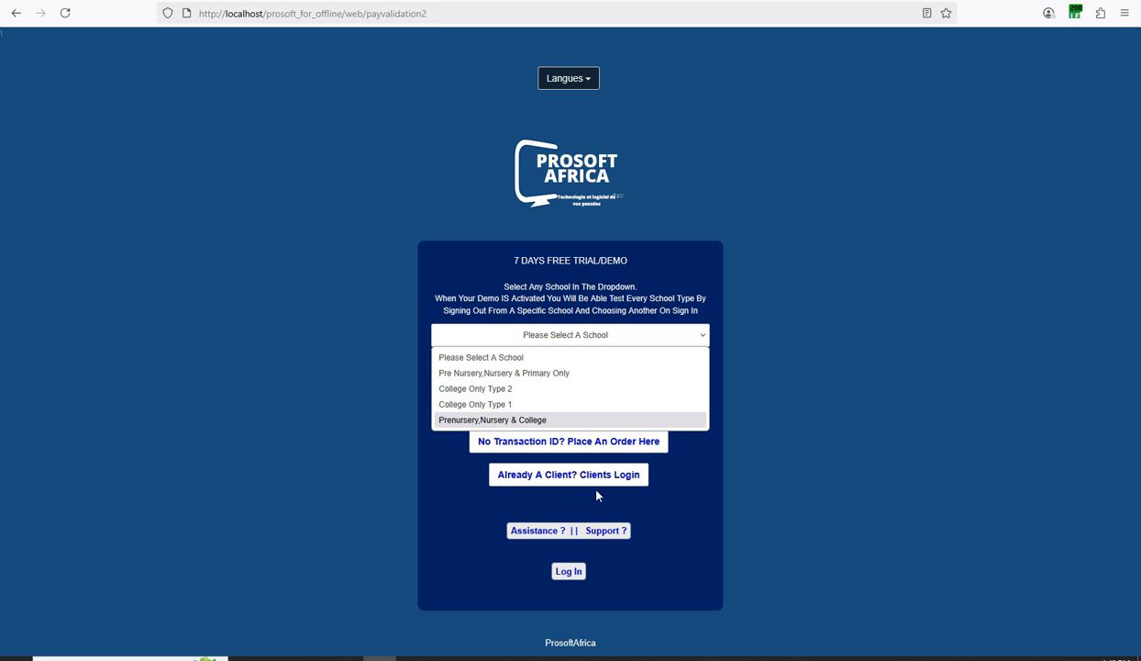
{"action": "left_click", "coordinate": [668, 496]}
{"action": "left_click", "coordinate": [565, 336]}
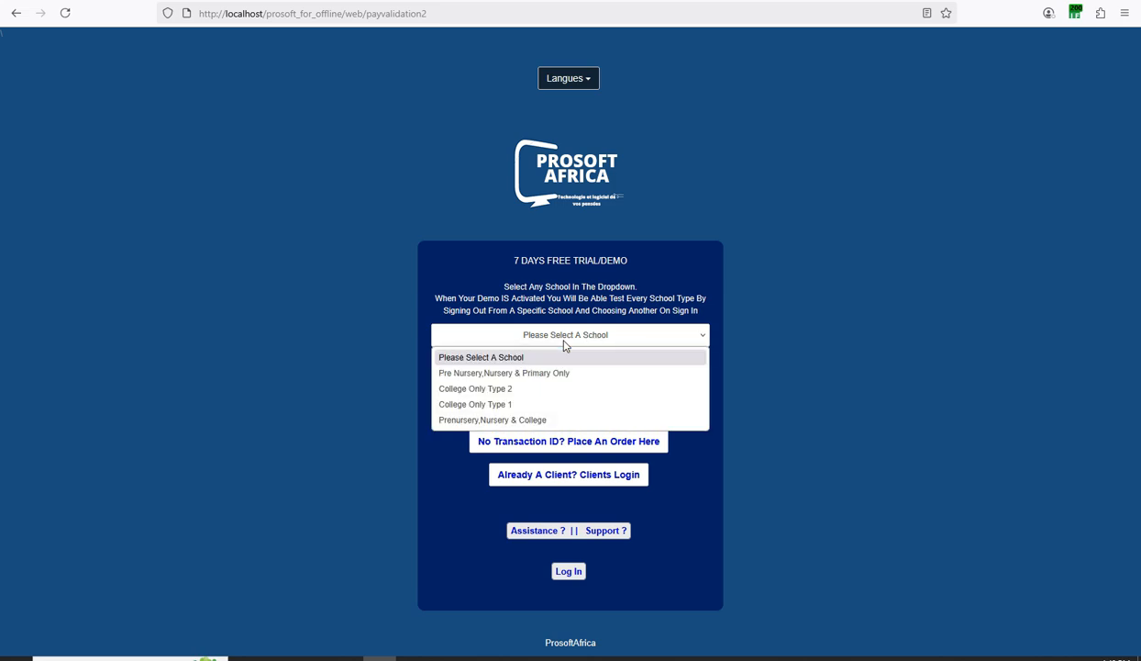
{"action": "left_click", "coordinate": [490, 373]}
{"action": "left_click", "coordinate": [512, 362]}
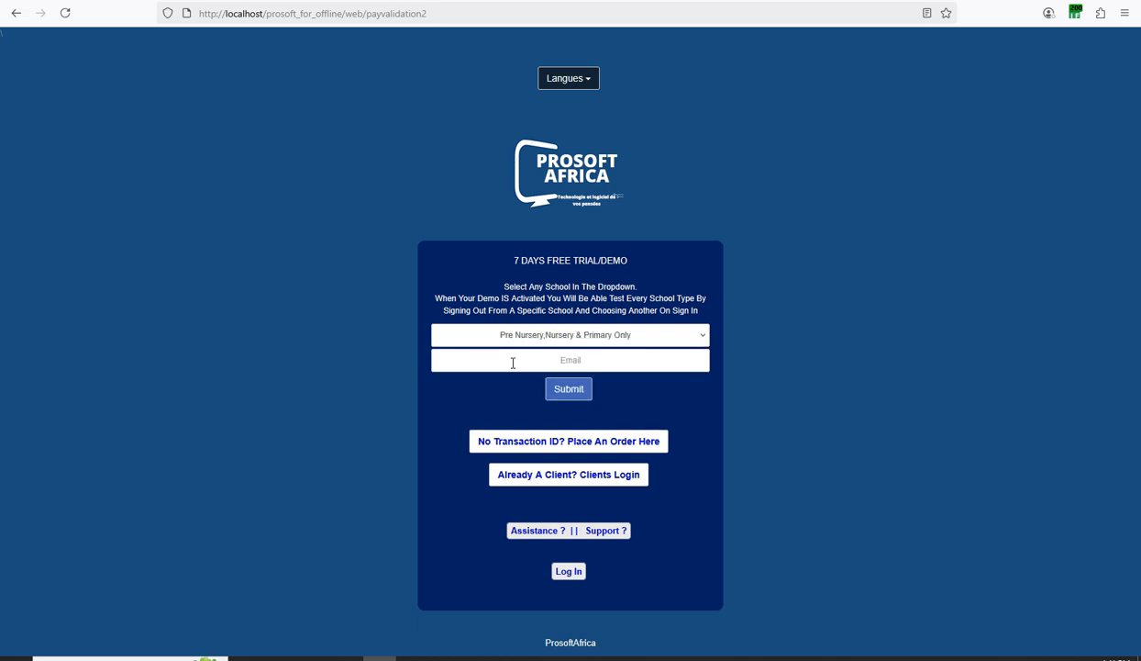
{"action": "type", "text": "hdhdhdhd@sdss.com"}
Submit the trial request, confirm the licence activation, and select primaryschool as the school.
{"action": "left_click", "coordinate": [569, 390]}
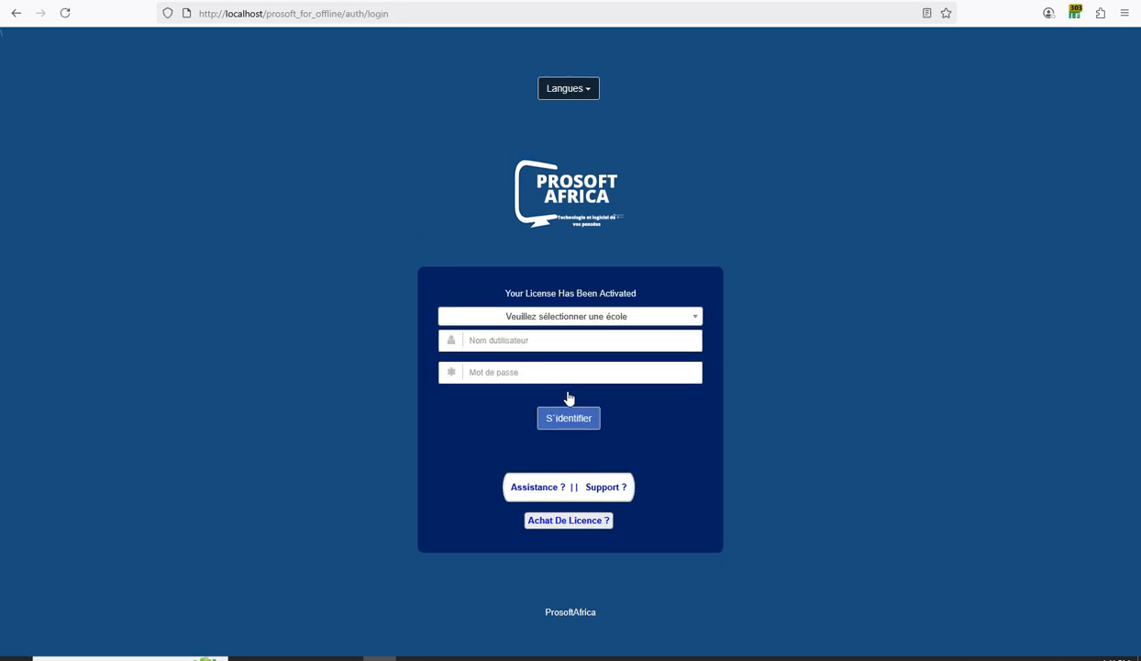
{"action": "left_click_drag", "start_coordinate": [504, 294], "coordinate": [614, 294]}
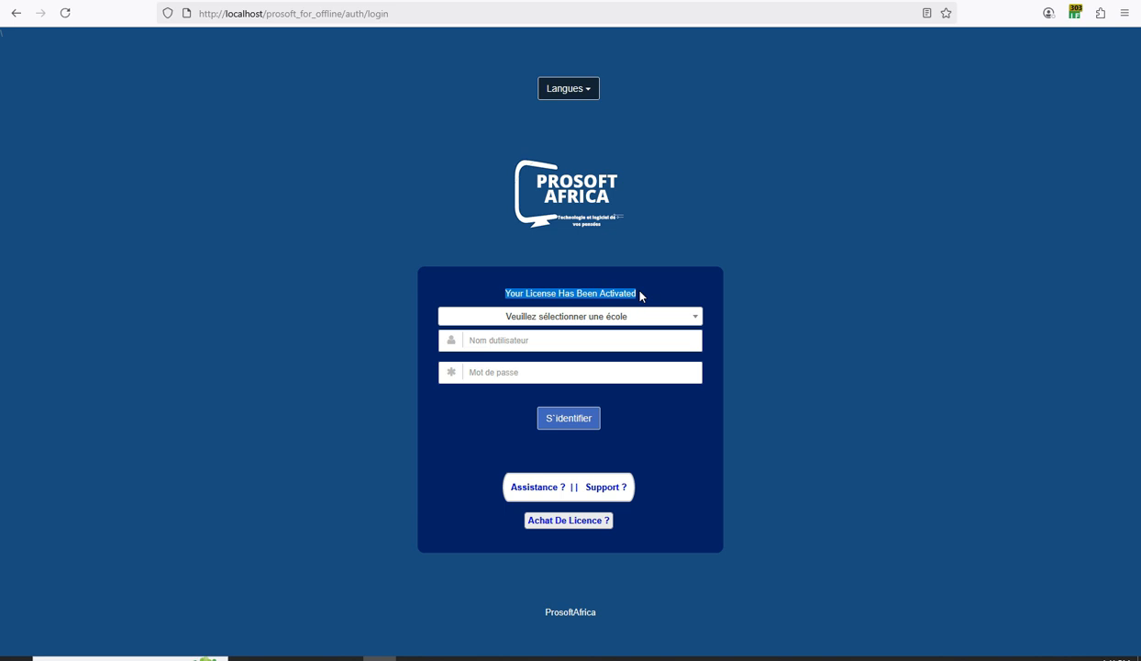
{"action": "left_click", "coordinate": [539, 316]}
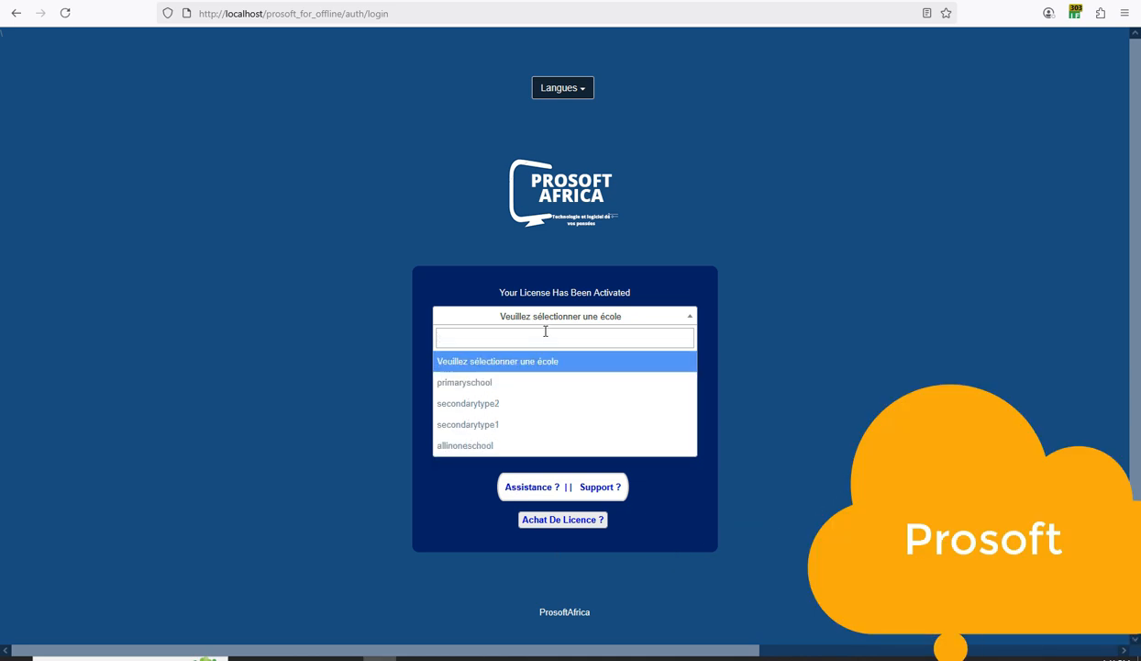
{"action": "left_click", "coordinate": [501, 295]}
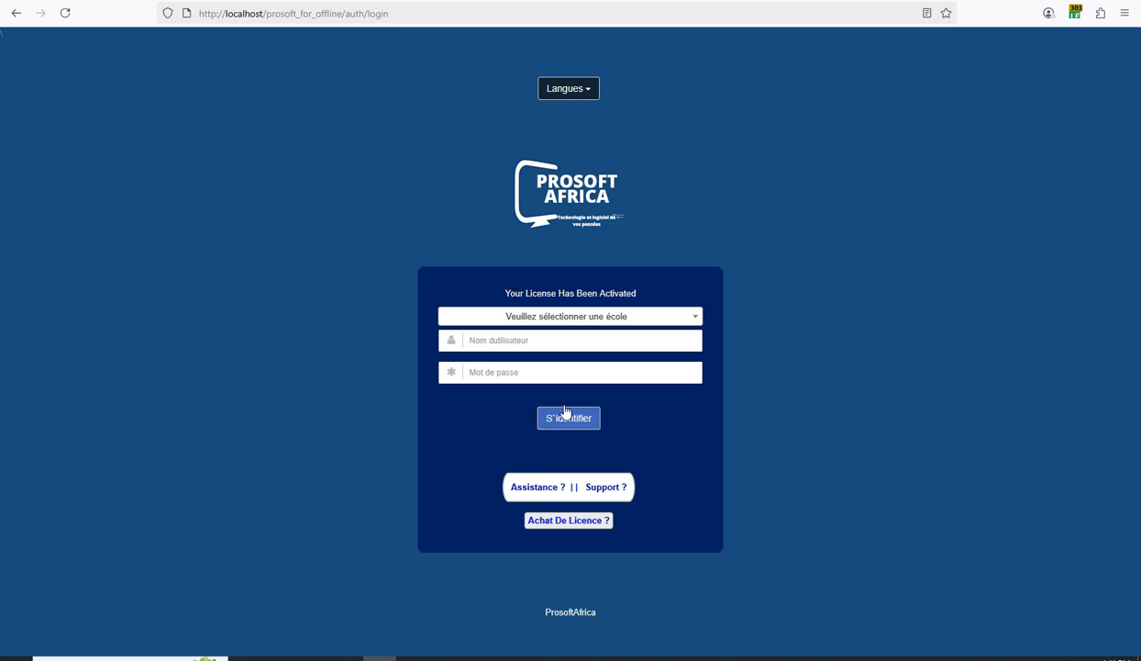
{"action": "left_click", "coordinate": [544, 317]}
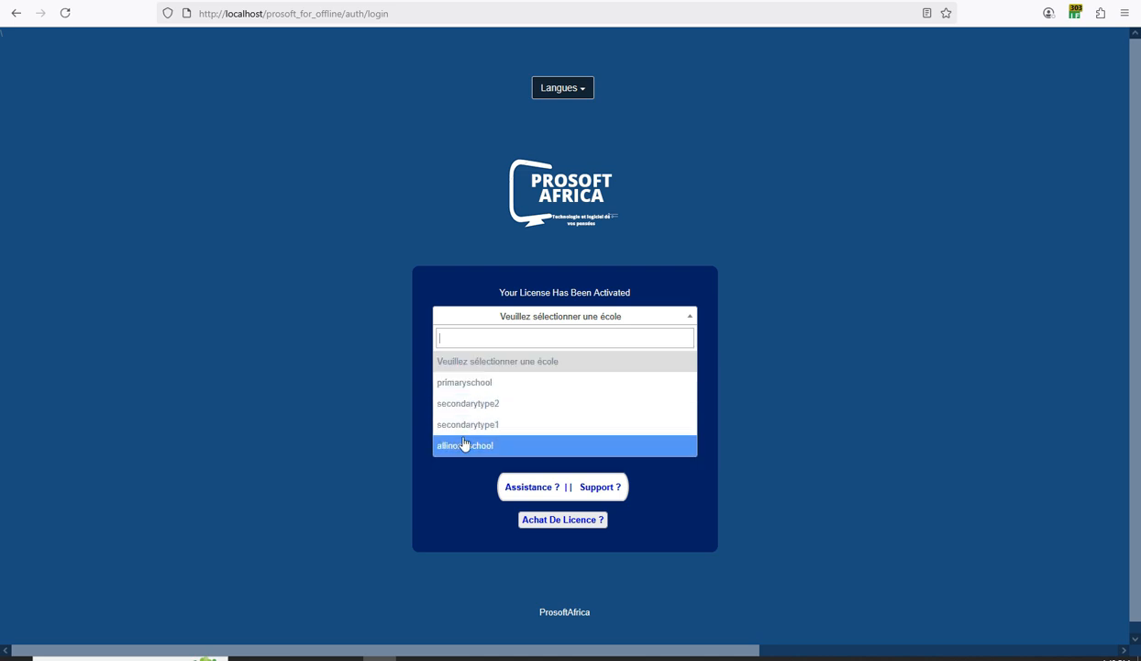
{"action": "left_click", "coordinate": [477, 385]}
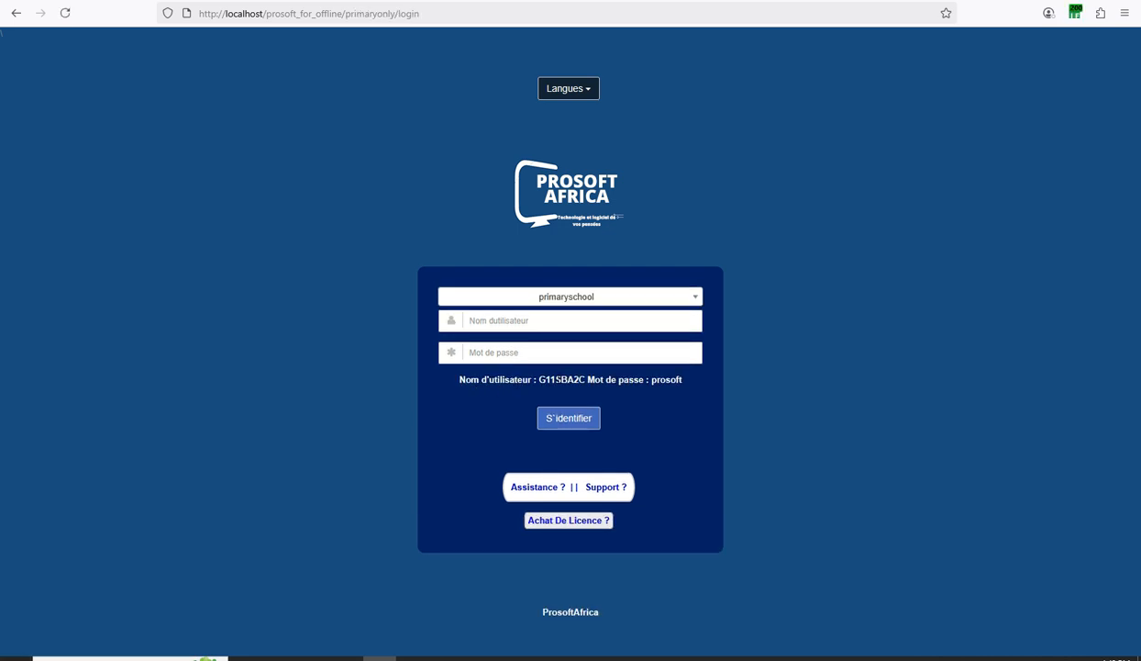
Set the login page to English and choose primaryschool as the school.
{"action": "left_click_drag", "start_coordinate": [691, 383], "coordinate": [454, 379]}
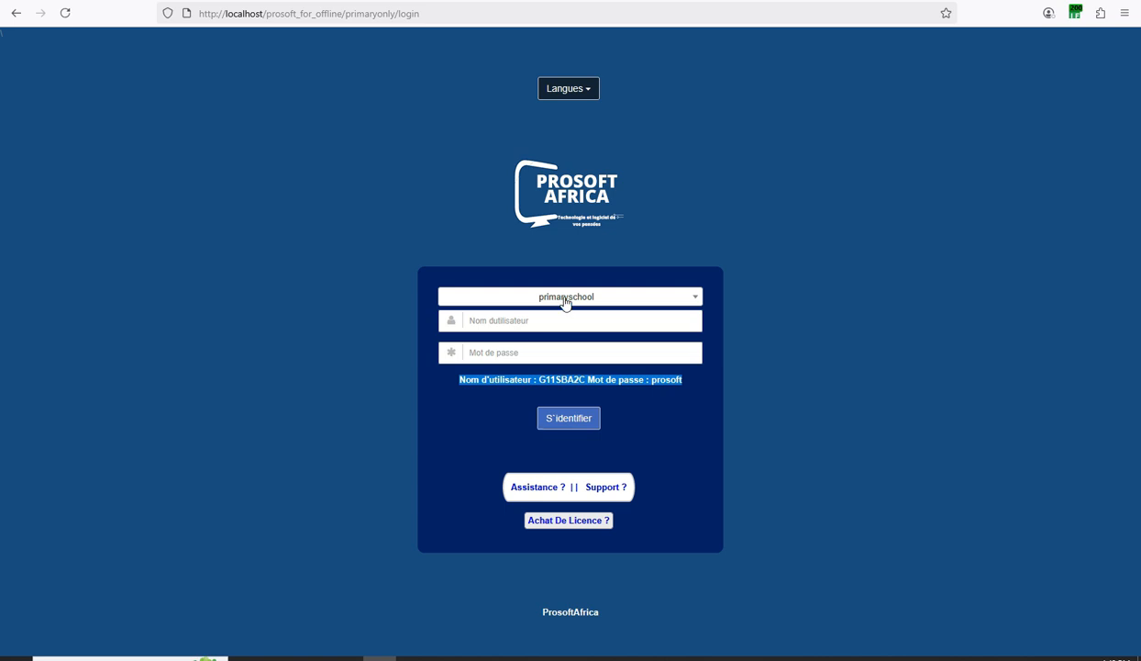
{"action": "left_click", "coordinate": [570, 97]}
{"action": "left_click", "coordinate": [555, 108]}
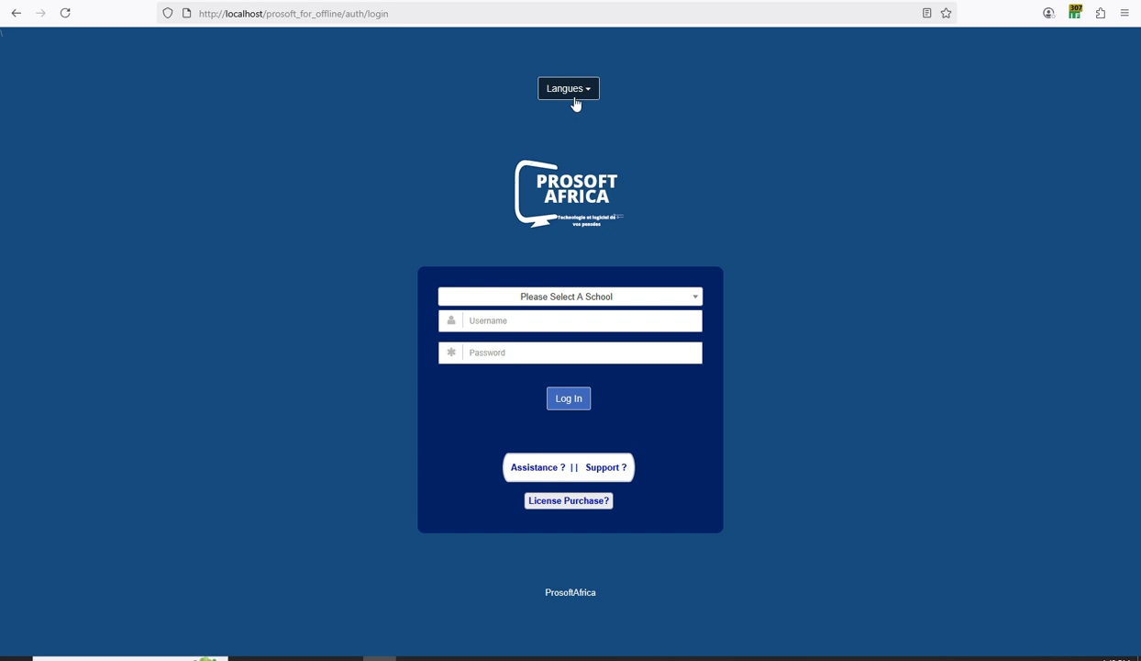
{"action": "left_click", "coordinate": [561, 296]}
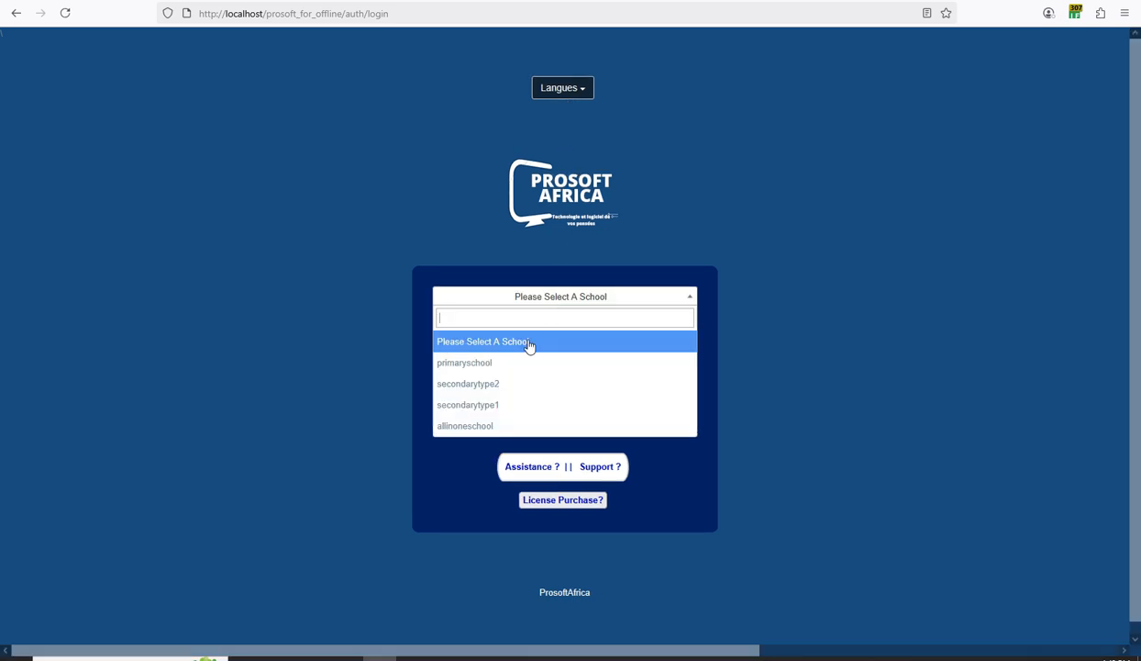
{"action": "left_click", "coordinate": [518, 364]}
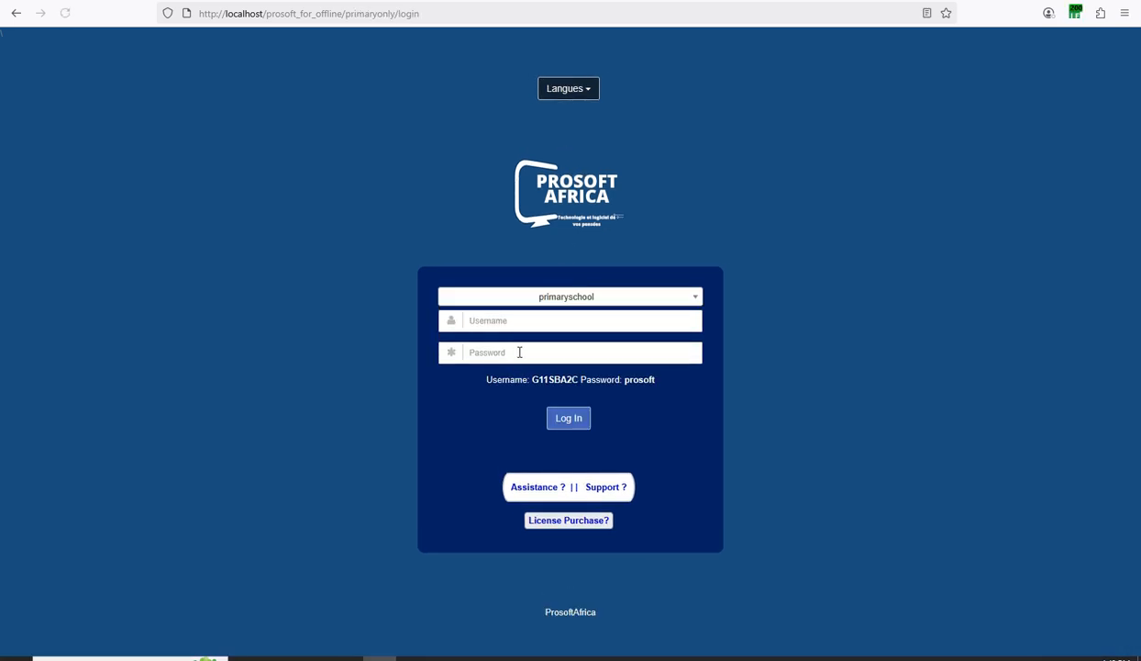
Copy the demo username from the hint and paste it into the username field.
{"action": "left_click_drag", "start_coordinate": [579, 376], "coordinate": [521, 376]}
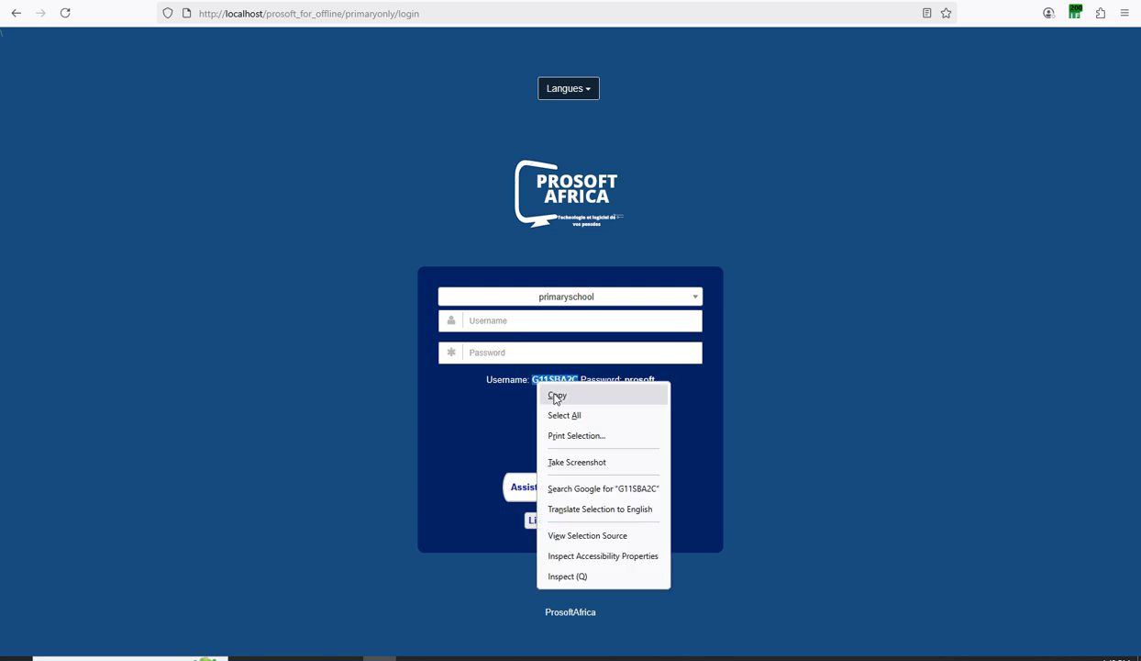
{"action": "left_click", "coordinate": [558, 394]}
{"action": "left_click", "coordinate": [510, 320]}
{"action": "right_click", "coordinate": [510, 320]}
{"action": "left_click", "coordinate": [528, 450]}
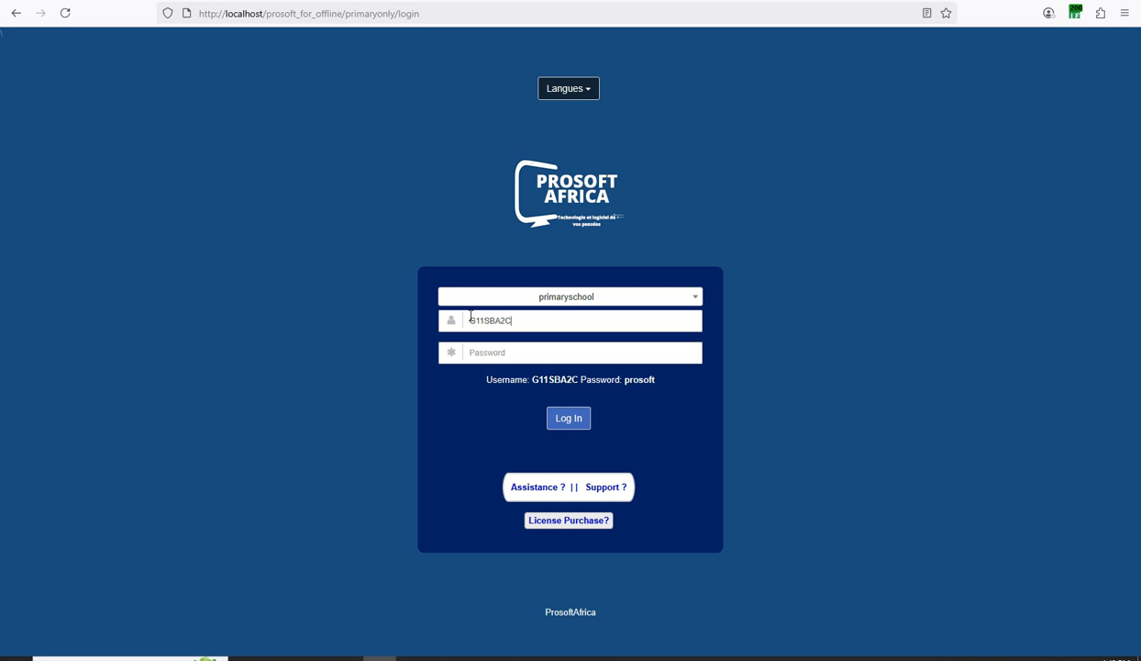
Paste the demo password into the password field, log in, and decline saving the password.
{"action": "double_click", "coordinate": [639, 378]}
{"action": "right_click", "coordinate": [632, 378]}
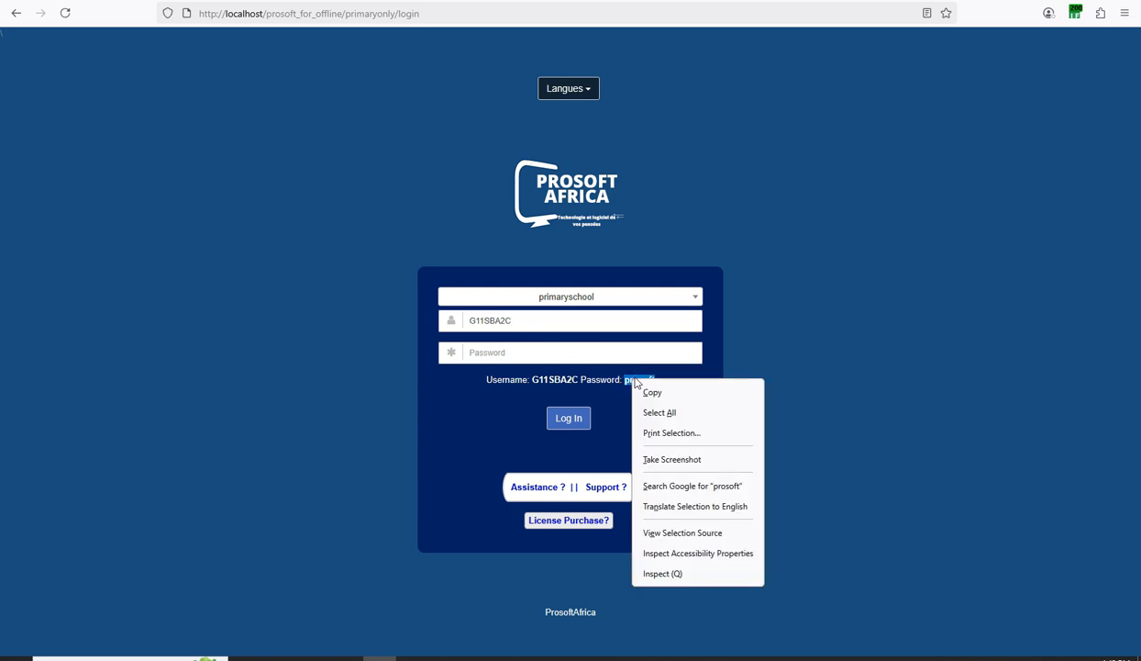
{"action": "left_click", "coordinate": [650, 390]}
{"action": "right_click", "coordinate": [484, 350]}
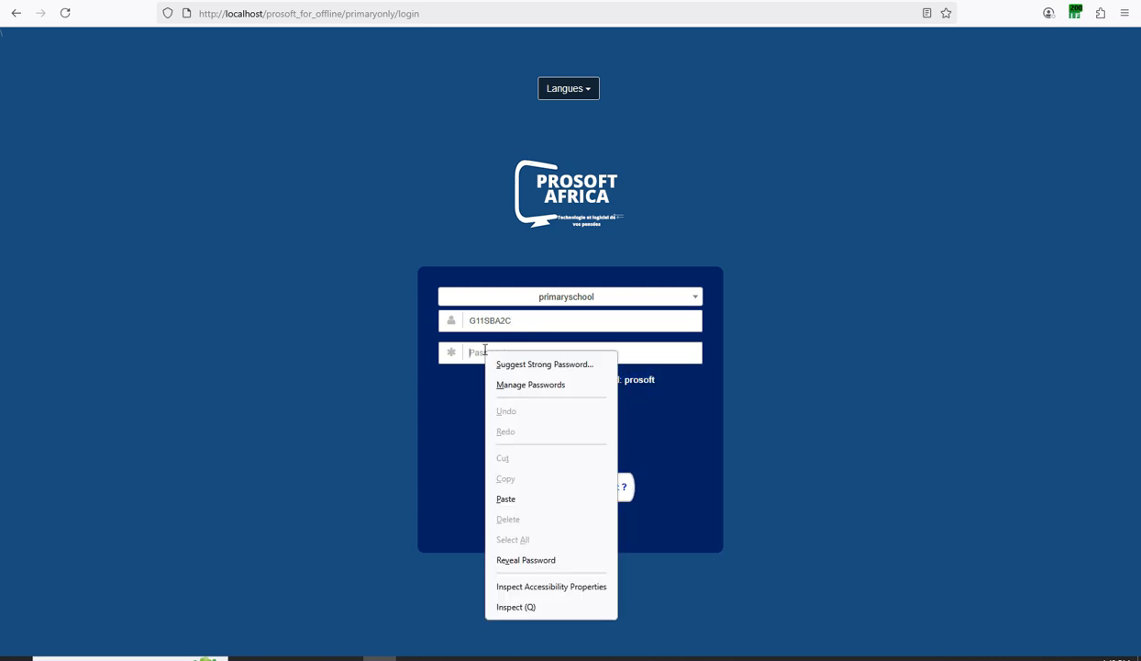
{"action": "left_click", "coordinate": [506, 498]}
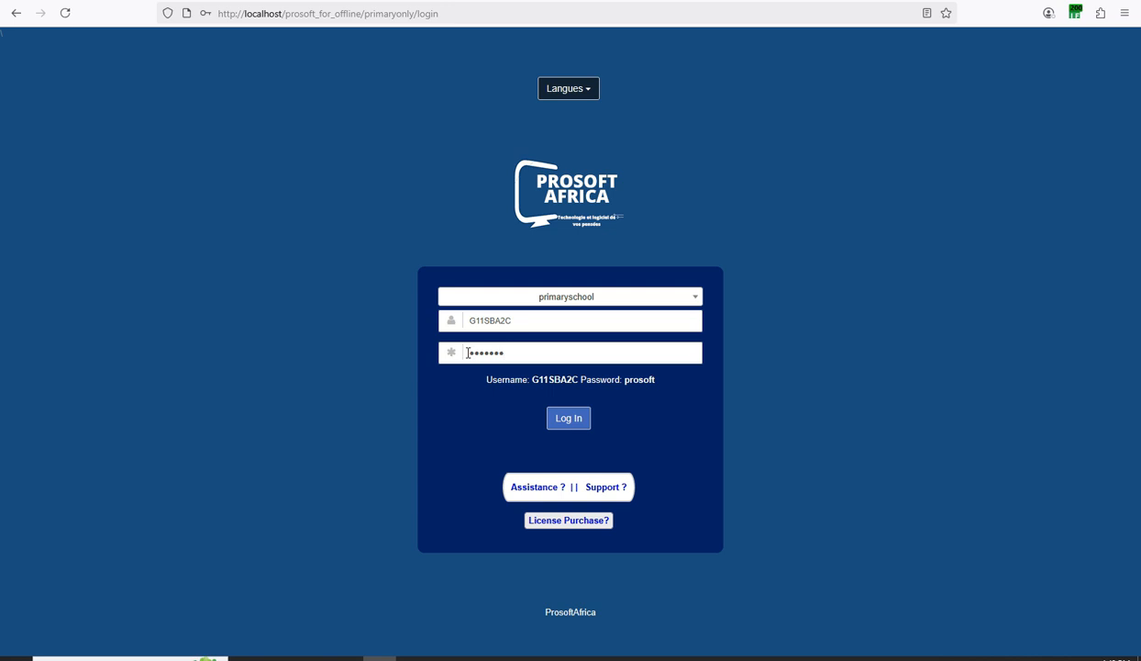
{"action": "left_click", "coordinate": [565, 422]}
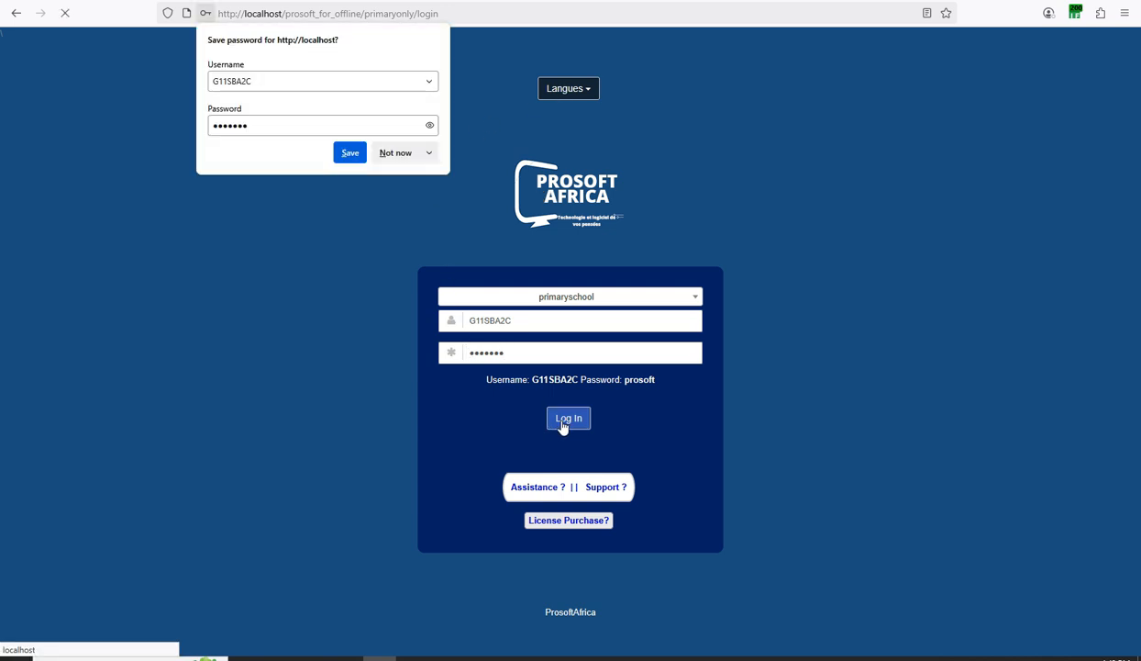
{"action": "left_click", "coordinate": [398, 154]}
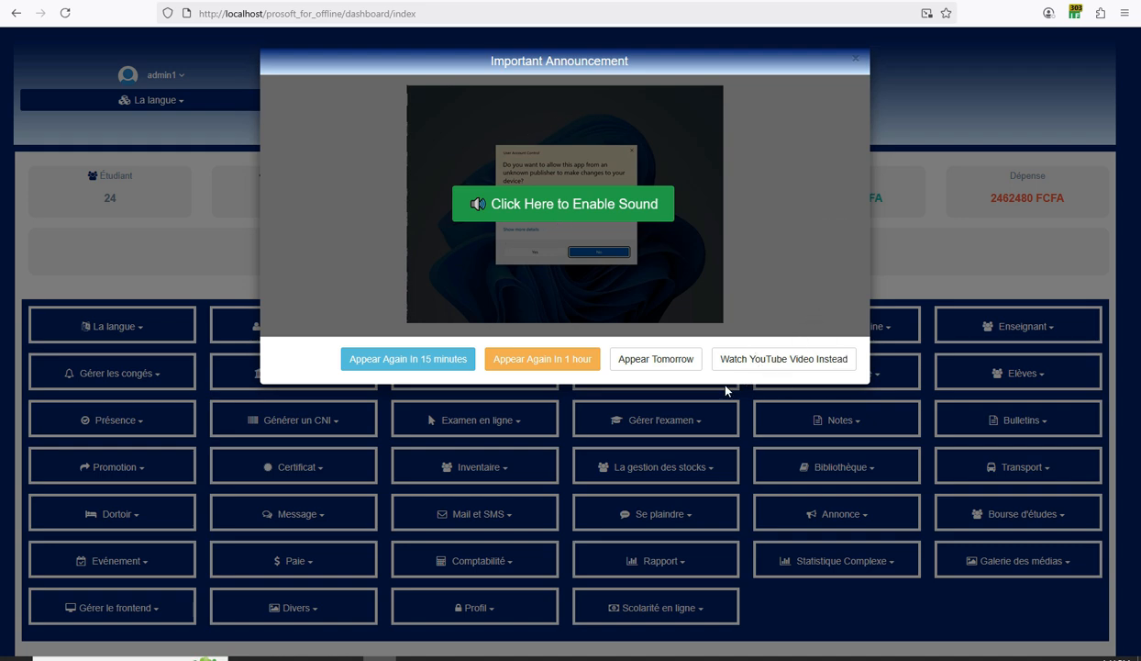
Play the announcement video with sound, pause it, then switch to the YouTube version at 0:00.
{"action": "left_click", "coordinate": [564, 209]}
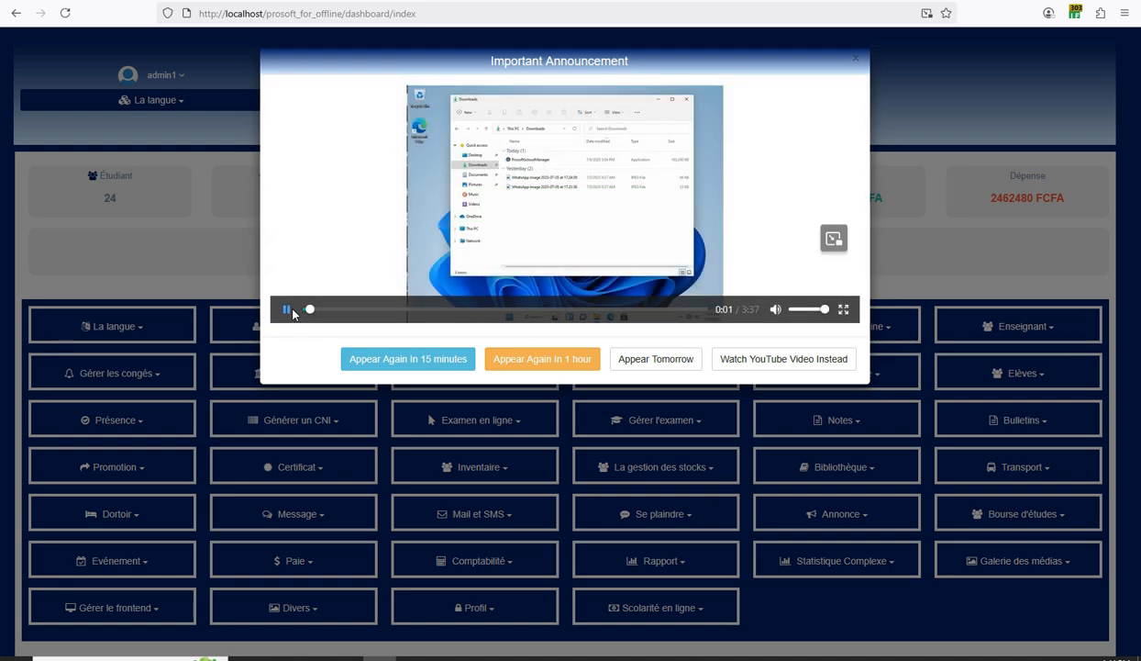
{"action": "left_click", "coordinate": [286, 310]}
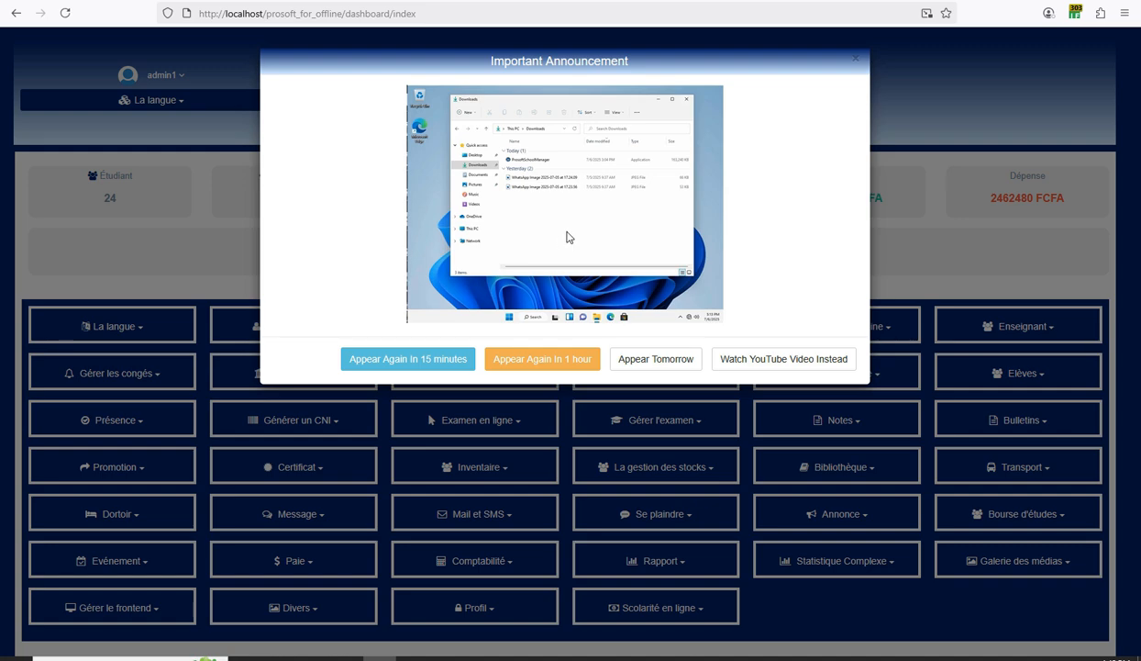
{"action": "mouse_move", "coordinate": [467, 269]}
{"action": "mouse_move", "coordinate": [555, 196]}
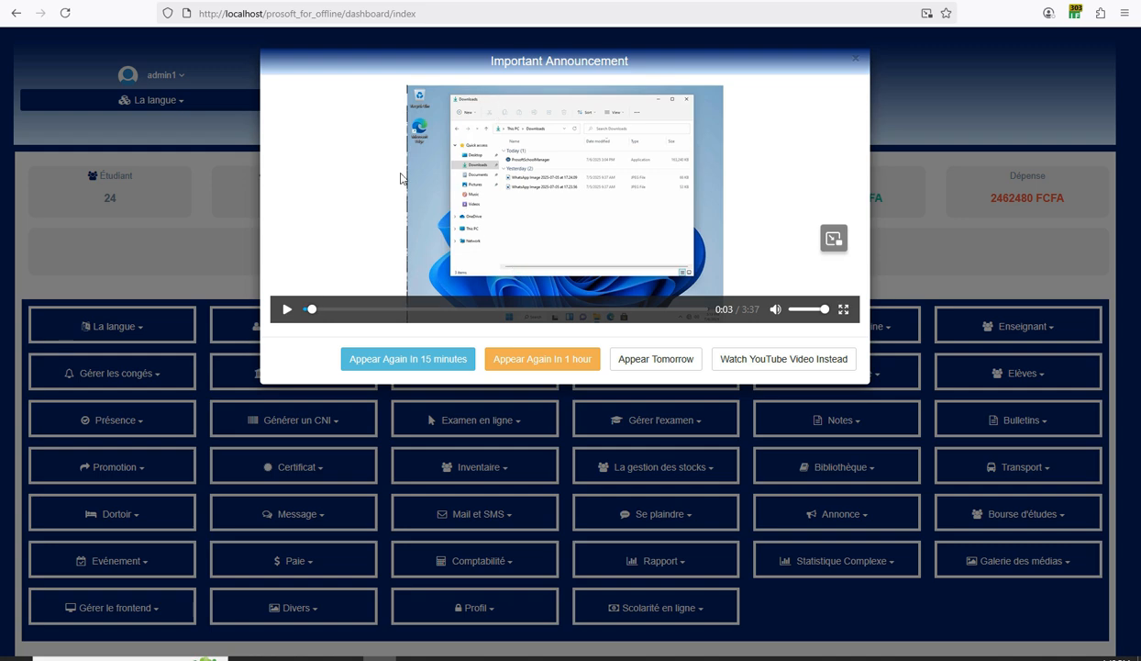
{"action": "left_click", "coordinate": [793, 354]}
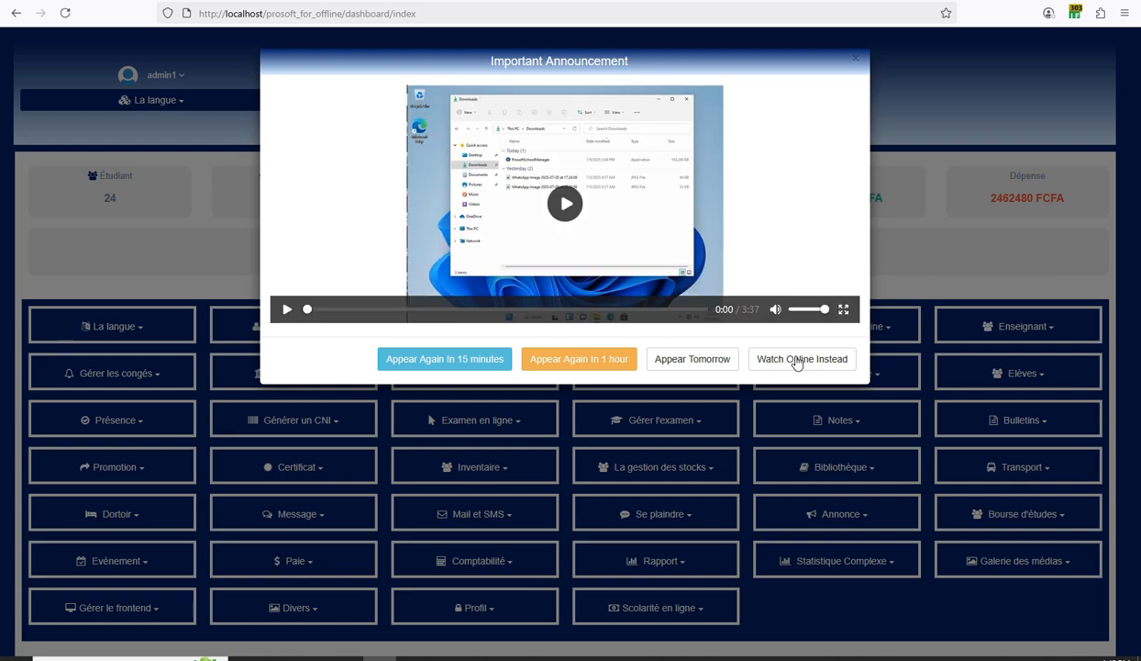
Toggle between the online and local announcement videos, then enable sound and play it.
{"action": "left_click", "coordinate": [796, 359]}
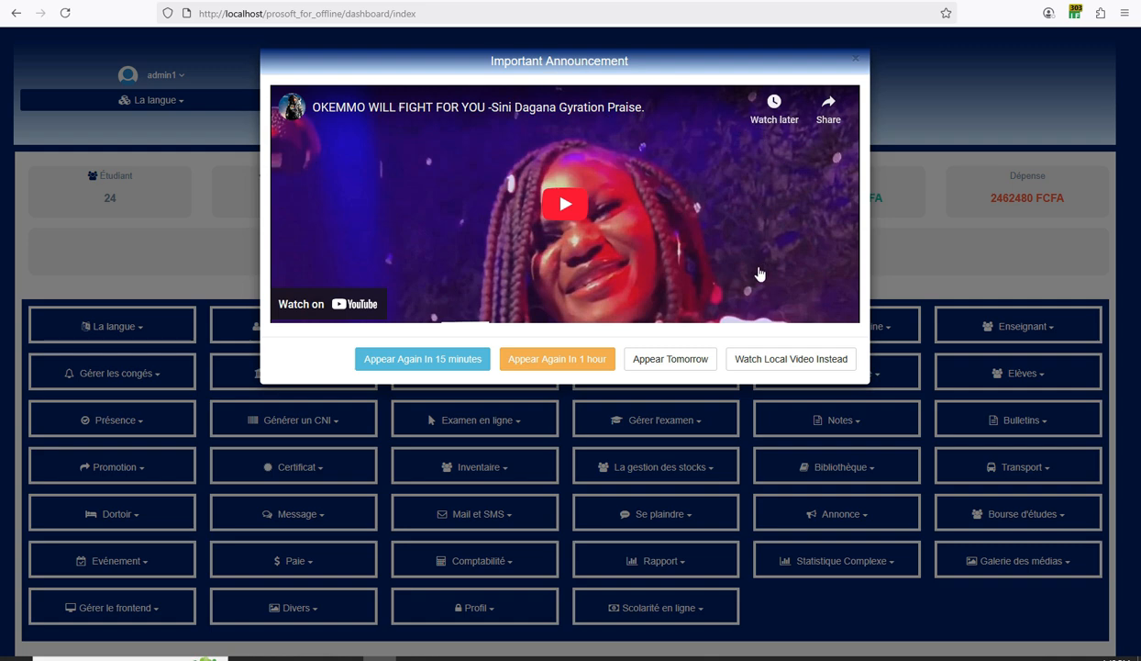
{"action": "left_click", "coordinate": [752, 365]}
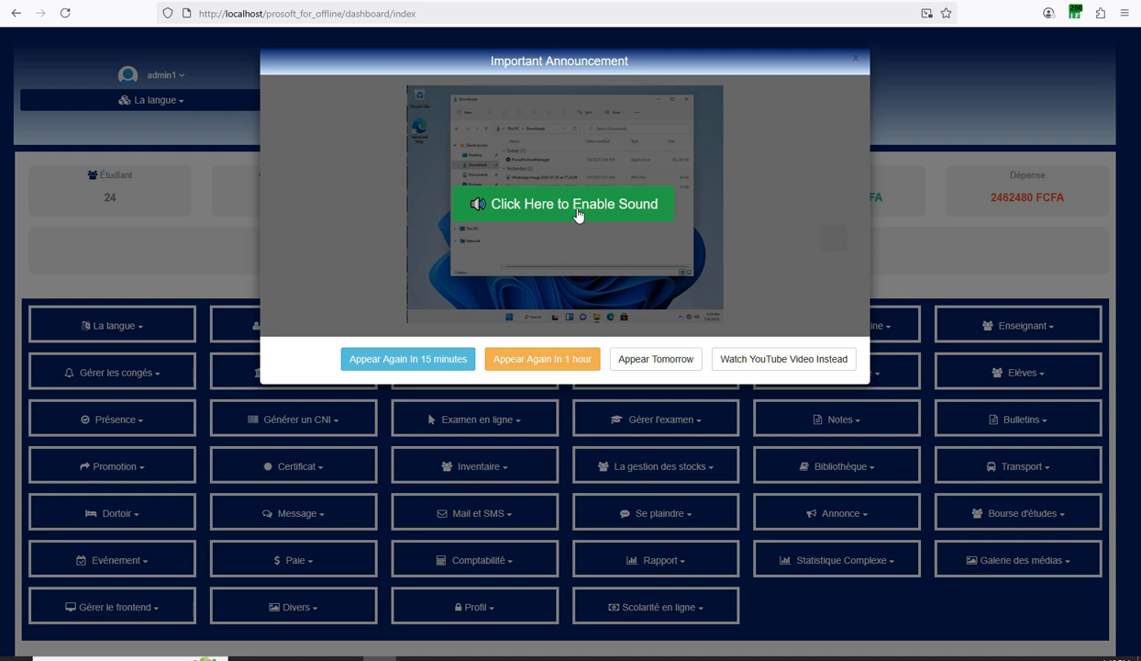
{"action": "left_click", "coordinate": [577, 214]}
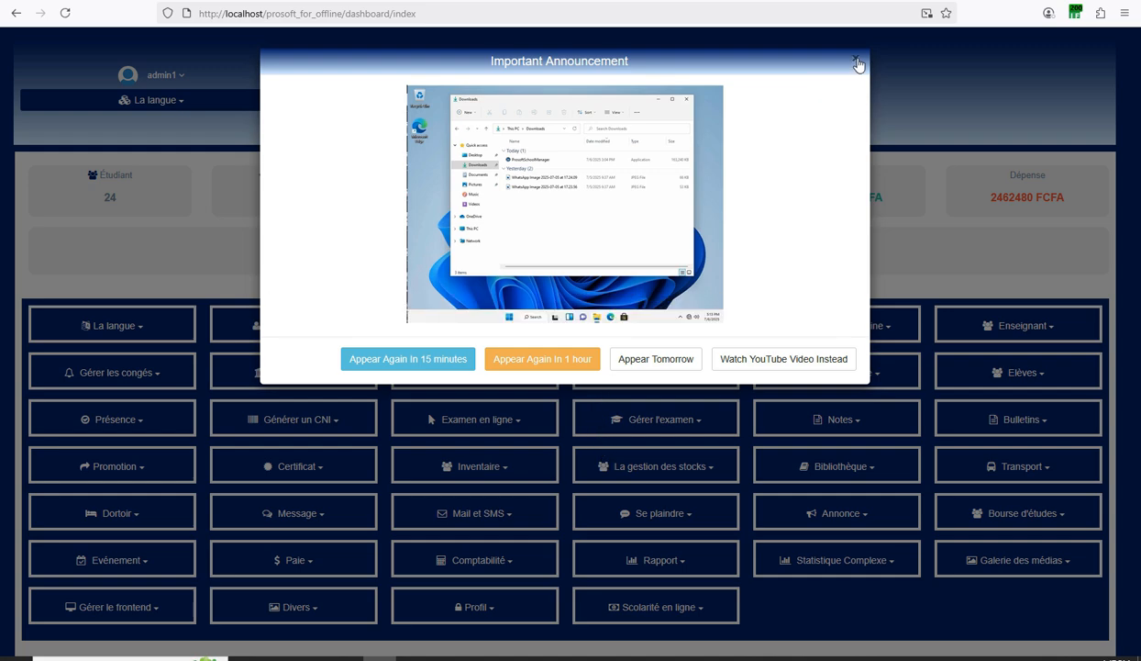
Close the Important Announcement popup and switch the dashboard language to English.
{"action": "left_click", "coordinate": [858, 62]}
{"action": "left_click", "coordinate": [711, 657]}
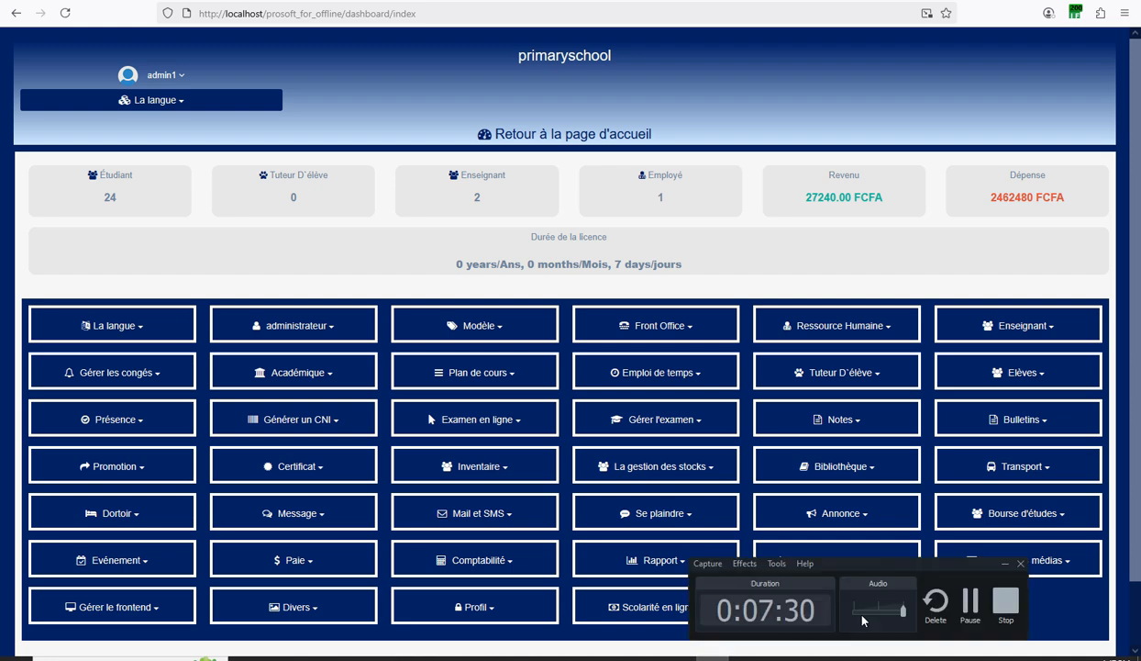
{"action": "left_click", "coordinate": [971, 608]}
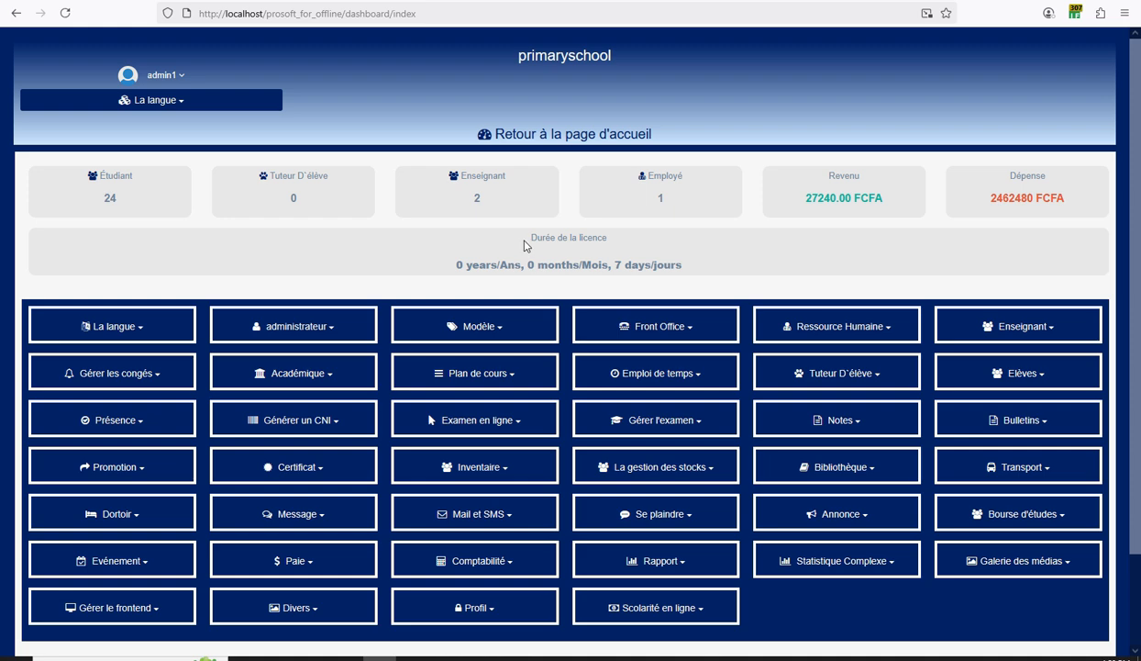
{"action": "left_click", "coordinate": [184, 110]}
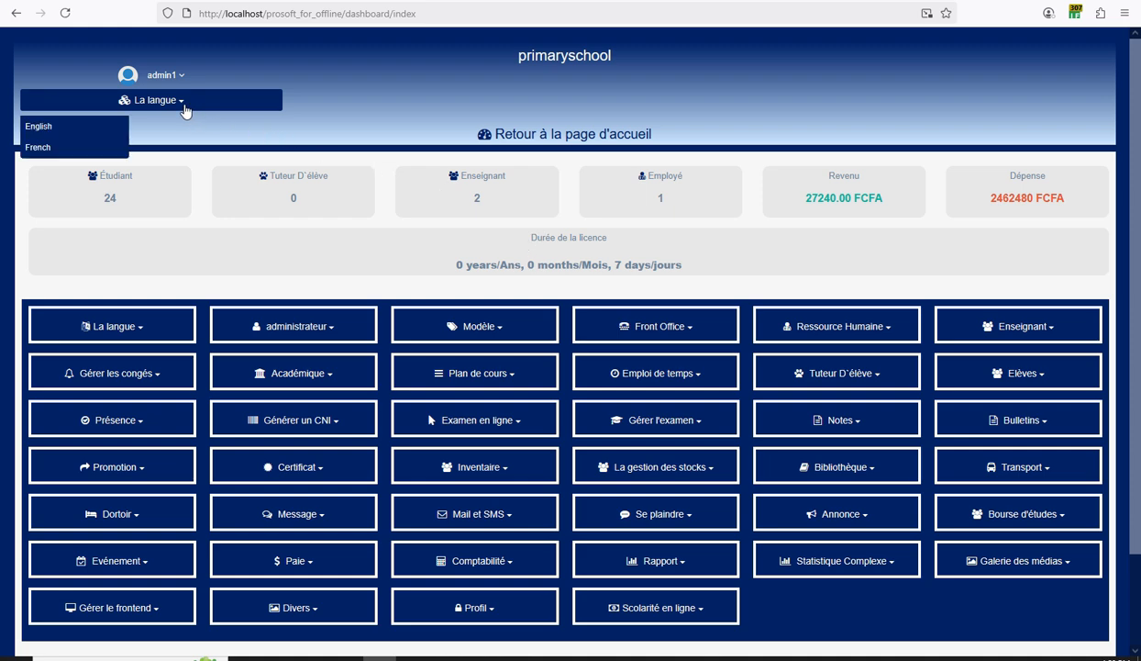
{"action": "left_click", "coordinate": [48, 126]}
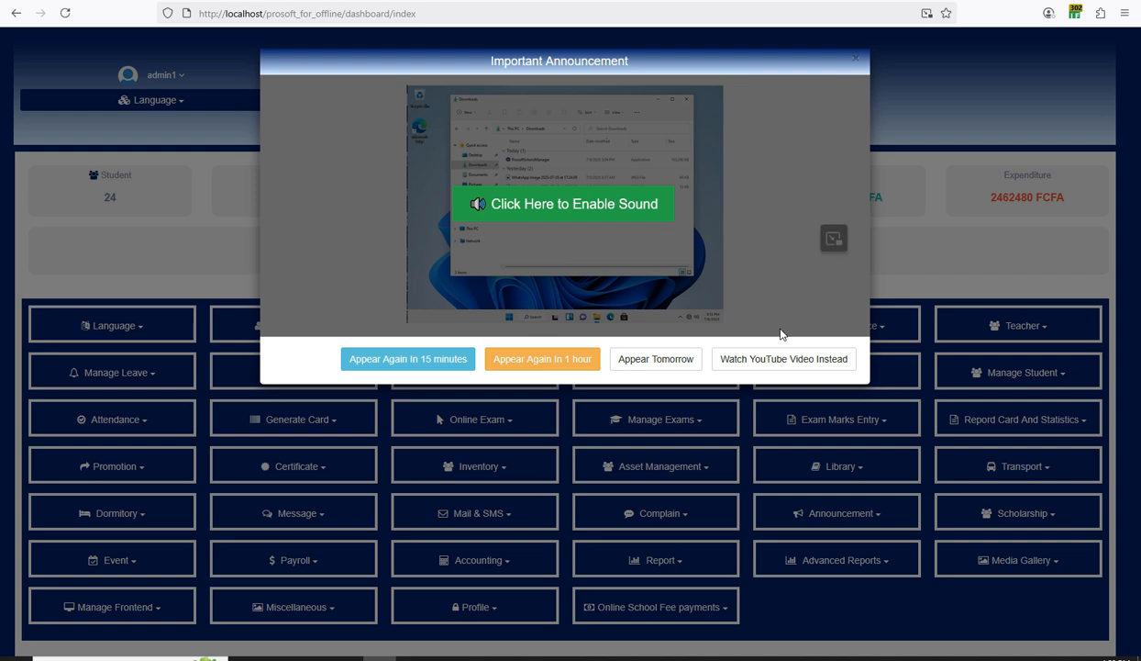
Dismiss the reappeared announcement and open the Report Card And Statistics options.
{"action": "left_click", "coordinate": [858, 62]}
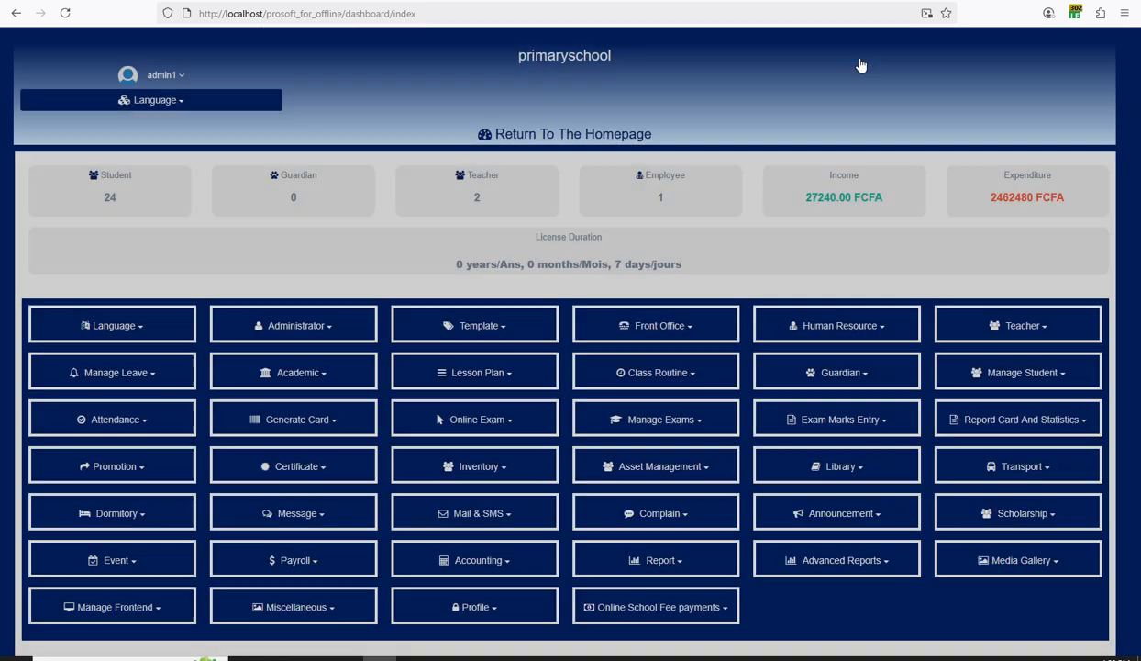
{"action": "scroll", "coordinate": [964, 316], "scroll_direction": "down", "scroll_amount": 1}
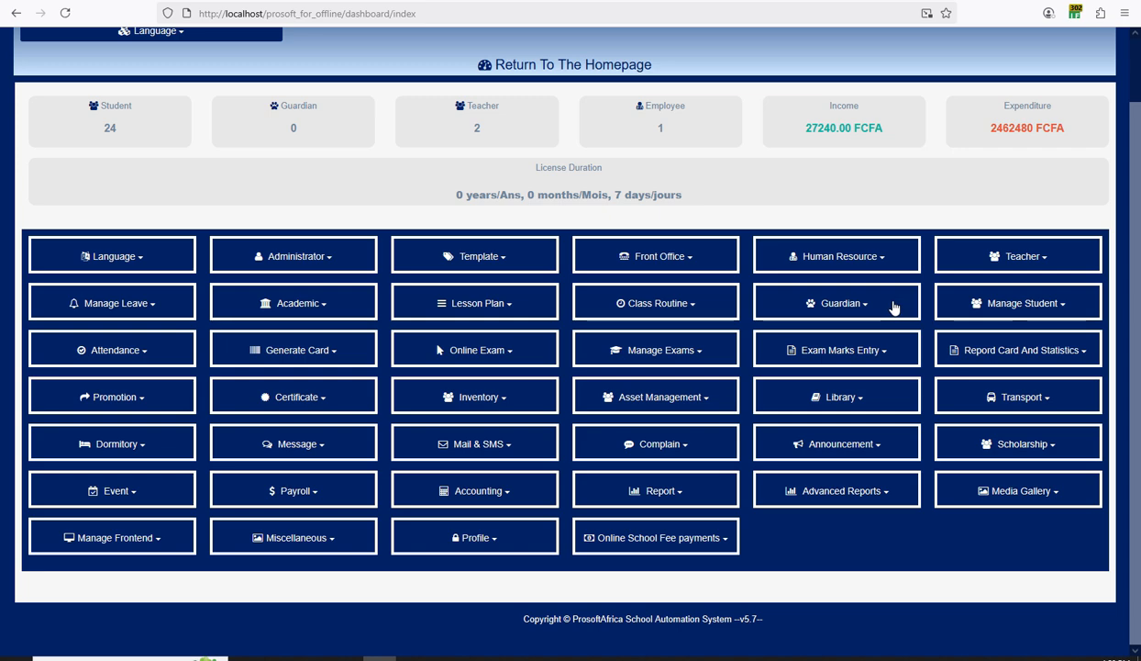
{"action": "scroll", "coordinate": [892, 308], "scroll_direction": "up", "scroll_amount": 1}
{"action": "scroll", "coordinate": [894, 310], "scroll_direction": "down", "scroll_amount": 1}
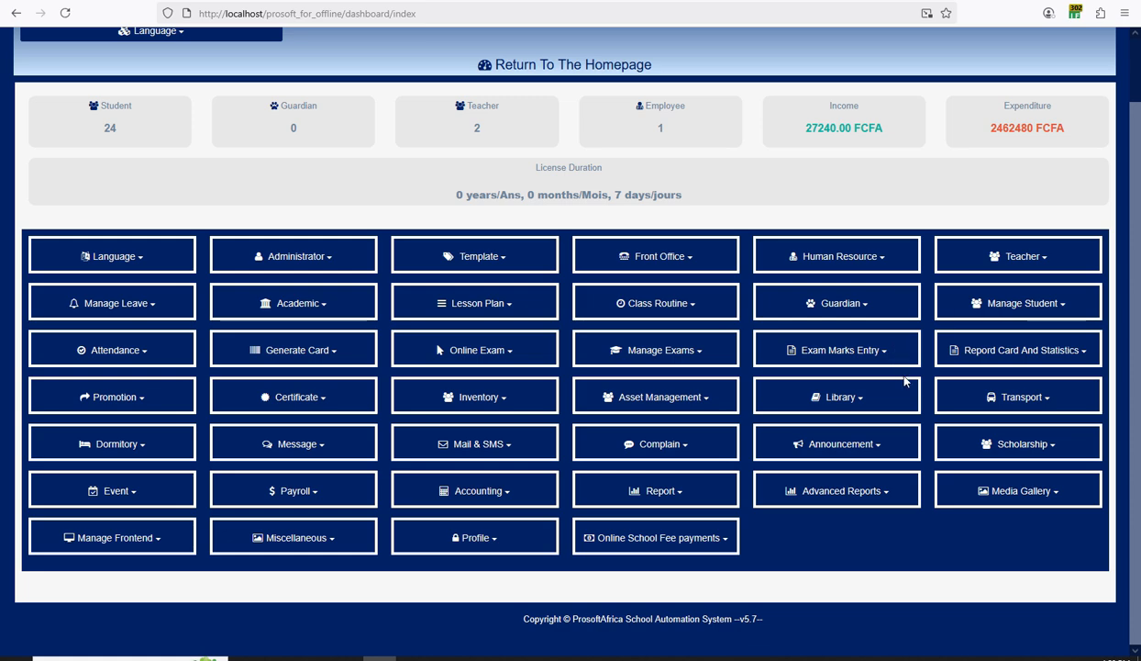
{"action": "left_click", "coordinate": [1015, 356]}
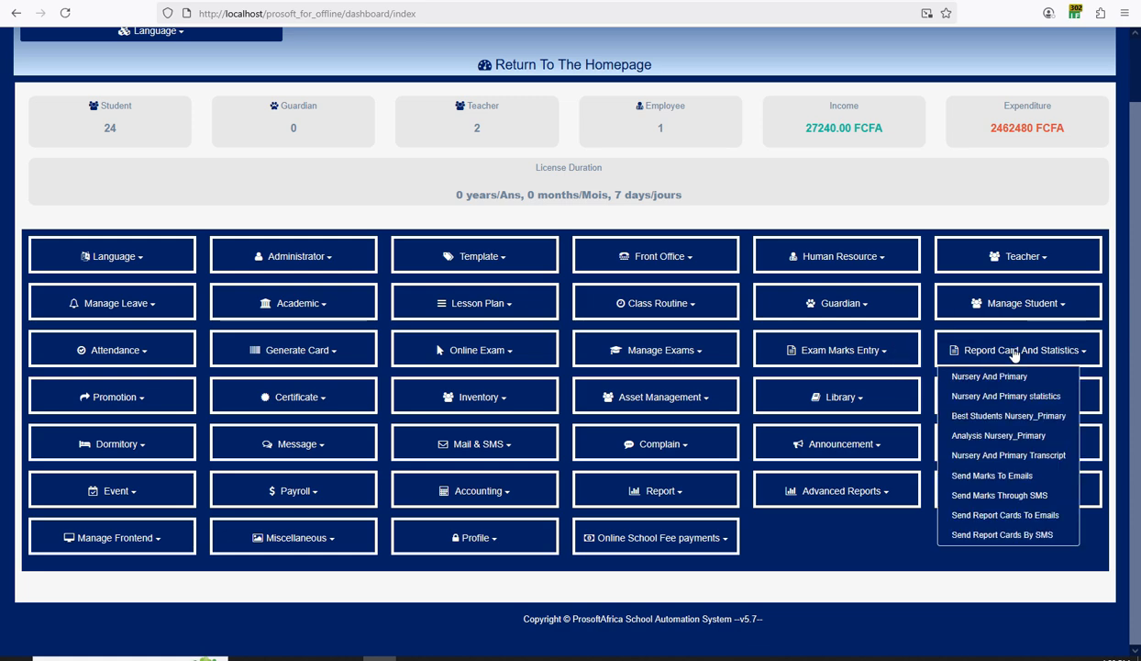
{"action": "scroll", "coordinate": [711, 189], "scroll_direction": "up", "scroll_amount": 1}
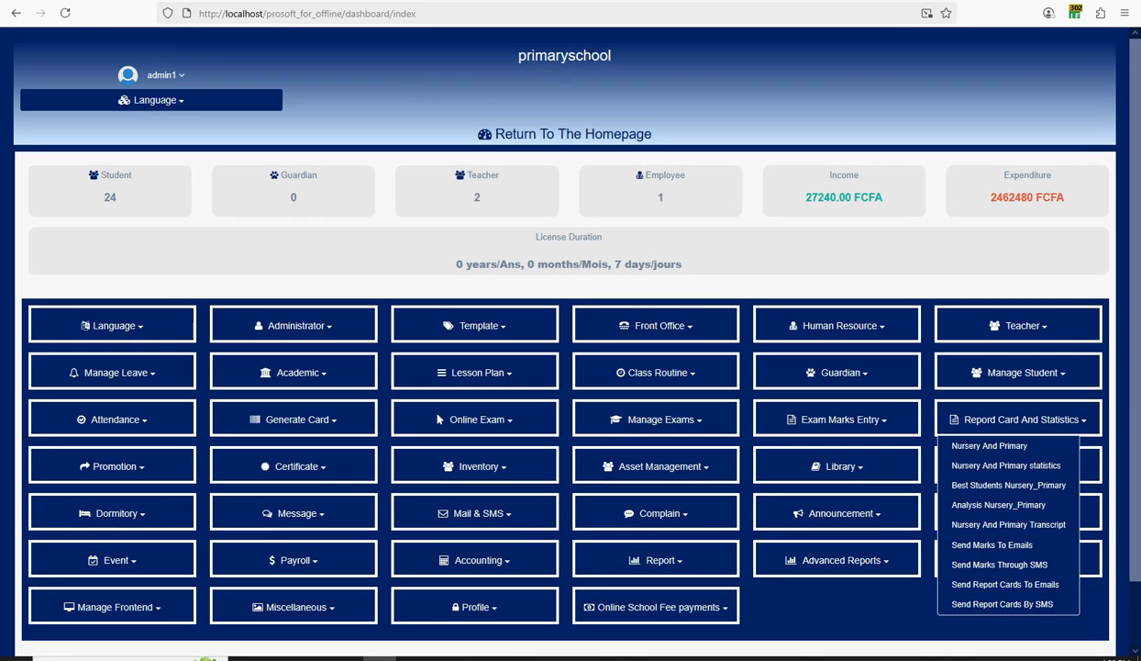
{"action": "scroll", "coordinate": [1037, 225], "scroll_direction": "down", "scroll_amount": 1}
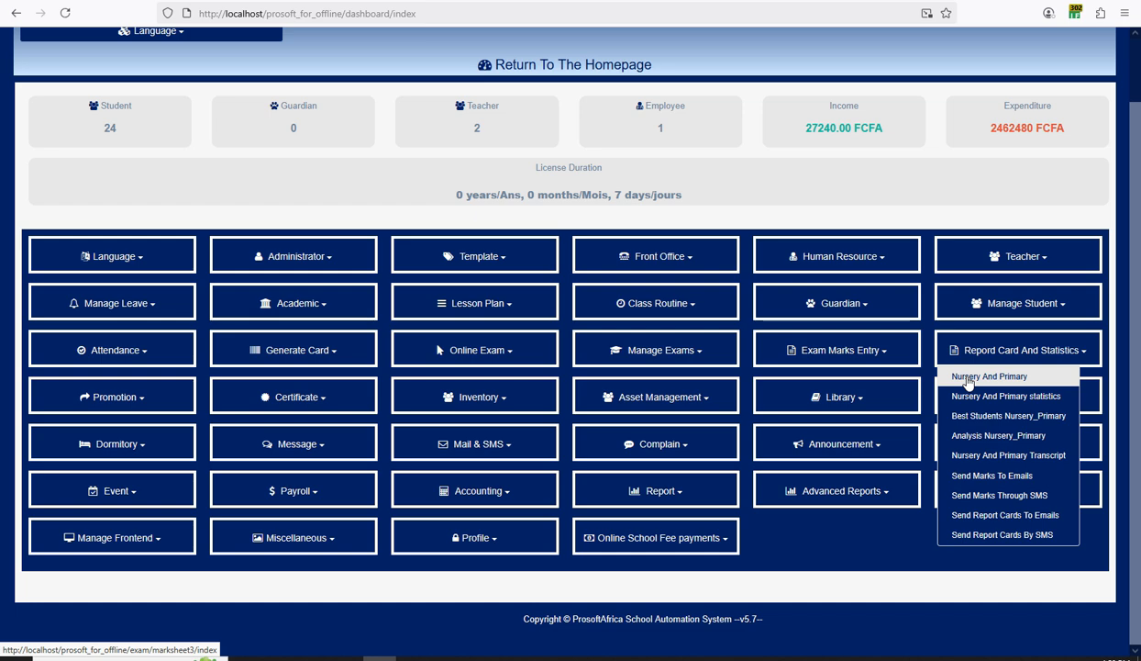
Open the Nursery And Primary report card page and look over the Evaluation and Term headings.
{"action": "left_click", "coordinate": [968, 381]}
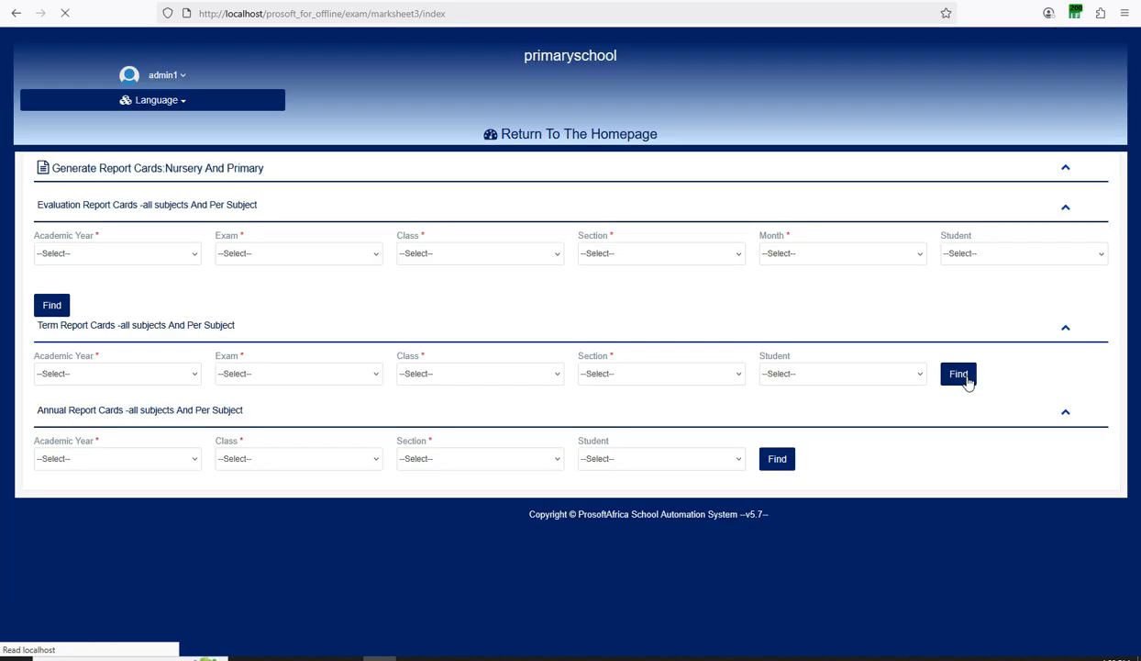
{"action": "mouse_move", "coordinate": [37, 202]}
{"action": "left_mouse_down"}
{"action": "mouse_move", "coordinate": [154, 203]}
{"action": "mouse_move", "coordinate": [30, 203]}
{"action": "left_mouse_up"}
{"action": "triple_click", "coordinate": [38, 204]}
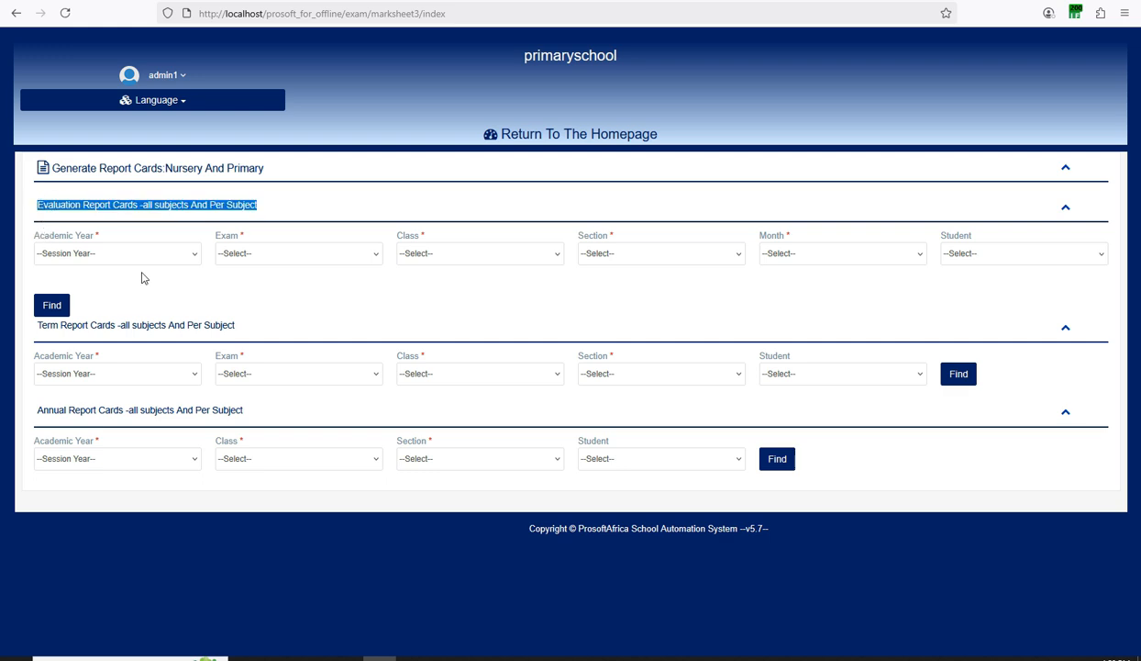
{"action": "left_click_drag", "start_coordinate": [235, 325], "coordinate": [47, 338]}
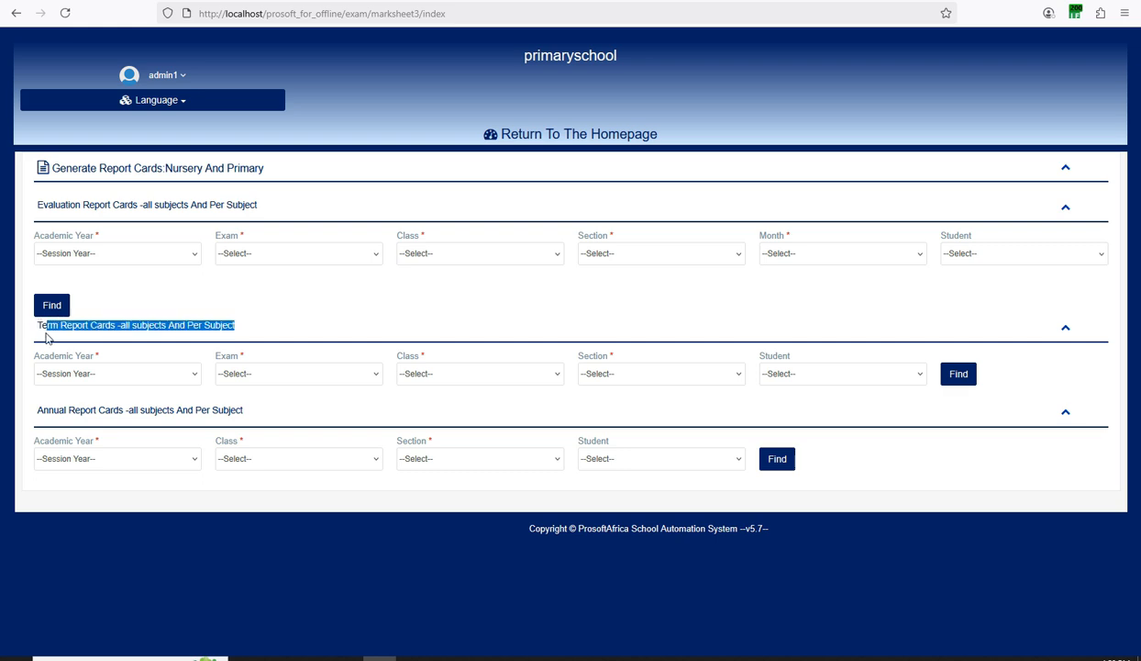
{"action": "left_click", "coordinate": [47, 337]}
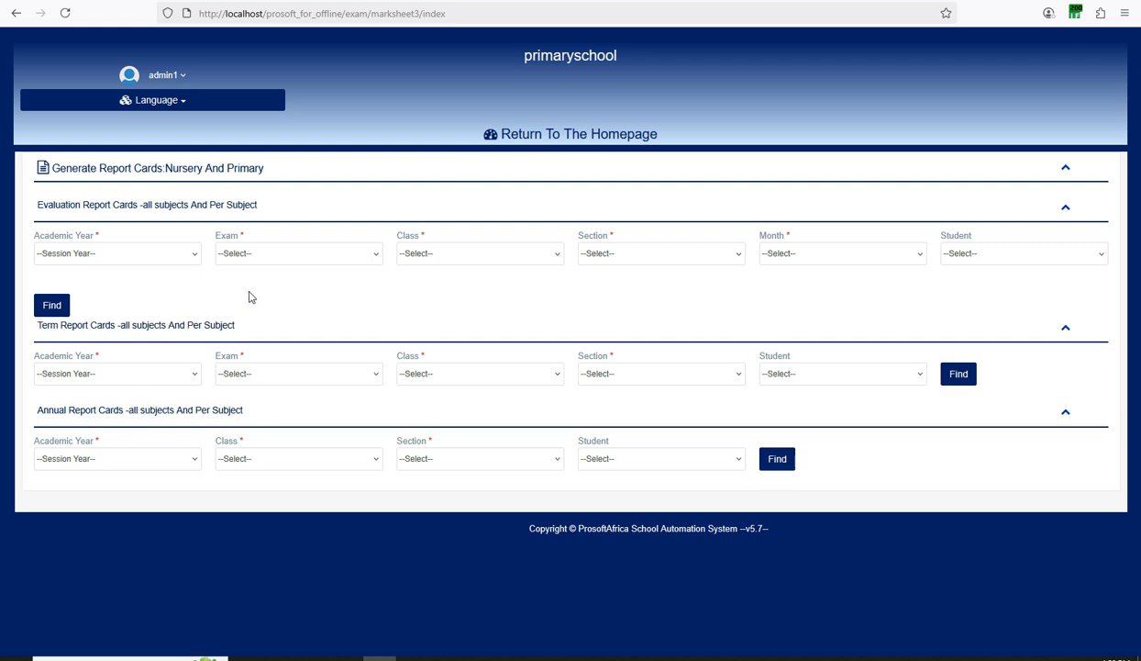
Try the Term form with year September 2023 - August 2024 and first term exam; class list is empty.
{"action": "left_click", "coordinate": [81, 384]}
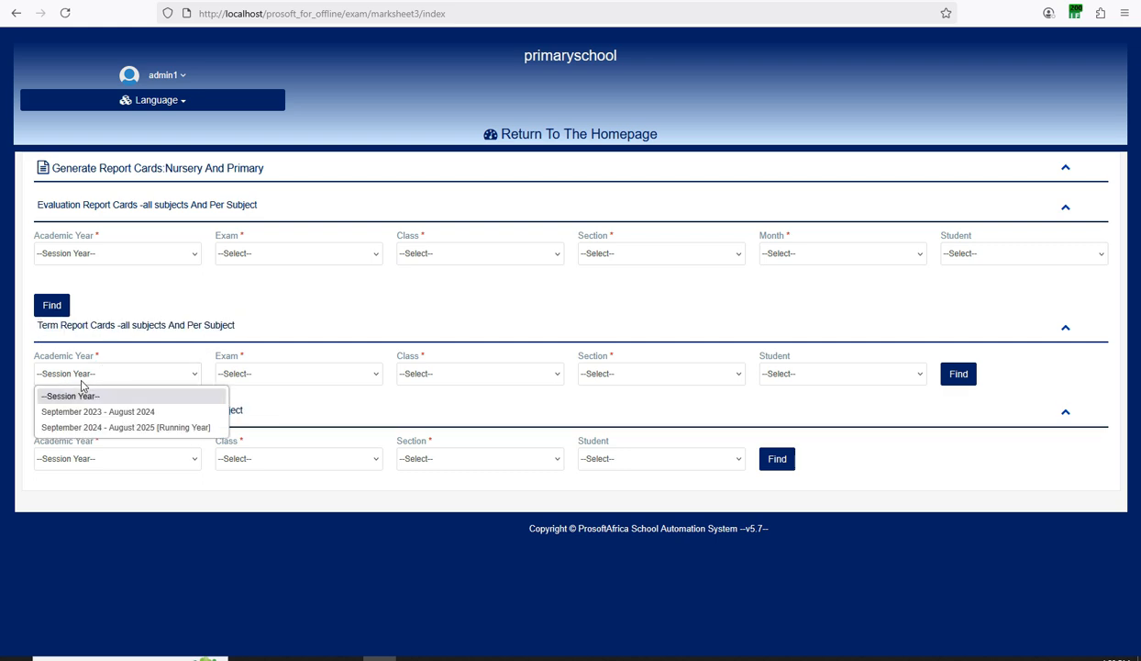
{"action": "left_click", "coordinate": [88, 409]}
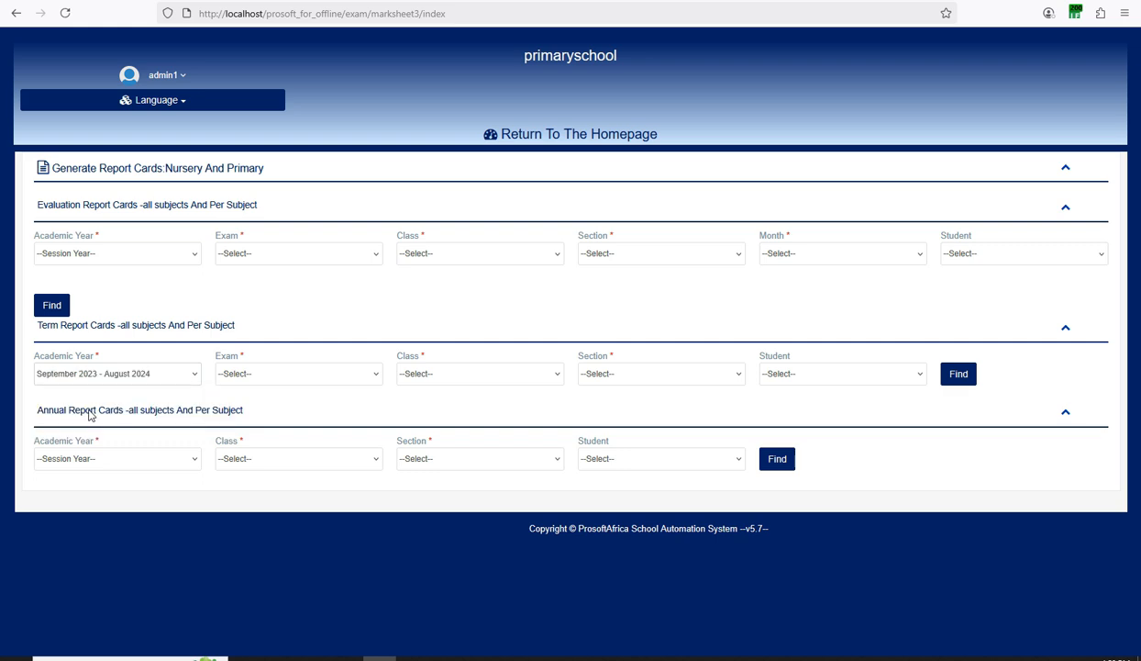
{"action": "left_click", "coordinate": [253, 378]}
{"action": "left_click", "coordinate": [247, 407]}
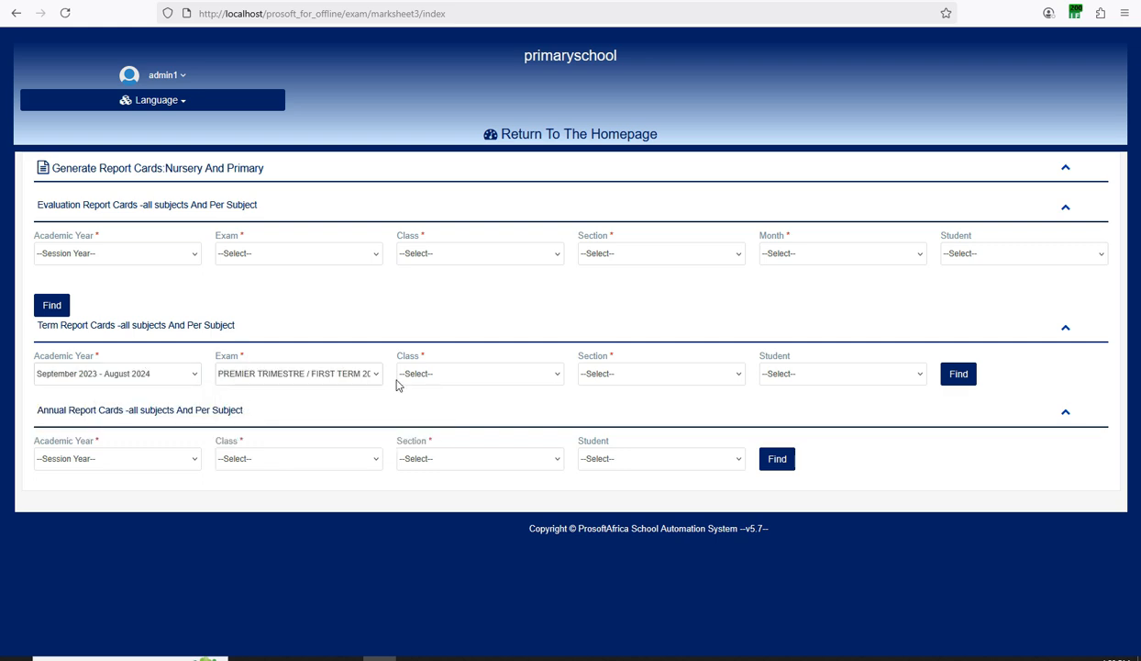
{"action": "left_click", "coordinate": [422, 376]}
{"action": "left_click", "coordinate": [427, 379]}
{"action": "left_click", "coordinate": [426, 379]}
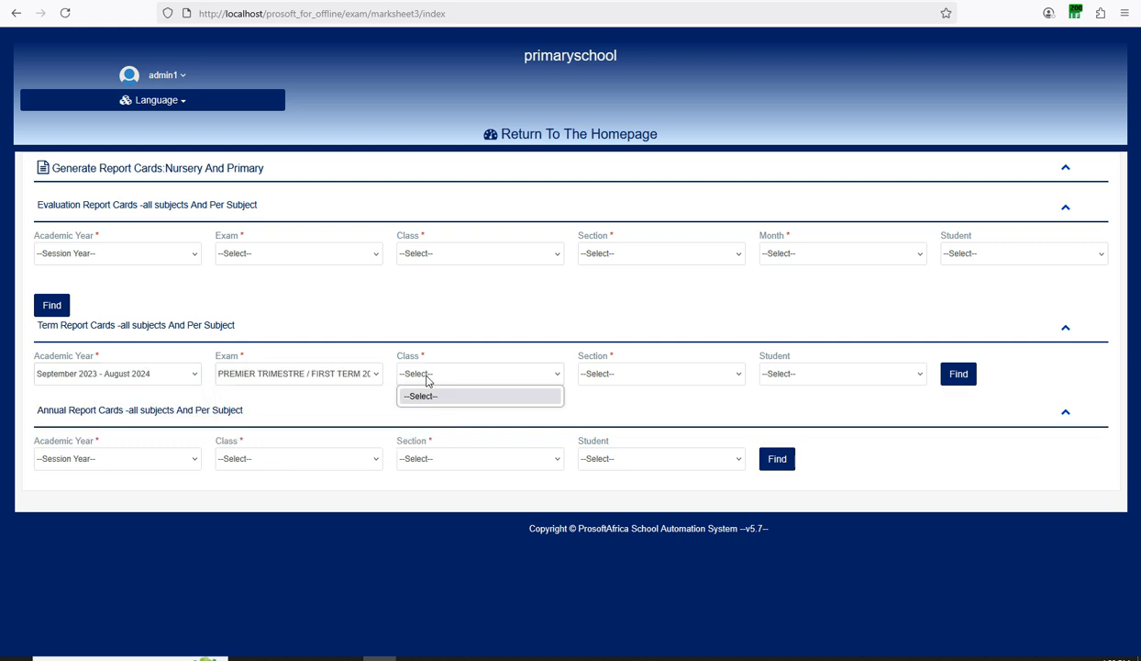
{"action": "left_click", "coordinate": [427, 379]}
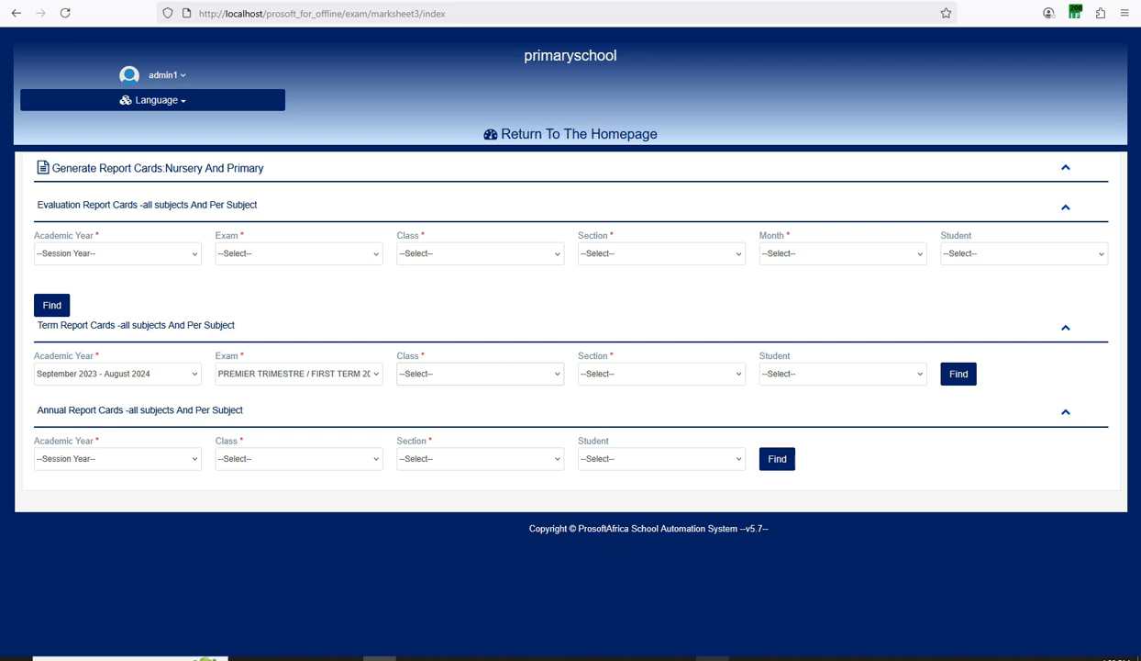
{"action": "left_click", "coordinate": [713, 658]}
Reload the page to clear the term form and recheck the Academic Year dropdown.
{"action": "left_click", "coordinate": [64, 14]}
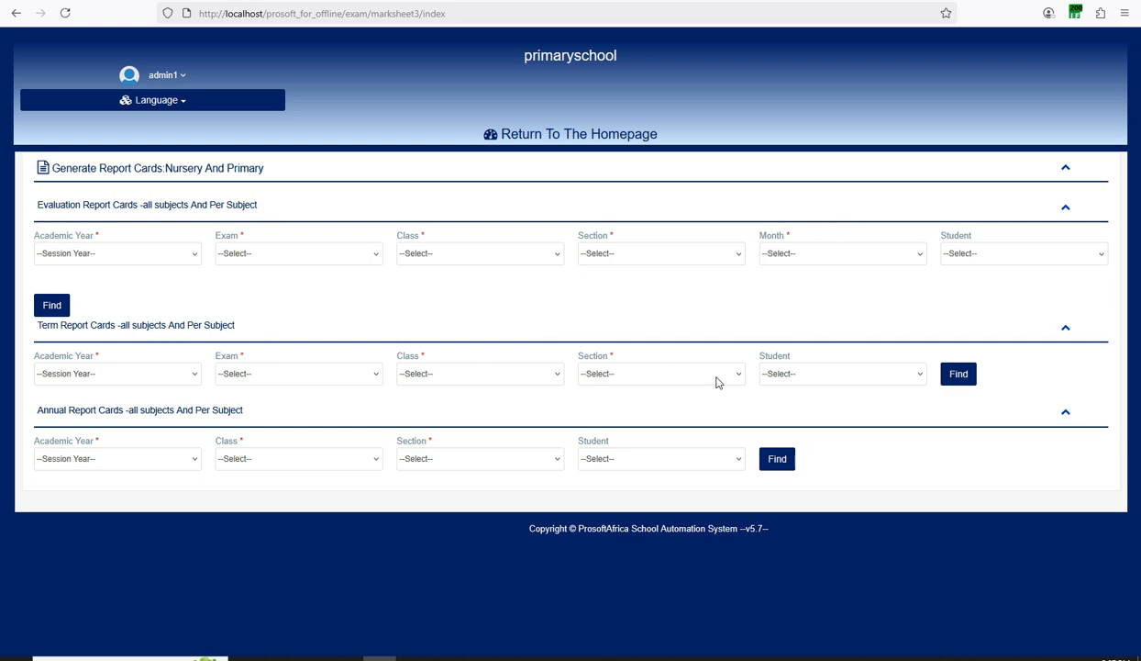
{"action": "left_click_drag", "start_coordinate": [87, 328], "coordinate": [233, 328]}
{"action": "double_click", "coordinate": [217, 326]}
{"action": "left_click", "coordinate": [72, 334]}
{"action": "left_click_drag", "start_coordinate": [258, 205], "coordinate": [45, 204]}
{"action": "left_click", "coordinate": [38, 205]}
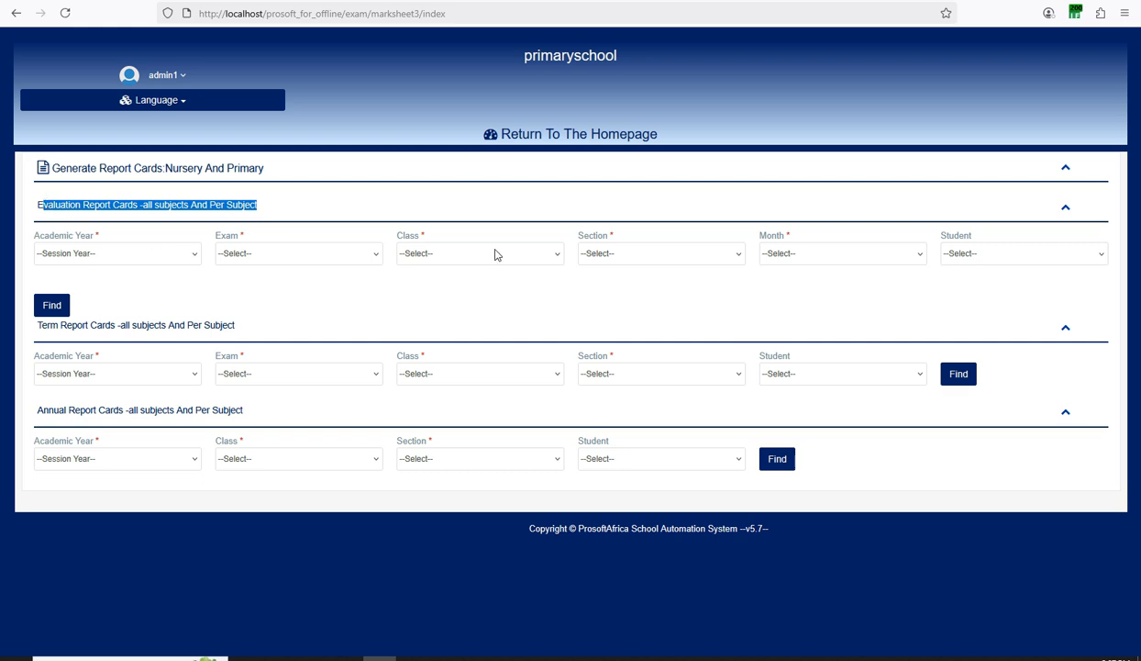
{"action": "left_click", "coordinate": [27, 325]}
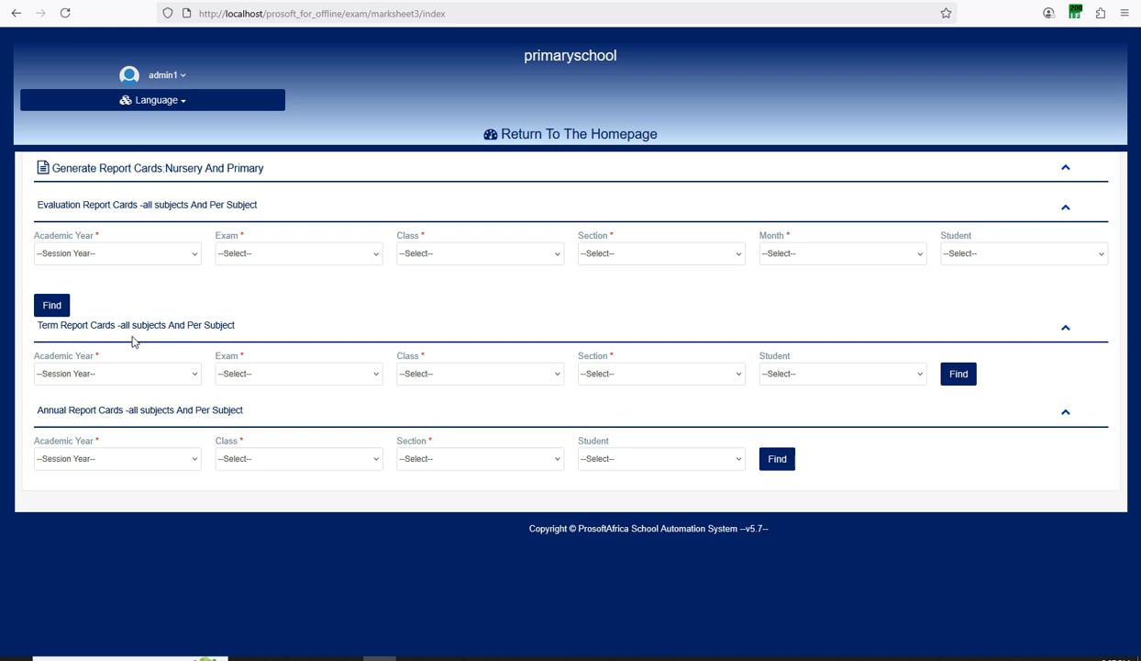
{"action": "left_click", "coordinate": [93, 373]}
{"action": "left_click", "coordinate": [94, 373]}
Set the term form to September 2023 - August 2024, first term, Class1, Section Primaire / Primary Section.
{"action": "left_click", "coordinate": [93, 375]}
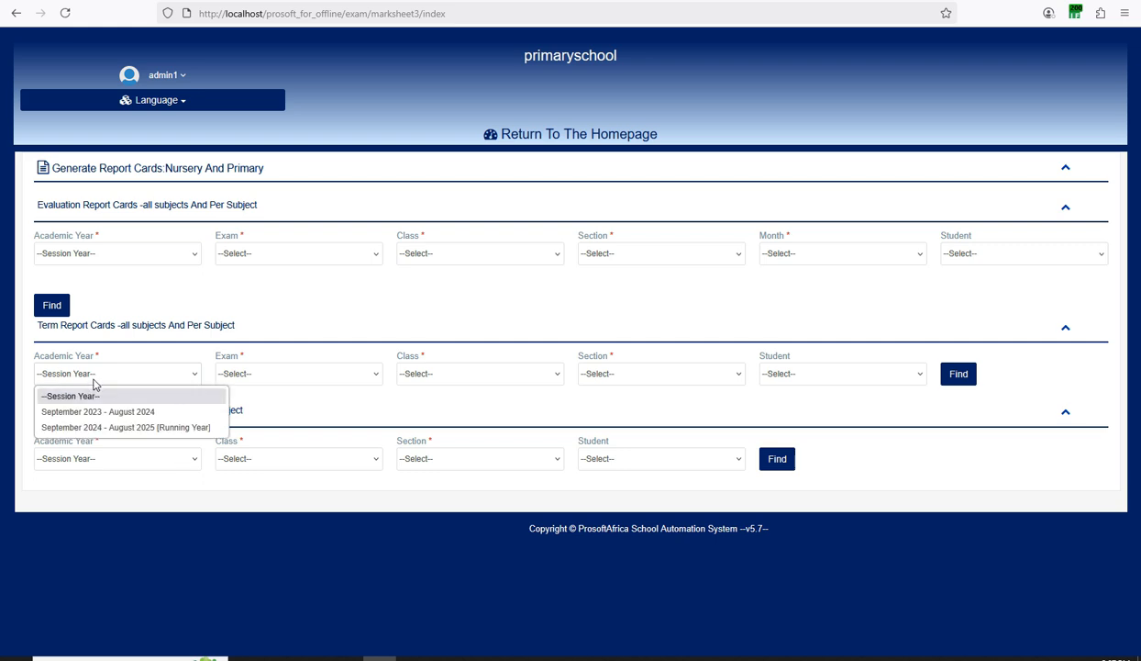
{"action": "left_click", "coordinate": [92, 412]}
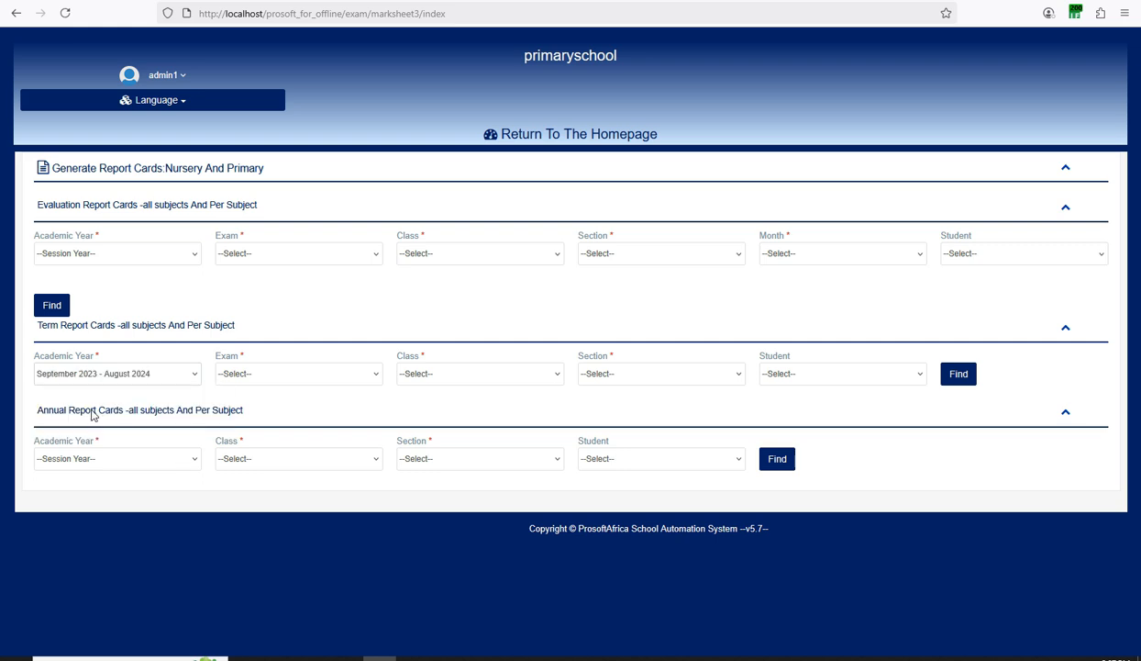
{"action": "left_click", "coordinate": [250, 378]}
{"action": "left_click", "coordinate": [252, 406]}
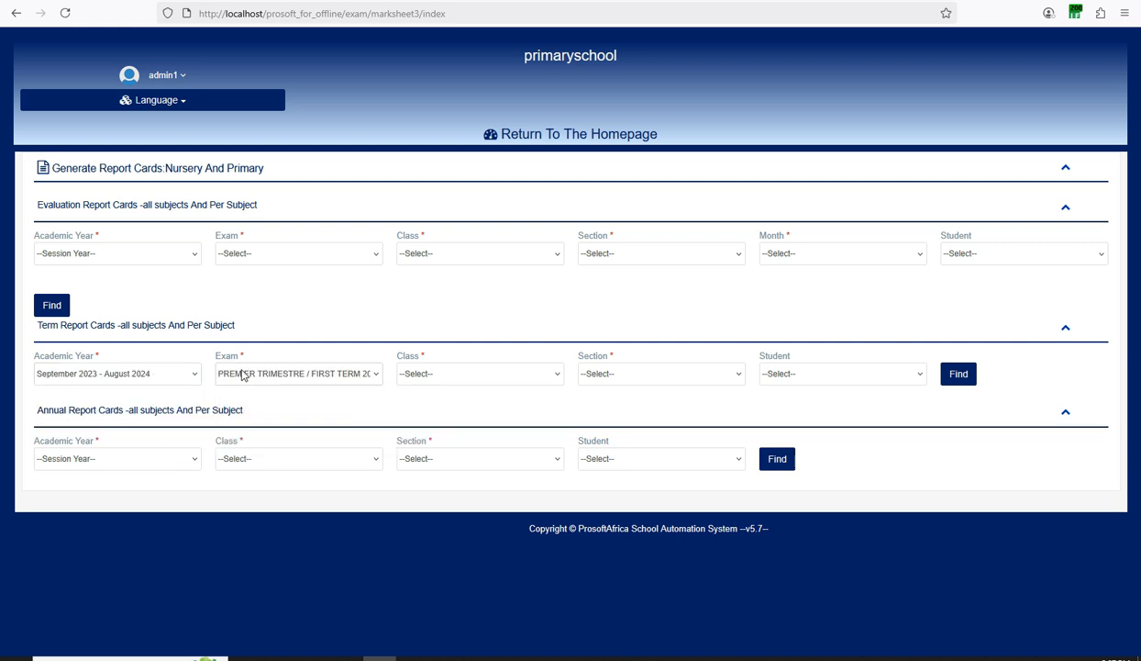
{"action": "left_click", "coordinate": [243, 375]}
{"action": "left_click", "coordinate": [243, 375]}
{"action": "left_click", "coordinate": [425, 372]}
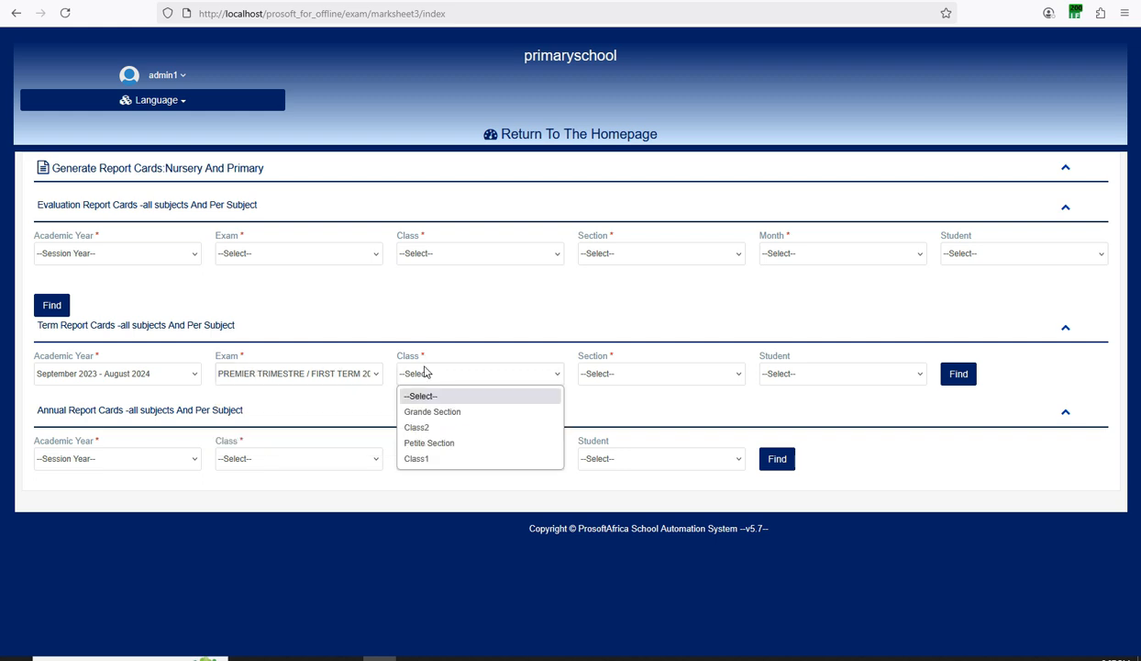
{"action": "left_click", "coordinate": [410, 459]}
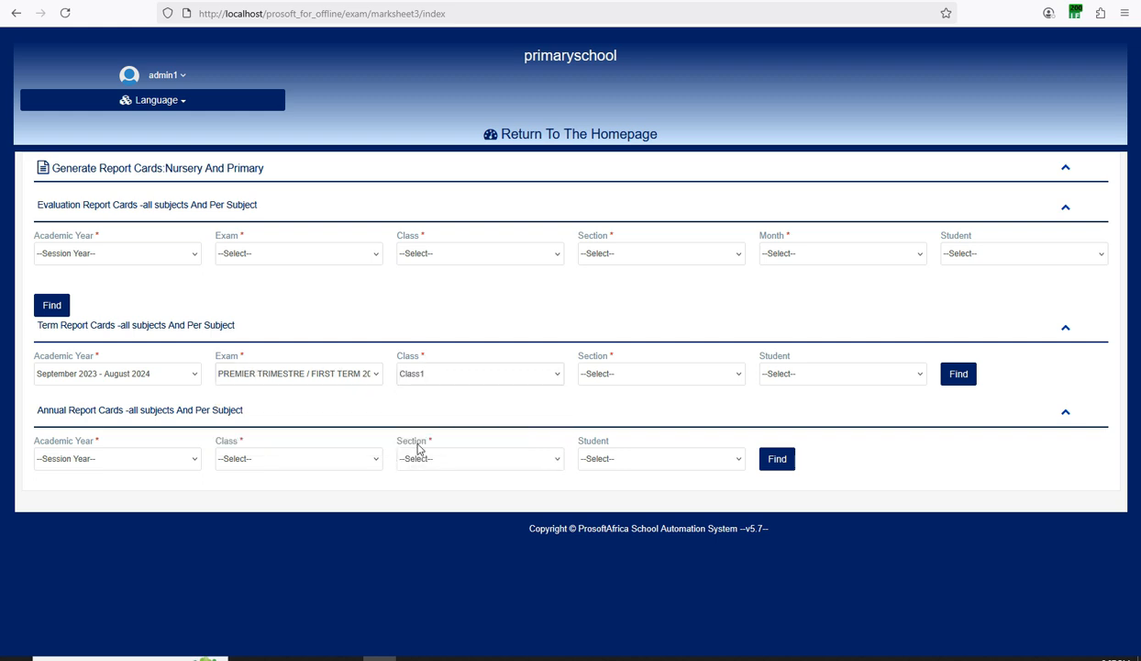
{"action": "left_click", "coordinate": [605, 376]}
{"action": "left_click", "coordinate": [606, 407]}
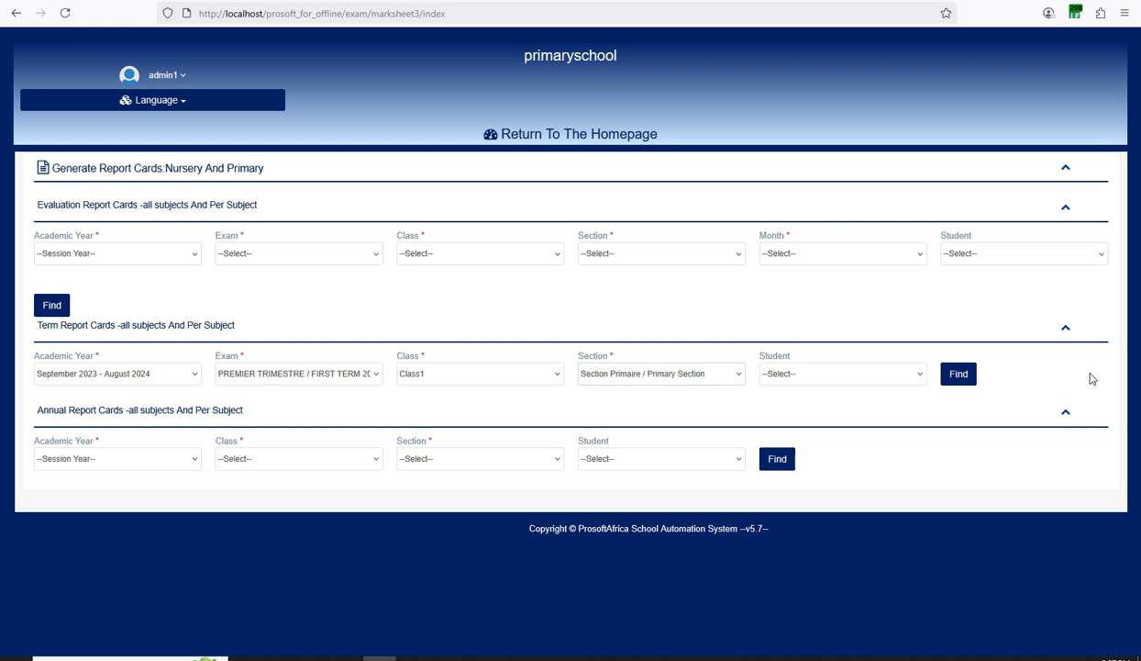
Leave the student choice empty and generate the Class1 first-term report cards with Find.
{"action": "left_click", "coordinate": [846, 375]}
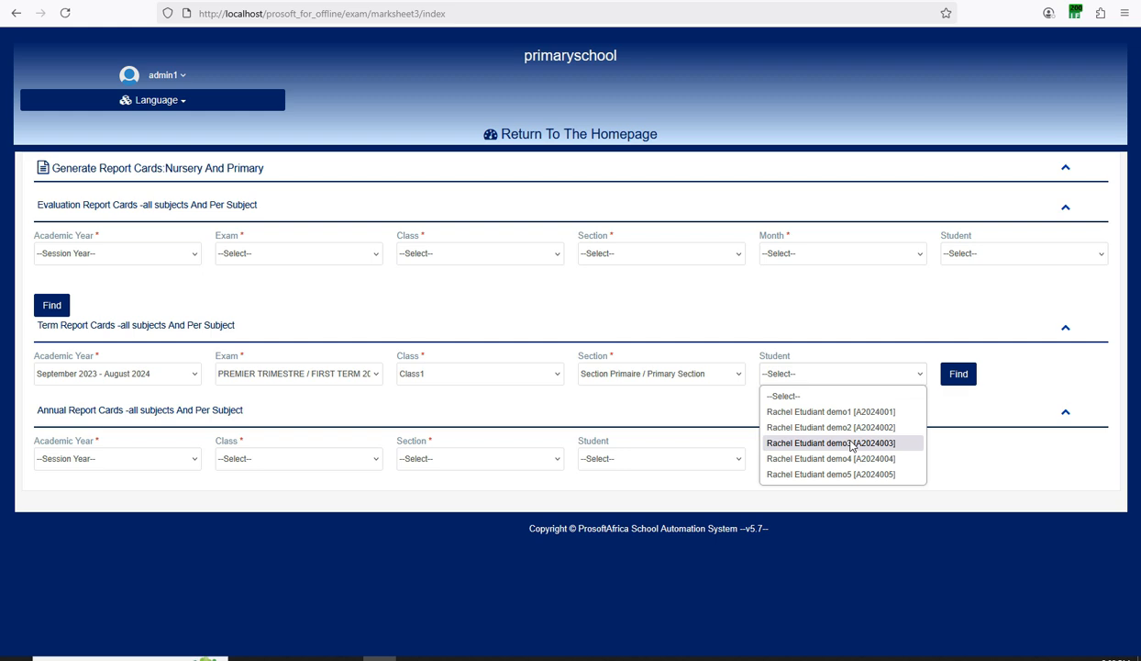
{"action": "left_click", "coordinate": [853, 357]}
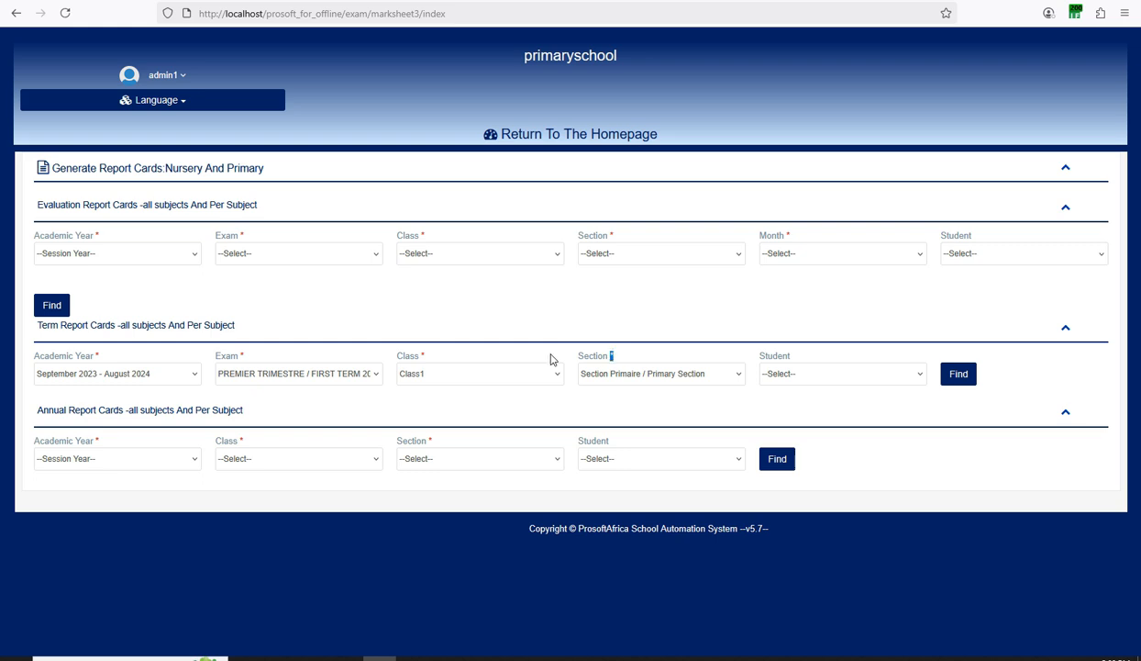
{"action": "double_click", "coordinate": [422, 355]}
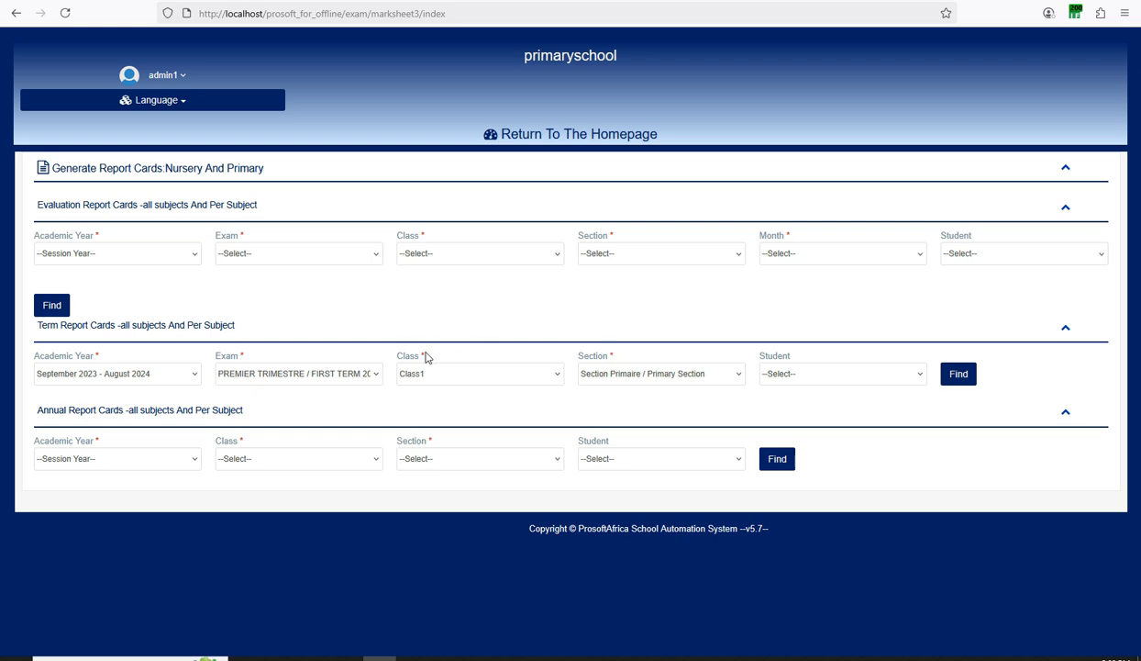
{"action": "double_click", "coordinate": [241, 356]}
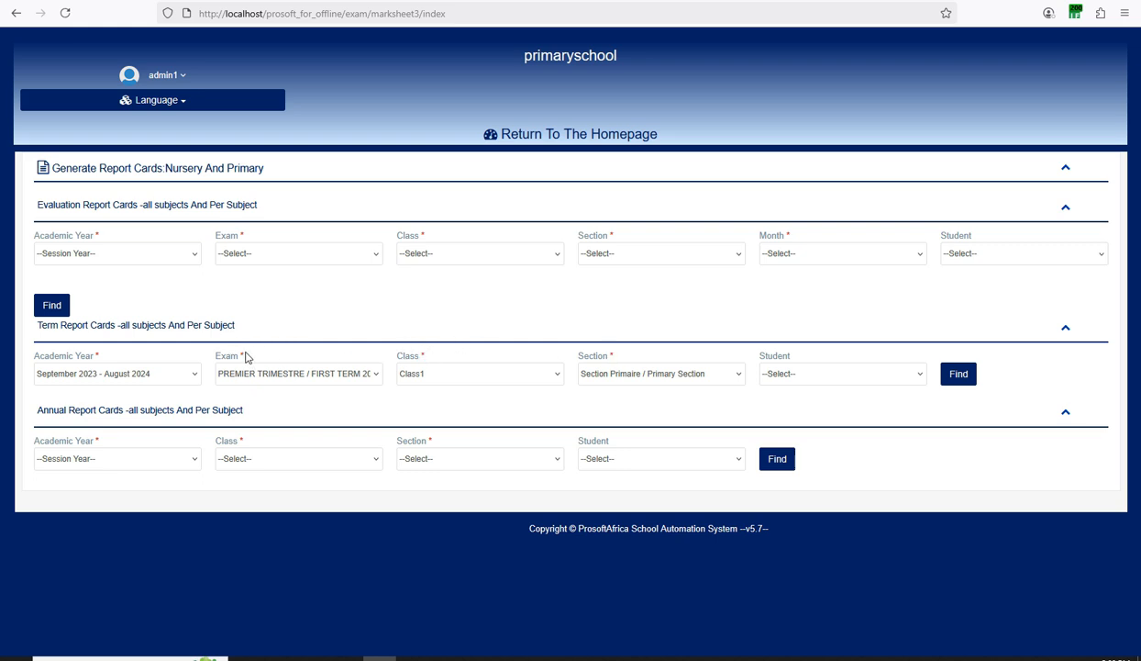
{"action": "double_click", "coordinate": [98, 356]}
{"action": "left_click", "coordinate": [987, 354]}
{"action": "left_click", "coordinate": [959, 377]}
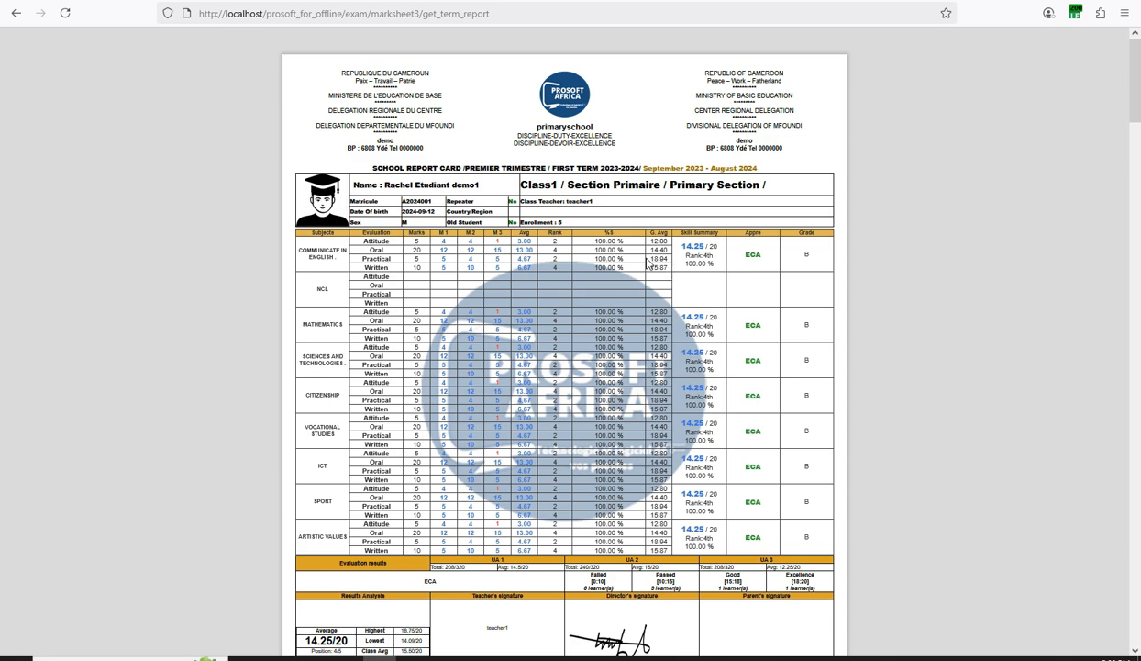
Scroll through each Class1 student's first-term report card.
{"action": "scroll", "coordinate": [647, 263], "scroll_direction": "down", "scroll_amount": 4}
{"action": "scroll", "coordinate": [647, 263], "scroll_direction": "up", "scroll_amount": 4}
{"action": "scroll", "coordinate": [647, 263], "scroll_direction": "down", "scroll_amount": 10}
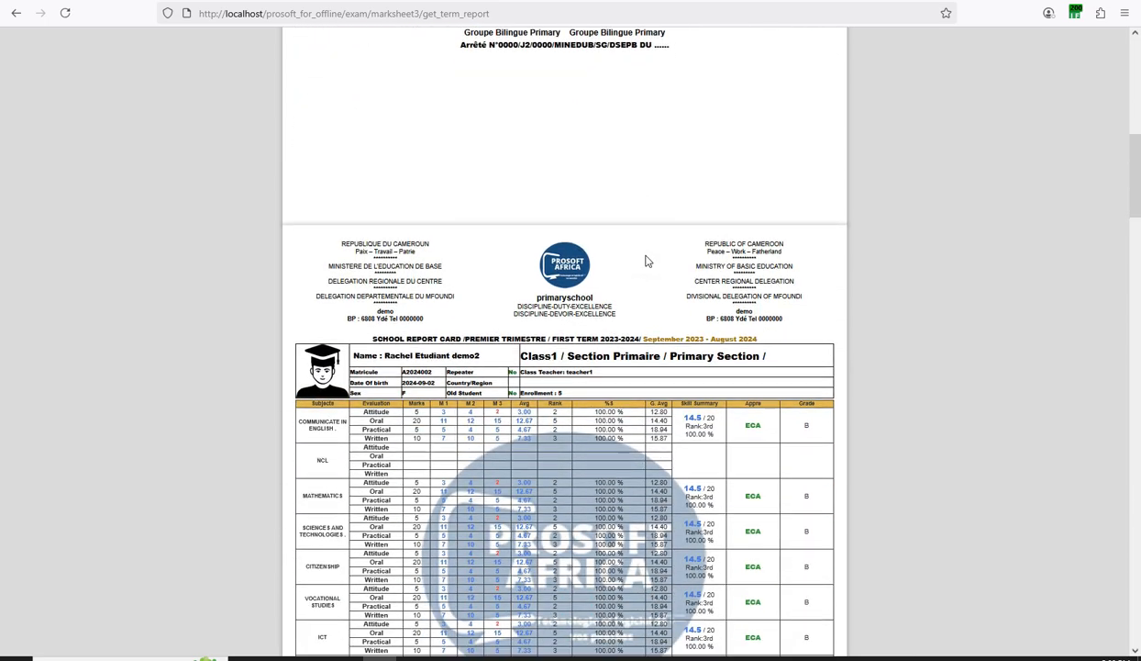
{"action": "scroll", "coordinate": [647, 264], "scroll_direction": "down", "scroll_amount": 2}
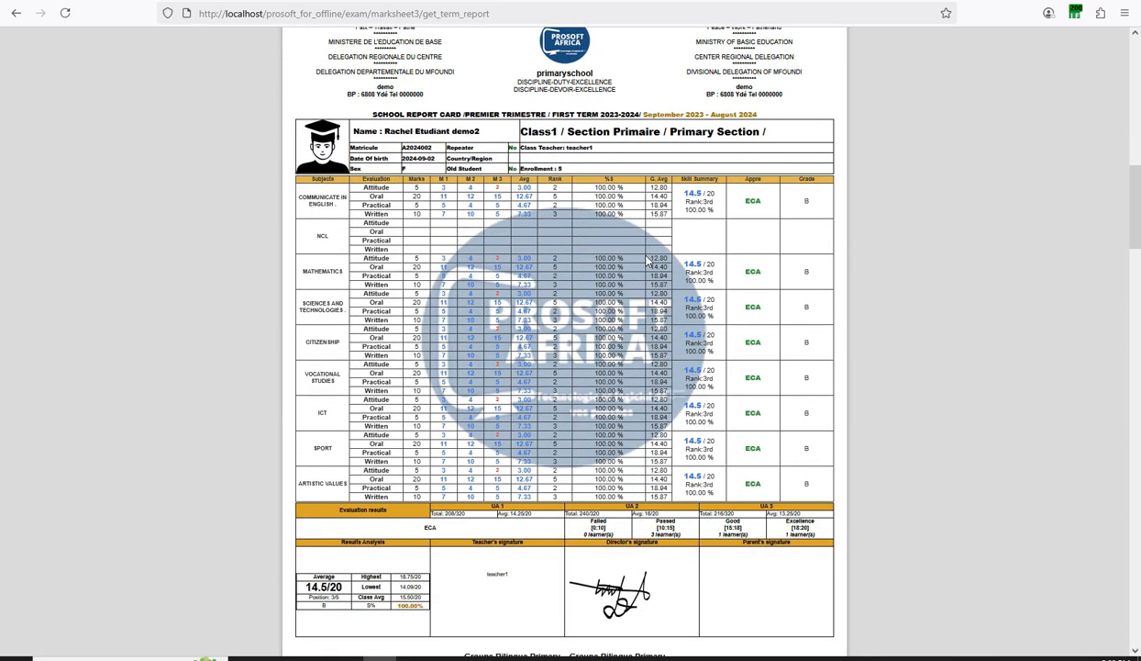
{"action": "scroll", "coordinate": [646, 263], "scroll_direction": "down", "scroll_amount": 10}
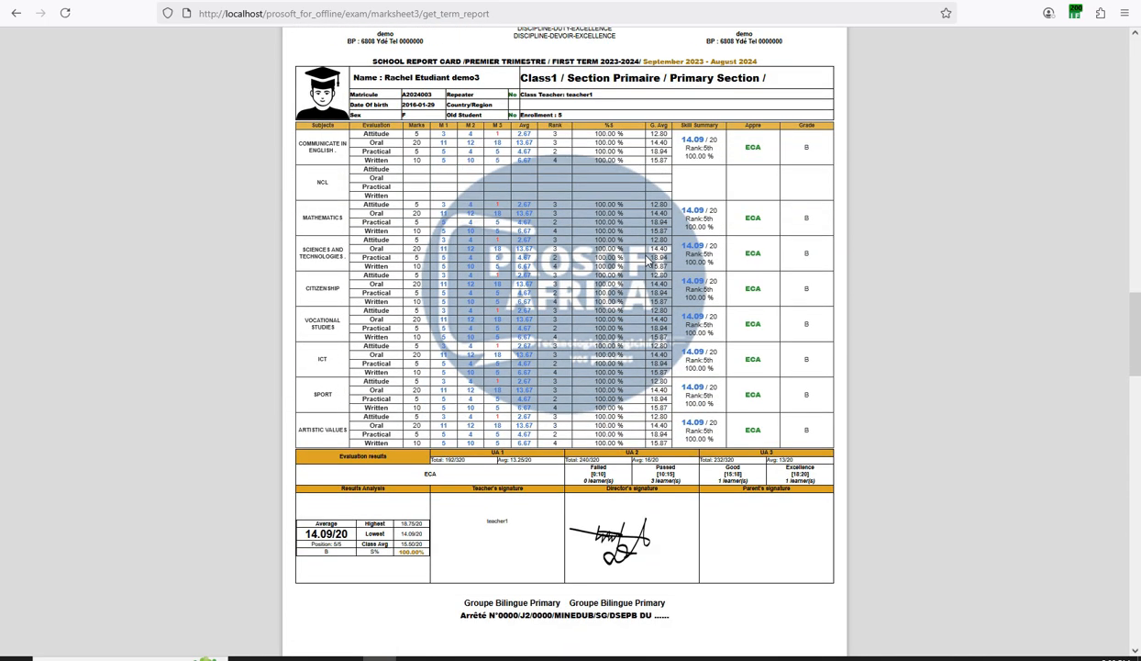
{"action": "scroll", "coordinate": [647, 264], "scroll_direction": "down", "scroll_amount": 10}
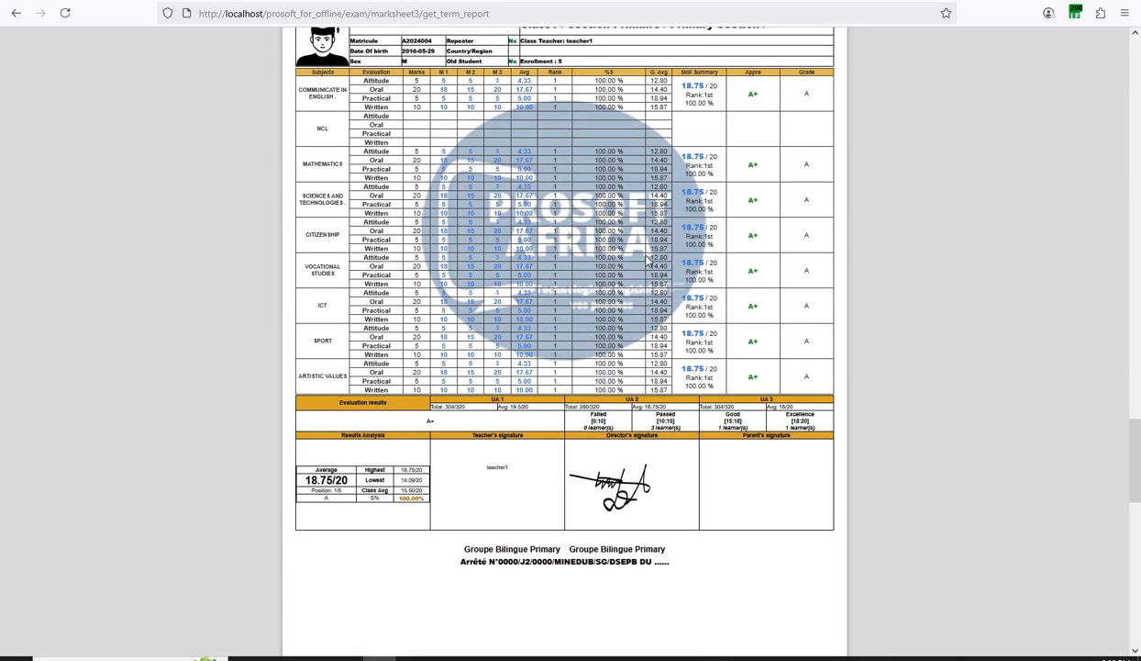
{"action": "scroll", "coordinate": [647, 263], "scroll_direction": "down", "scroll_amount": 10}
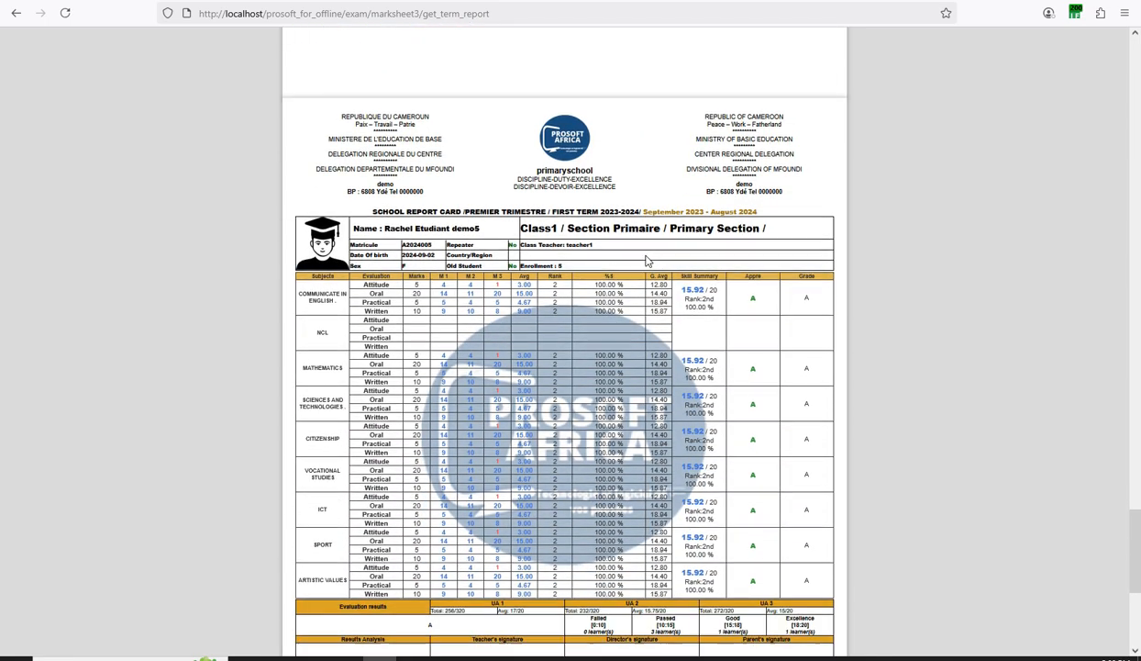
{"action": "scroll", "coordinate": [647, 263], "scroll_direction": "down", "scroll_amount": 5}
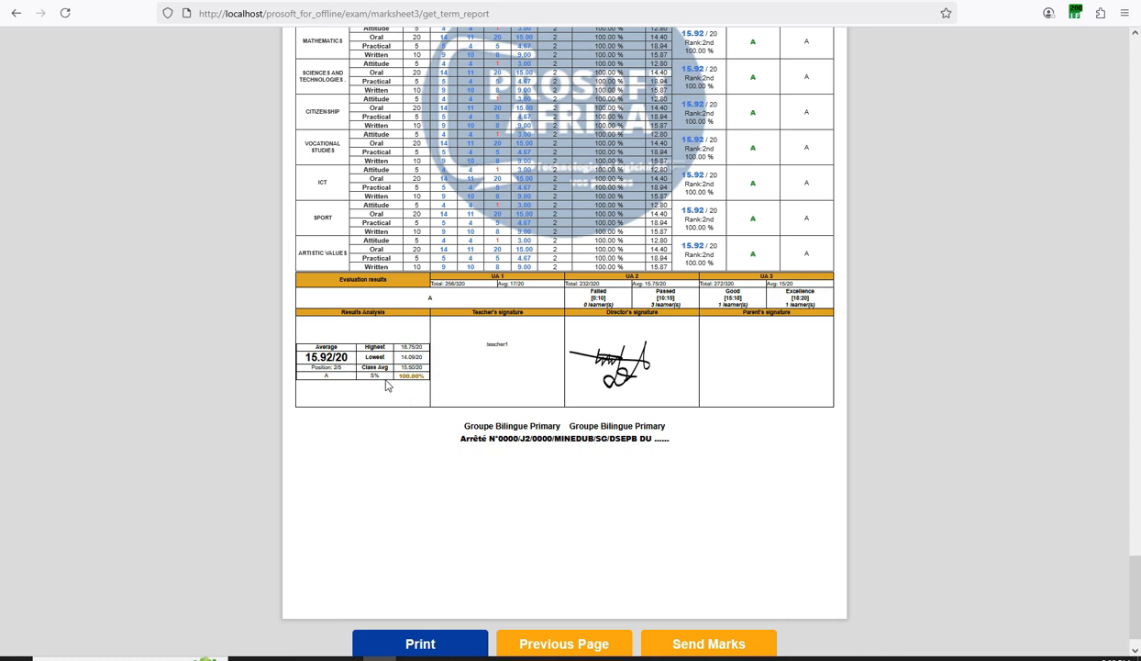
{"action": "scroll", "coordinate": [413, 379], "scroll_direction": "up", "scroll_amount": 1}
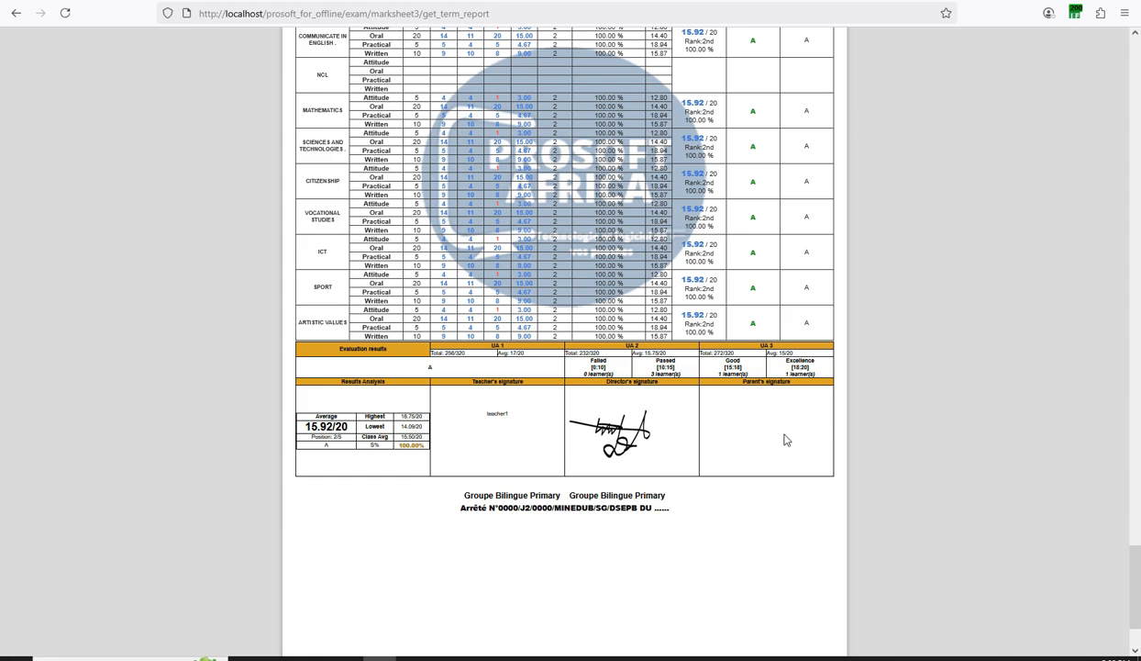
{"action": "scroll", "coordinate": [365, 443], "scroll_direction": "down", "scroll_amount": 2}
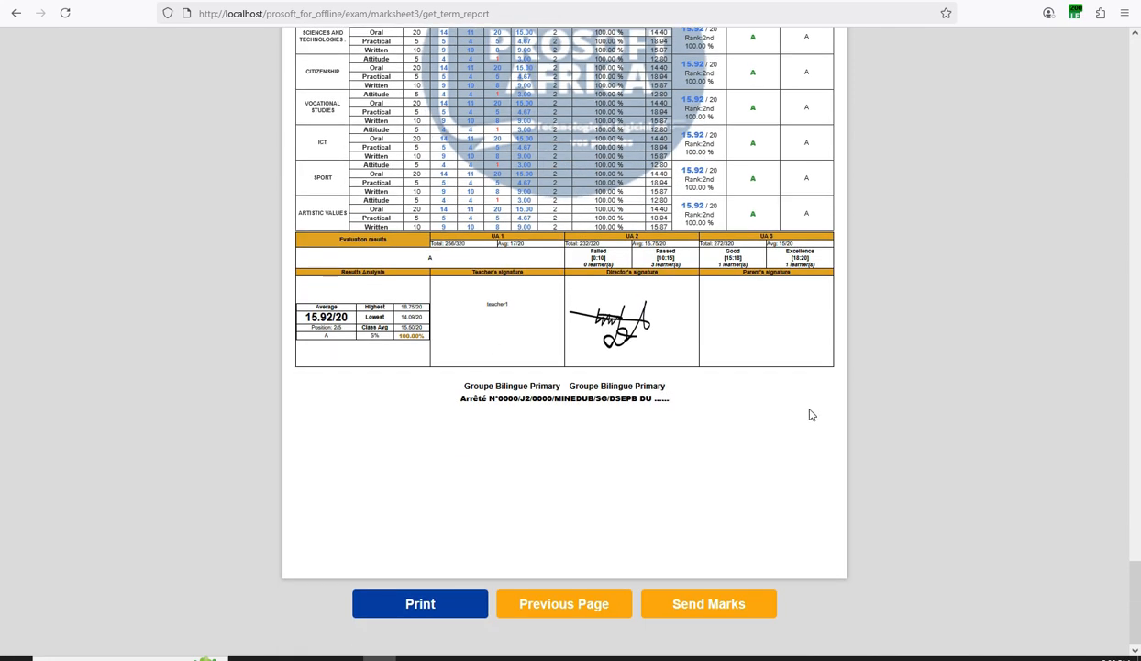
{"action": "scroll", "coordinate": [810, 404], "scroll_direction": "up", "scroll_amount": 5}
{"action": "scroll", "coordinate": [810, 386], "scroll_direction": "down", "scroll_amount": 5}
{"action": "scroll", "coordinate": [1064, 548], "scroll_direction": "up", "scroll_amount": 4}
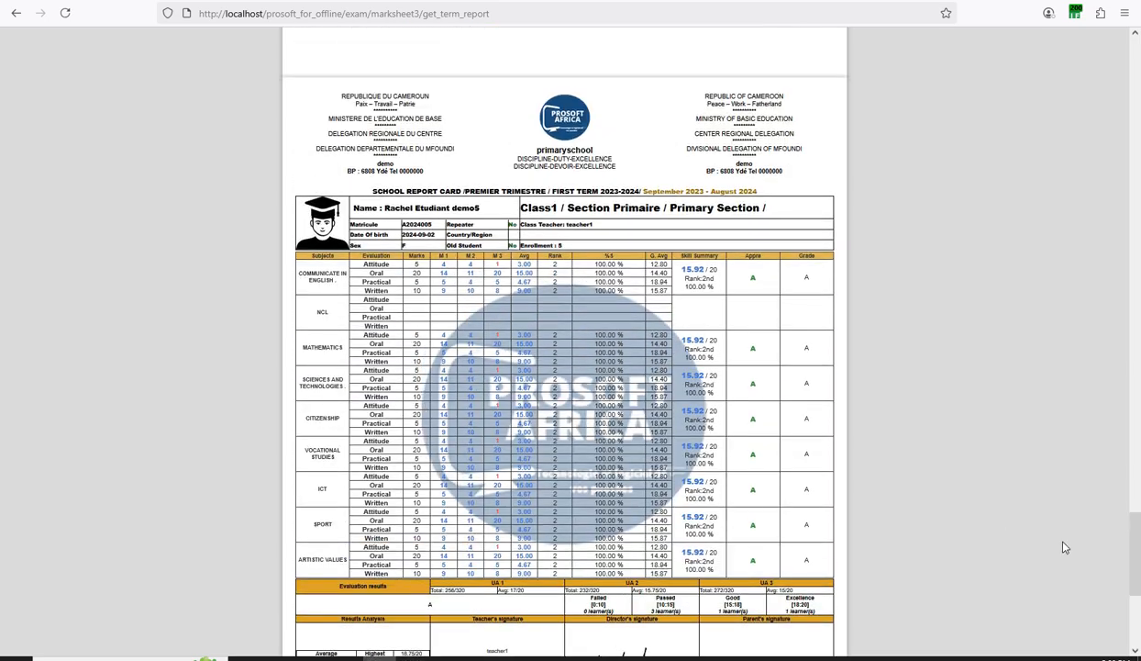
Drag to the end of the report cards and go back with Previous Page.
{"action": "left_click_drag", "start_coordinate": [1134, 548], "coordinate": [1137, 81]}
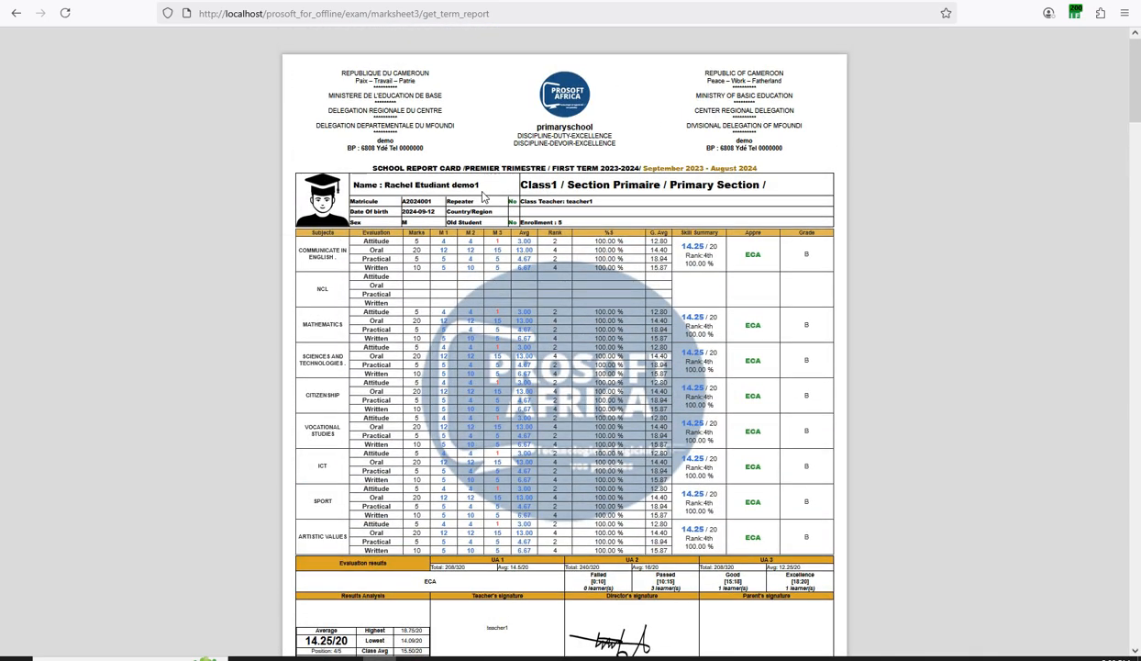
{"action": "scroll", "coordinate": [483, 196], "scroll_direction": "down", "scroll_amount": 4}
{"action": "scroll", "coordinate": [650, 185], "scroll_direction": "up", "scroll_amount": 4}
{"action": "left_click_drag", "start_coordinate": [1138, 102], "coordinate": [1139, 642]}
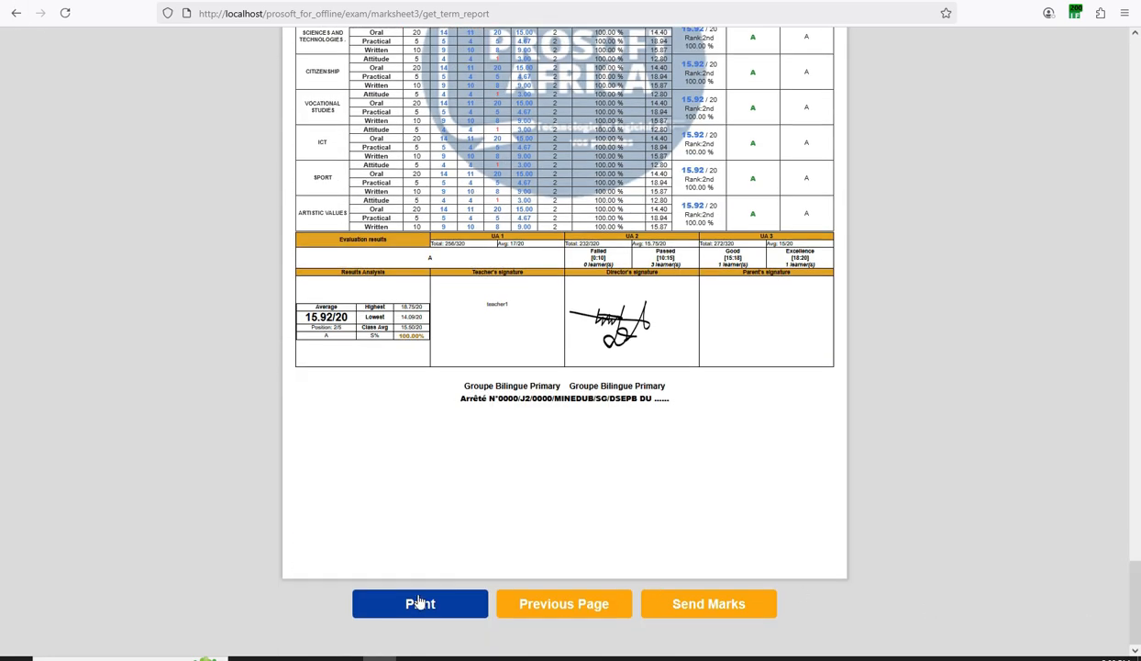
{"action": "left_click", "coordinate": [569, 606]}
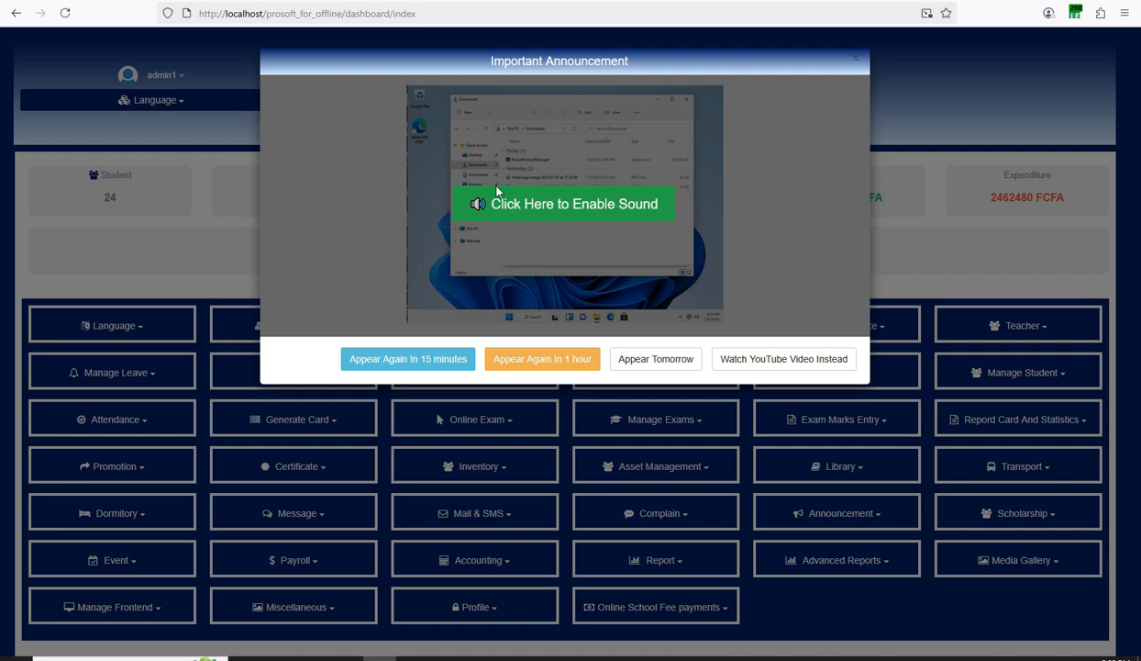
Close the Important Announcement popup and look over the primaryschool dashboard.
{"action": "left_click", "coordinate": [854, 60]}
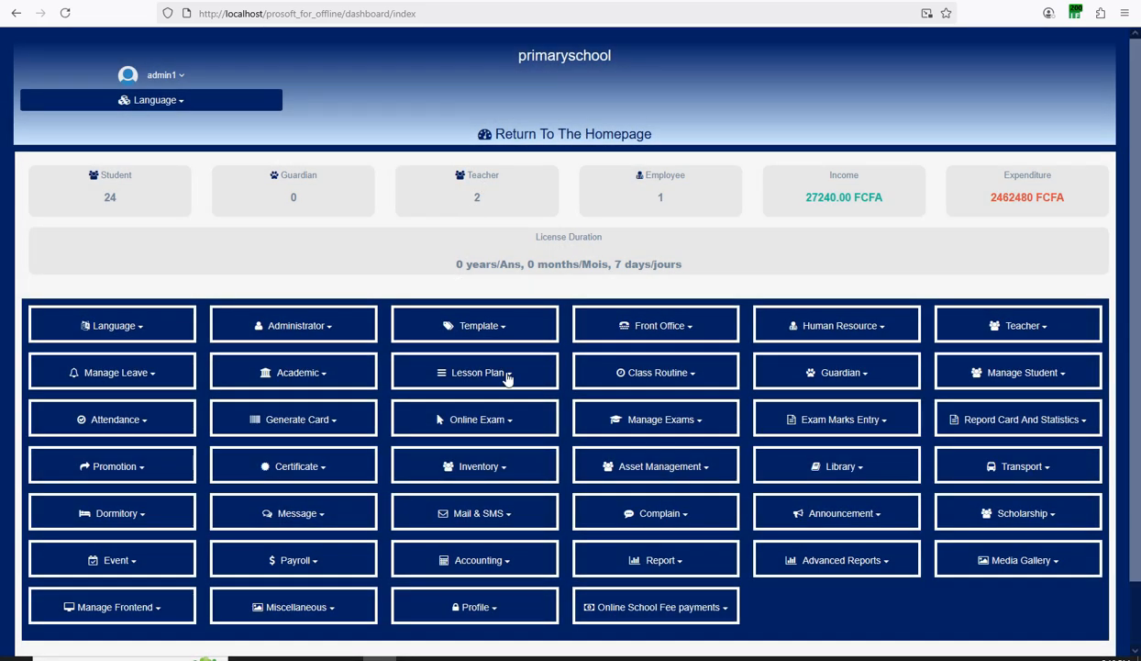
{"action": "scroll", "coordinate": [508, 376], "scroll_direction": "down", "scroll_amount": 2}
{"action": "scroll", "coordinate": [508, 376], "scroll_direction": "up", "scroll_amount": 2}
{"action": "scroll", "coordinate": [279, 365], "scroll_direction": "down", "scroll_amount": 1}
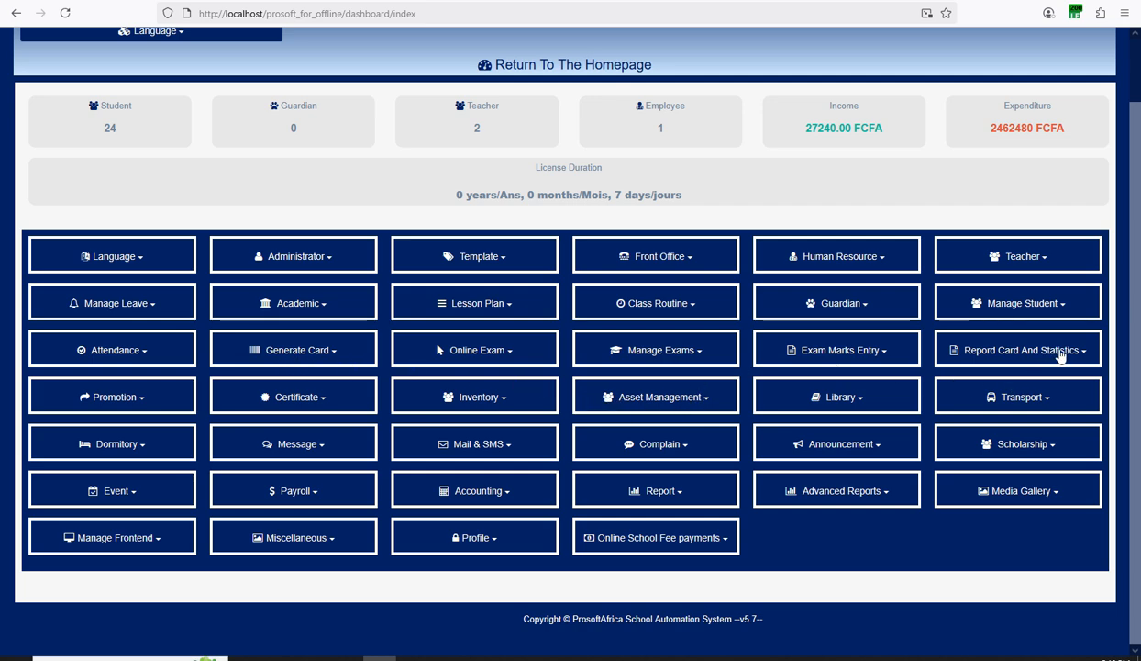
{"action": "scroll", "coordinate": [1009, 321], "scroll_direction": "up", "scroll_amount": 1}
{"action": "double_click", "coordinate": [547, 56]}
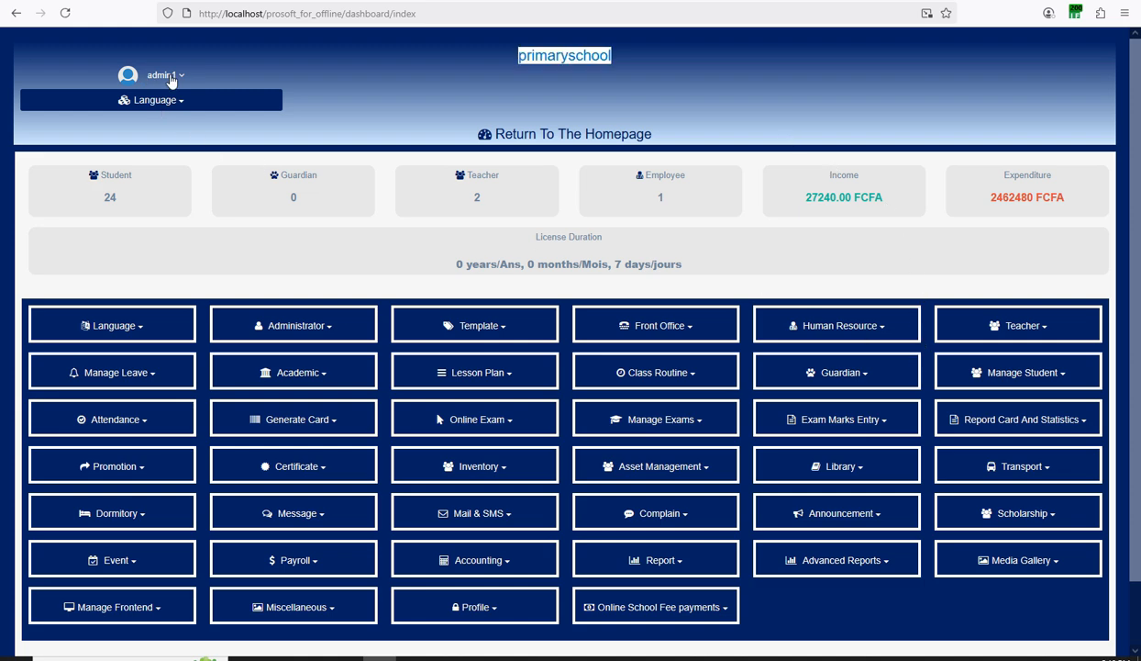
Open the admin account dropdown, close it again, and review the module menu.
{"action": "left_click", "coordinate": [170, 77]}
{"action": "left_click", "coordinate": [386, 145]}
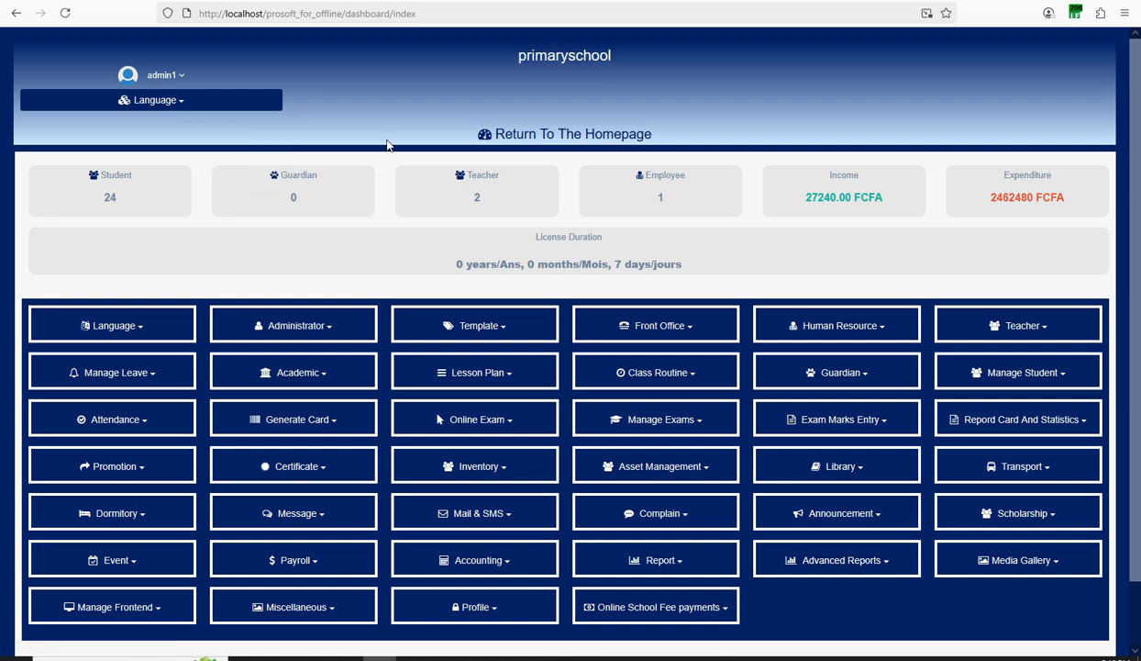
{"action": "scroll", "coordinate": [775, 235], "scroll_direction": "down", "scroll_amount": 2}
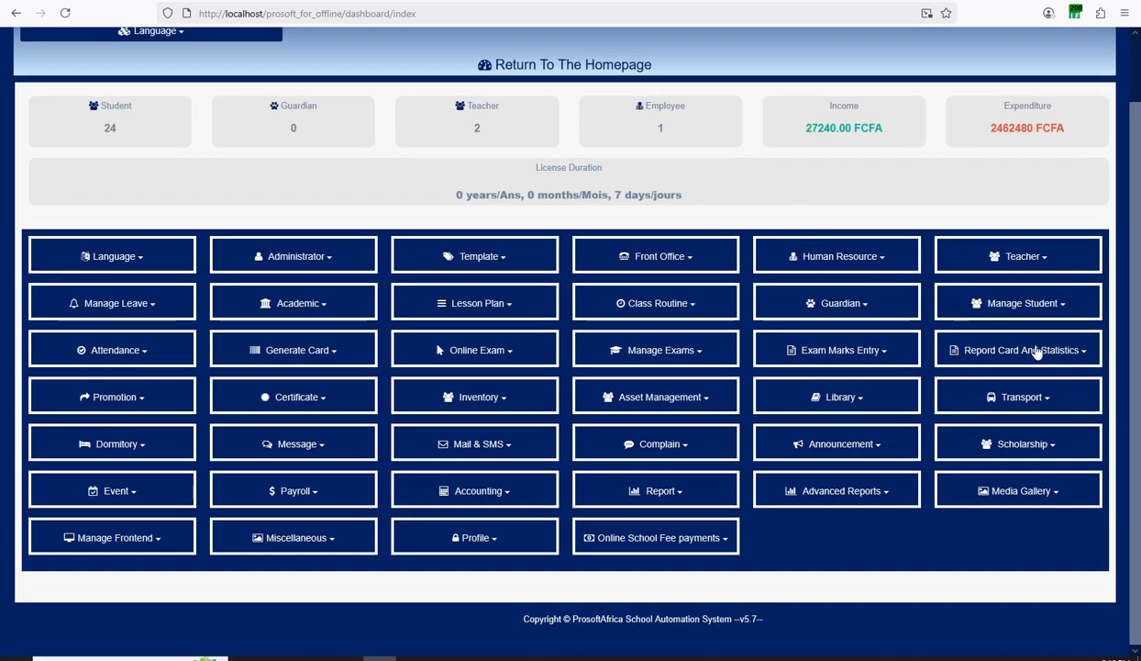
{"action": "scroll", "coordinate": [1037, 353], "scroll_direction": "up", "scroll_amount": 2}
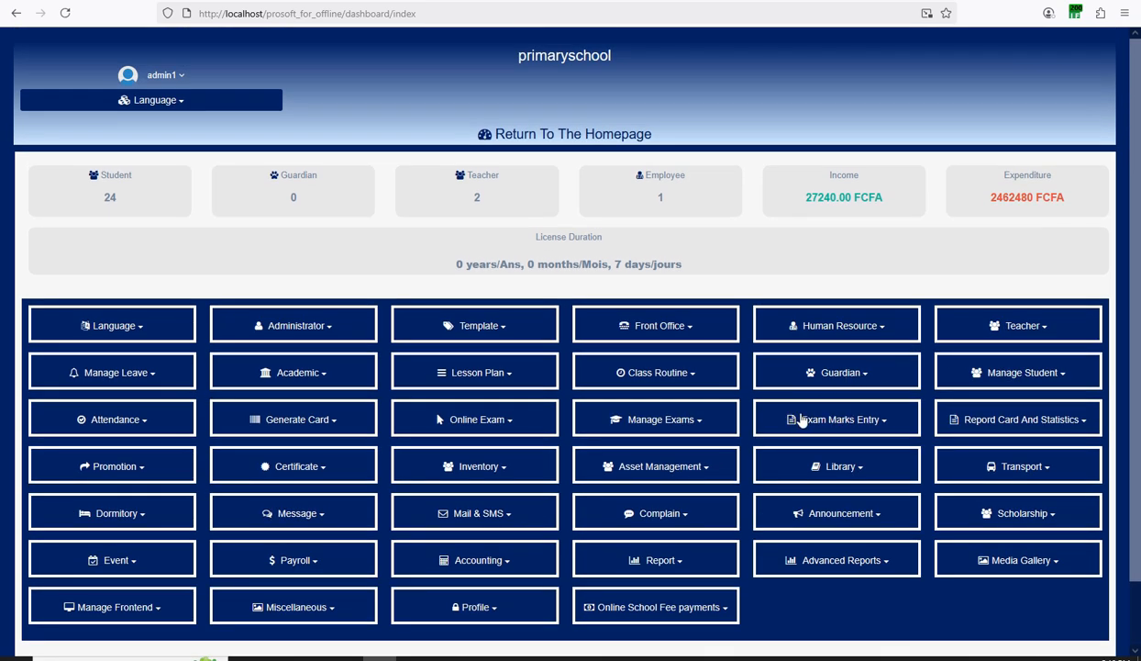
Choose Exam Marks Entry > Marks-Nursery And Primary from the dashboard.
{"action": "left_click", "coordinate": [834, 420]}
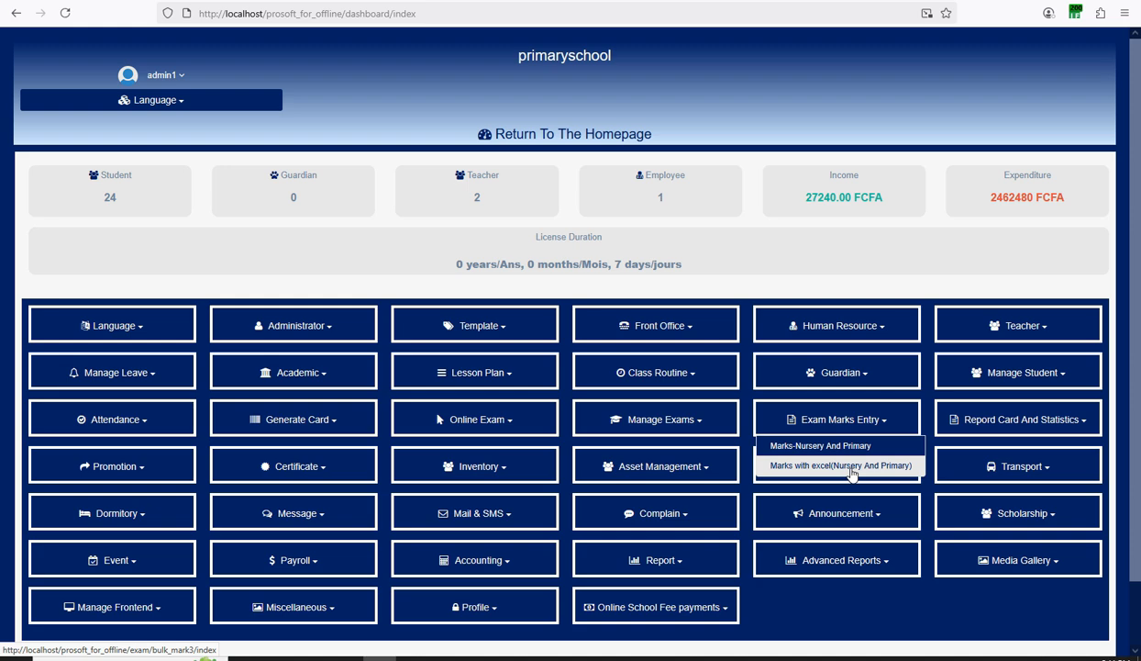
{"action": "left_click", "coordinate": [825, 446]}
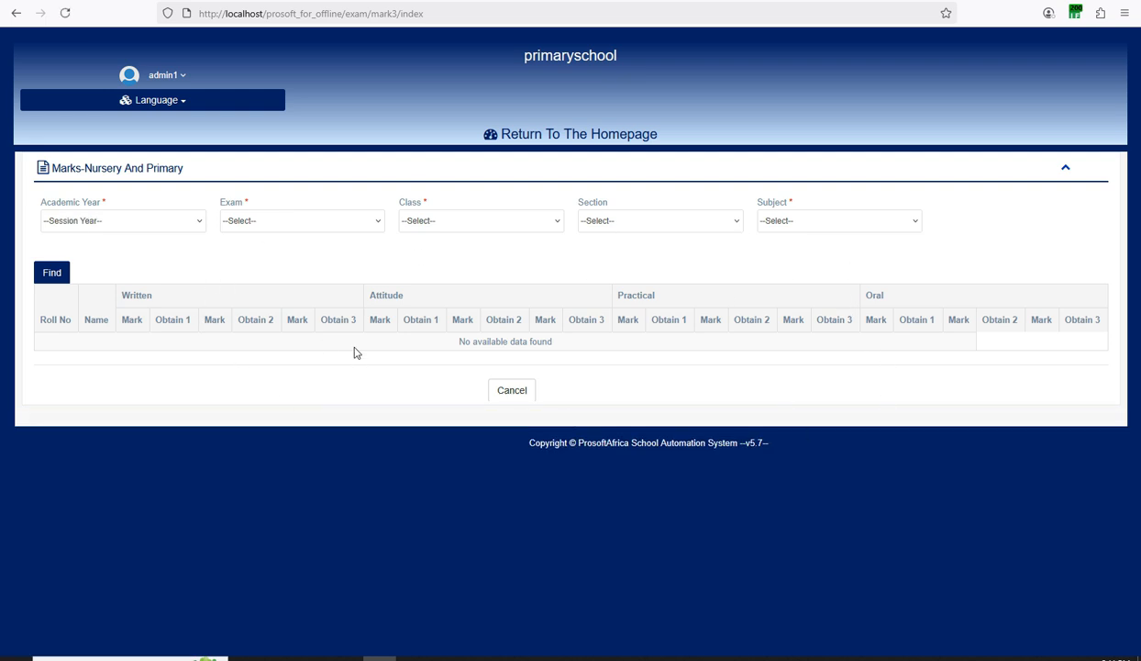
Find marks for 2023-2024, first term, Class1, Primary Section, COMMUNICATE IN ENGLISH.
{"action": "left_click", "coordinate": [95, 220]}
{"action": "left_click", "coordinate": [82, 250]}
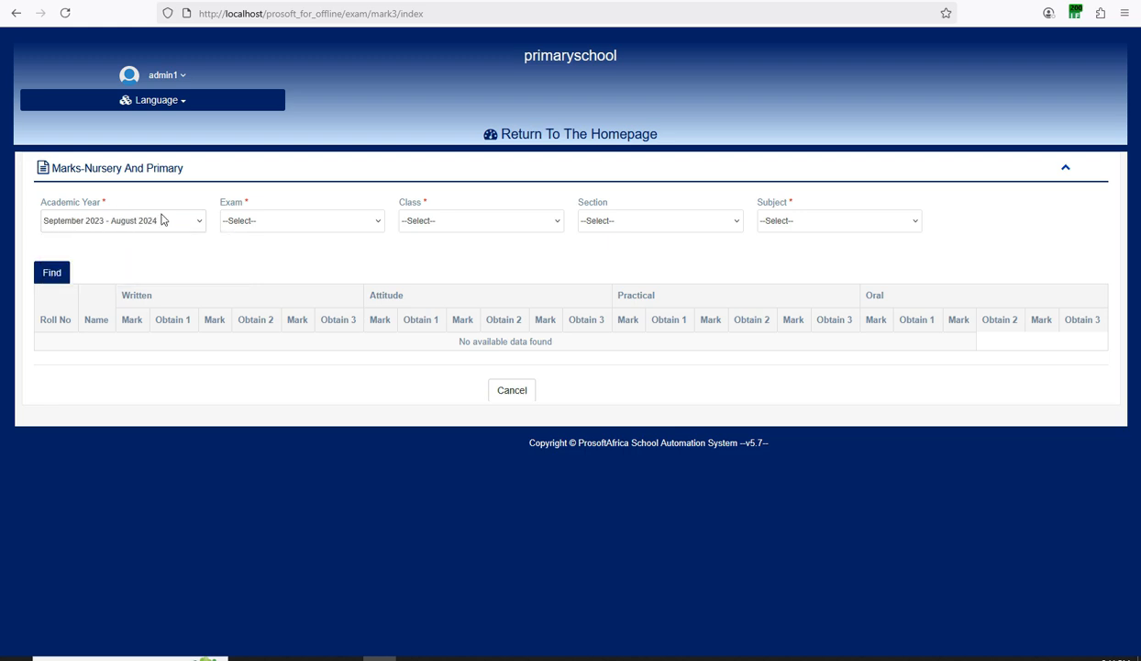
{"action": "left_click", "coordinate": [253, 225]}
{"action": "left_click", "coordinate": [252, 256]}
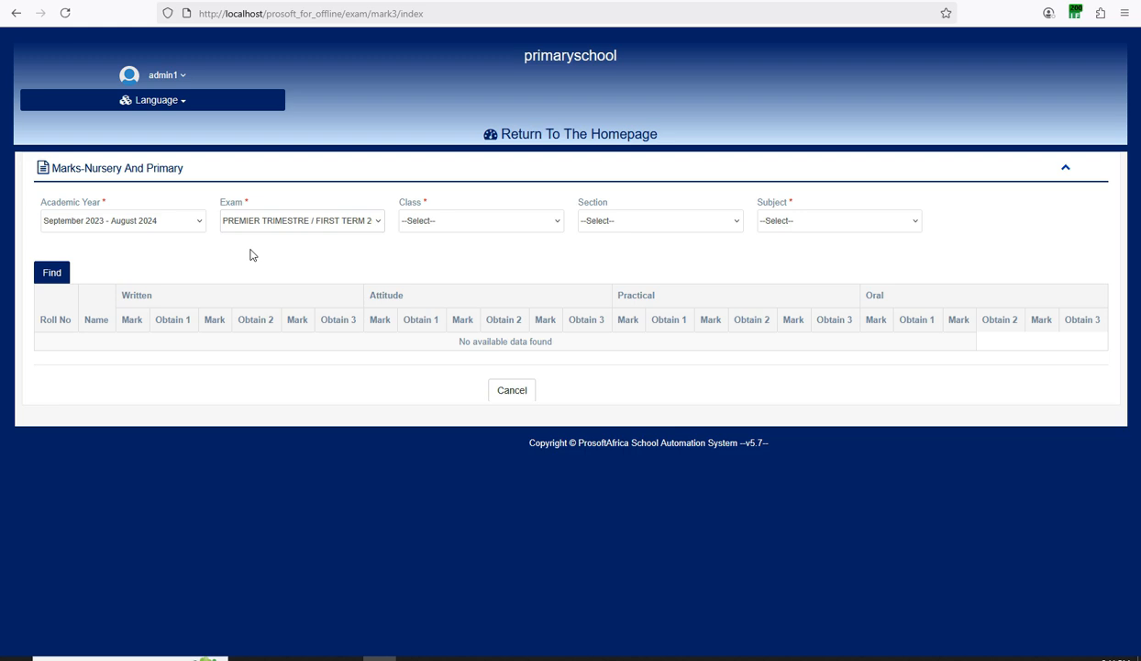
{"action": "left_click", "coordinate": [423, 222]}
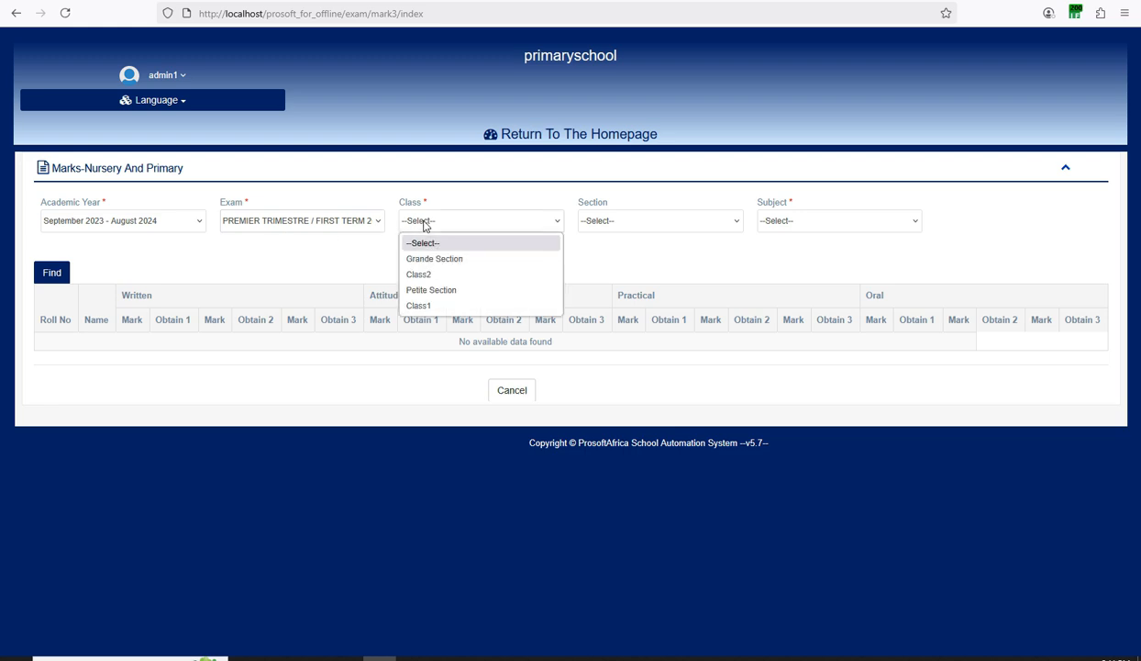
{"action": "left_click", "coordinate": [452, 249]}
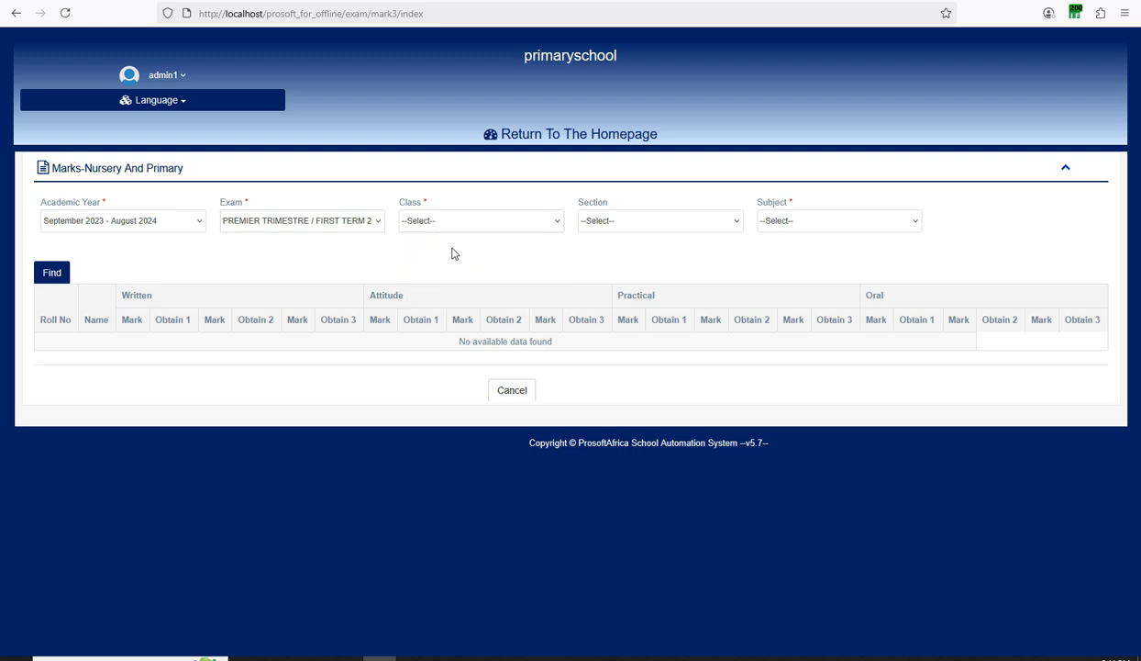
{"action": "left_click", "coordinate": [612, 222]}
{"action": "left_click", "coordinate": [627, 258]}
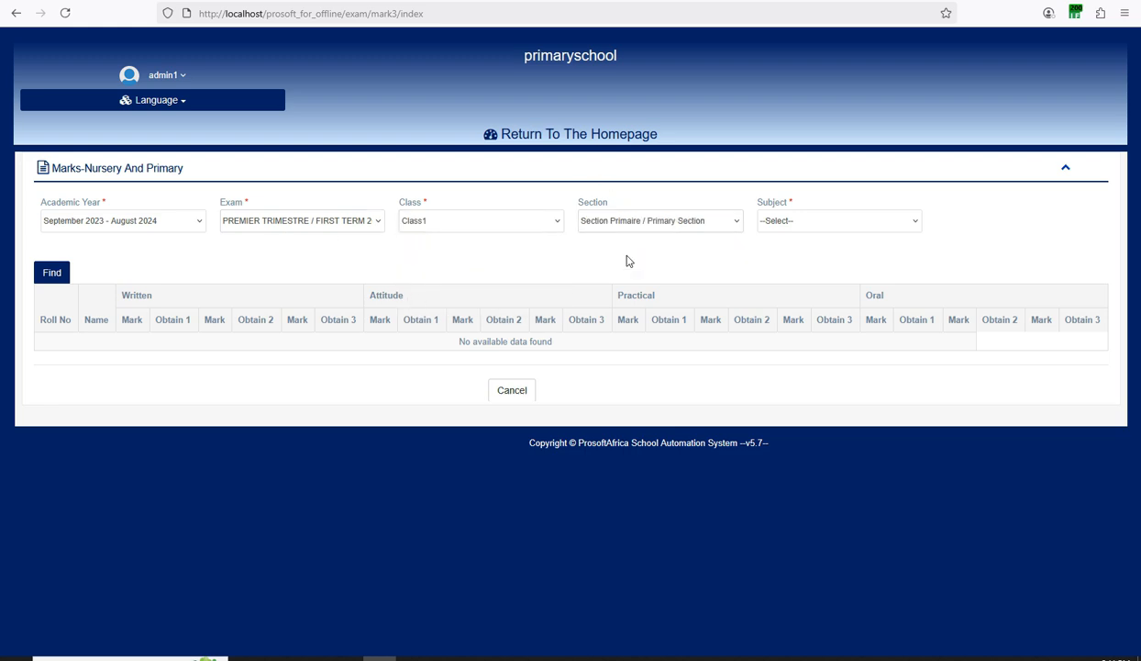
{"action": "left_click", "coordinate": [776, 222]}
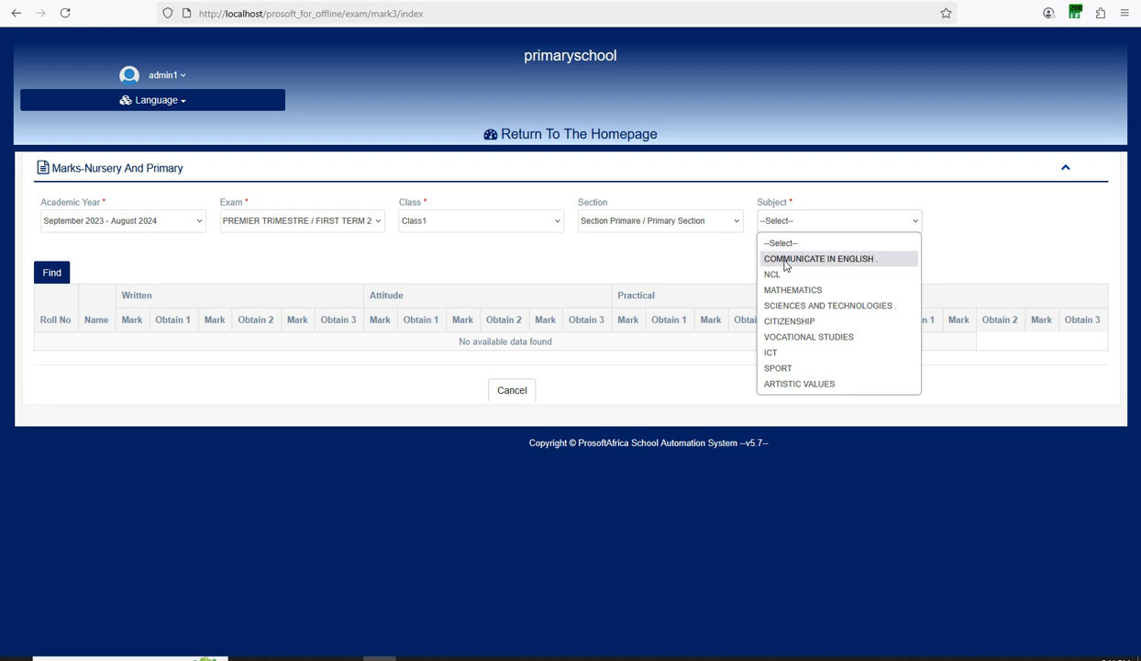
{"action": "left_click", "coordinate": [767, 259]}
{"action": "left_click", "coordinate": [46, 273]}
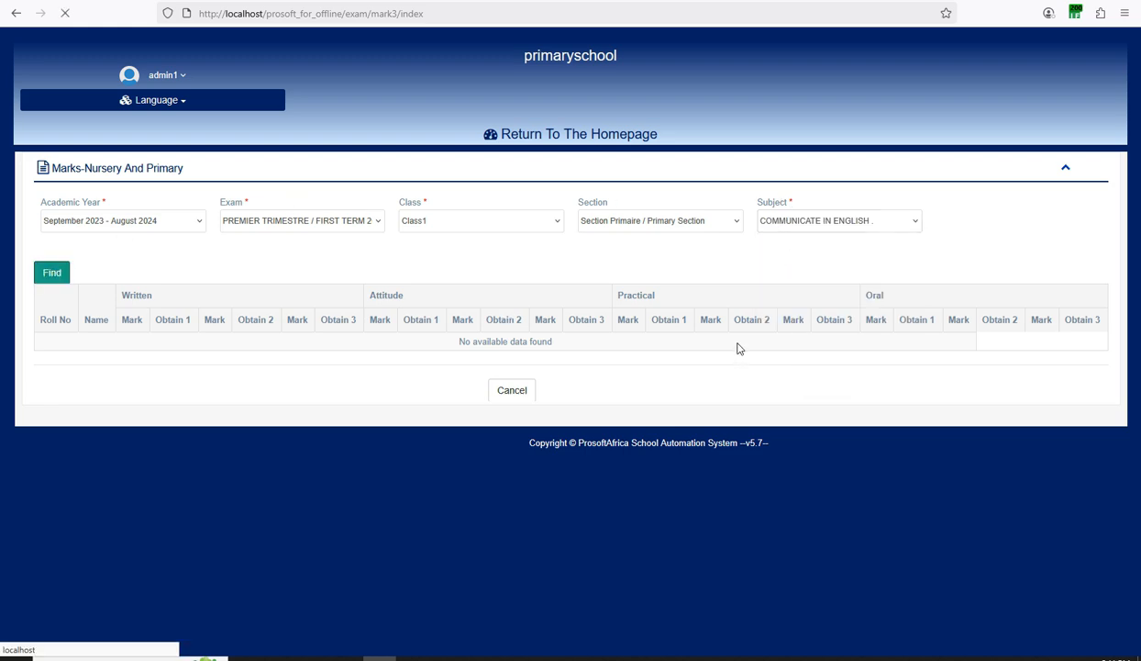
{"action": "scroll", "coordinate": [739, 345], "scroll_direction": "down", "scroll_amount": 1}
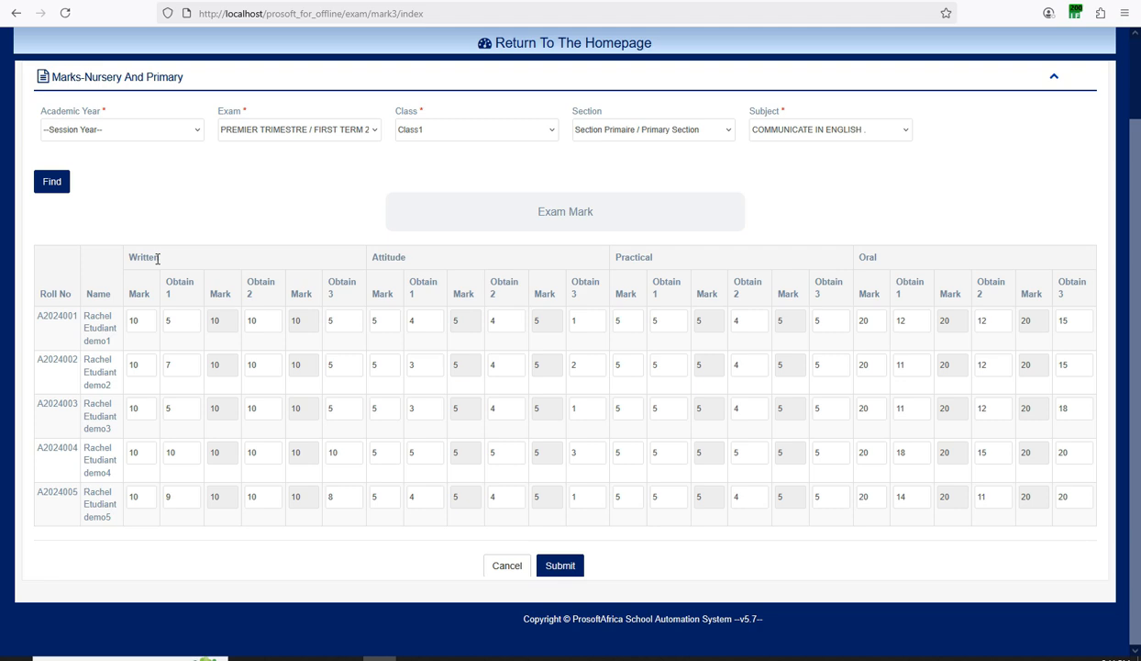
{"action": "scroll", "coordinate": [451, 305], "scroll_direction": "up", "scroll_amount": 2}
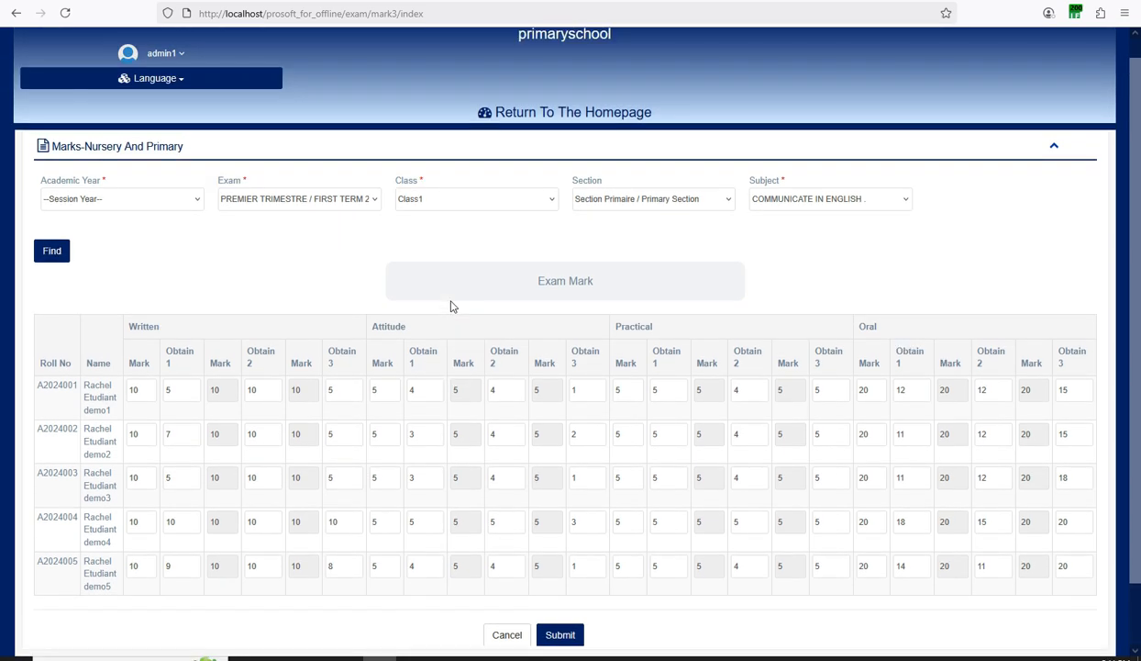
{"action": "scroll", "coordinate": [450, 305], "scroll_direction": "down", "scroll_amount": 1}
{"action": "scroll", "coordinate": [451, 306], "scroll_direction": "up", "scroll_amount": 1}
{"action": "scroll", "coordinate": [450, 305], "scroll_direction": "down", "scroll_amount": 1}
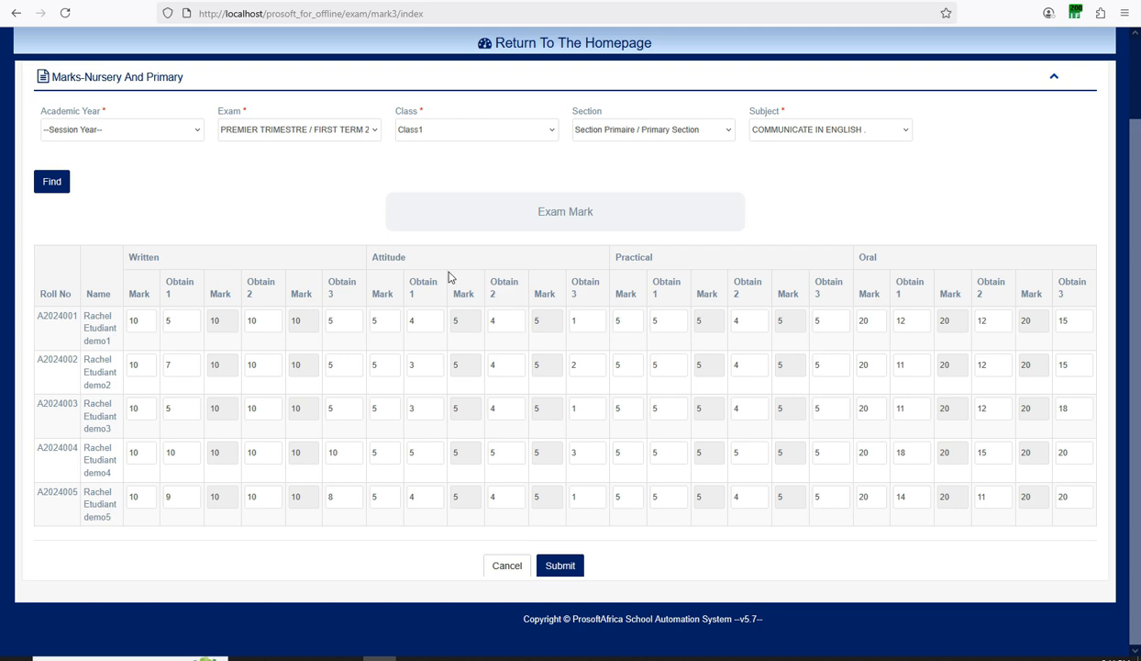
{"action": "scroll", "coordinate": [449, 277], "scroll_direction": "up", "scroll_amount": 1}
{"action": "scroll", "coordinate": [449, 277], "scroll_direction": "down", "scroll_amount": 1}
{"action": "left_click_drag", "start_coordinate": [163, 255], "coordinate": [125, 265]}
{"action": "left_click_drag", "start_coordinate": [409, 257], "coordinate": [373, 265]}
{"action": "left_click_drag", "start_coordinate": [647, 257], "coordinate": [617, 263]}
{"action": "left_click_drag", "start_coordinate": [876, 260], "coordinate": [854, 262]}
{"action": "left_click_drag", "start_coordinate": [154, 294], "coordinate": [129, 293]}
{"action": "left_click", "coordinate": [137, 327]}
{"action": "double_click", "coordinate": [166, 320]}
{"action": "left_click_drag", "start_coordinate": [233, 294], "coordinate": [219, 294]}
{"action": "double_click", "coordinate": [250, 320]}
{"action": "double_click", "coordinate": [328, 320]}
{"action": "double_click", "coordinate": [376, 258]}
{"action": "left_click", "coordinate": [371, 320]}
{"action": "double_click", "coordinate": [411, 320]}
{"action": "key", "text": "Tab"}
{"action": "left_click", "coordinate": [570, 319]}
{"action": "double_click", "coordinate": [640, 258]}
{"action": "left_click", "coordinate": [735, 318]}
{"action": "scroll", "coordinate": [790, 288], "scroll_direction": "up", "scroll_amount": 2}
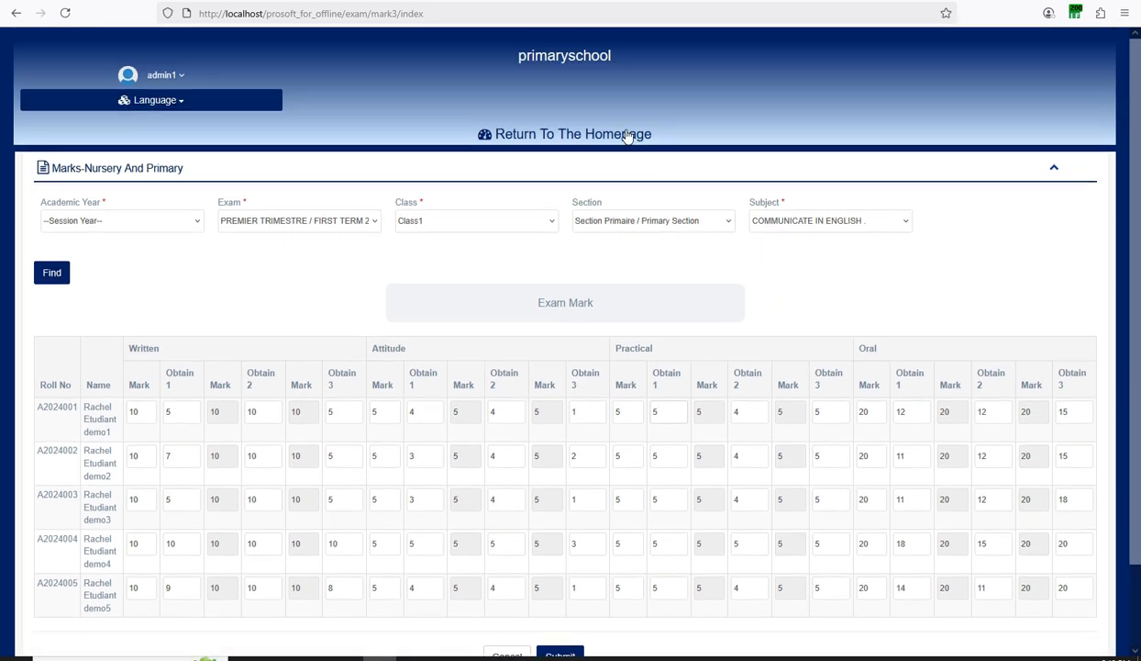
Return to the homepage, dismiss the announcement, and open Manage Student > Admit Student.
{"action": "left_click", "coordinate": [555, 137]}
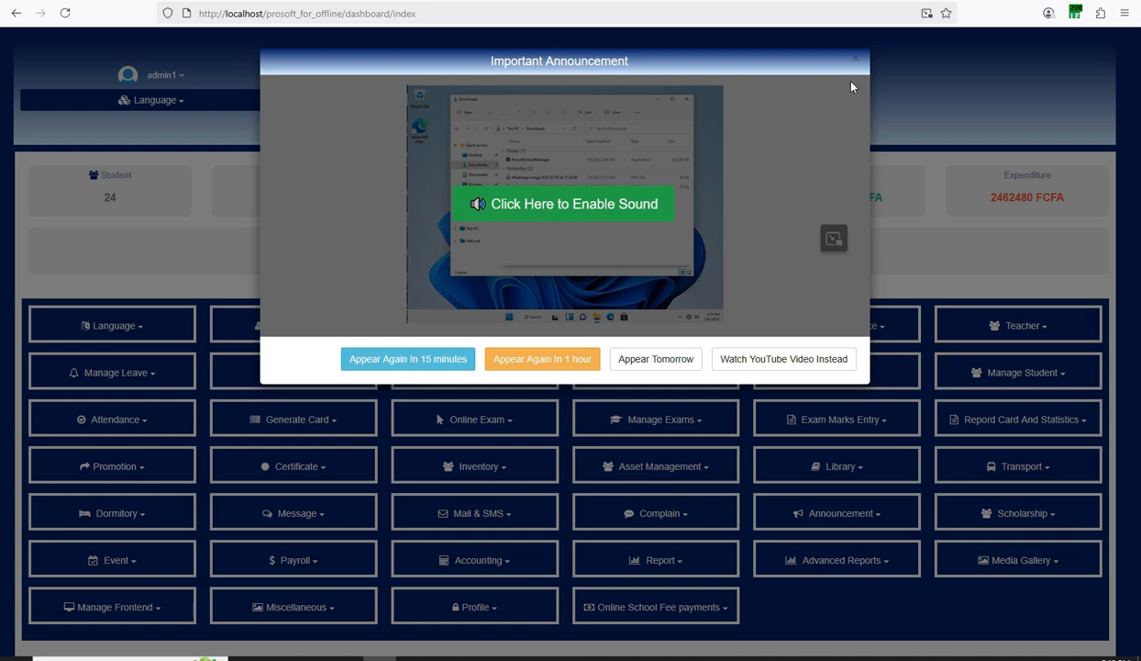
{"action": "left_click", "coordinate": [855, 59]}
{"action": "scroll", "coordinate": [777, 418], "scroll_direction": "down", "scroll_amount": 1}
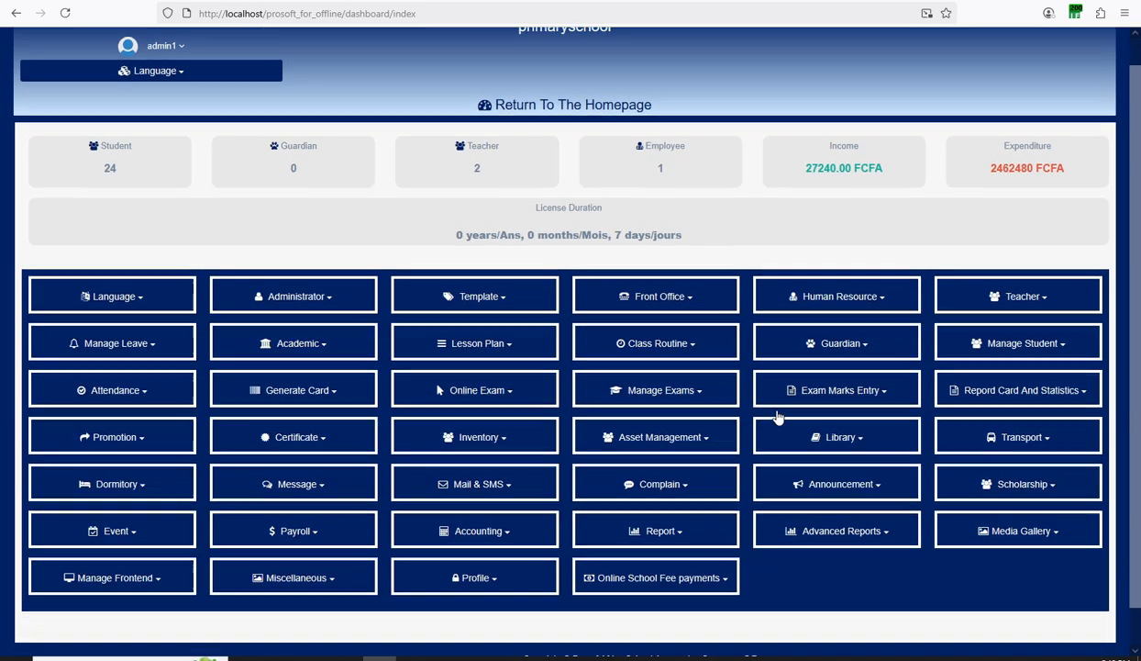
{"action": "scroll", "coordinate": [777, 417], "scroll_direction": "down", "scroll_amount": 1}
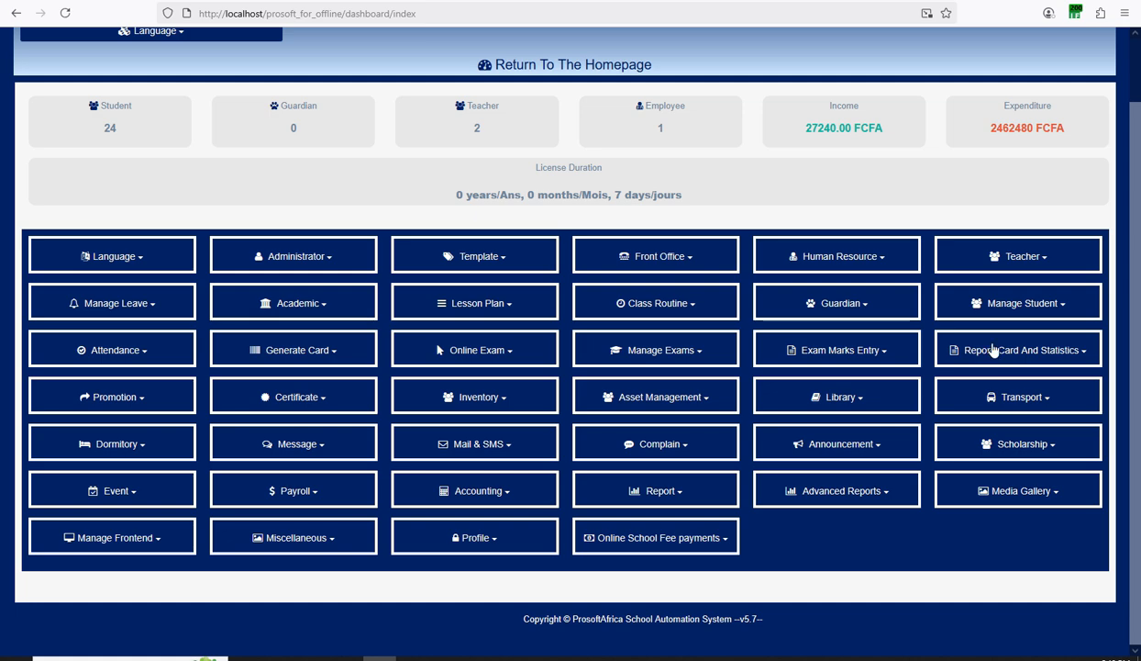
{"action": "left_click", "coordinate": [1015, 311]}
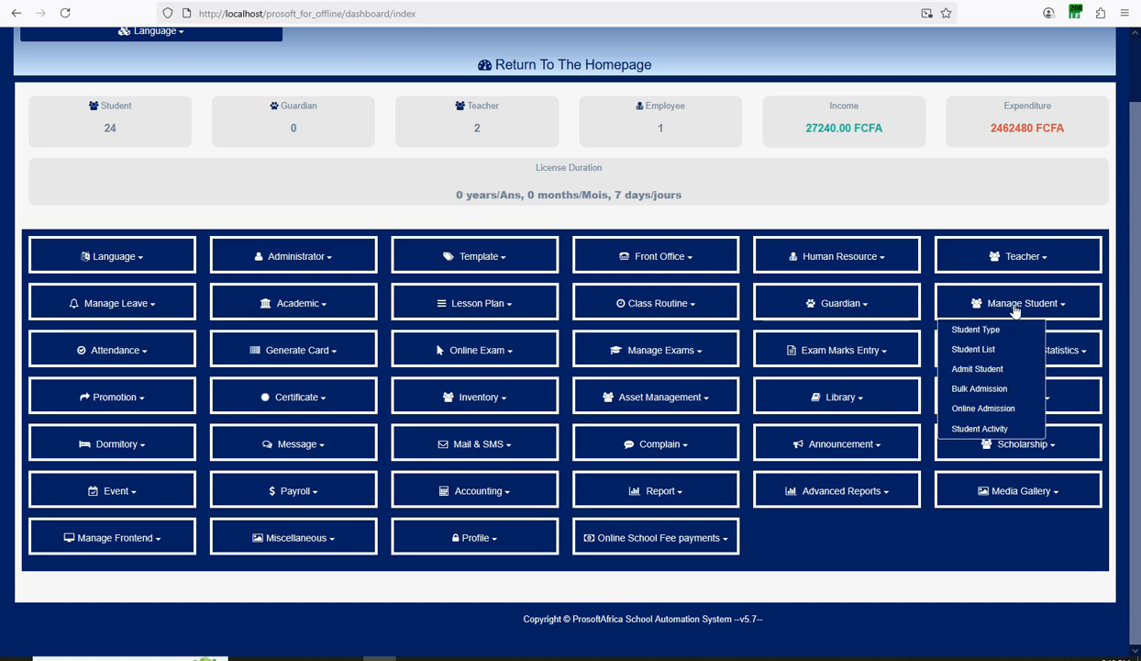
{"action": "left_click", "coordinate": [945, 367]}
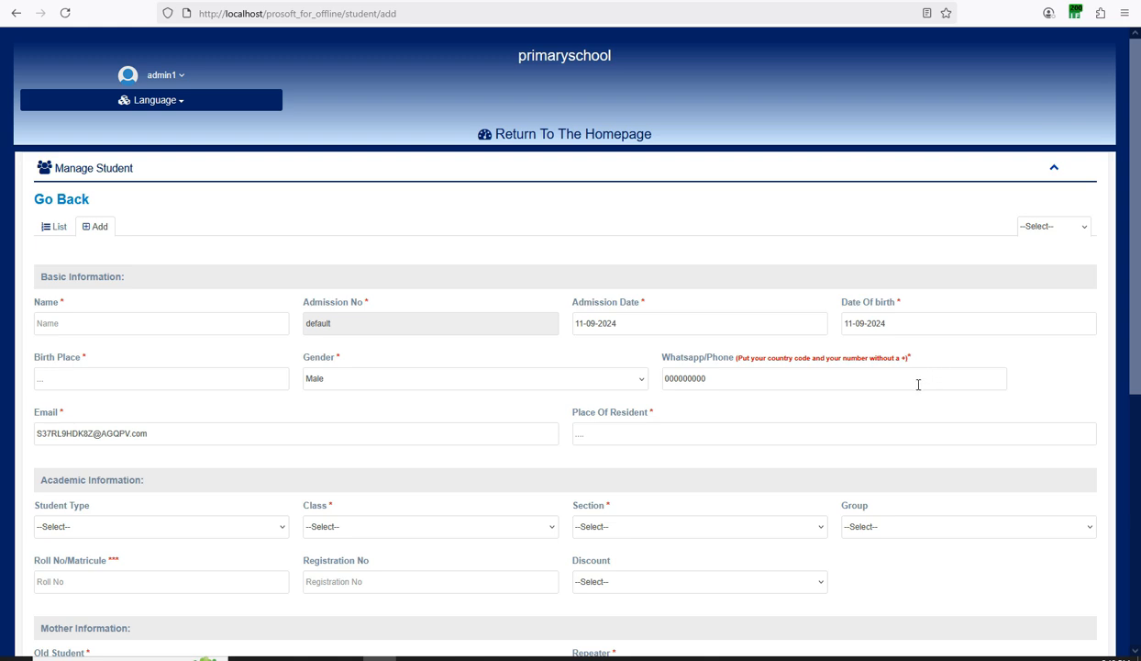
Set the new student's class to Class1 and section to Section Primaire / Primary Section.
{"action": "scroll", "coordinate": [869, 375], "scroll_direction": "down", "scroll_amount": 1}
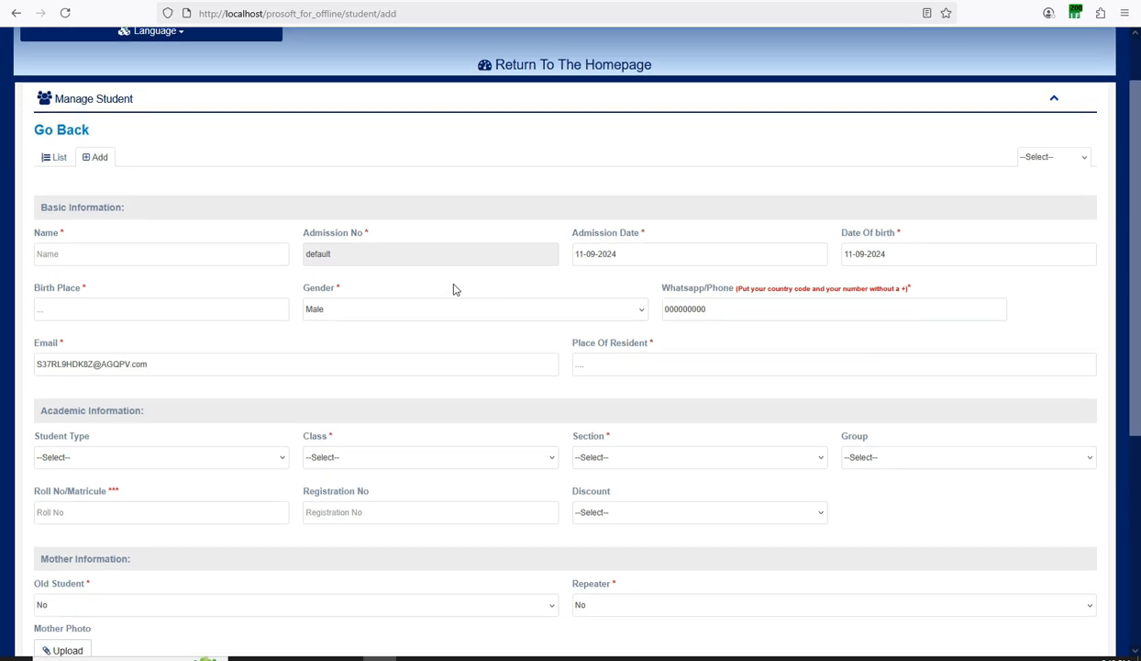
{"action": "left_click", "coordinate": [260, 257]}
{"action": "scroll", "coordinate": [230, 284], "scroll_direction": "down", "scroll_amount": 1}
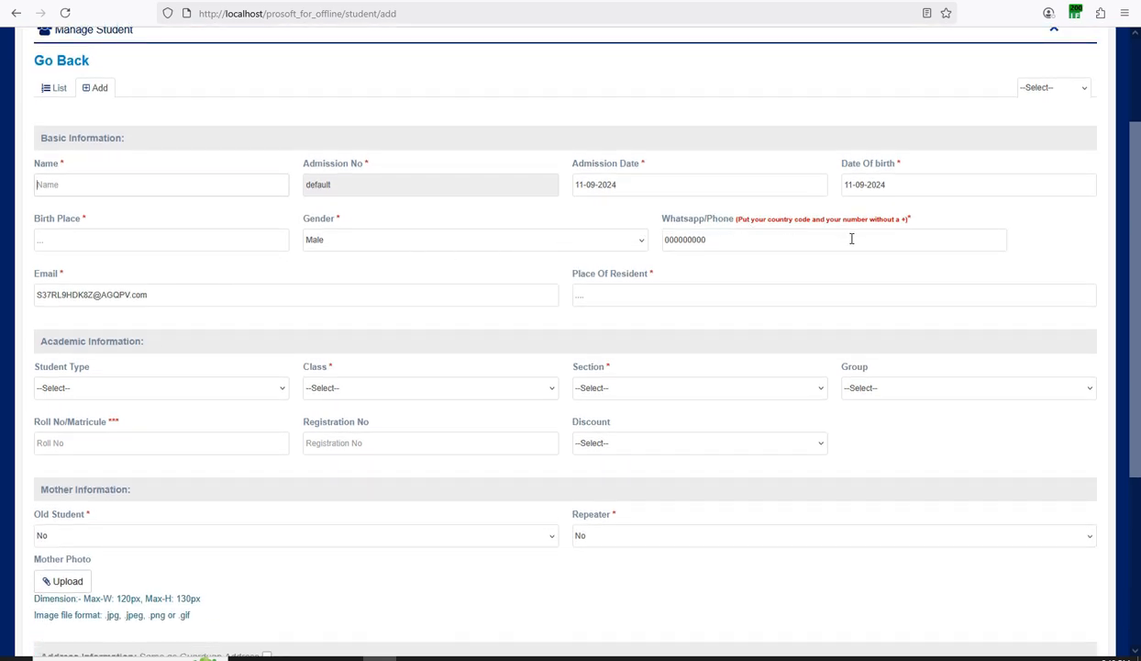
{"action": "scroll", "coordinate": [279, 285], "scroll_direction": "down", "scroll_amount": 1}
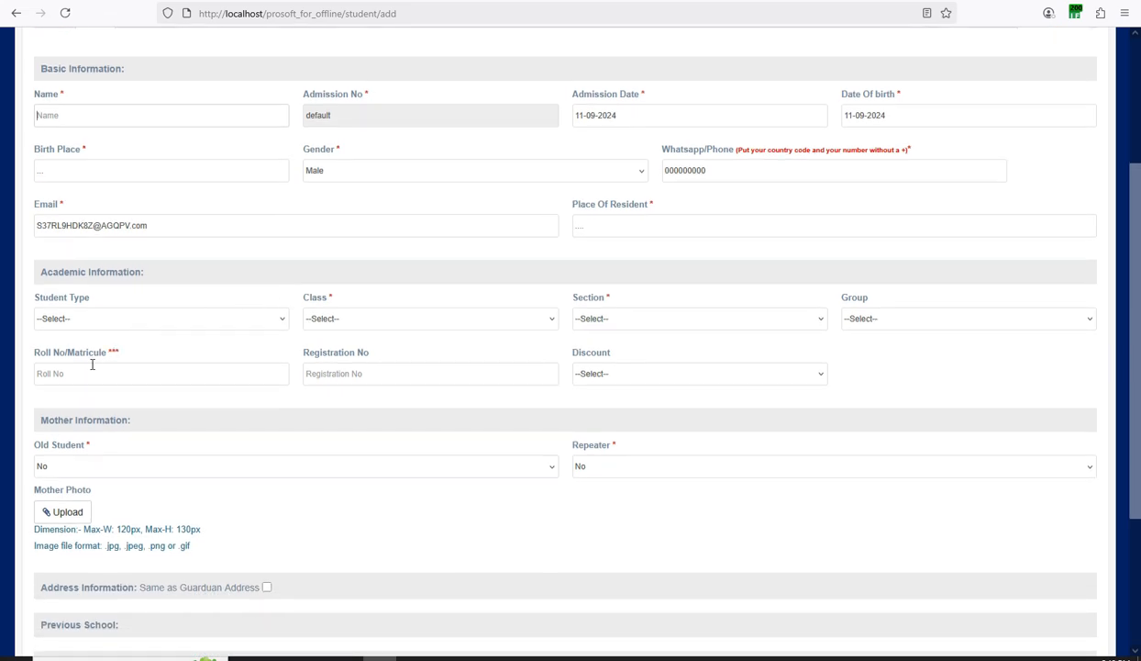
{"action": "left_click", "coordinate": [353, 318]}
{"action": "left_click", "coordinate": [339, 356]}
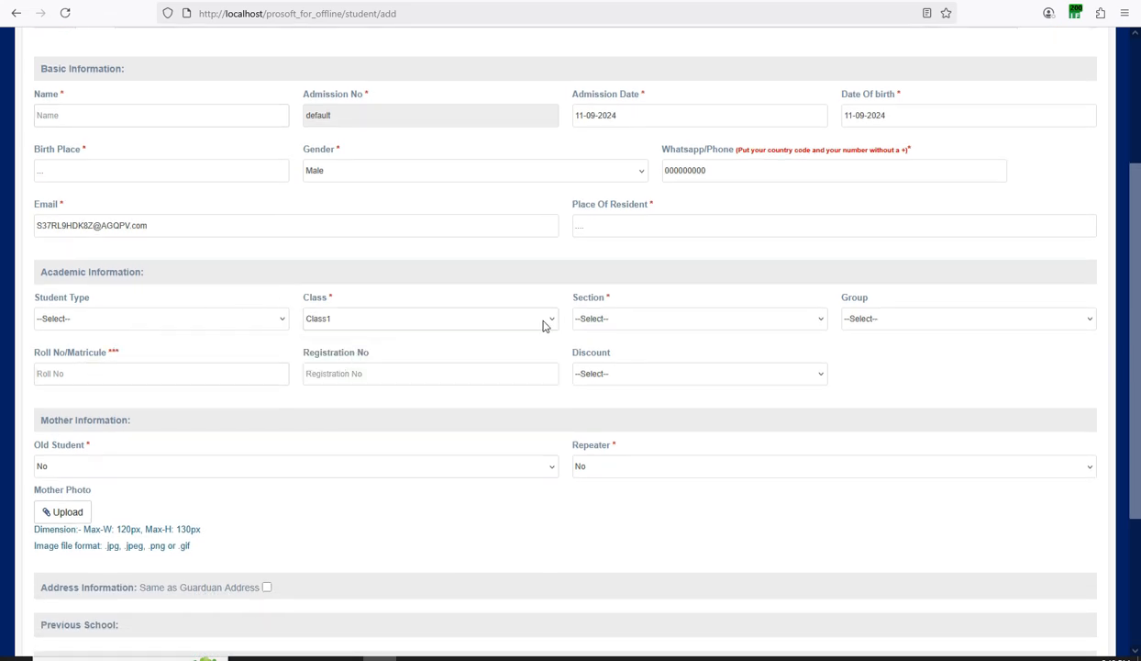
{"action": "left_click", "coordinate": [617, 318]}
{"action": "left_click", "coordinate": [607, 355]}
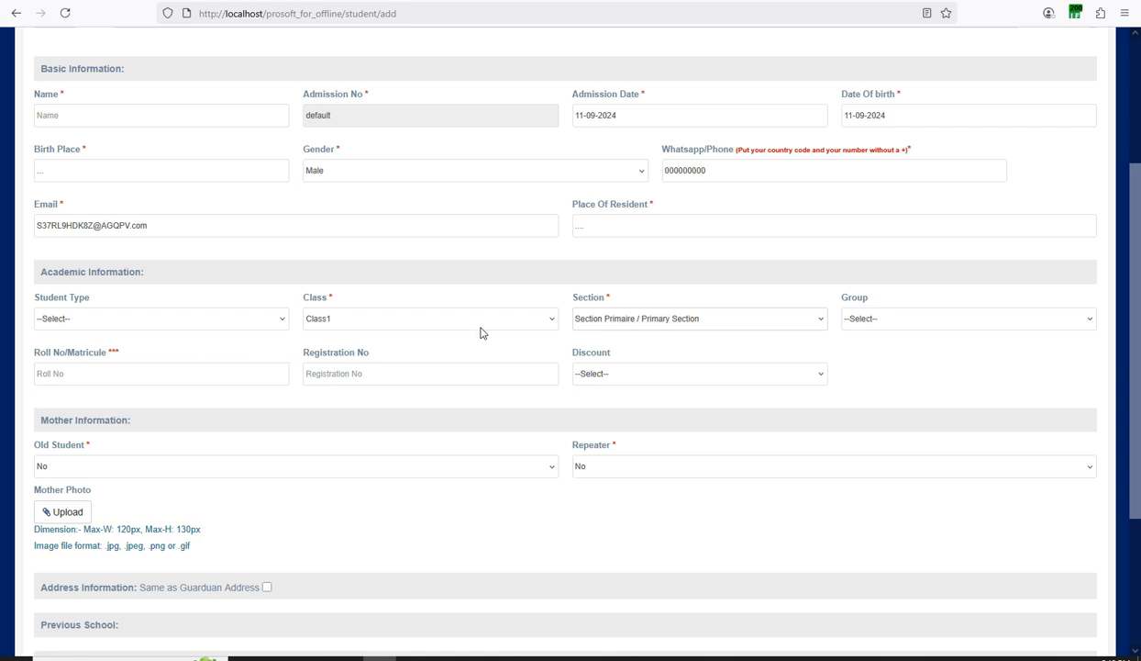
Review the rest of the admission form, inspecting the placeholder phone number.
{"action": "scroll", "coordinate": [479, 332], "scroll_direction": "down", "scroll_amount": 3}
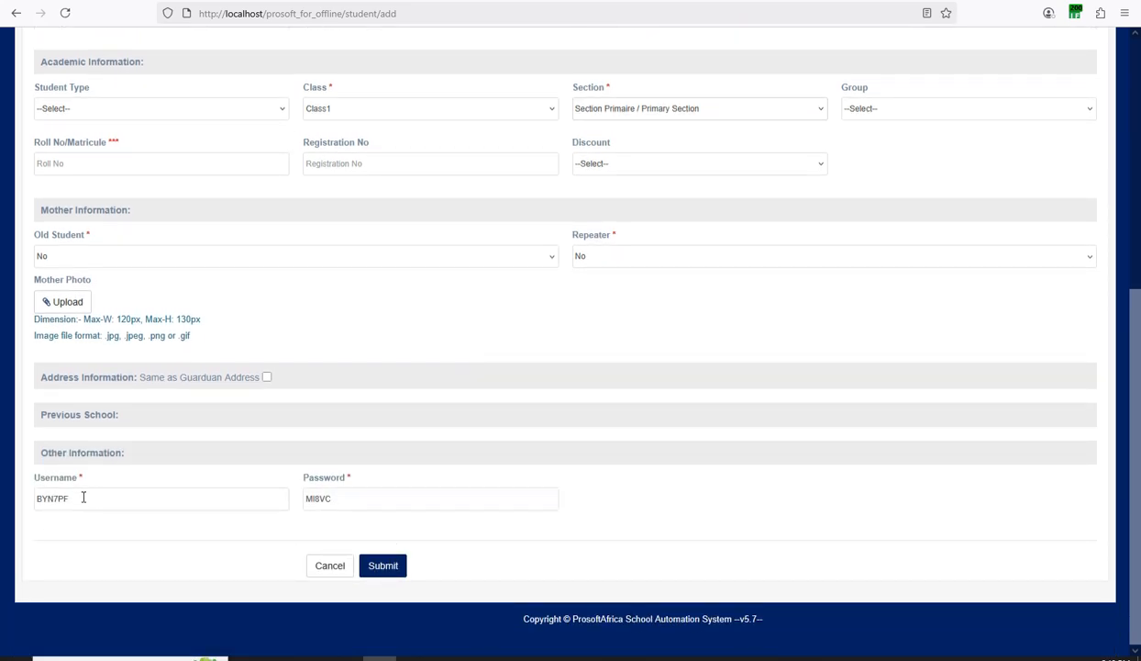
{"action": "scroll", "coordinate": [605, 467], "scroll_direction": "up", "scroll_amount": 3}
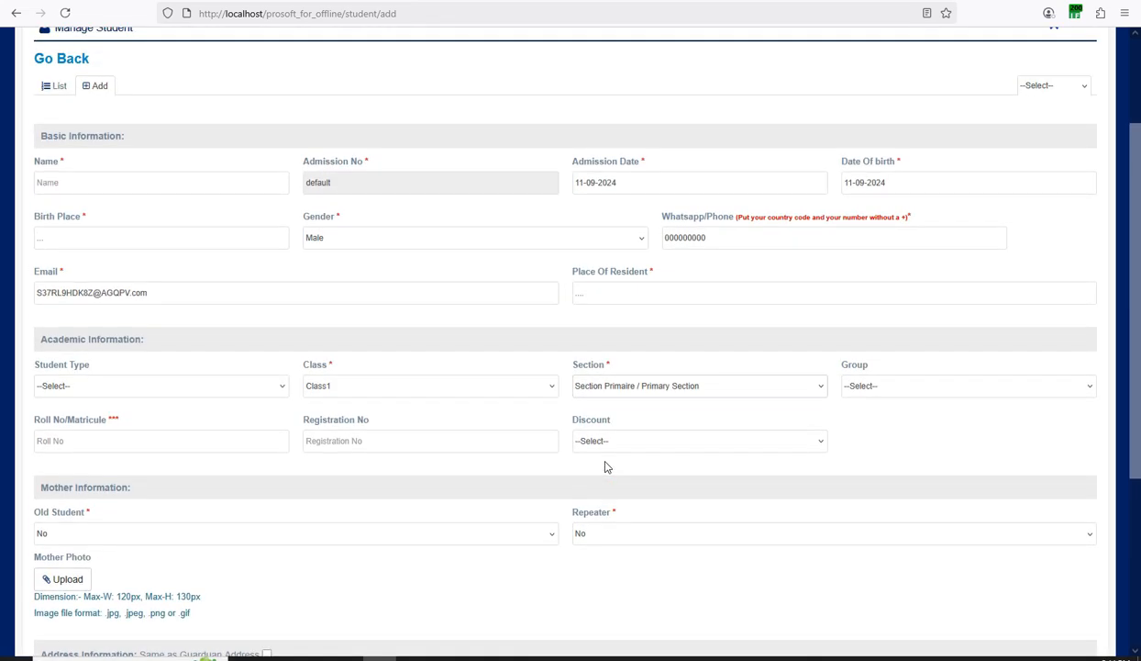
{"action": "scroll", "coordinate": [605, 467], "scroll_direction": "down", "scroll_amount": 2}
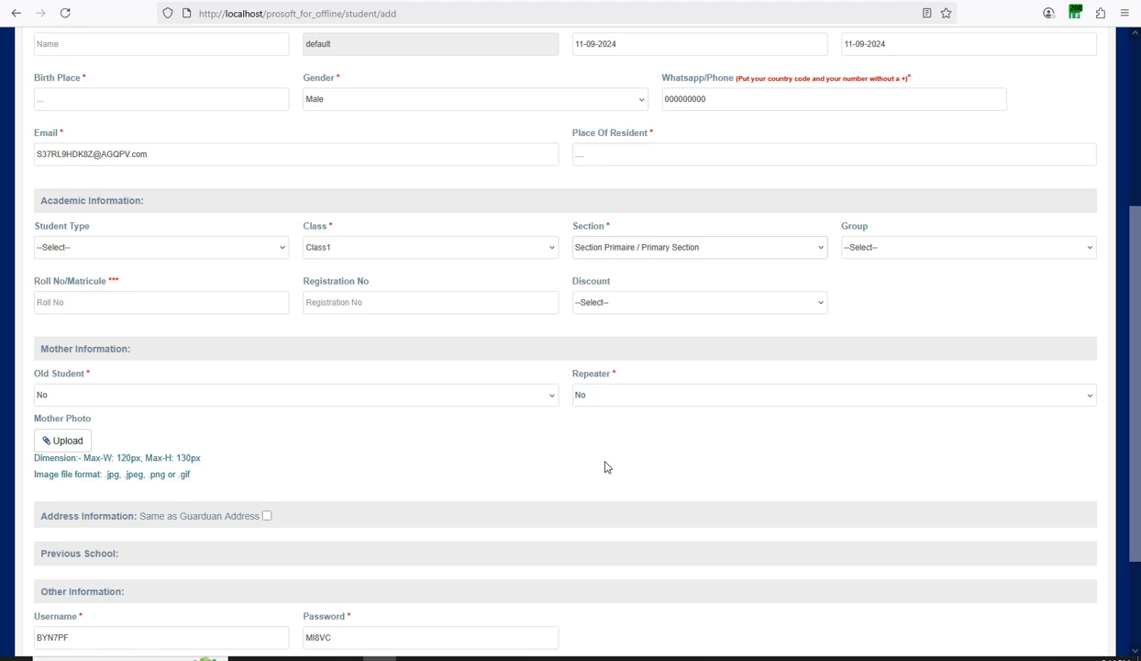
{"action": "scroll", "coordinate": [605, 467], "scroll_direction": "down", "scroll_amount": 2}
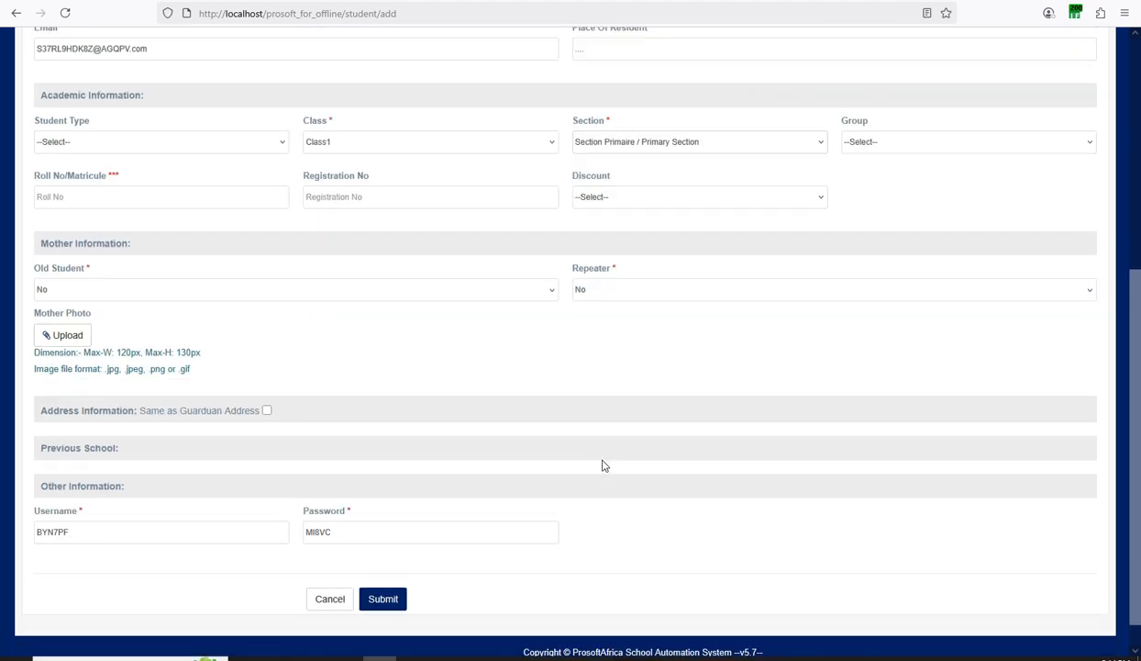
{"action": "scroll", "coordinate": [458, 465], "scroll_direction": "up", "scroll_amount": 5}
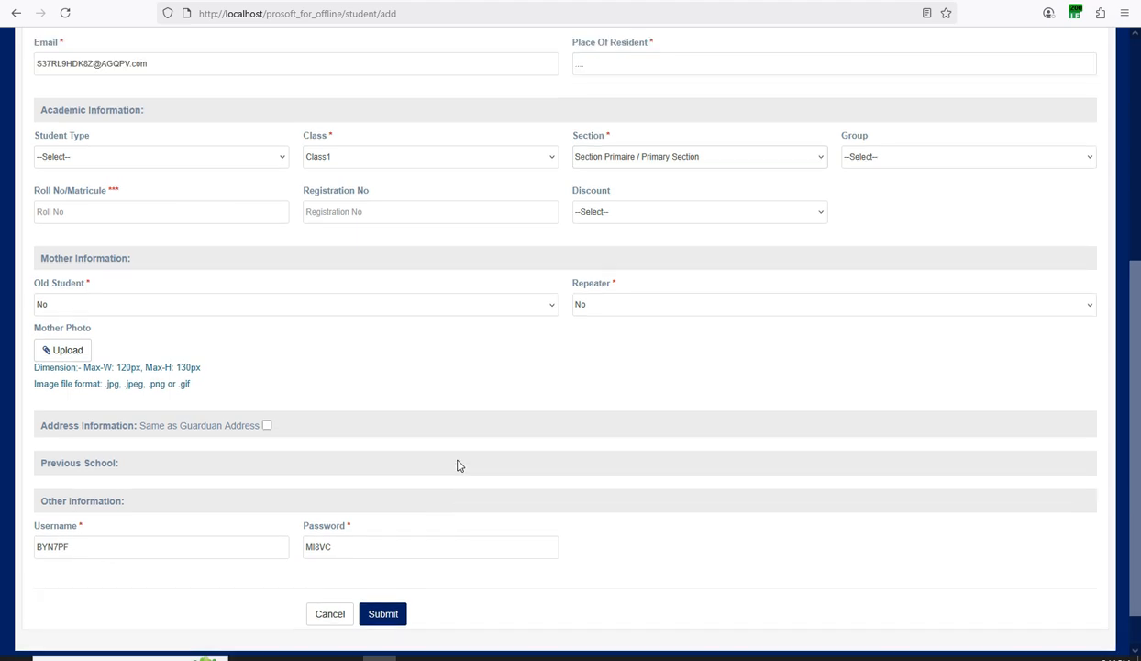
{"action": "scroll", "coordinate": [459, 465], "scroll_direction": "down", "scroll_amount": 2}
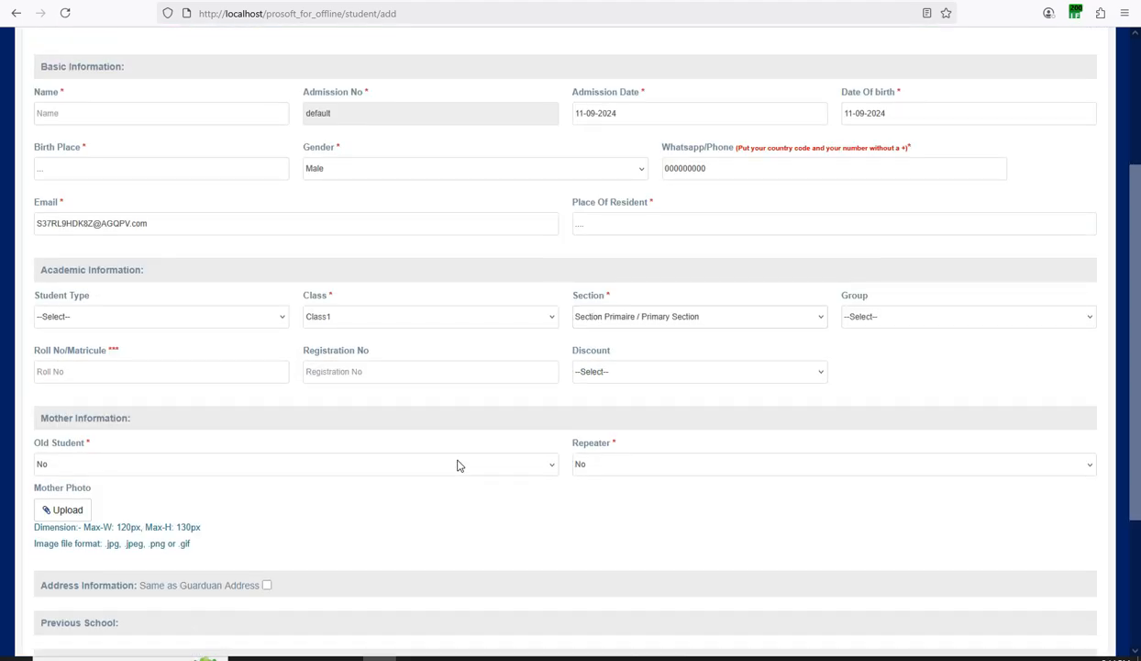
{"action": "scroll", "coordinate": [382, 329], "scroll_direction": "up", "scroll_amount": 2}
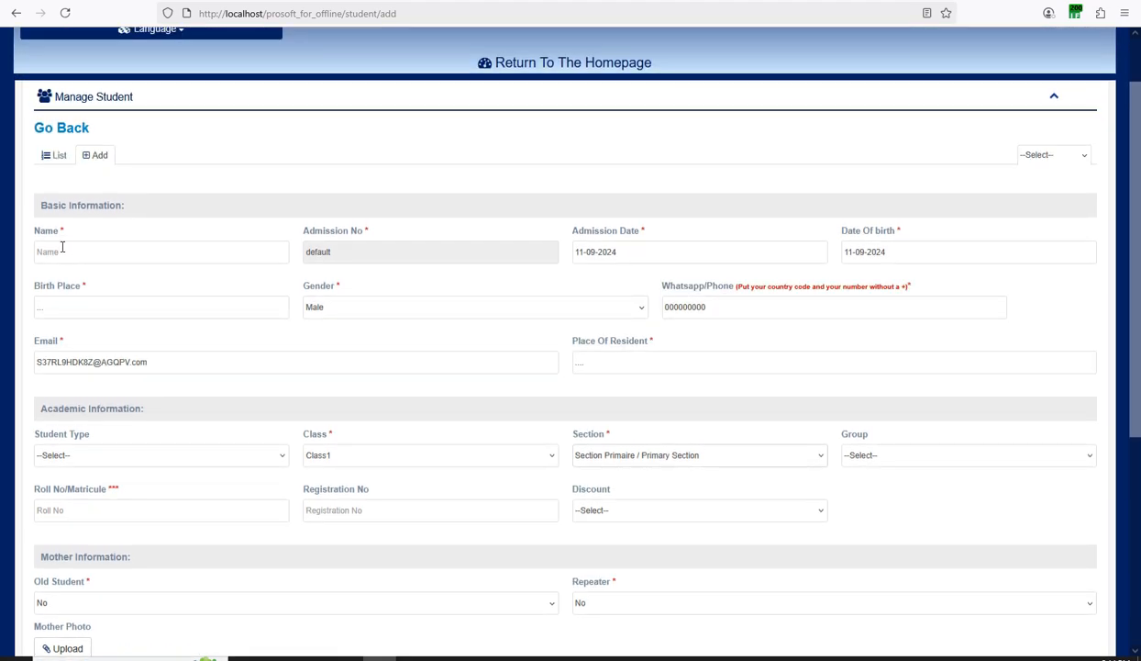
{"action": "scroll", "coordinate": [63, 248], "scroll_direction": "down", "scroll_amount": 4}
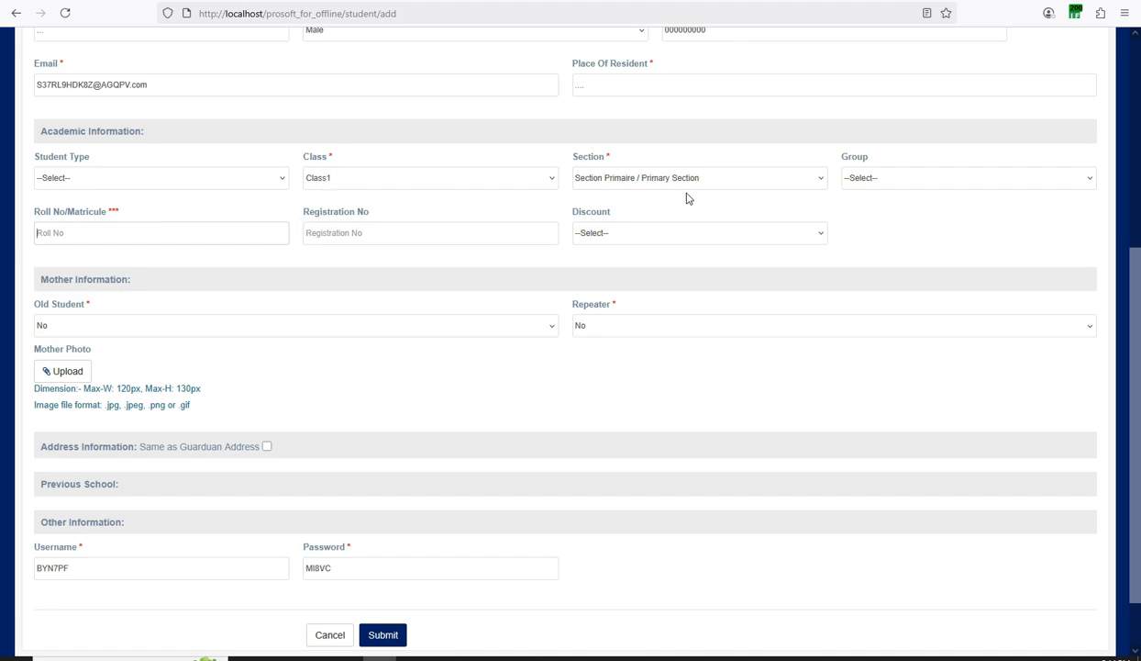
{"action": "scroll", "coordinate": [678, 200], "scroll_direction": "down", "scroll_amount": 1}
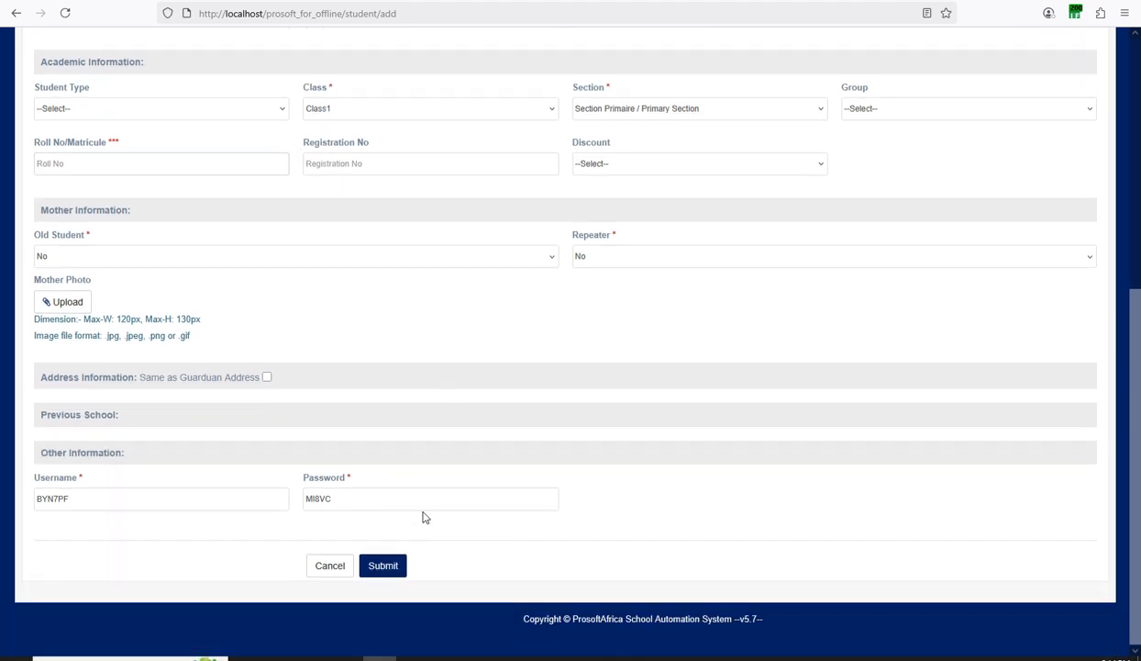
{"action": "scroll", "coordinate": [429, 496], "scroll_direction": "up", "scroll_amount": 6}
{"action": "scroll", "coordinate": [468, 399], "scroll_direction": "down", "scroll_amount": 1}
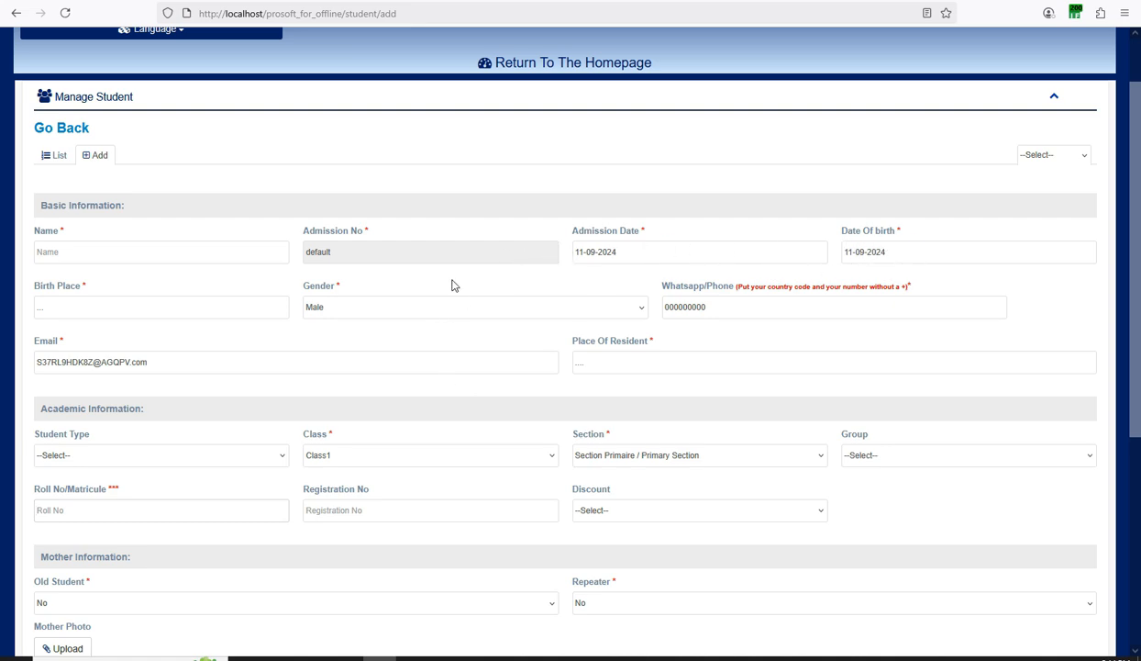
{"action": "scroll", "coordinate": [501, 431], "scroll_direction": "down", "scroll_amount": 1}
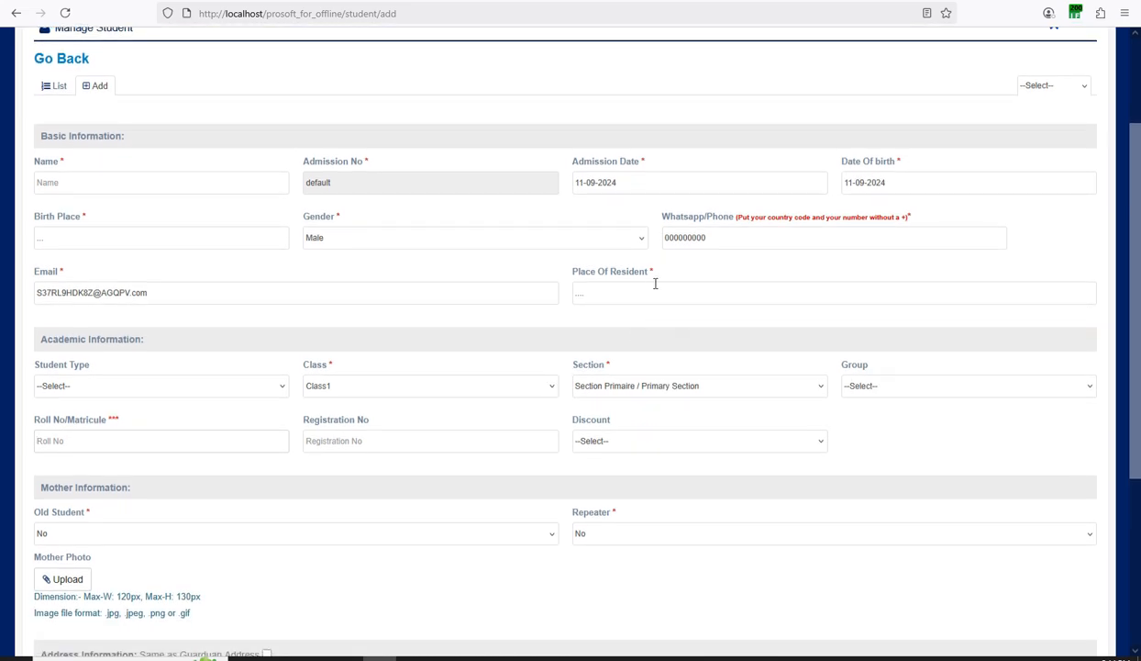
{"action": "left_click_drag", "start_coordinate": [708, 238], "coordinate": [664, 237]}
{"action": "left_click", "coordinate": [76, 179]}
Focus the Roll No/Matricule field on the admission form.
{"action": "scroll", "coordinate": [305, 387], "scroll_direction": "down", "scroll_amount": 3}
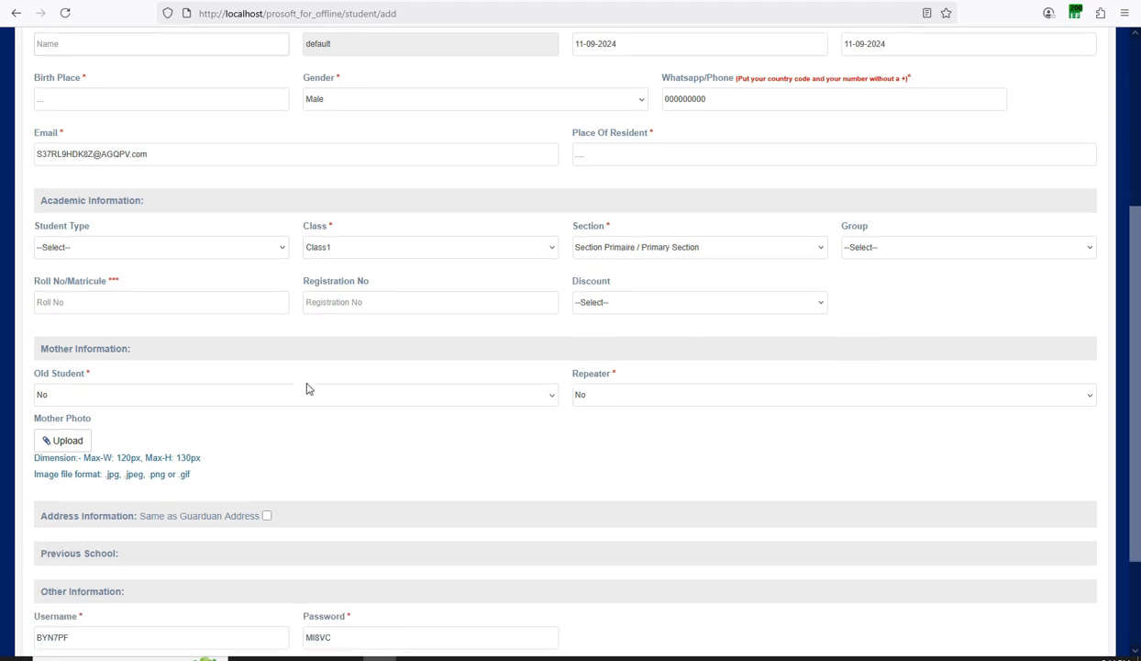
{"action": "scroll", "coordinate": [245, 436], "scroll_direction": "up", "scroll_amount": 4}
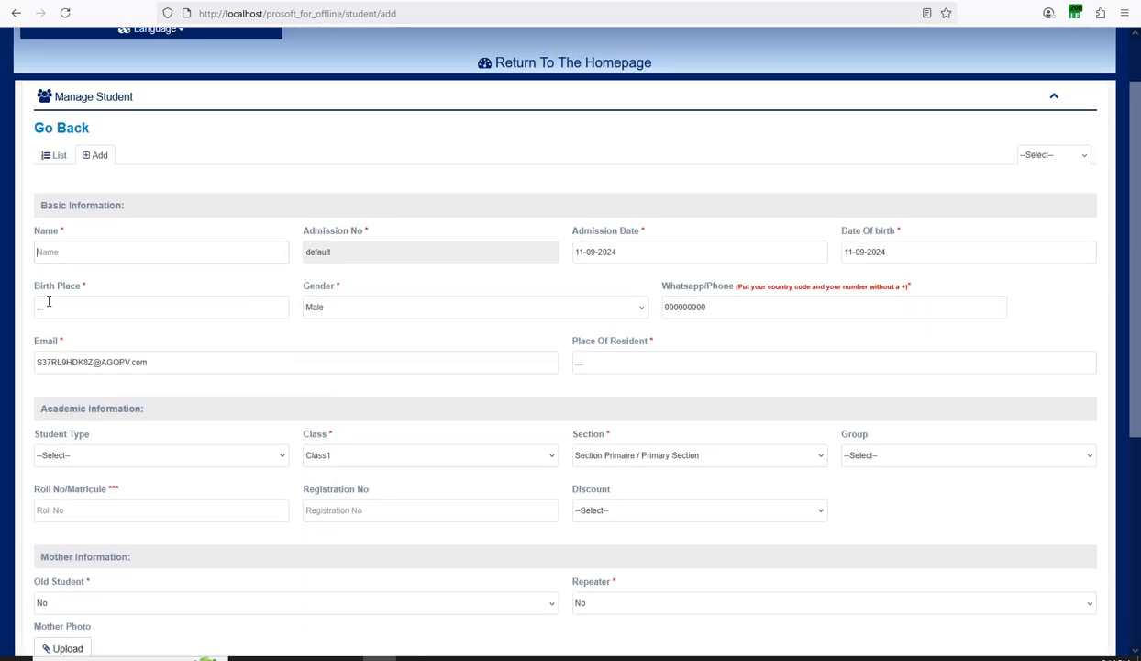
{"action": "scroll", "coordinate": [78, 367], "scroll_direction": "down", "scroll_amount": 1}
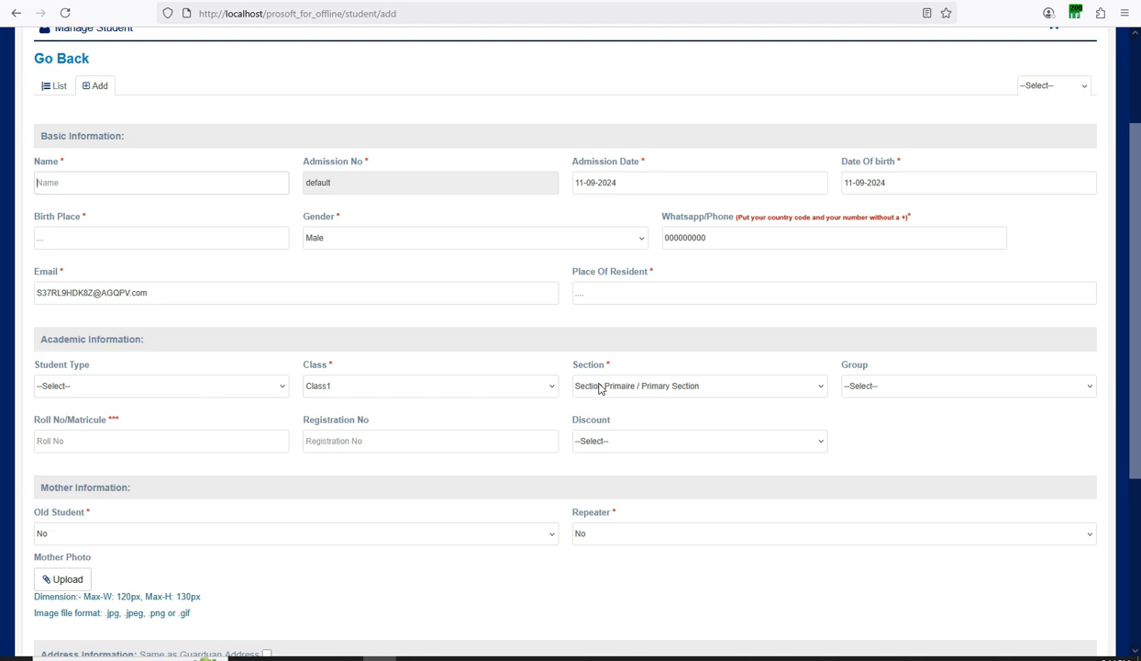
{"action": "scroll", "coordinate": [158, 411], "scroll_direction": "down", "scroll_amount": 2}
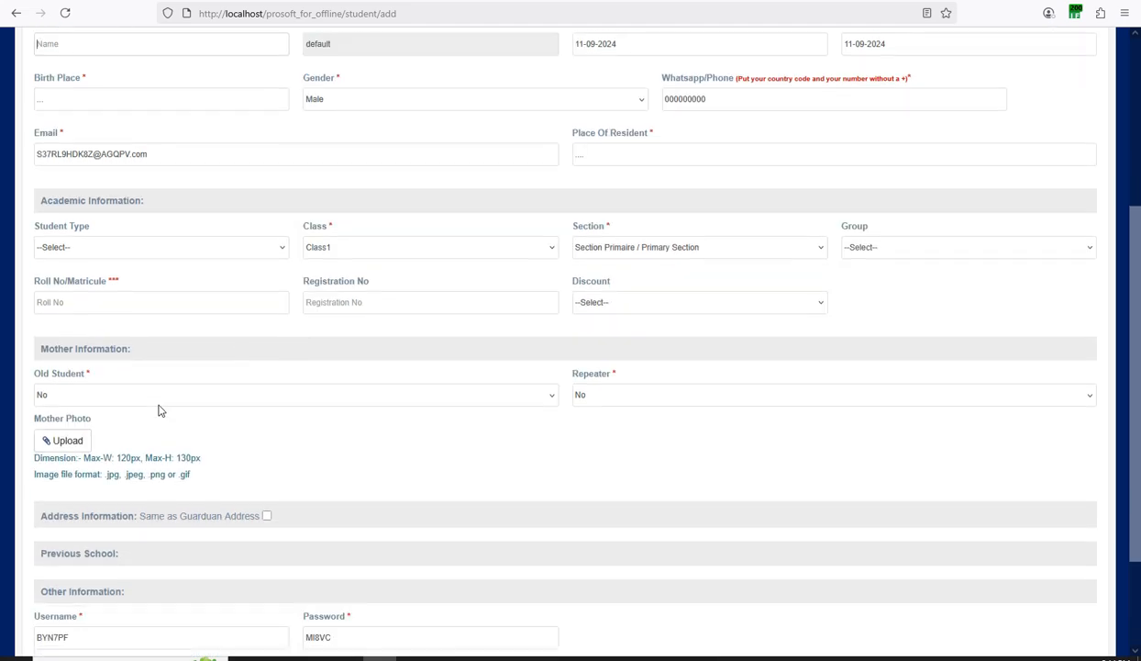
{"action": "left_click", "coordinate": [87, 302]}
{"action": "scroll", "coordinate": [453, 298], "scroll_direction": "down", "scroll_amount": 2}
{"action": "scroll", "coordinate": [531, 540], "scroll_direction": "up", "scroll_amount": 3}
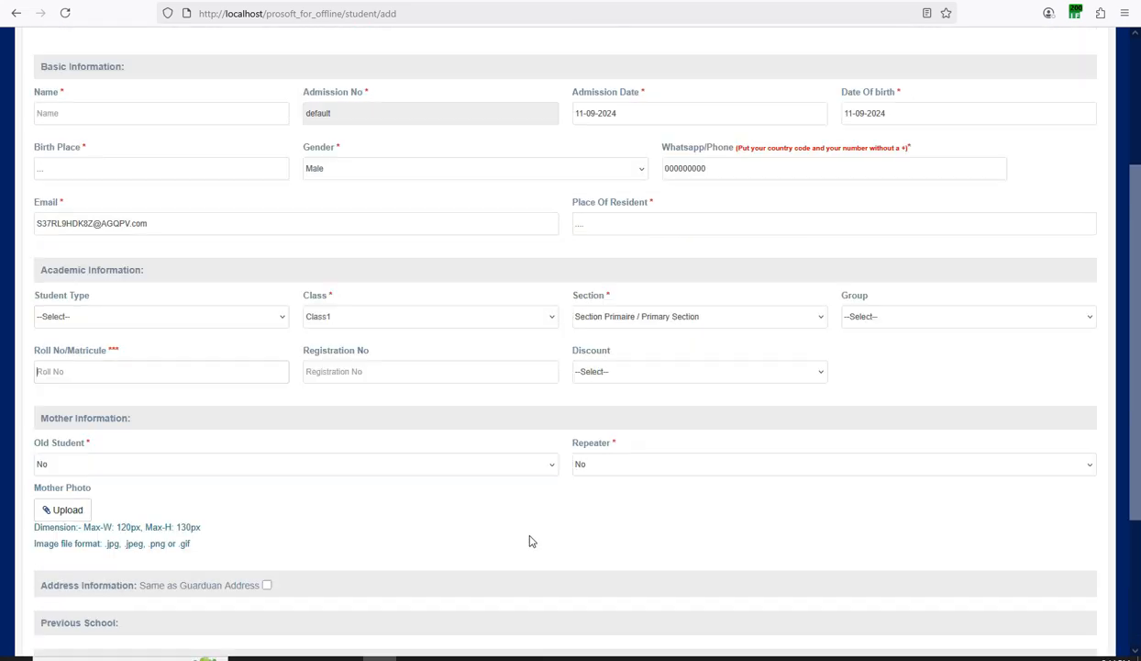
{"action": "scroll", "coordinate": [529, 537], "scroll_direction": "up", "scroll_amount": 3}
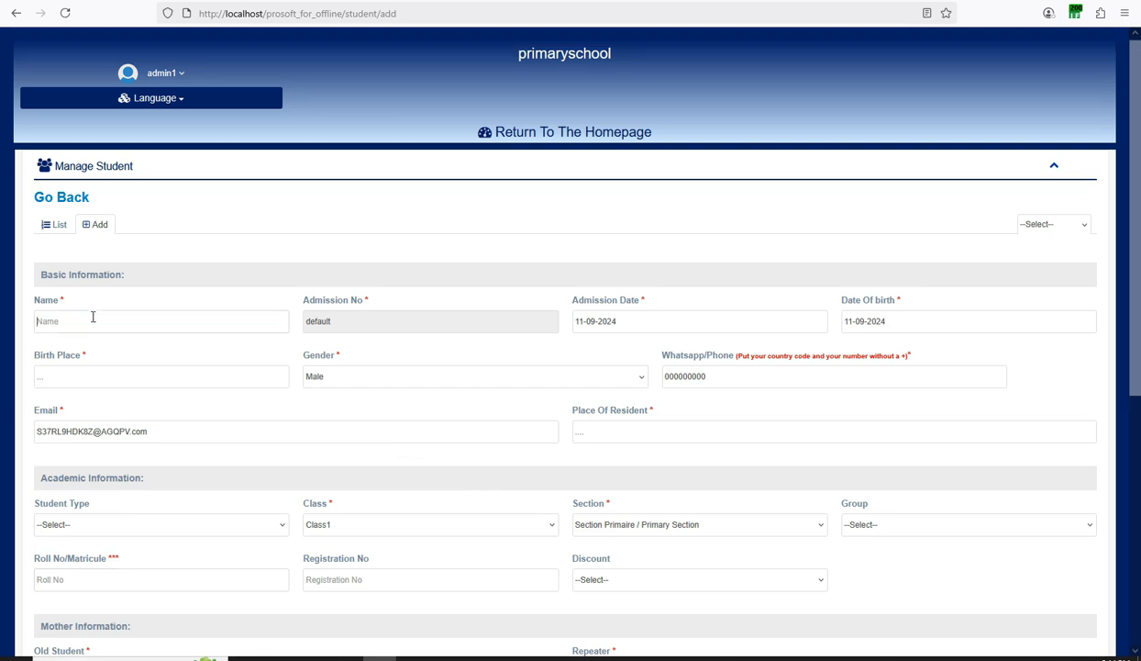
Enter 't' in Roll No/Matricule and look over the filled admission form.
{"action": "type", "text": "test student"}
{"action": "scroll", "coordinate": [633, 321], "scroll_direction": "down", "scroll_amount": 1}
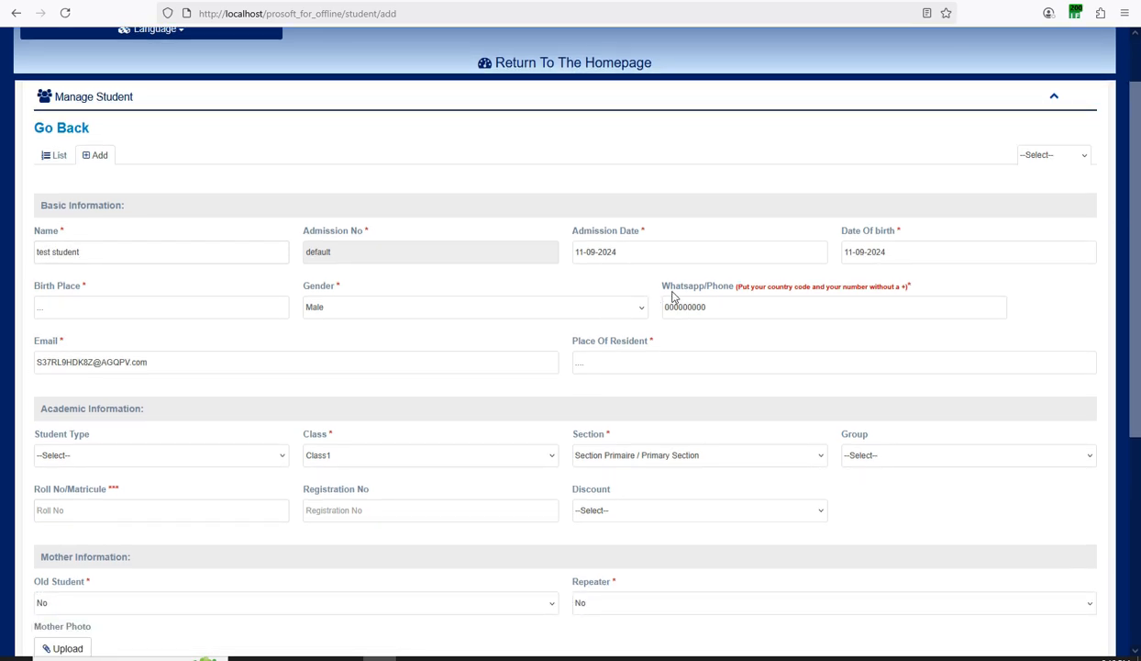
{"action": "scroll", "coordinate": [246, 266], "scroll_direction": "down", "scroll_amount": 2}
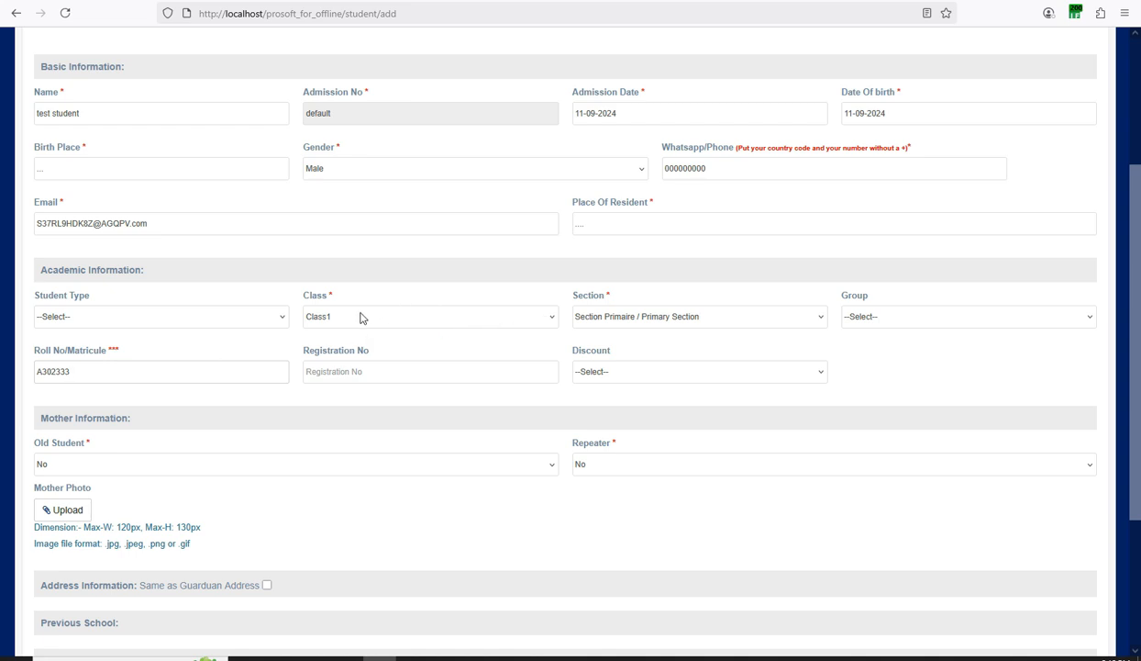
{"action": "scroll", "coordinate": [835, 298], "scroll_direction": "up", "scroll_amount": 2}
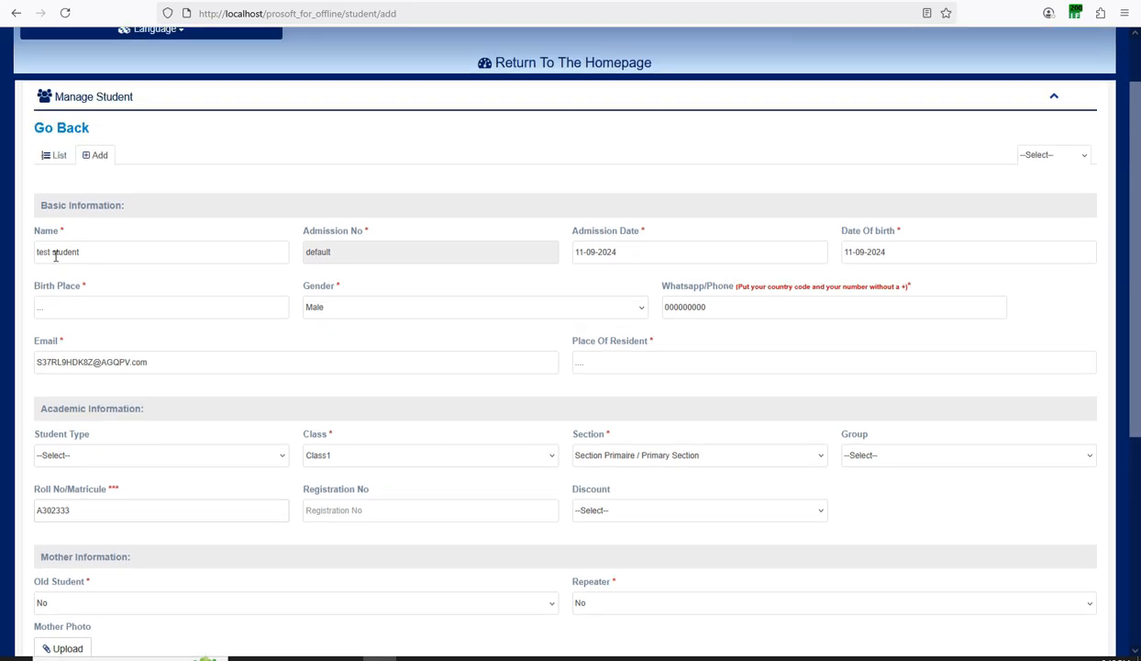
{"action": "scroll", "coordinate": [88, 250], "scroll_direction": "down", "scroll_amount": 1}
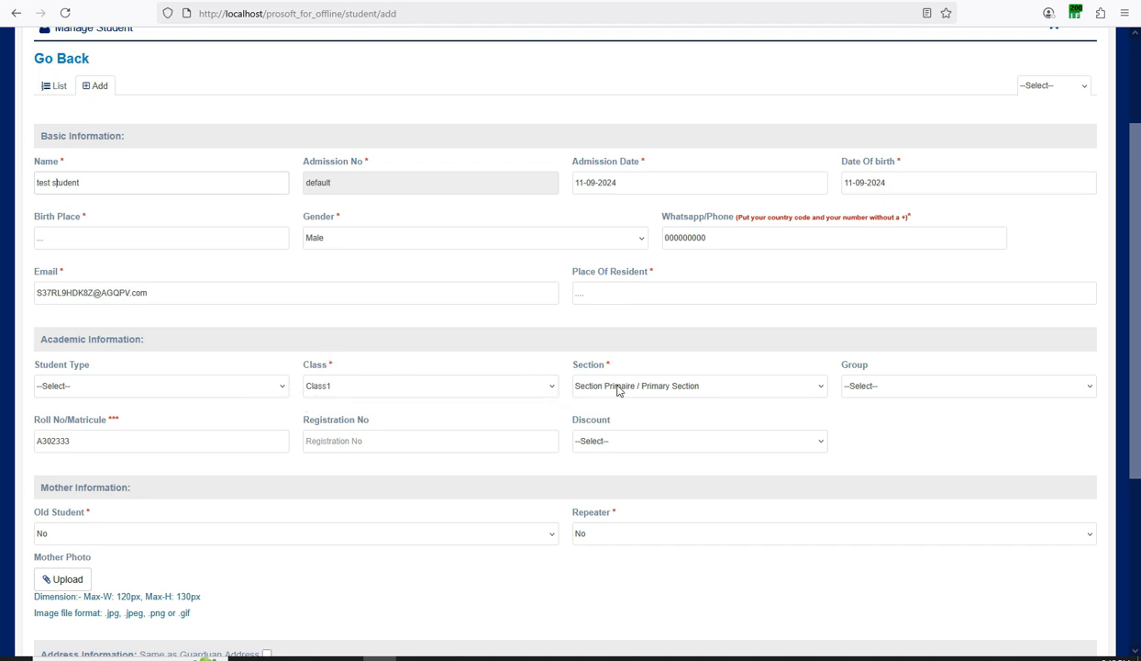
Submit the Add Student form, adding the test student to Class1.
{"action": "left_click", "coordinate": [72, 444]}
{"action": "scroll", "coordinate": [548, 255], "scroll_direction": "up", "scroll_amount": 1}
{"action": "scroll", "coordinate": [550, 271], "scroll_direction": "down", "scroll_amount": 3}
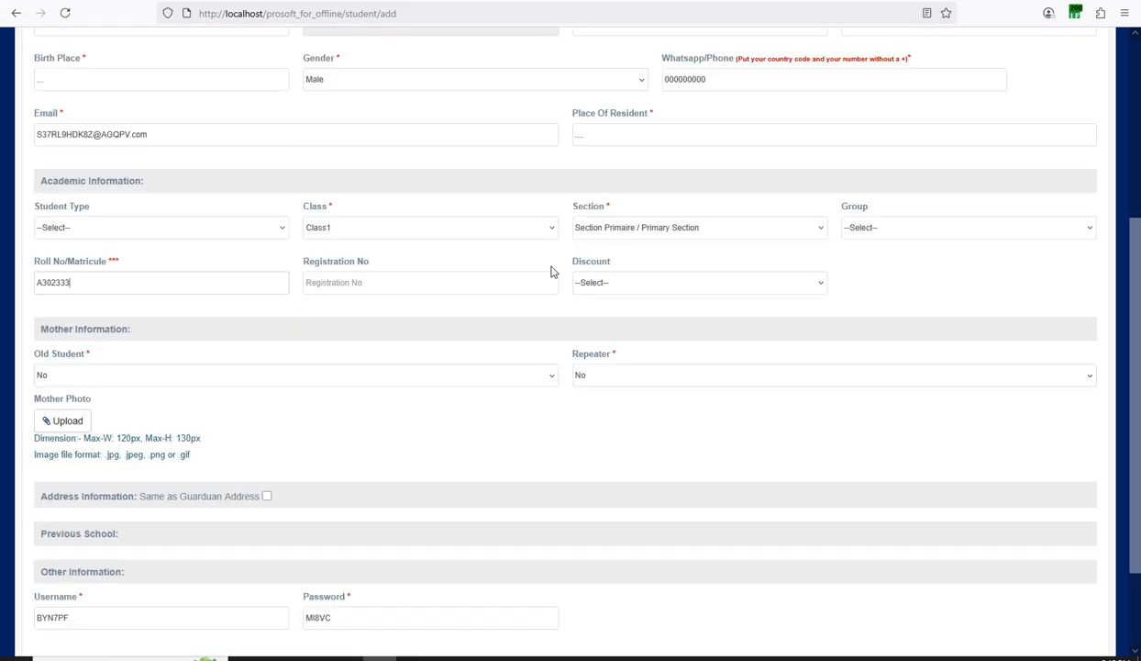
{"action": "scroll", "coordinate": [551, 269], "scroll_direction": "down", "scroll_amount": 2}
{"action": "scroll", "coordinate": [190, 233], "scroll_direction": "up", "scroll_amount": 5}
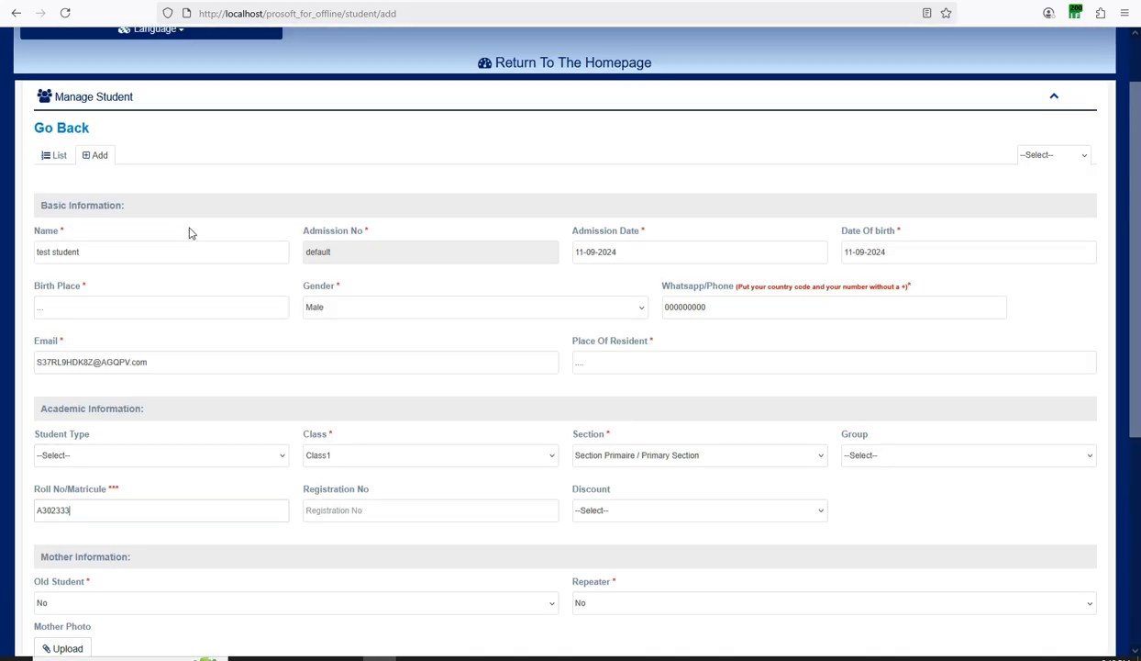
{"action": "scroll", "coordinate": [287, 288], "scroll_direction": "down", "scroll_amount": 5}
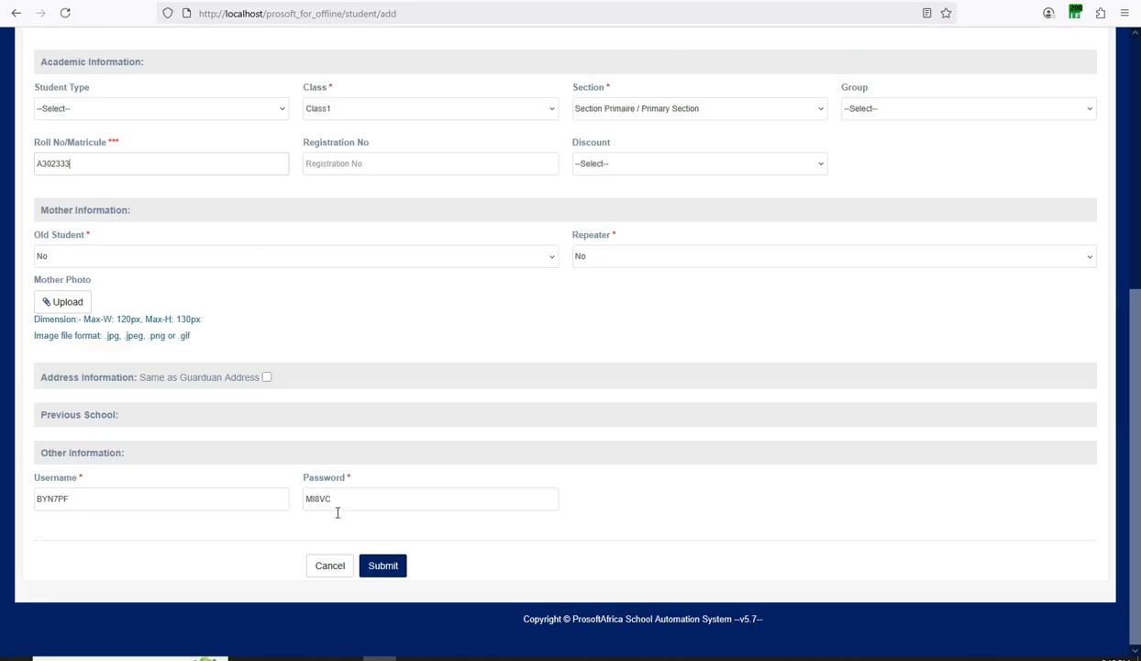
{"action": "left_click", "coordinate": [370, 561]}
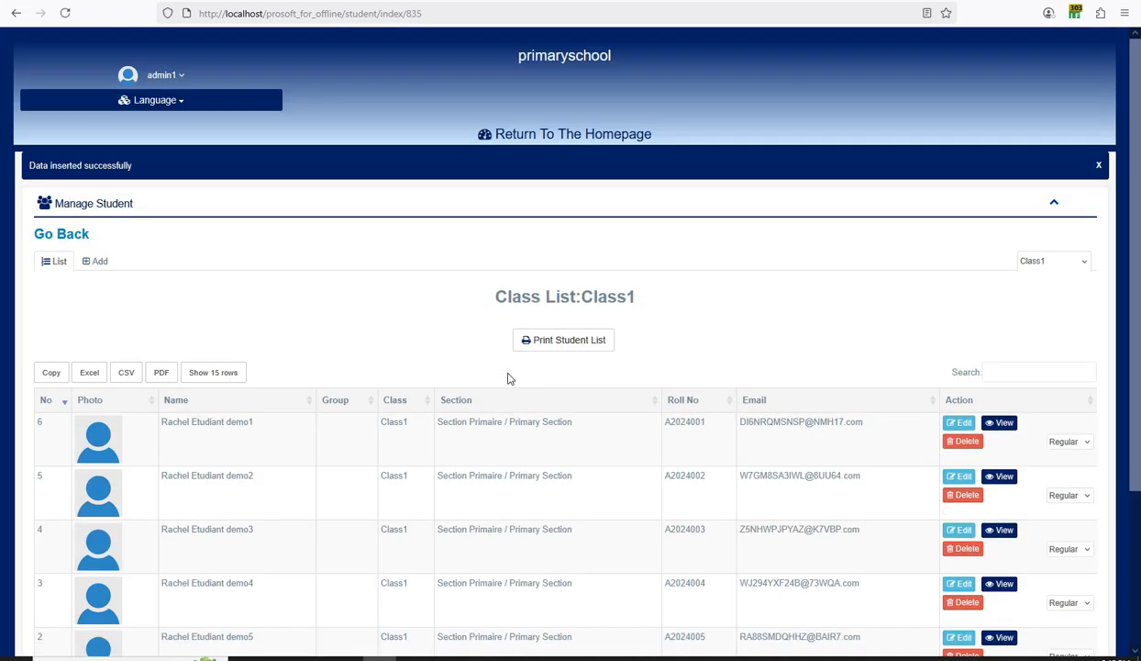
Open the Detail Information for the Test student row in the Class1 list.
{"action": "scroll", "coordinate": [391, 346], "scroll_direction": "down", "scroll_amount": 3}
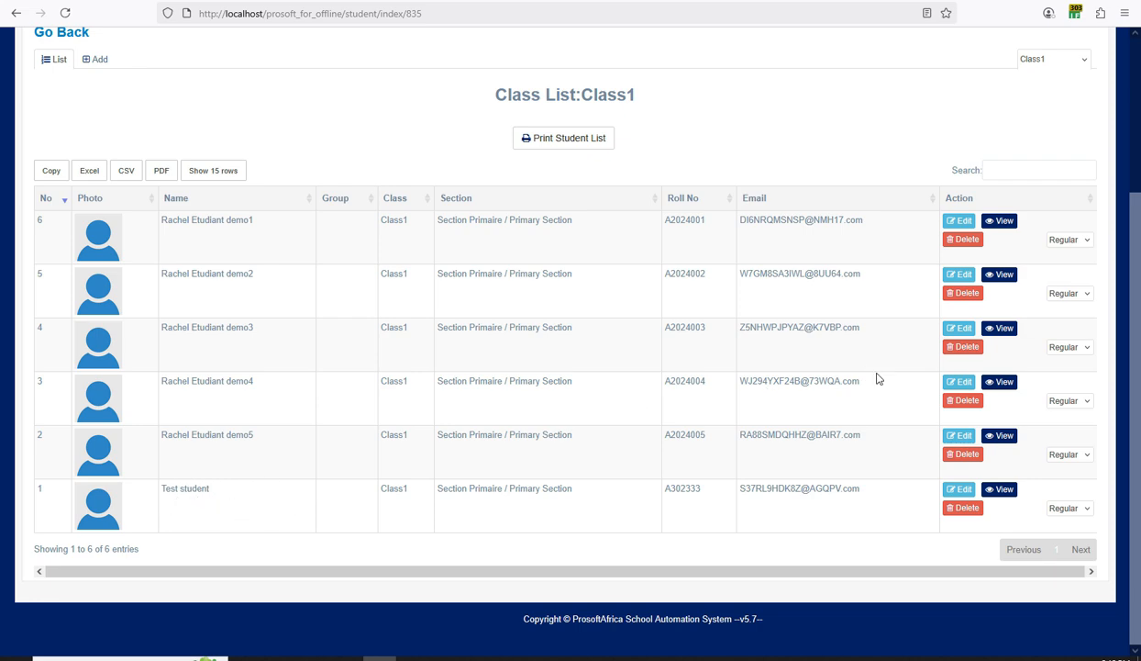
{"action": "left_click", "coordinate": [1005, 489]}
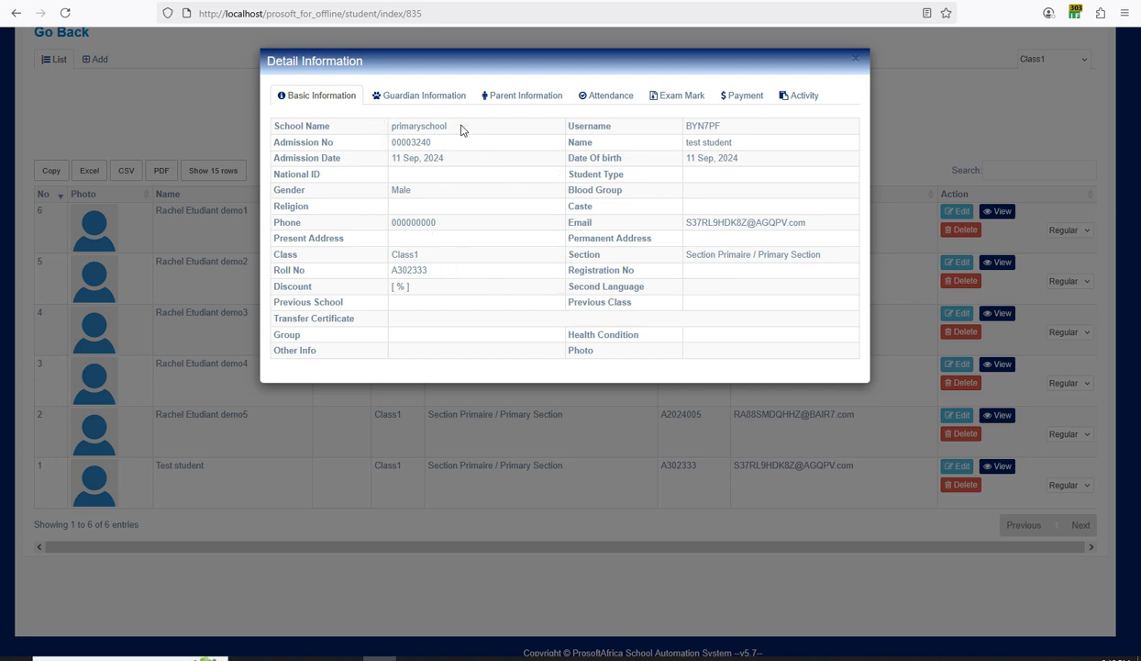
Browse Test student's Guardian, Parent, Attendance, Exam Mark, Payment and Activity tabs, then close it.
{"action": "left_click", "coordinate": [437, 97]}
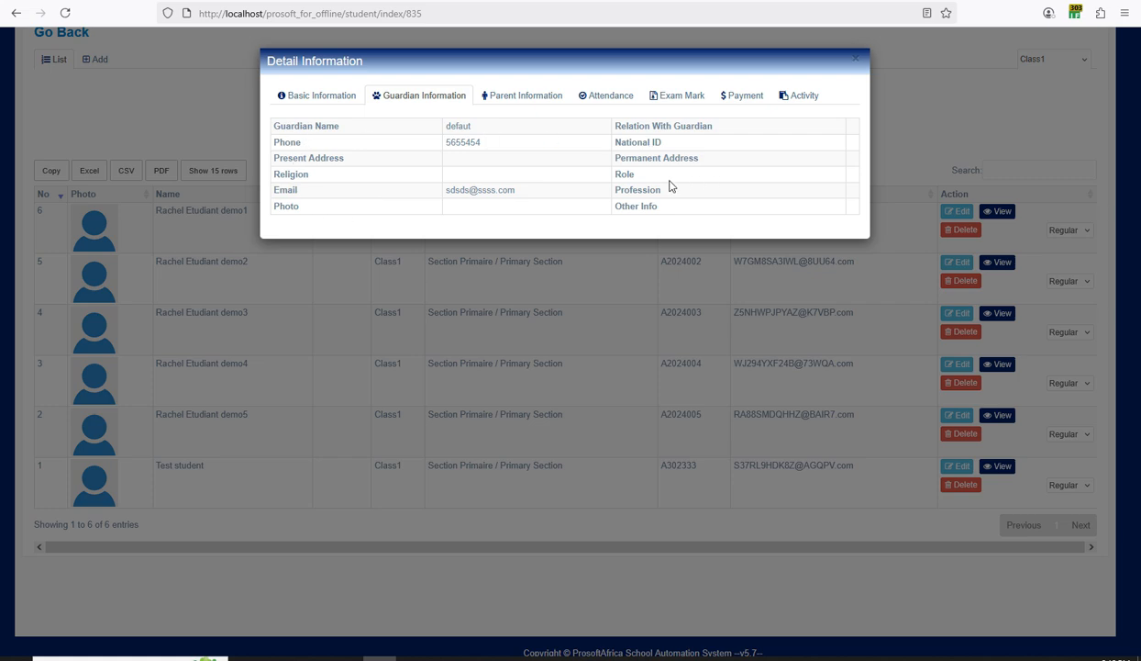
{"action": "left_click", "coordinate": [522, 99]}
{"action": "left_click", "coordinate": [603, 103]}
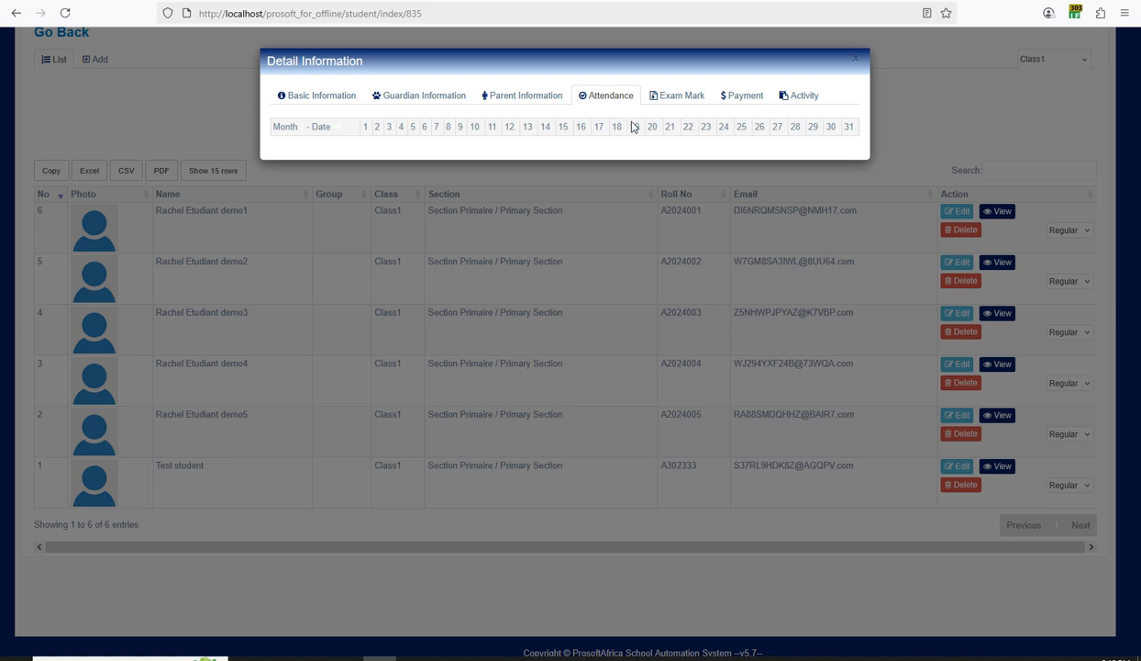
{"action": "left_click", "coordinate": [670, 99]}
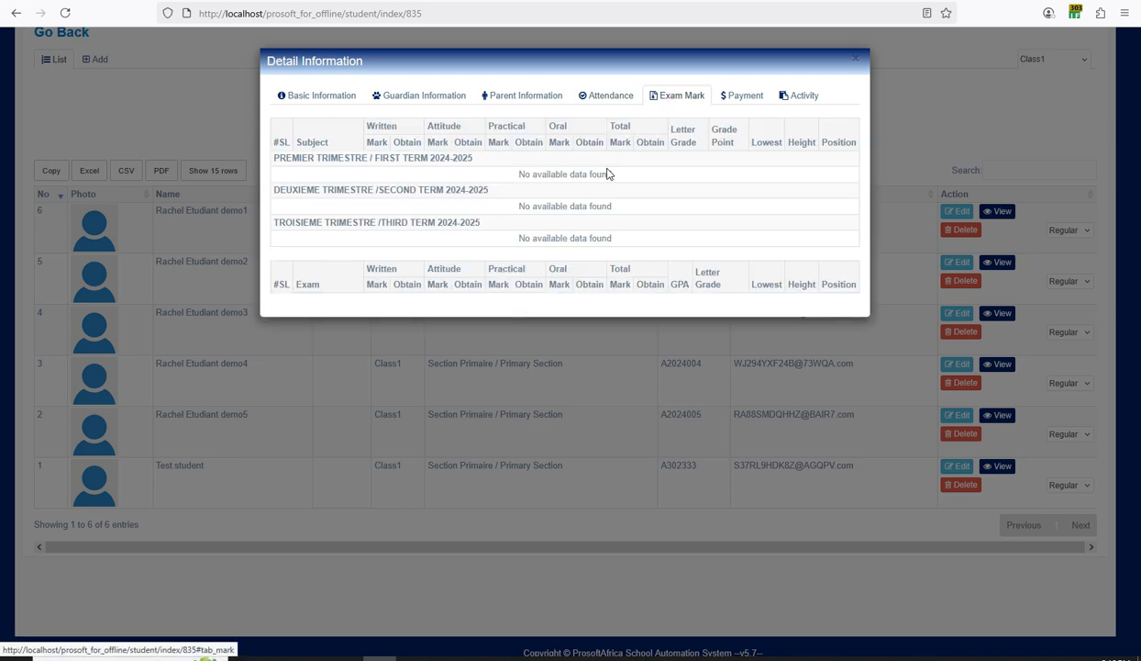
{"action": "left_click", "coordinate": [741, 98]}
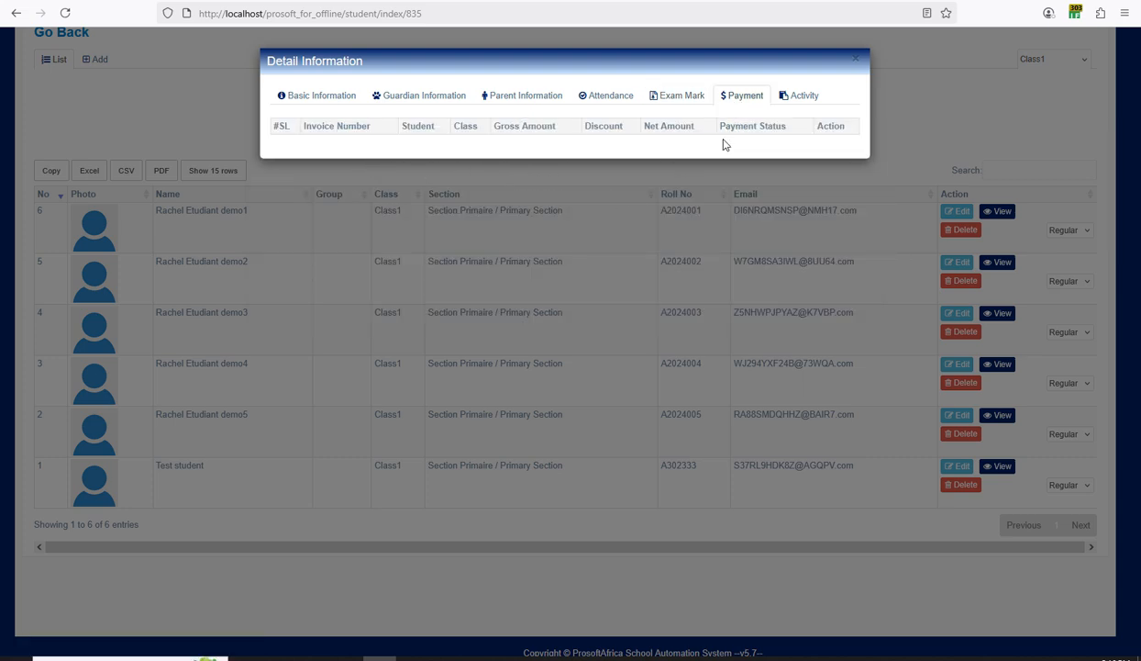
{"action": "left_click", "coordinate": [809, 97]}
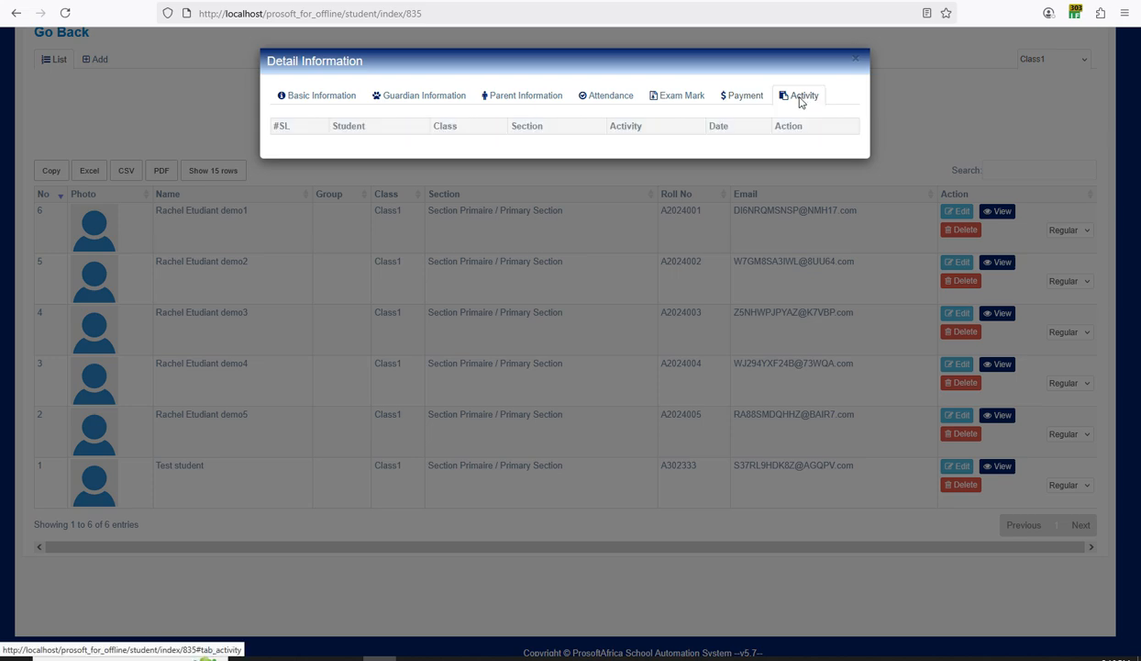
{"action": "left_click", "coordinate": [855, 61]}
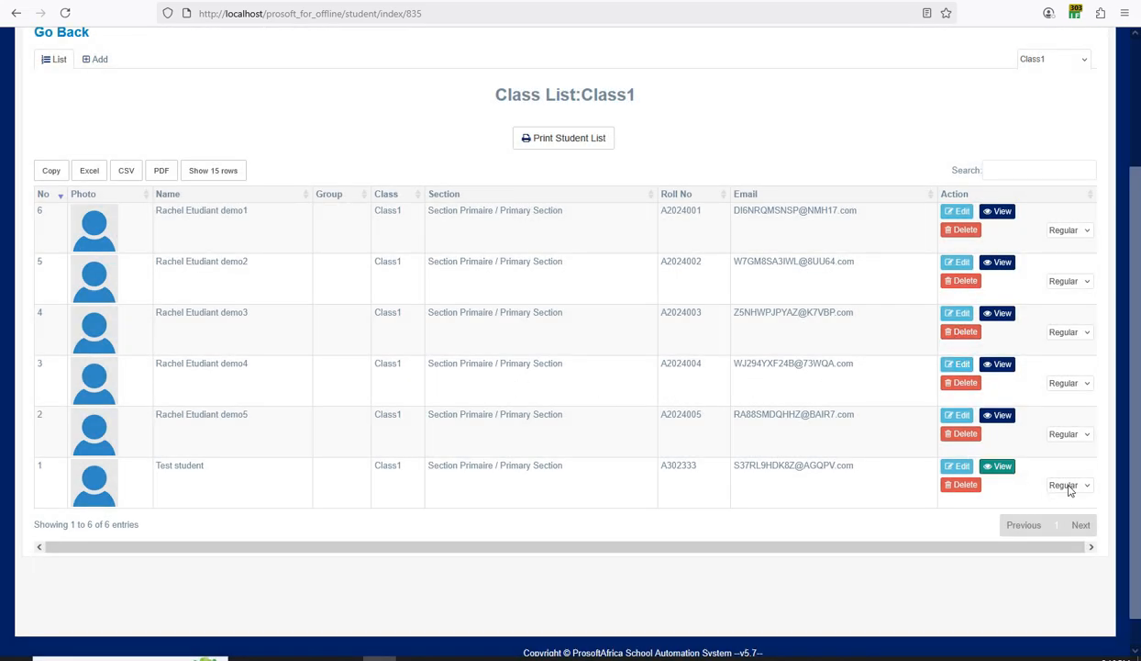
Check Test student's status options, leaving it as Regular.
{"action": "left_click", "coordinate": [1069, 486]}
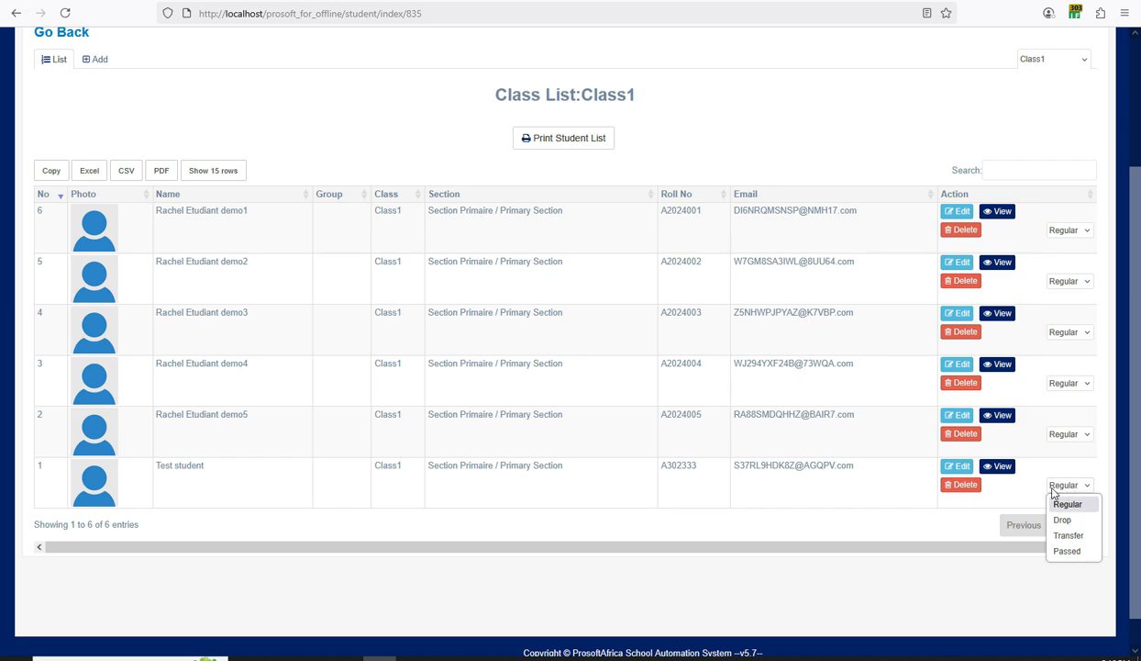
{"action": "left_click", "coordinate": [791, 501]}
{"action": "scroll", "coordinate": [791, 502], "scroll_direction": "up", "scroll_amount": 3}
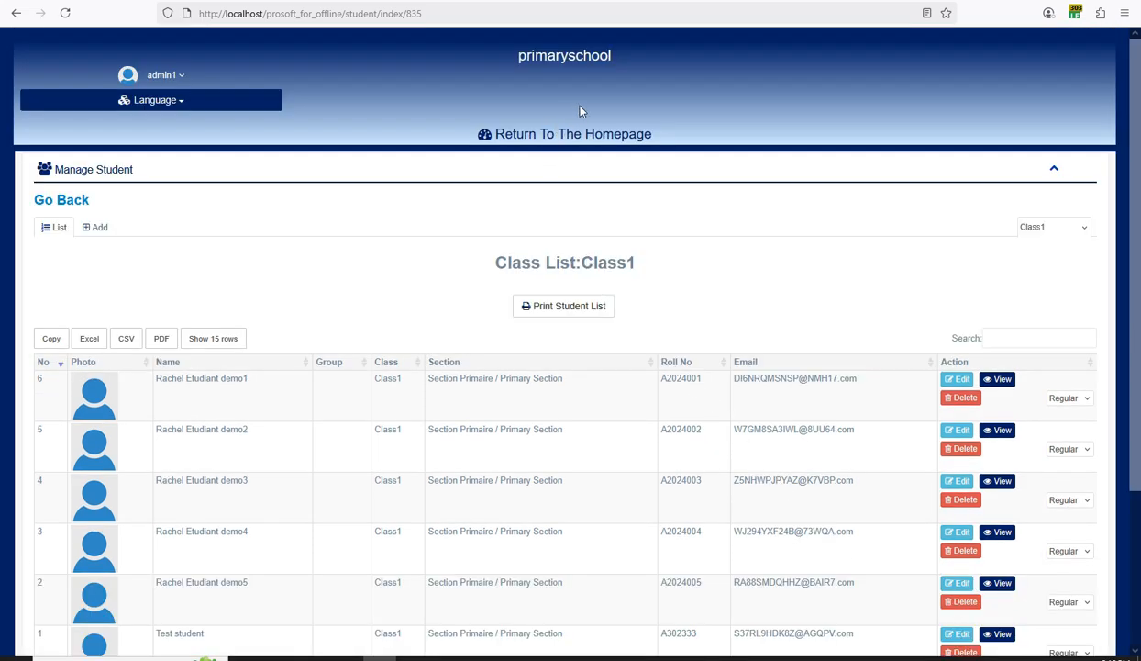
Cancel printing the Class1 student list and return to the homepage.
{"action": "left_click", "coordinate": [557, 314]}
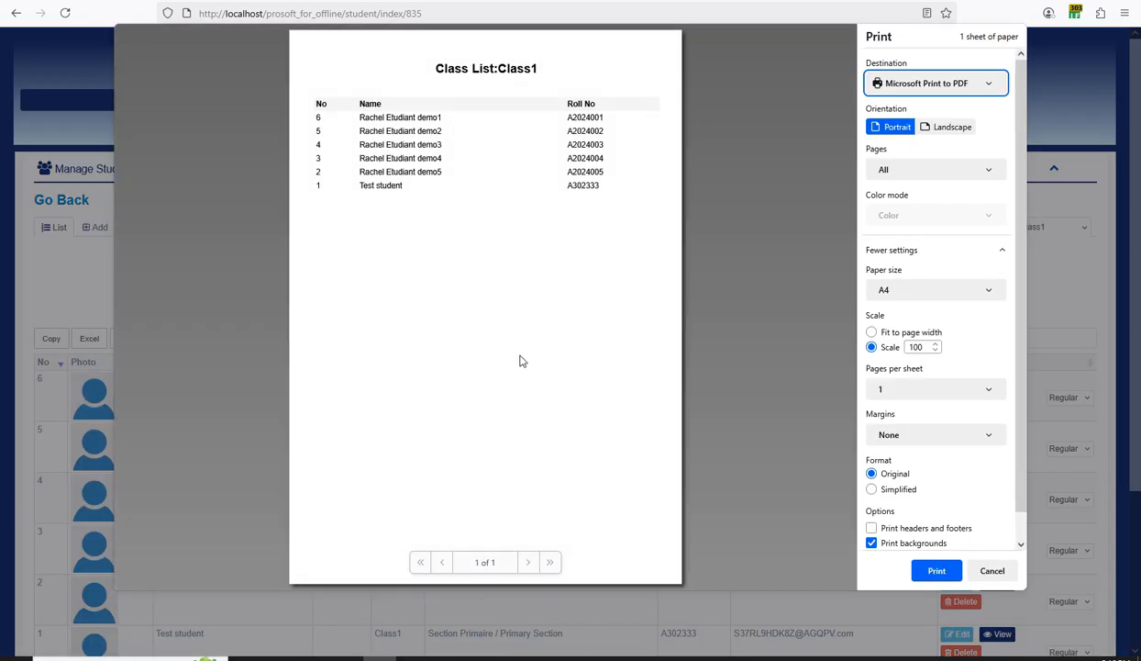
{"action": "left_click", "coordinate": [991, 569]}
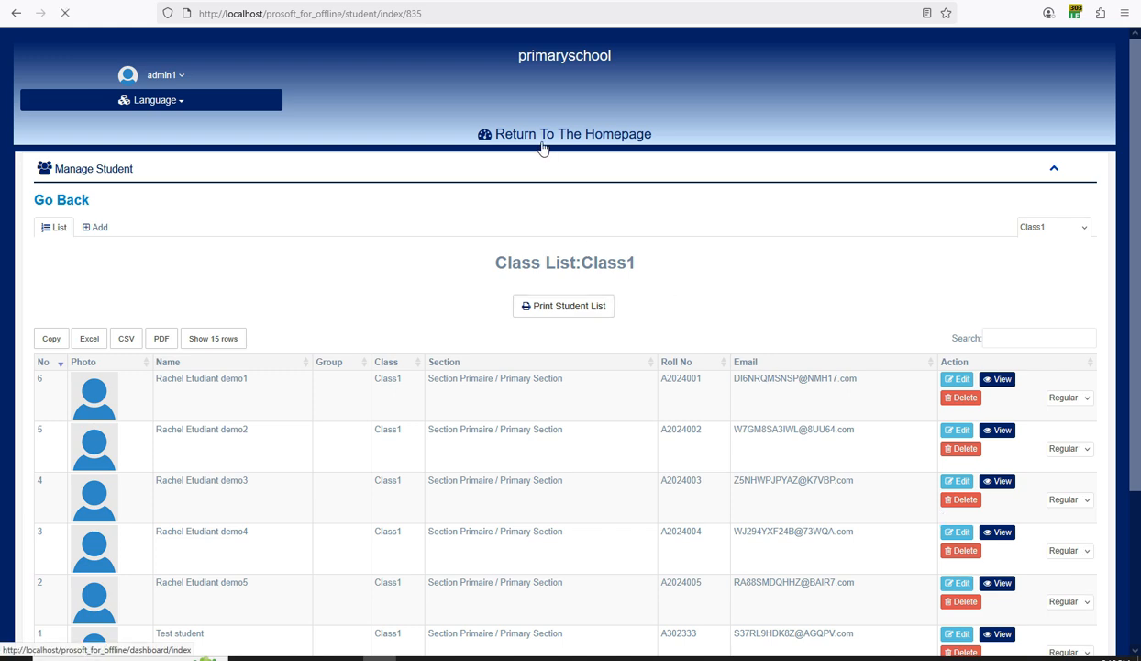
{"action": "left_click", "coordinate": [712, 658]}
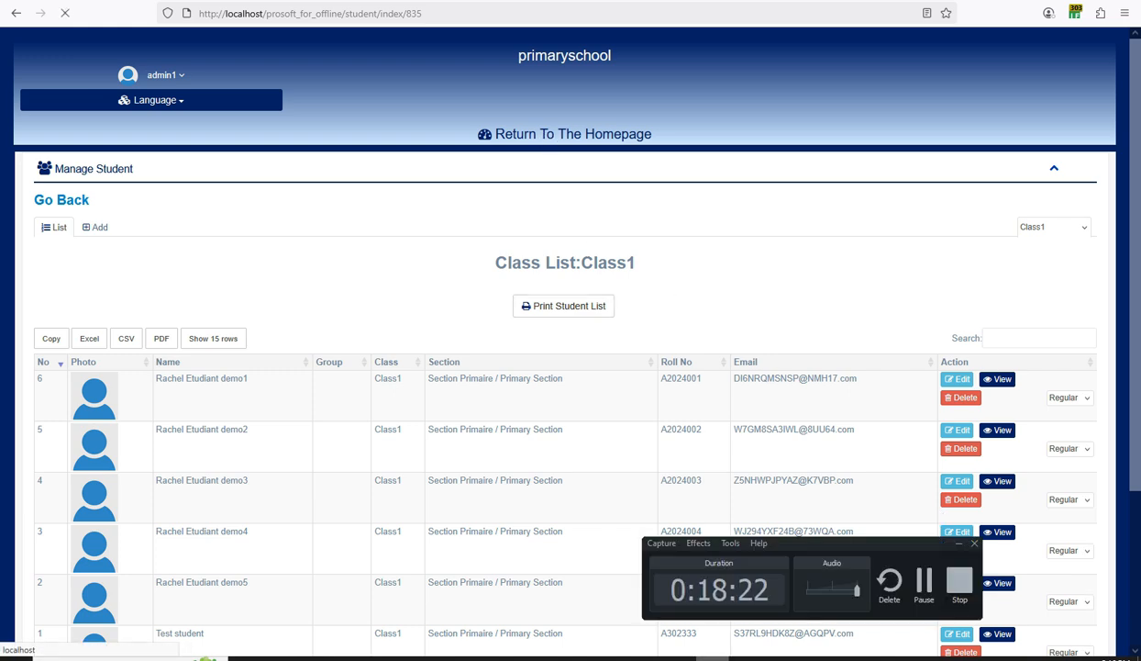
{"action": "left_click", "coordinate": [712, 658]}
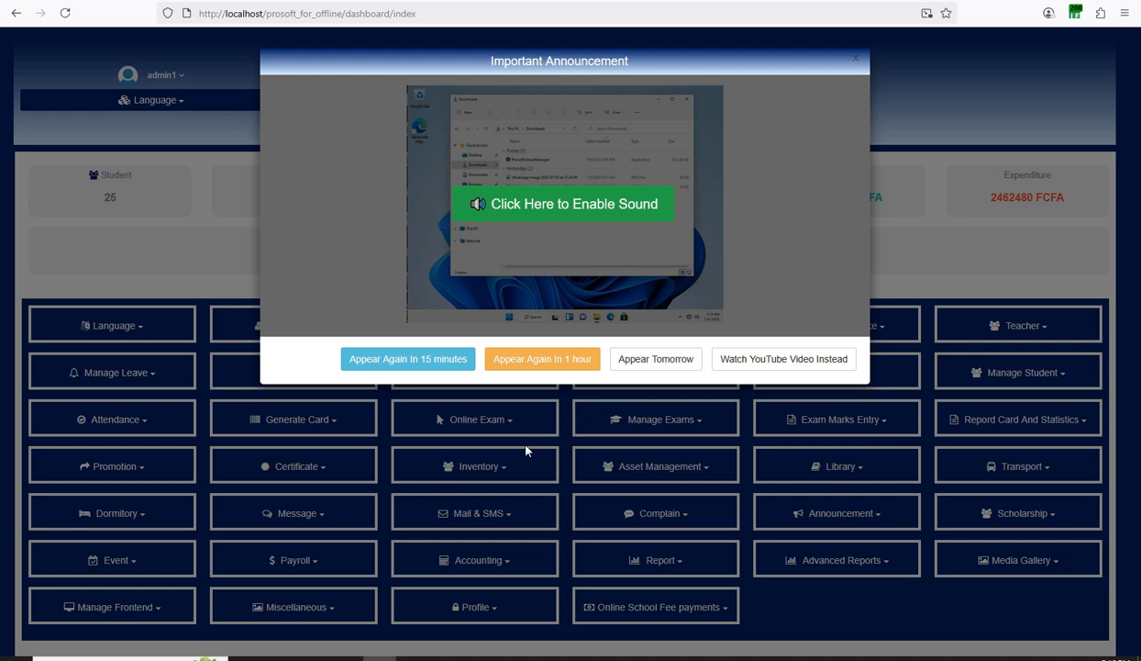
Dismiss the announcement and open the Bulk Student Admission upload page from Student management.
{"action": "left_click", "coordinate": [855, 59]}
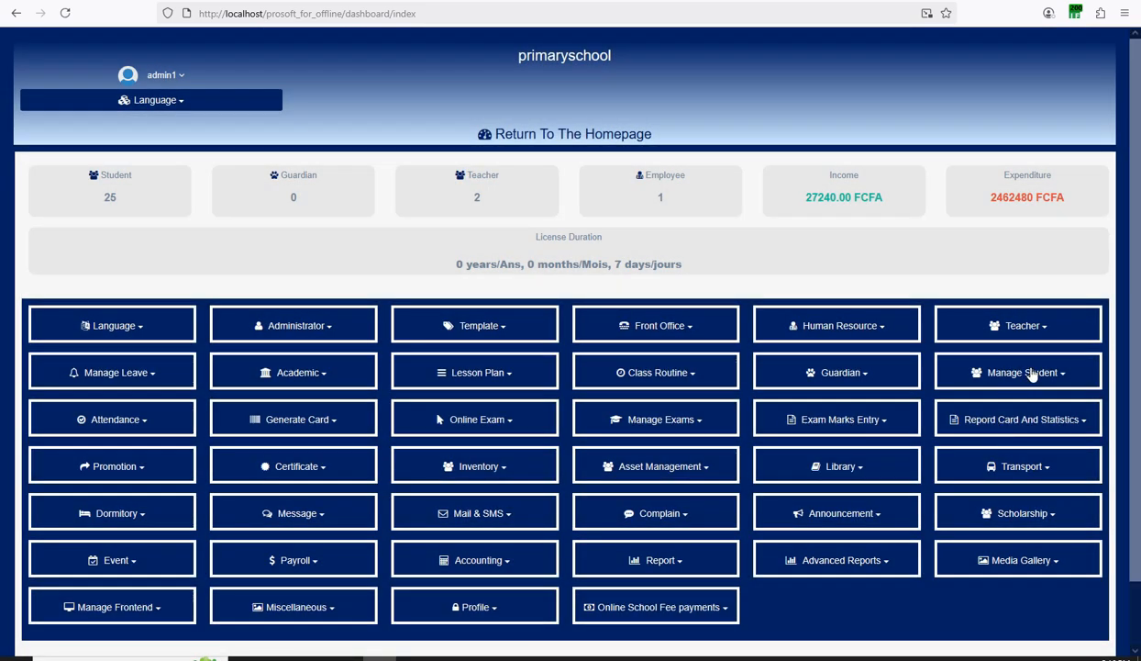
{"action": "left_click", "coordinate": [1032, 372]}
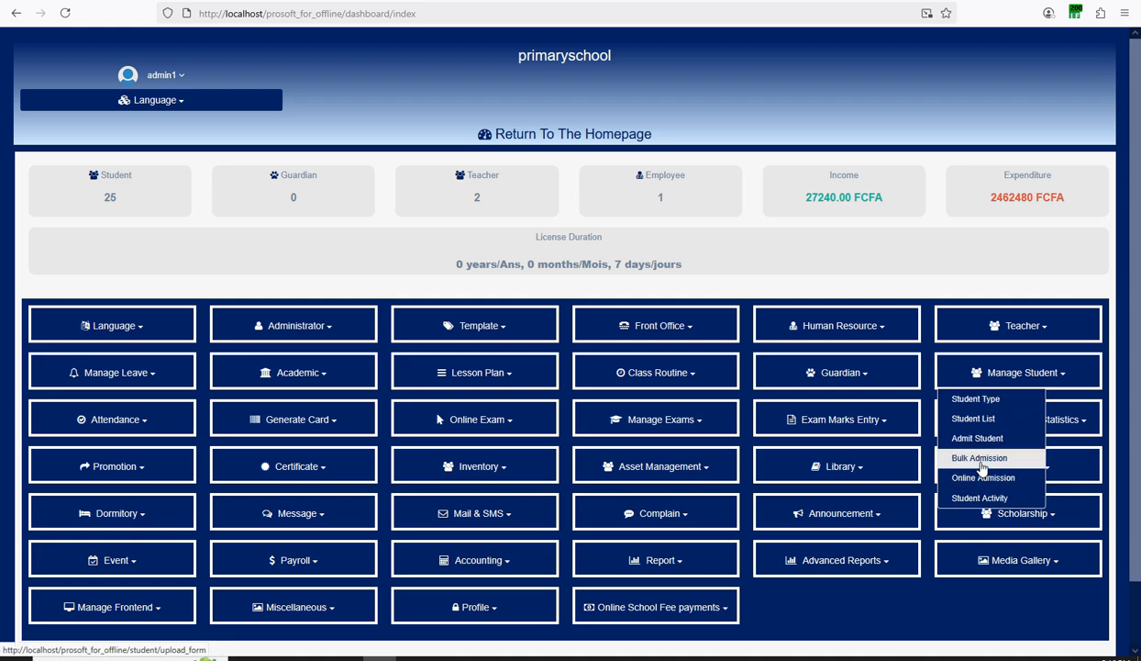
{"action": "left_click", "coordinate": [976, 460]}
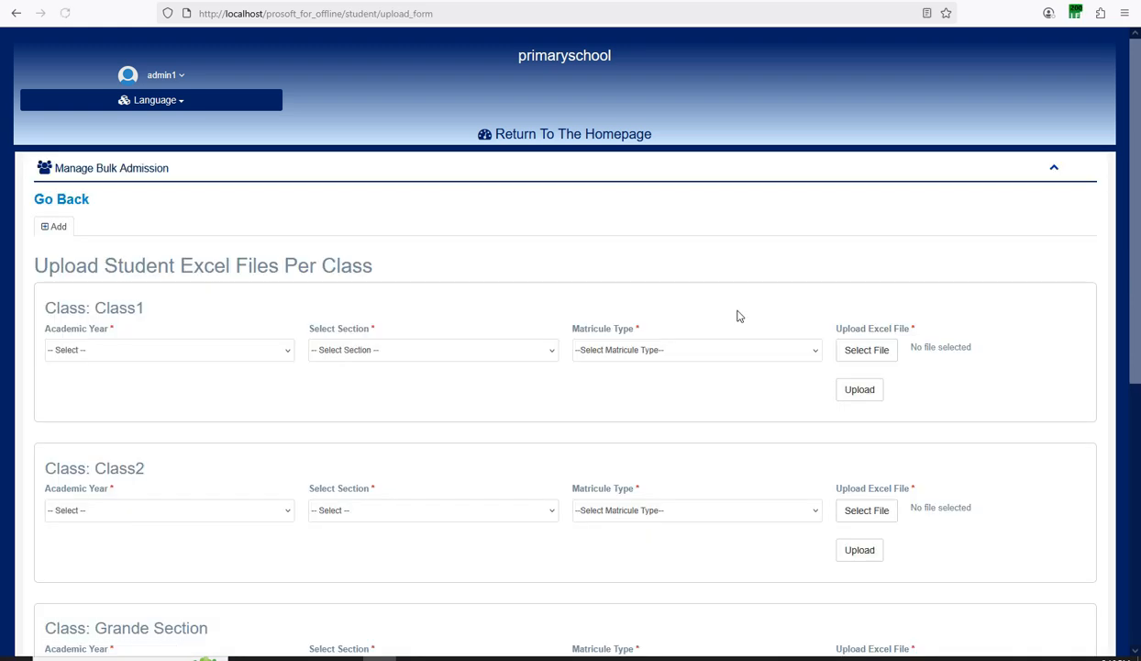
{"action": "scroll", "coordinate": [738, 316], "scroll_direction": "down", "scroll_amount": 1}
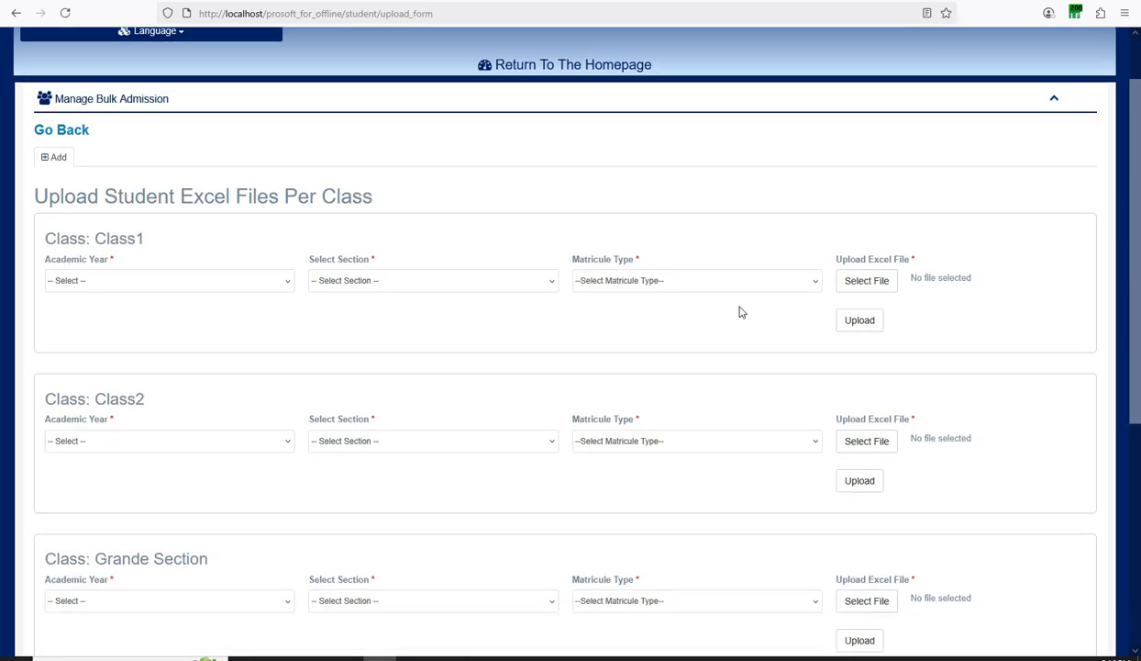
{"action": "scroll", "coordinate": [742, 312], "scroll_direction": "down", "scroll_amount": 5}
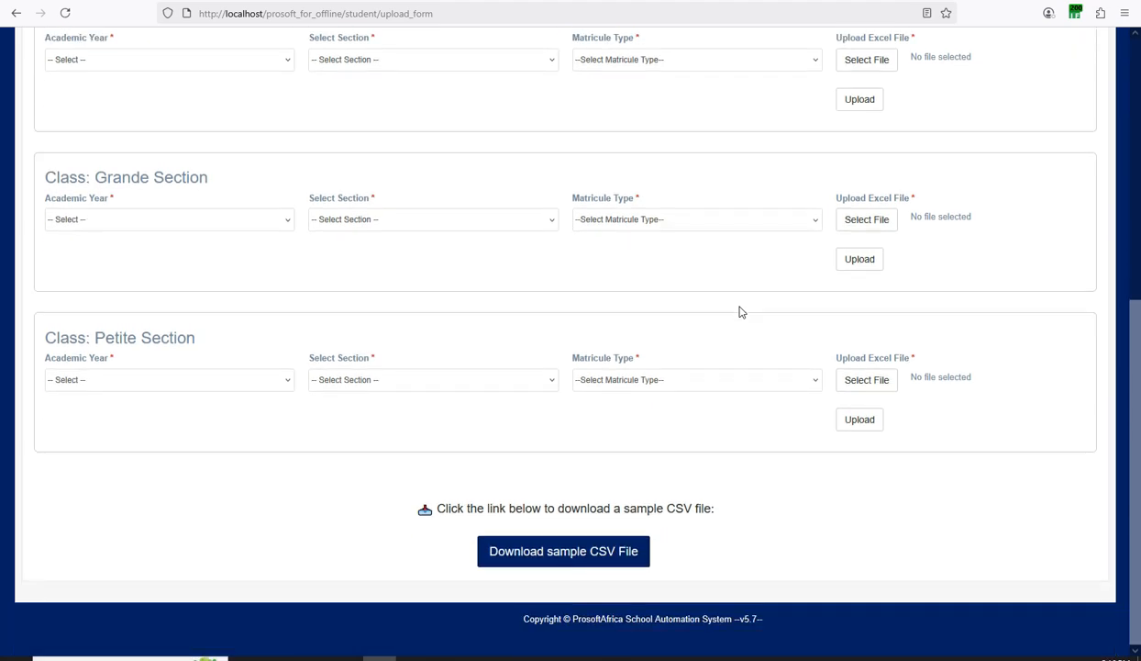
{"action": "scroll", "coordinate": [741, 312], "scroll_direction": "up", "scroll_amount": 3}
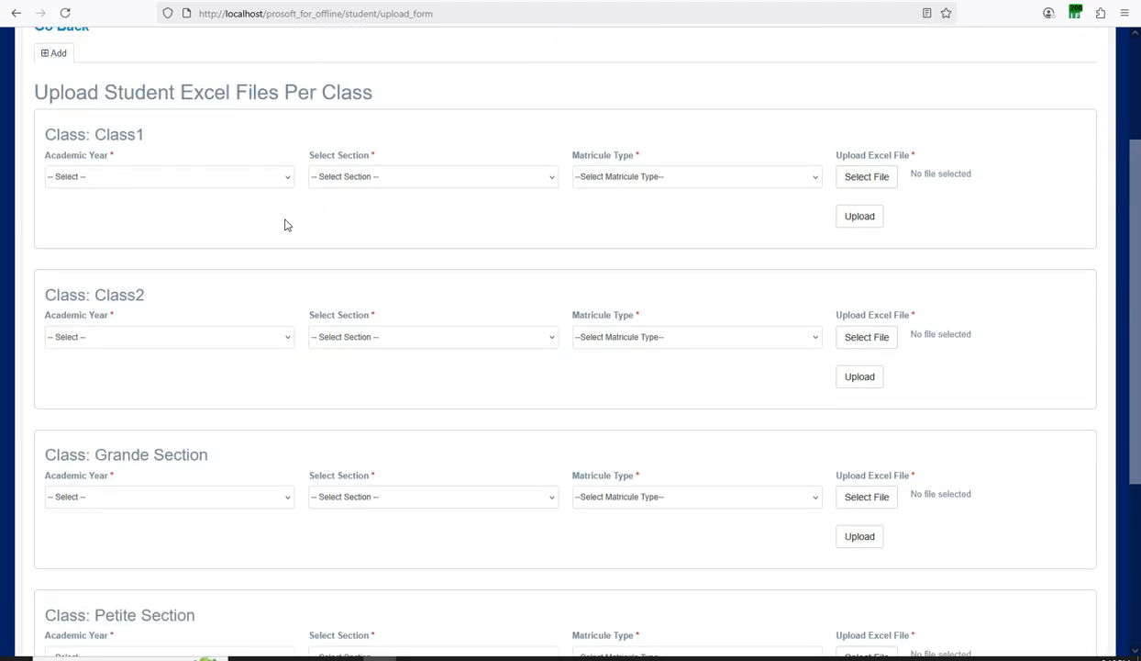
{"action": "scroll", "coordinate": [351, 219], "scroll_direction": "down", "scroll_amount": 3}
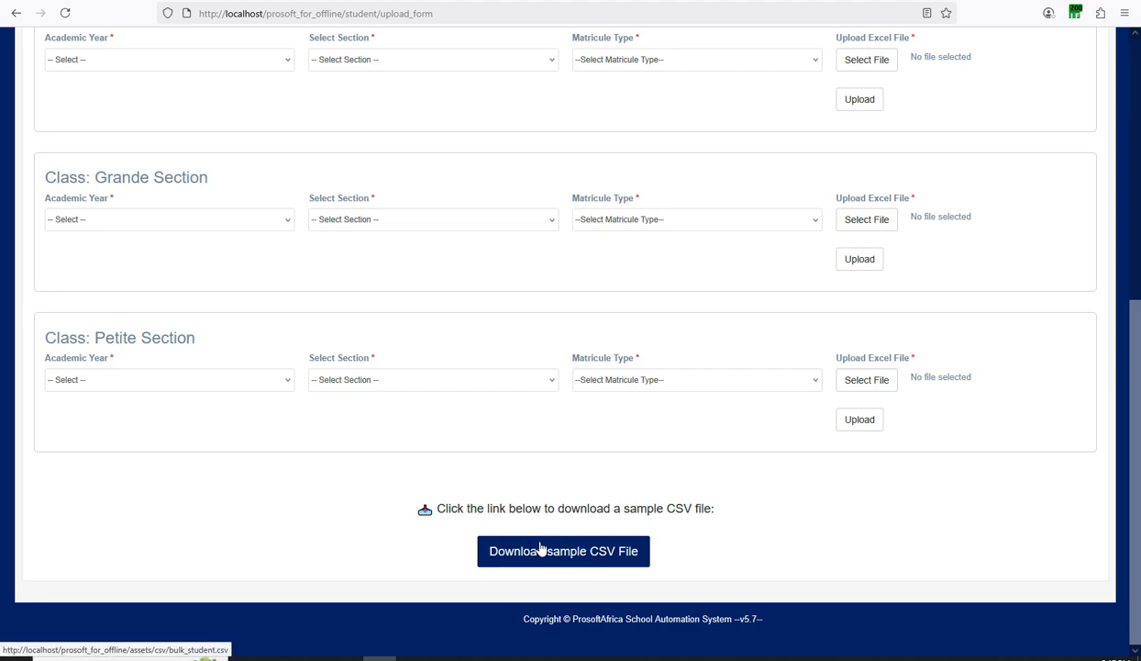
{"action": "scroll", "coordinate": [535, 552], "scroll_direction": "up", "scroll_amount": 3}
{"action": "scroll", "coordinate": [311, 334], "scroll_direction": "up", "scroll_amount": 1}
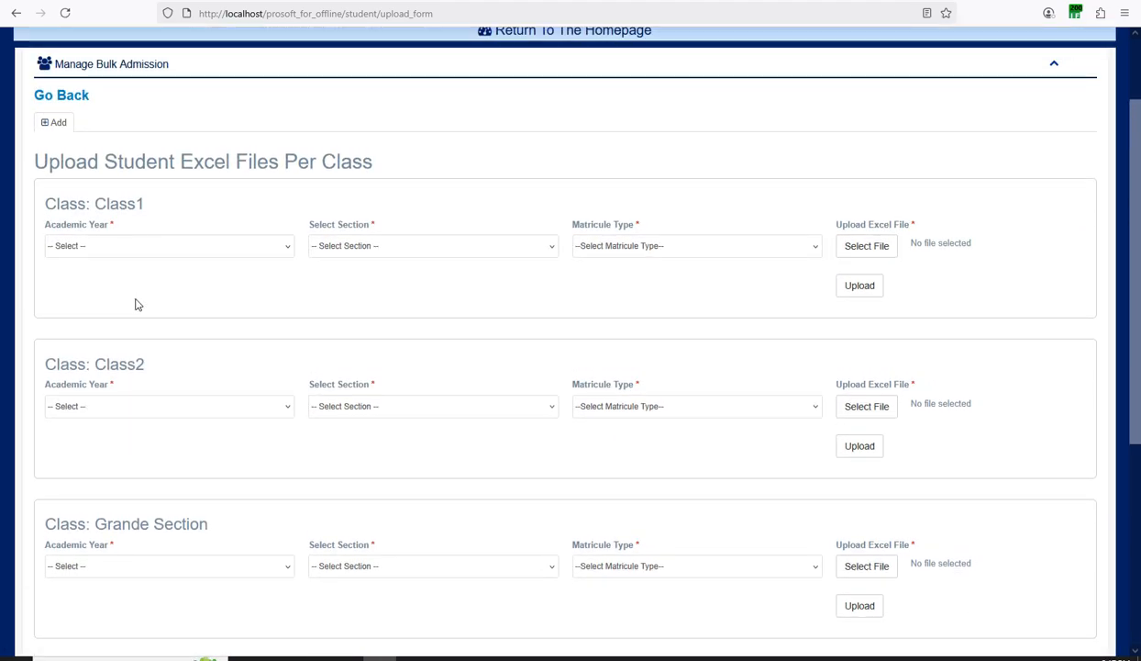
Set Class1's row to the running academic year, Primary Section and Automatic matricule type.
{"action": "left_click", "coordinate": [111, 245]}
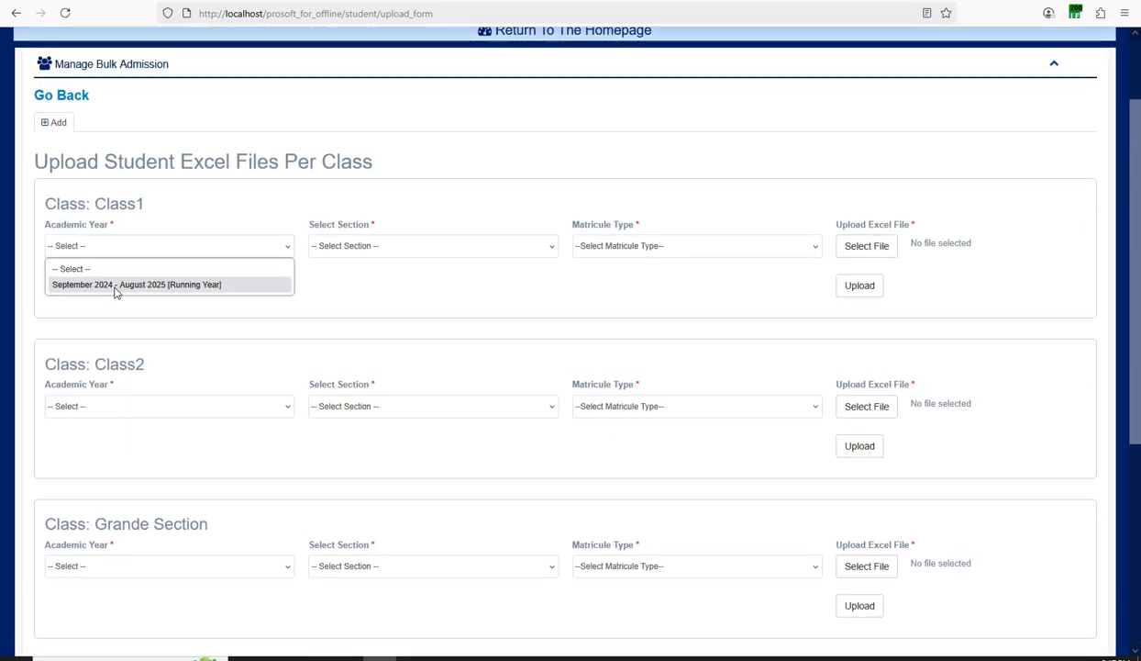
{"action": "left_click", "coordinate": [113, 285]}
{"action": "left_click", "coordinate": [322, 245]}
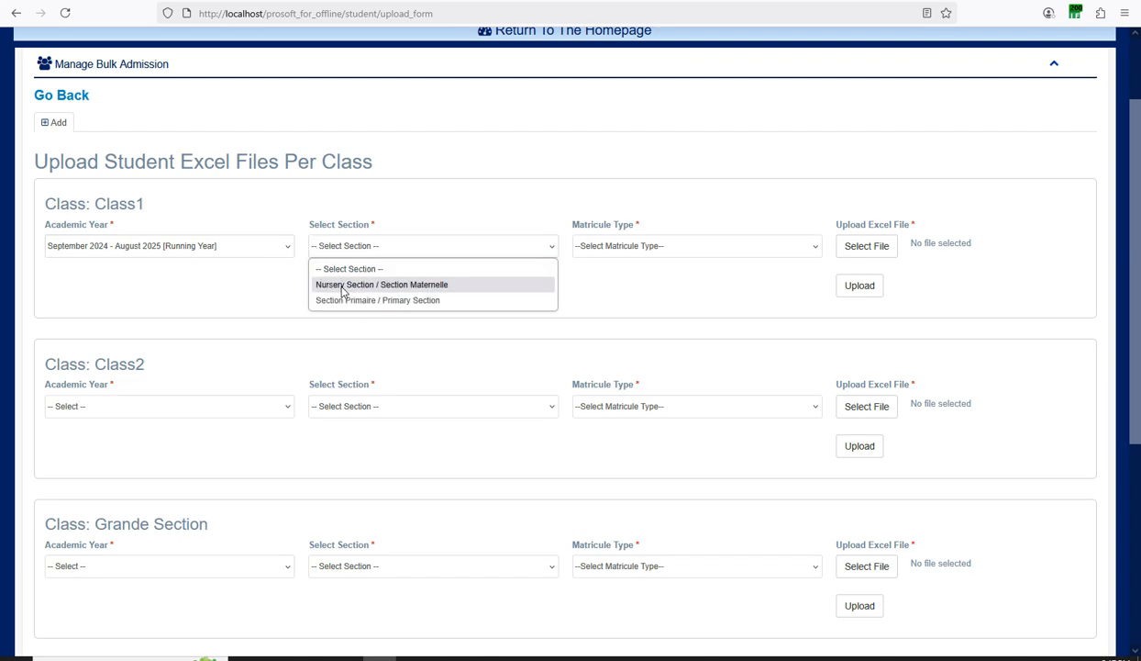
{"action": "left_click", "coordinate": [367, 300]}
{"action": "left_click", "coordinate": [605, 248]}
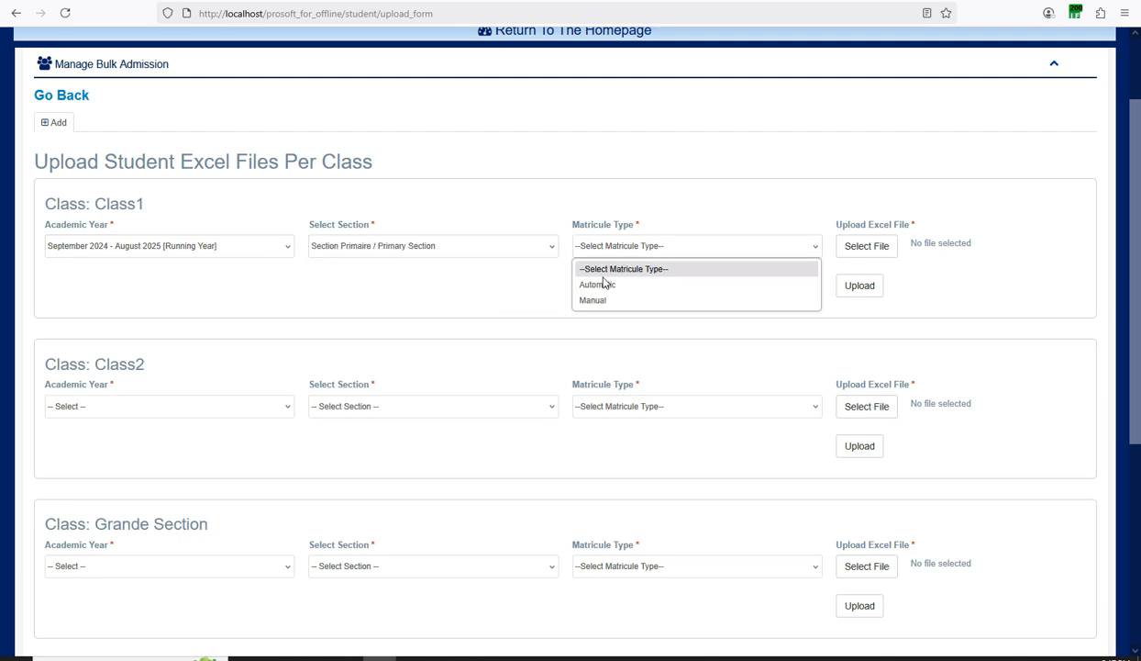
{"action": "left_click", "coordinate": [597, 284]}
{"action": "left_click", "coordinate": [606, 251]}
{"action": "left_click", "coordinate": [598, 300]}
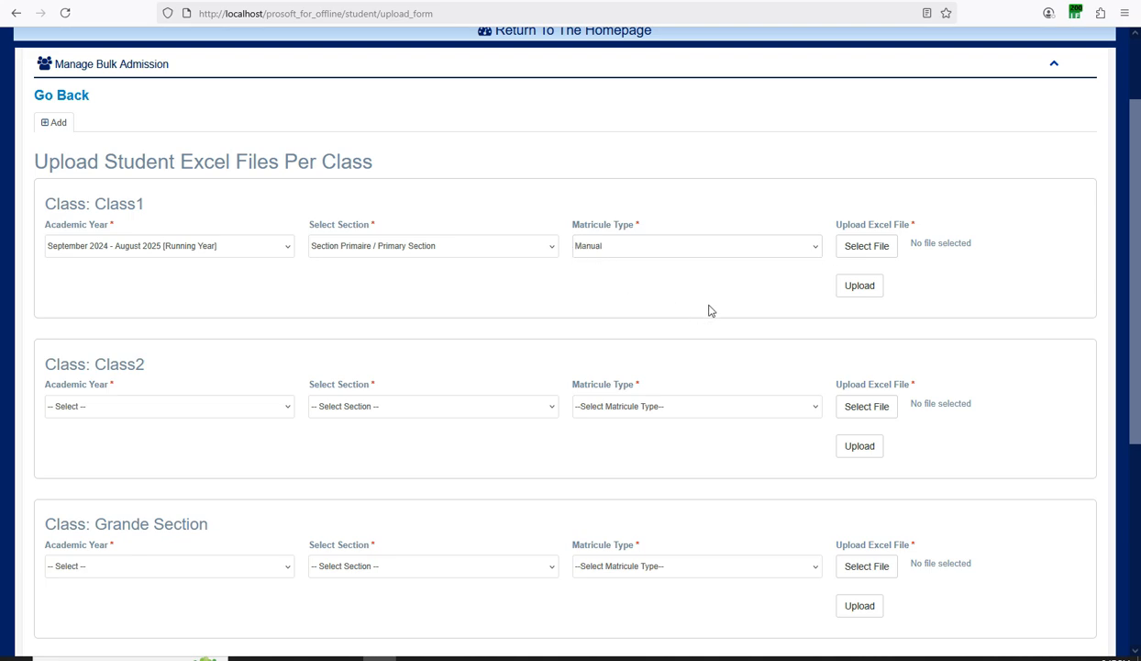
{"action": "left_click", "coordinate": [602, 246]}
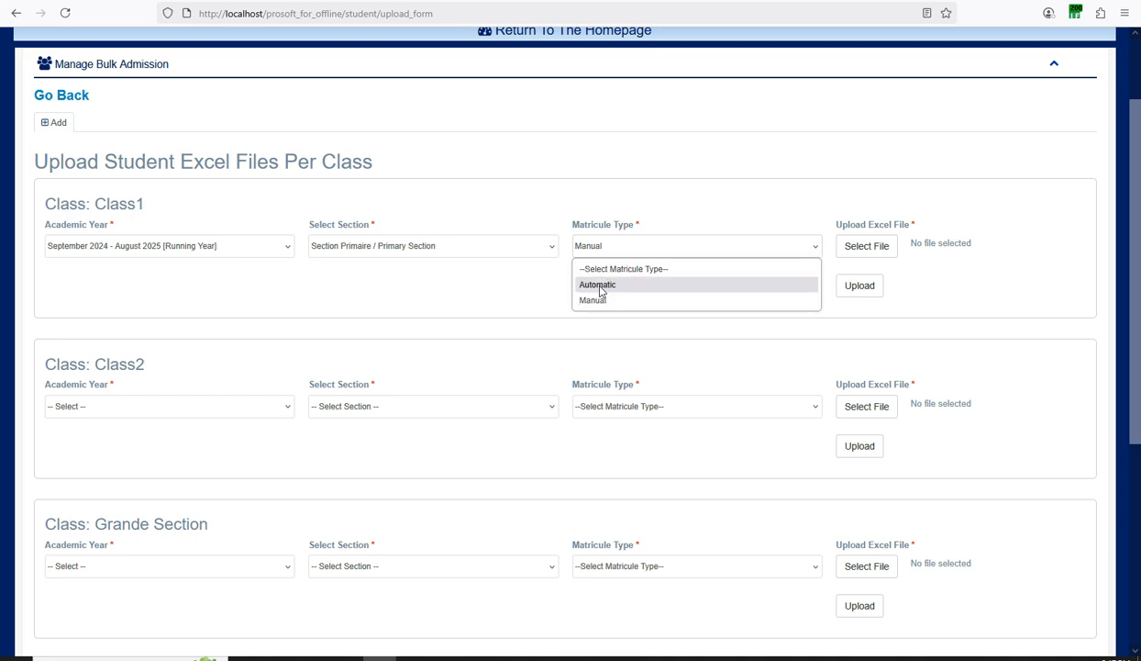
{"action": "left_click", "coordinate": [598, 283]}
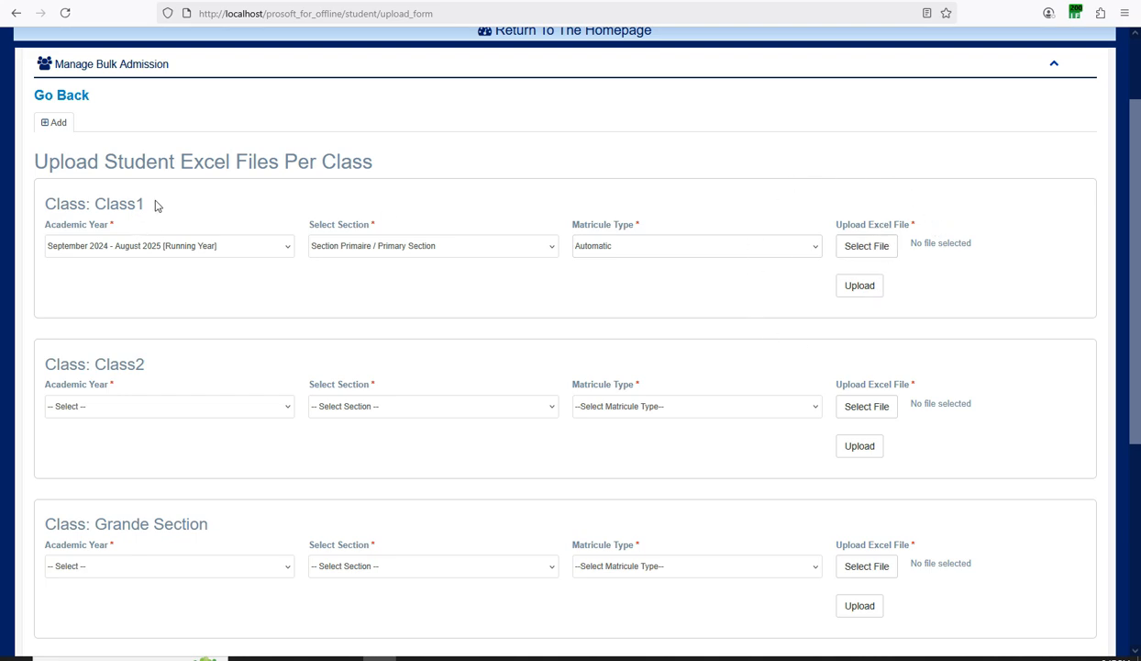
Highlight the Class: Class1 heading text, then return to the dashboard homepage.
{"action": "left_click_drag", "start_coordinate": [155, 205], "coordinate": [47, 206]}
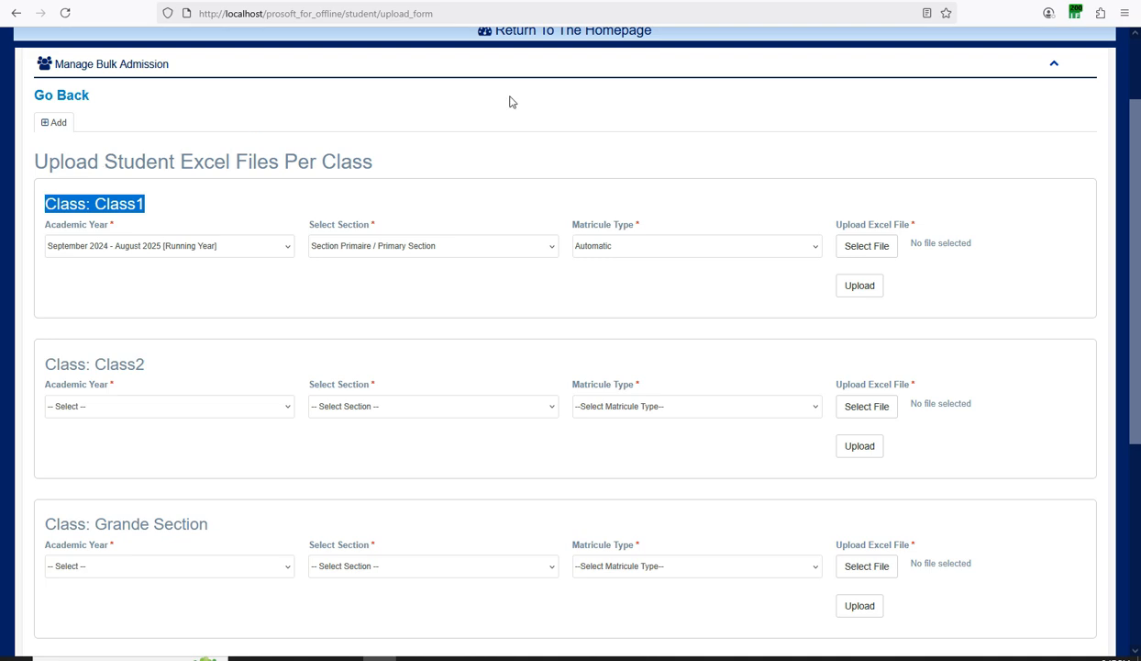
{"action": "scroll", "coordinate": [570, 215], "scroll_direction": "down", "scroll_amount": 1}
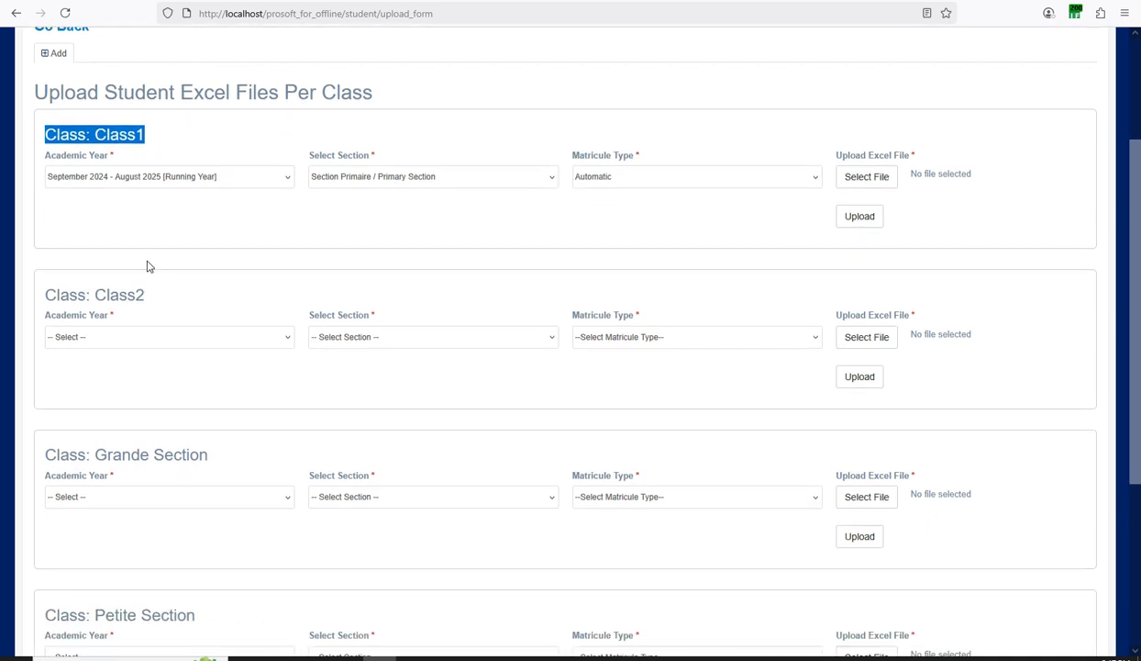
{"action": "left_click_drag", "start_coordinate": [149, 292], "coordinate": [77, 292]}
{"action": "scroll", "coordinate": [104, 277], "scroll_direction": "down", "scroll_amount": 3}
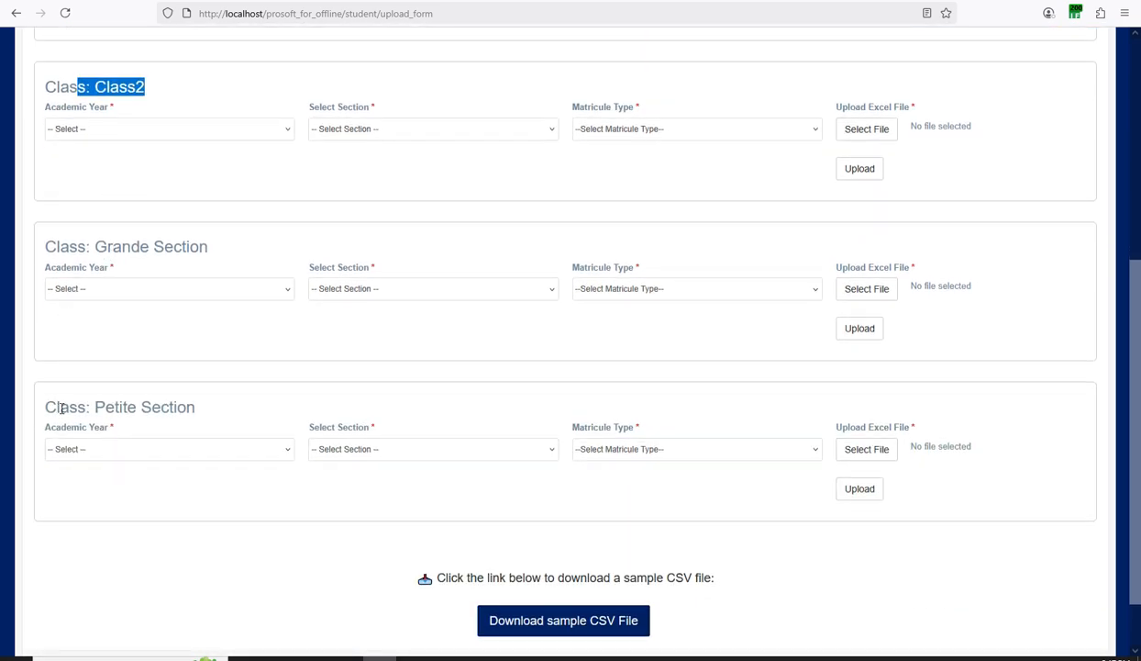
{"action": "scroll", "coordinate": [586, 367], "scroll_direction": "up", "scroll_amount": 2}
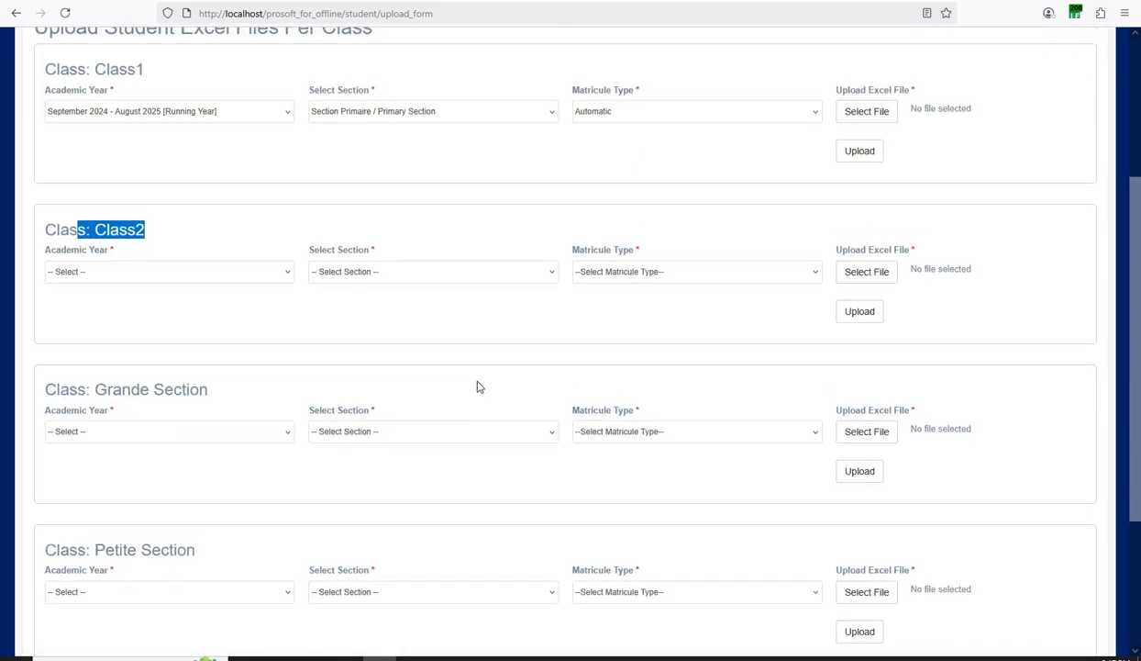
{"action": "scroll", "coordinate": [543, 206], "scroll_direction": "up", "scroll_amount": 4}
{"action": "left_click", "coordinate": [555, 137]}
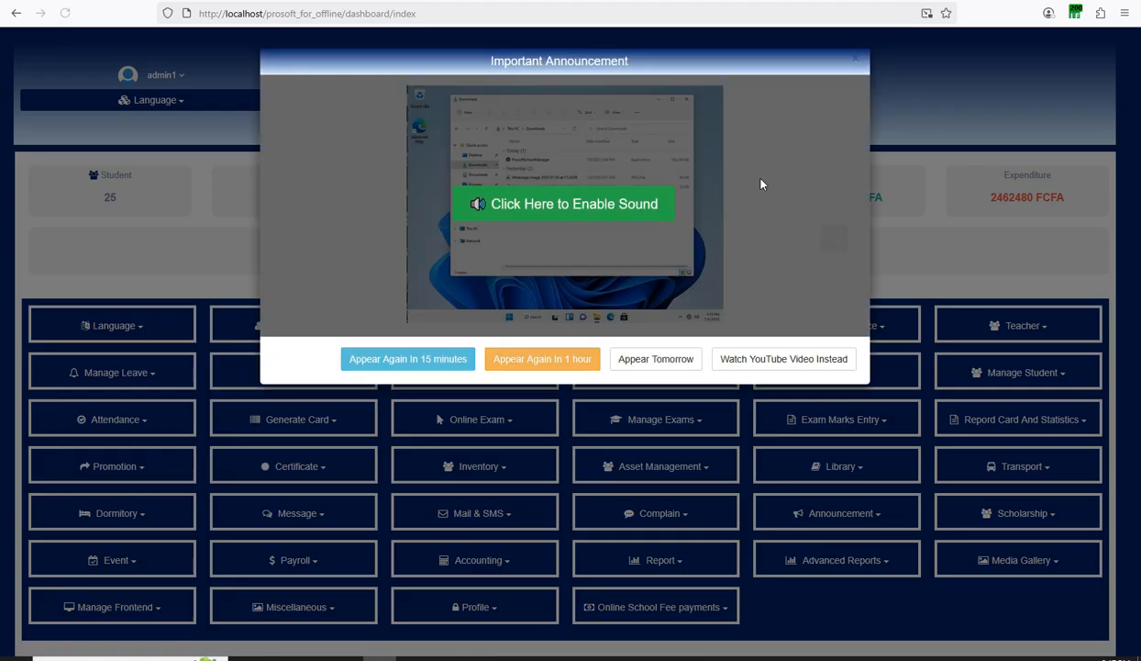
Dismiss the announcement and open the Add Class form under Academic > Class.
{"action": "left_click", "coordinate": [848, 64]}
{"action": "scroll", "coordinate": [637, 224], "scroll_direction": "down", "scroll_amount": 2}
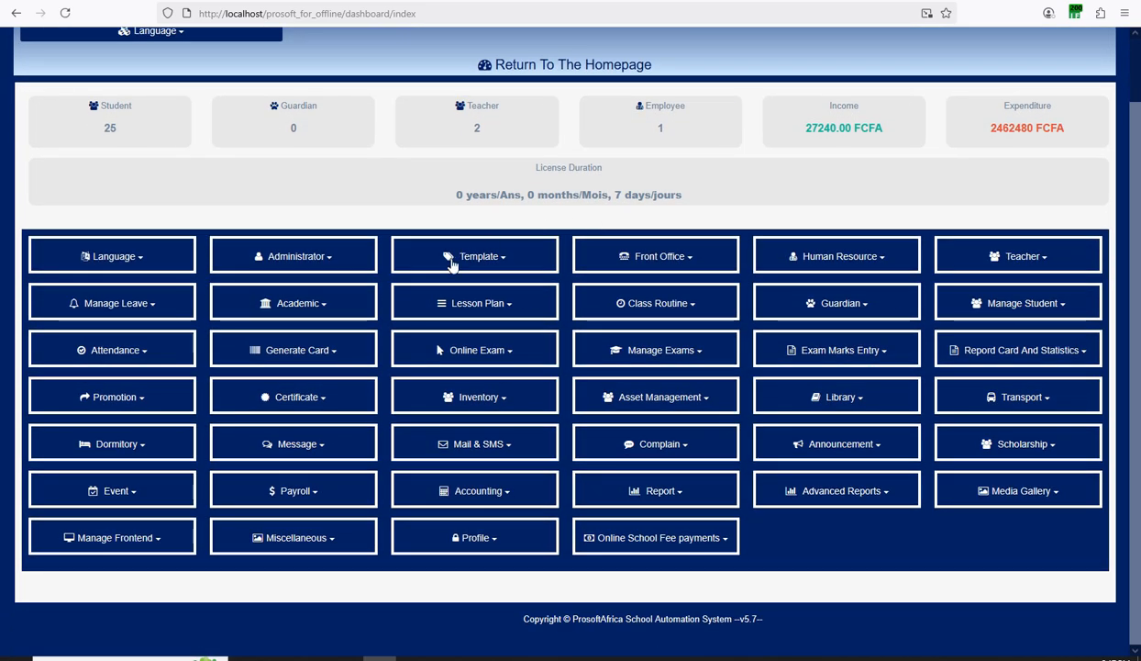
{"action": "left_click", "coordinate": [316, 305]}
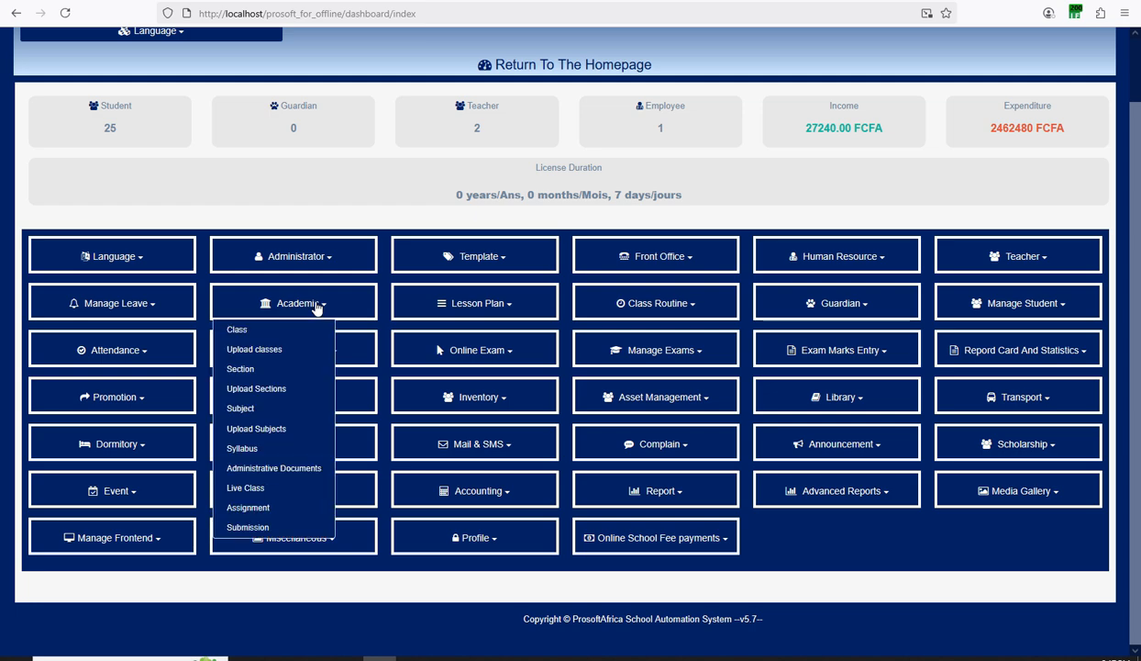
{"action": "left_click", "coordinate": [239, 329]}
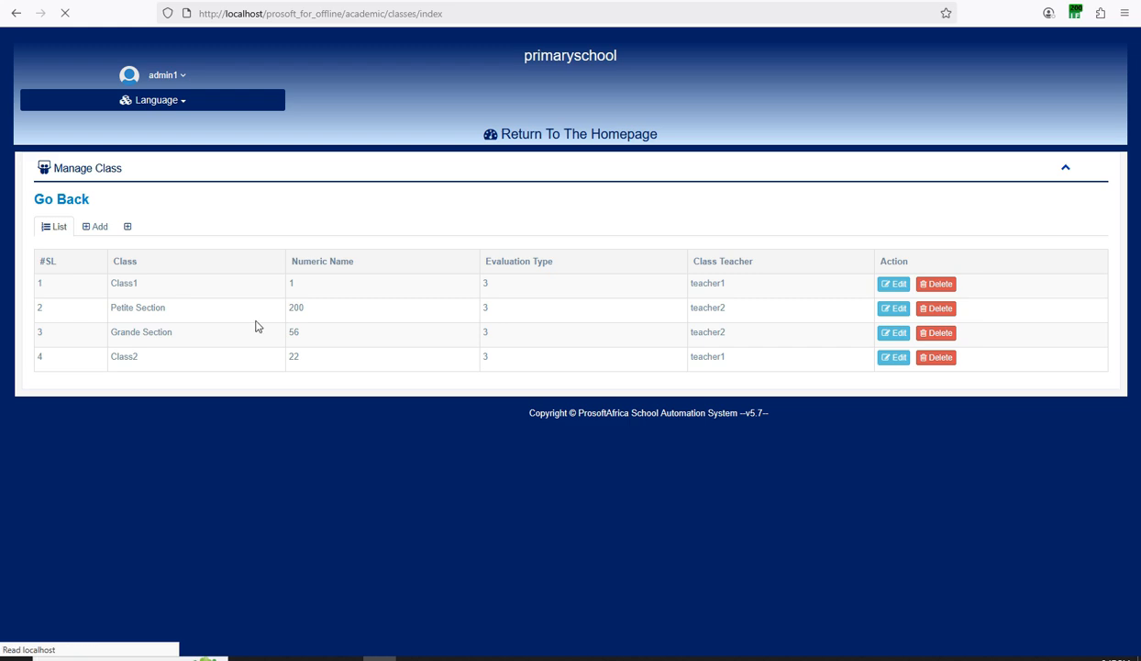
{"action": "left_click", "coordinate": [99, 227]}
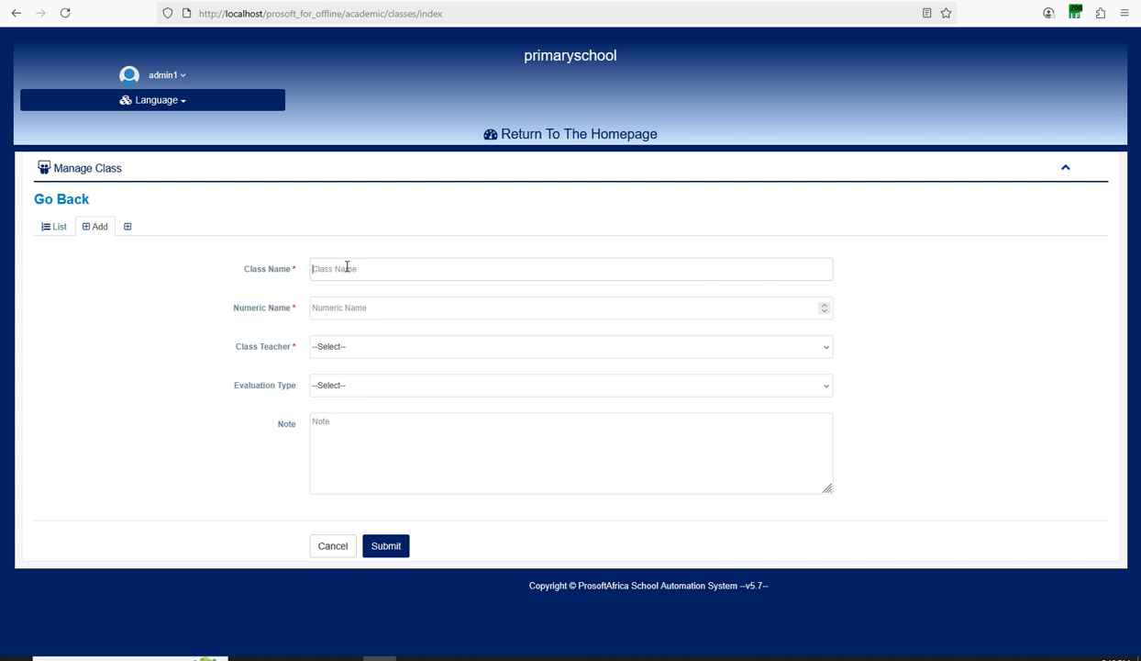
Enter numeric name 2, assign teacher1 as class teacher, and choose Nursery And Primary evaluation.
{"action": "left_click", "coordinate": [328, 303]}
{"action": "type", "text": "2"}
{"action": "left_click", "coordinate": [322, 348]}
{"action": "left_click", "coordinate": [328, 385]}
{"action": "left_click", "coordinate": [333, 388]}
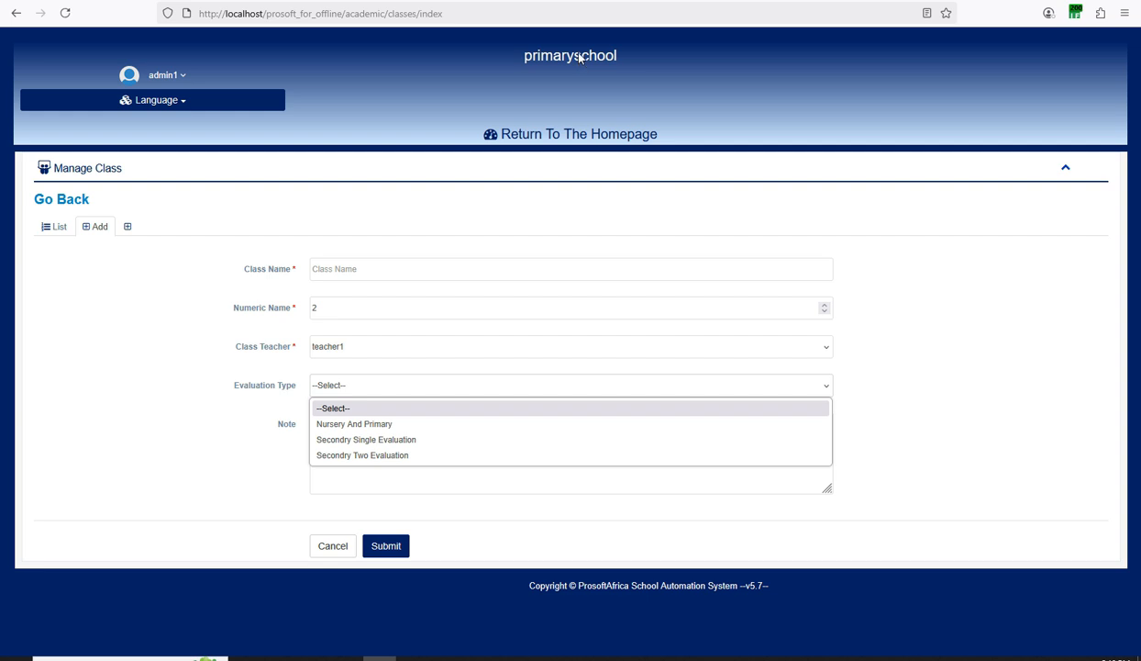
{"action": "left_click", "coordinate": [346, 424]}
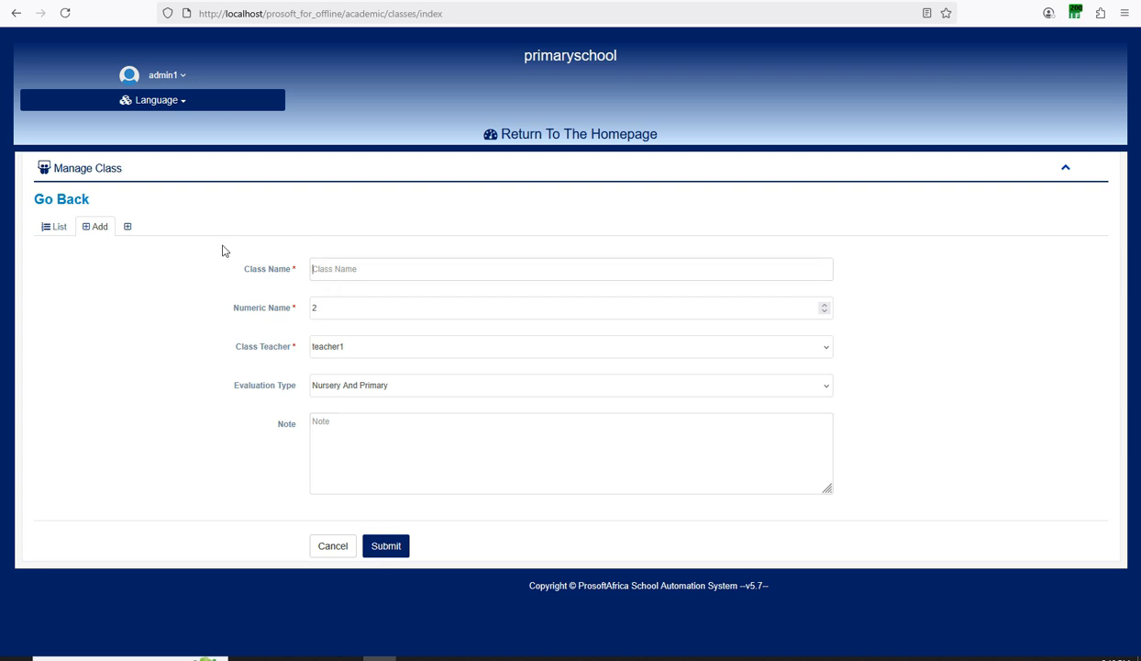
Return to the dashboard without saving the class and dismiss the announcement popup.
{"action": "left_click", "coordinate": [502, 138]}
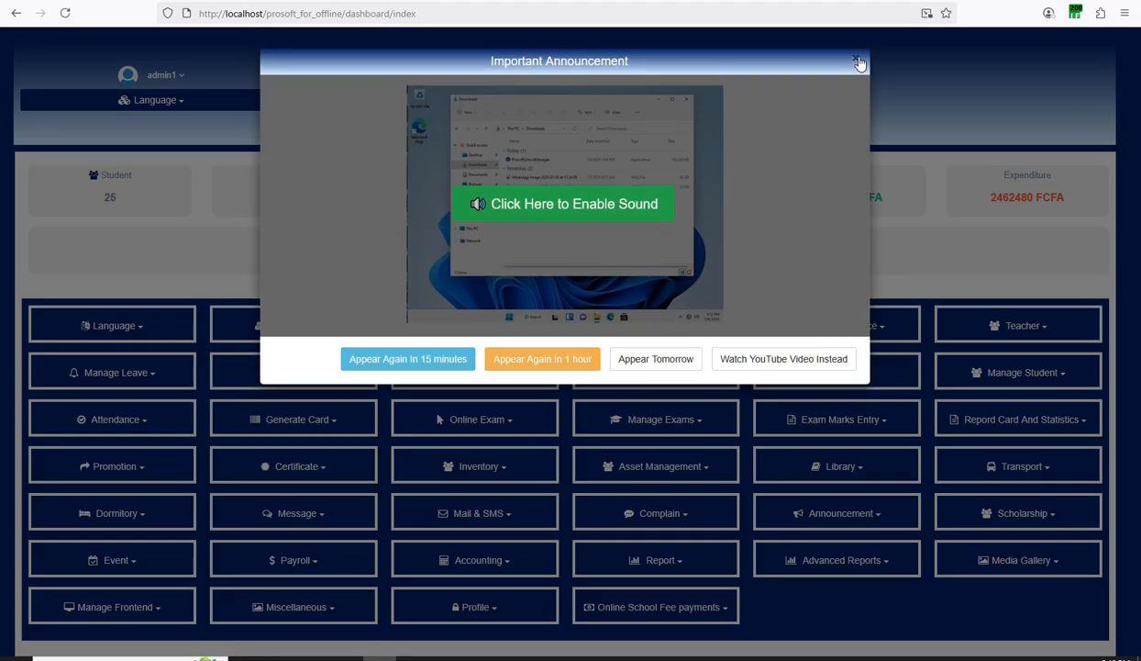
{"action": "left_click", "coordinate": [858, 62]}
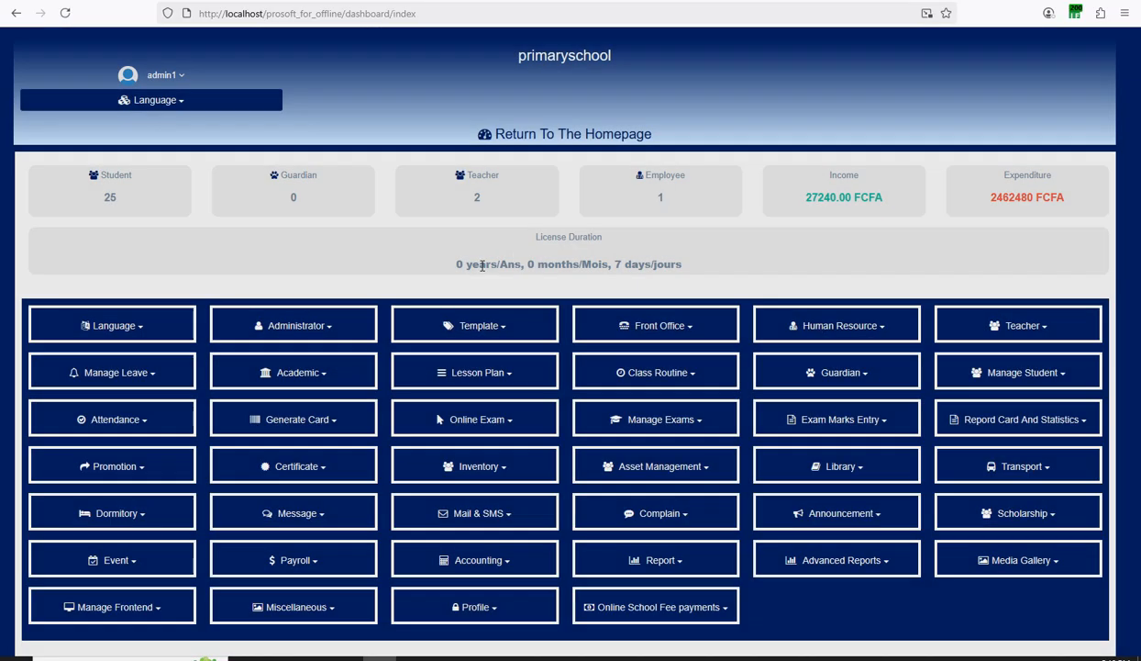
{"action": "scroll", "coordinate": [587, 367], "scroll_direction": "down", "scroll_amount": 2}
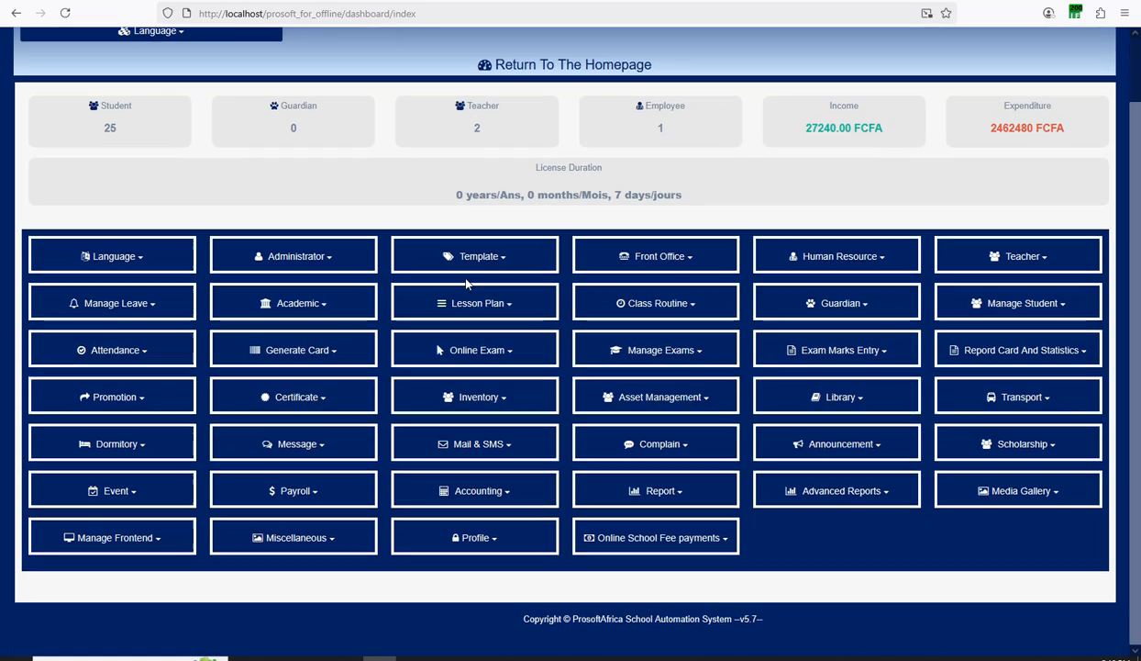
{"action": "left_click", "coordinate": [308, 306]}
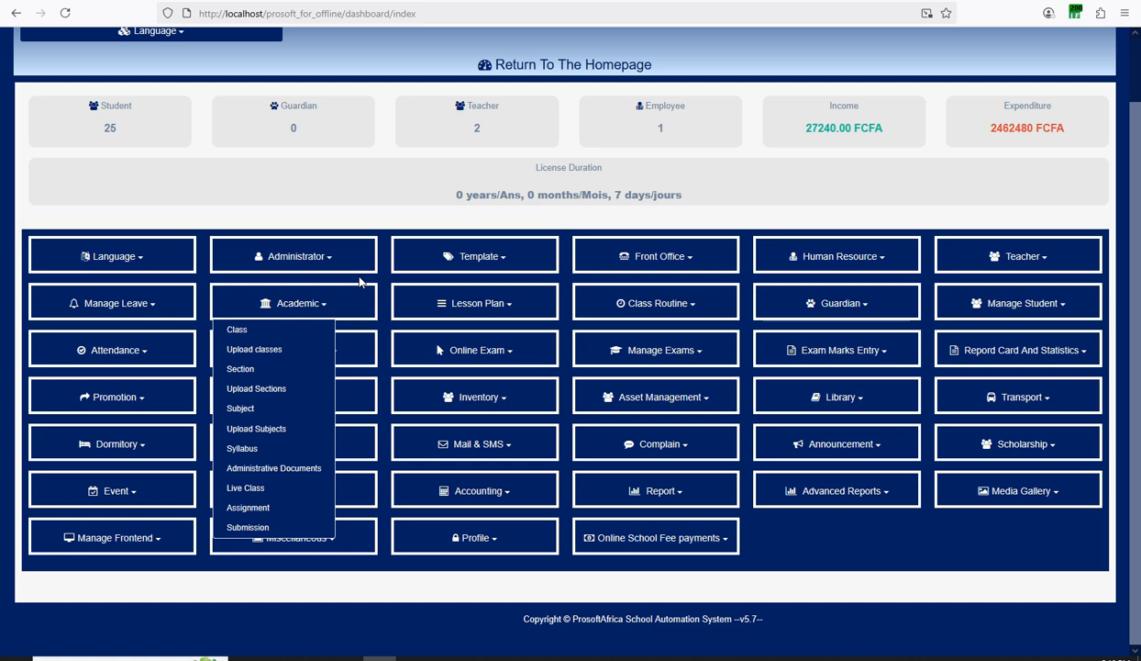
{"action": "left_click", "coordinate": [447, 293]}
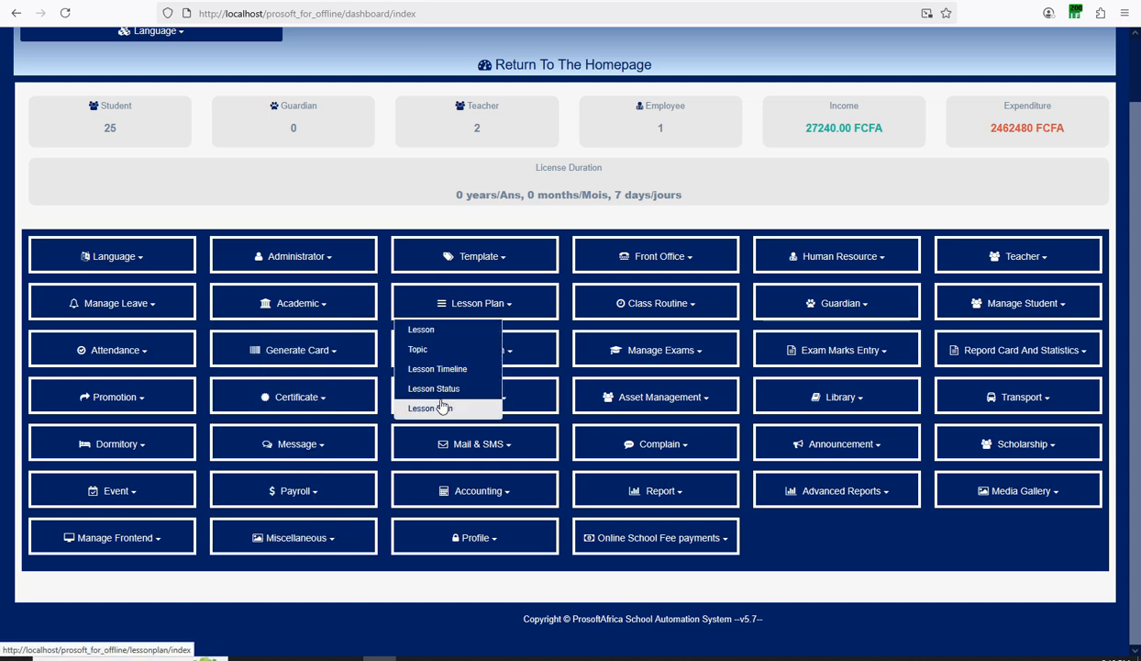
{"action": "left_click", "coordinate": [813, 230]}
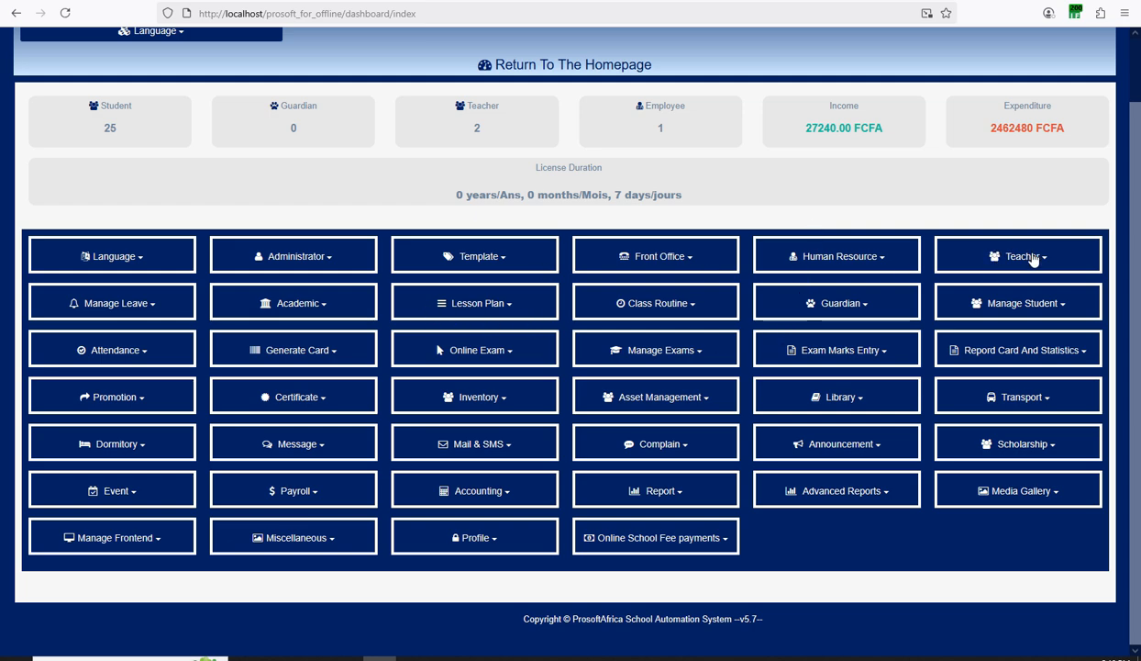
{"action": "left_click", "coordinate": [1002, 256]}
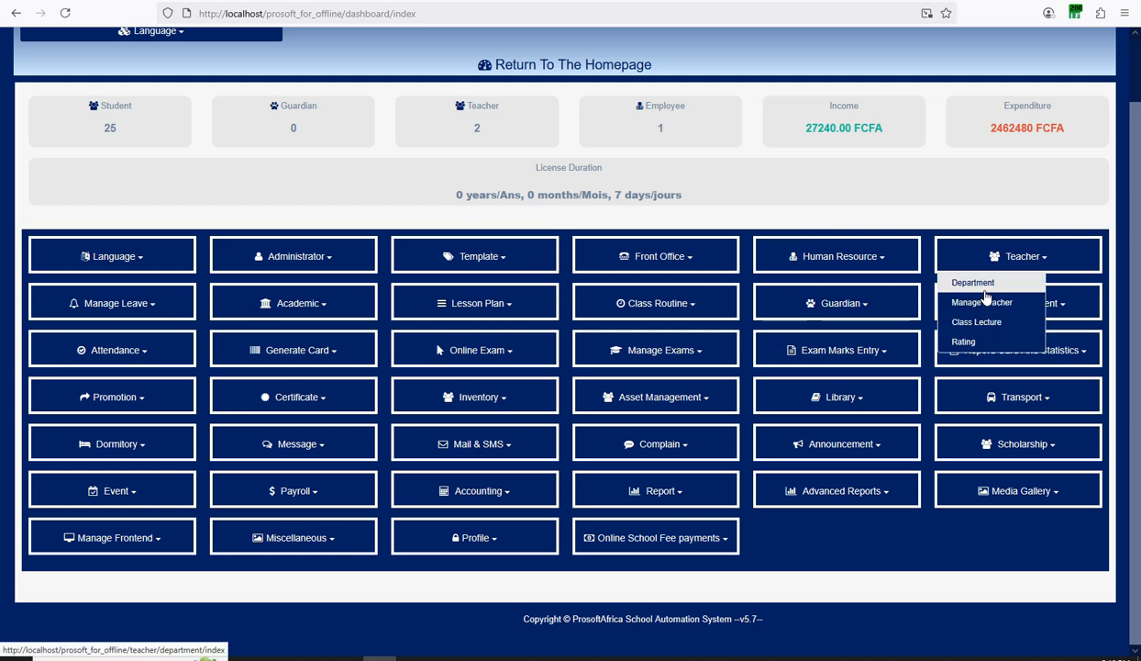
{"action": "left_click", "coordinate": [952, 228]}
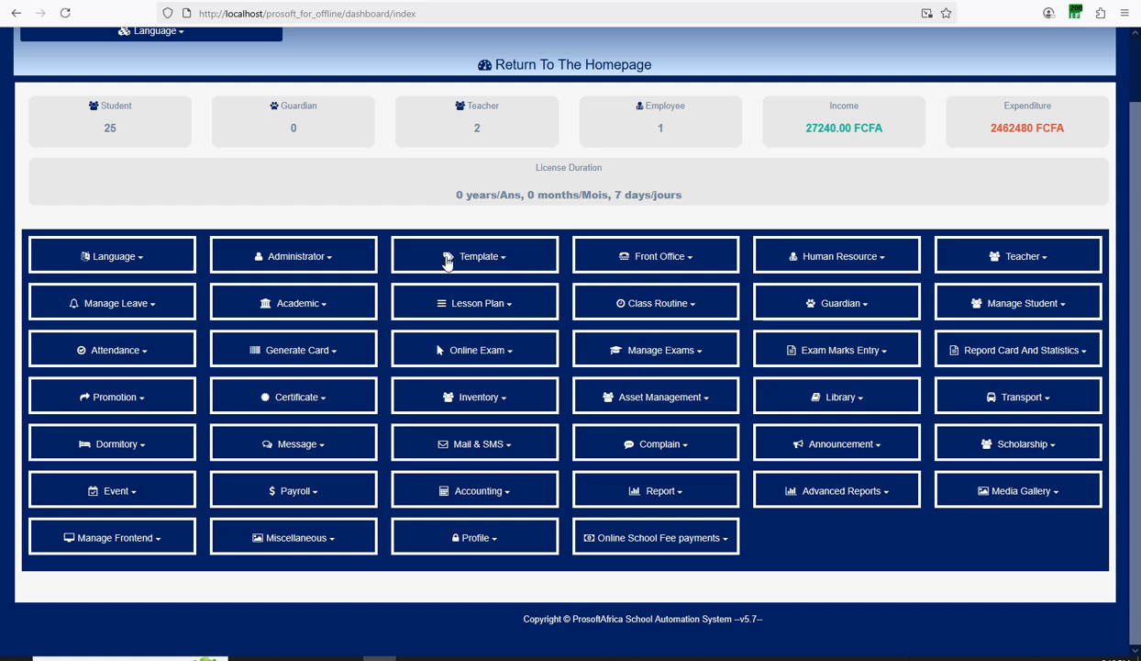
{"action": "left_click", "coordinate": [141, 261]}
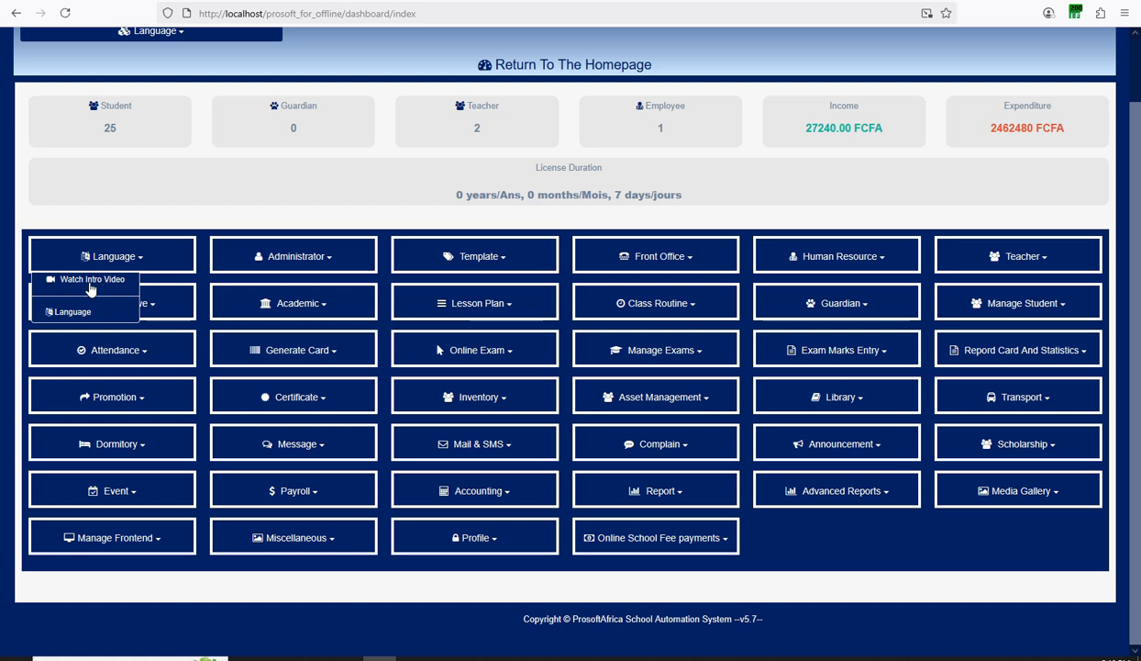
Play the intro video from the Language menu, then close it.
{"action": "left_click", "coordinate": [161, 229]}
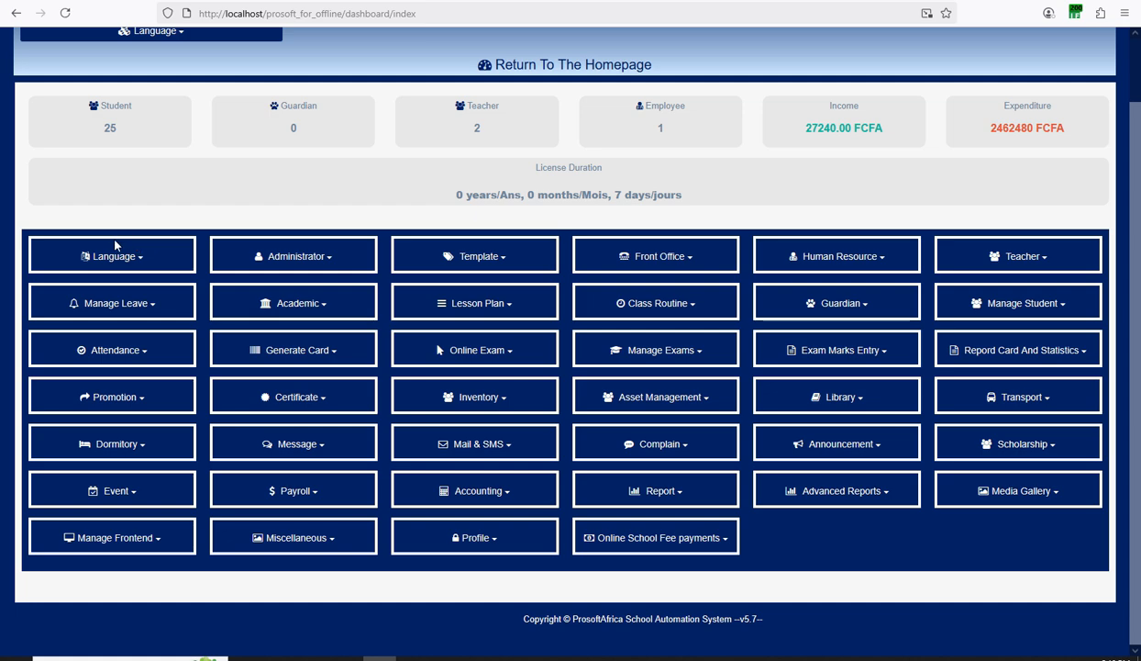
{"action": "left_click", "coordinate": [142, 258]}
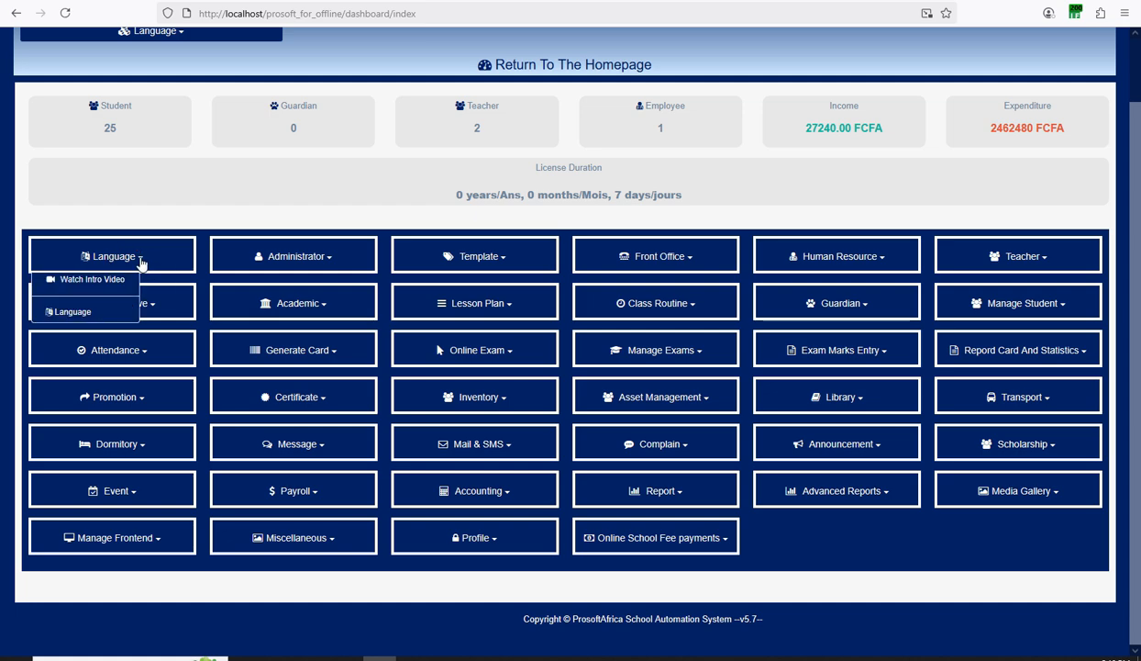
{"action": "left_click", "coordinate": [81, 285]}
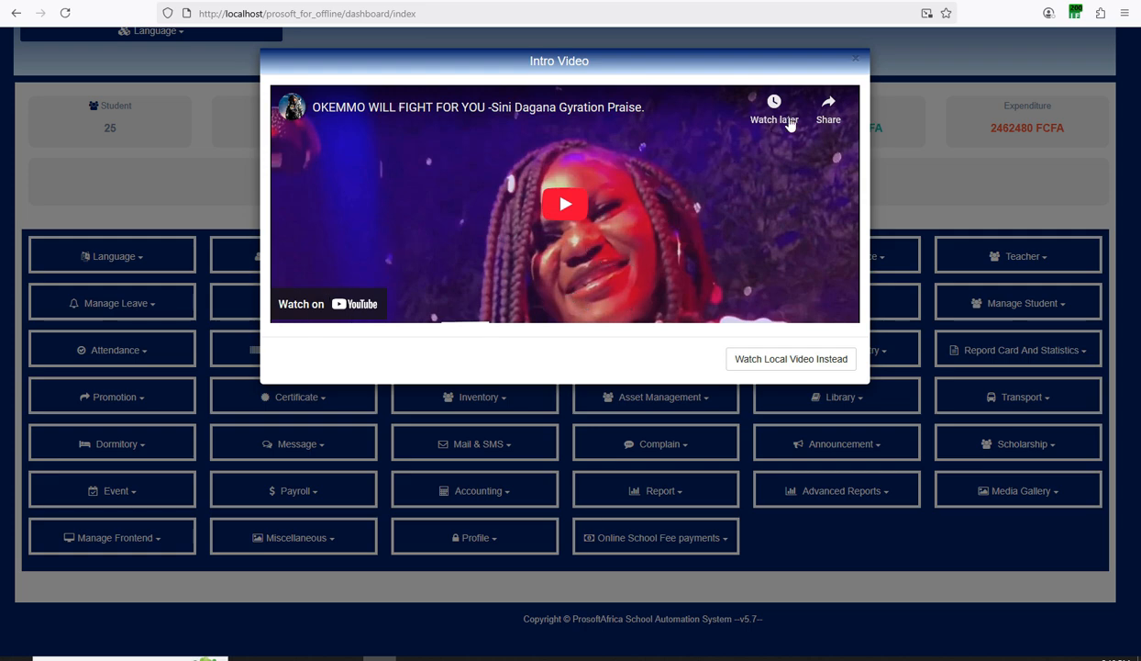
{"action": "left_click", "coordinate": [856, 61]}
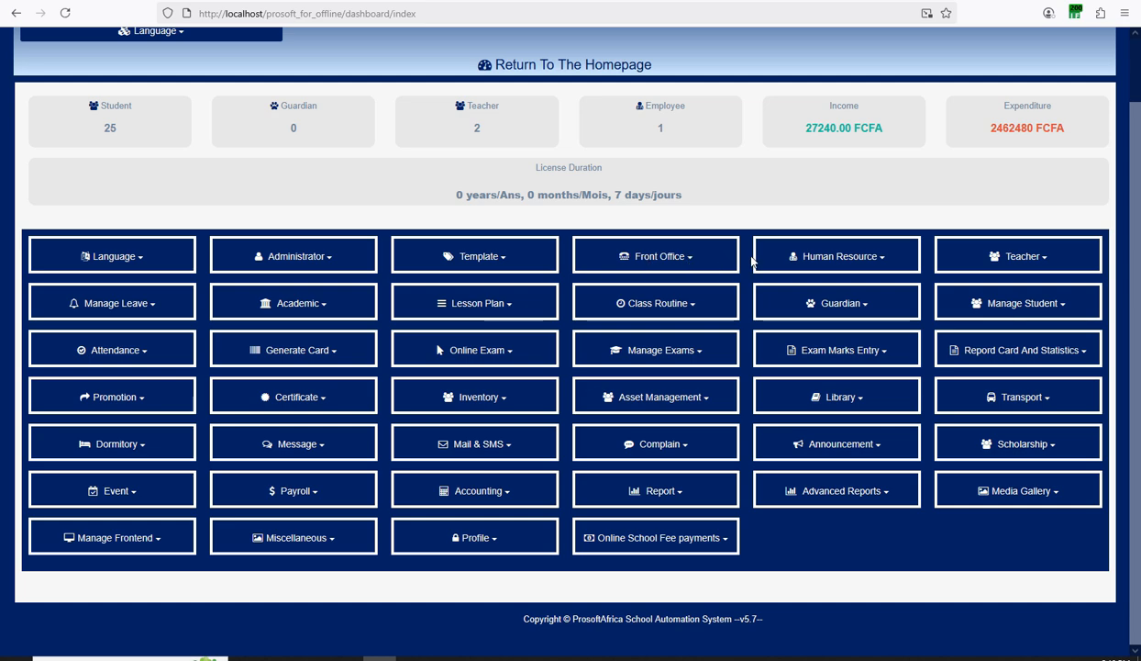
Reopen the Language dropdown showing Watch Intro Video and Language choices.
{"action": "left_click", "coordinate": [135, 259]}
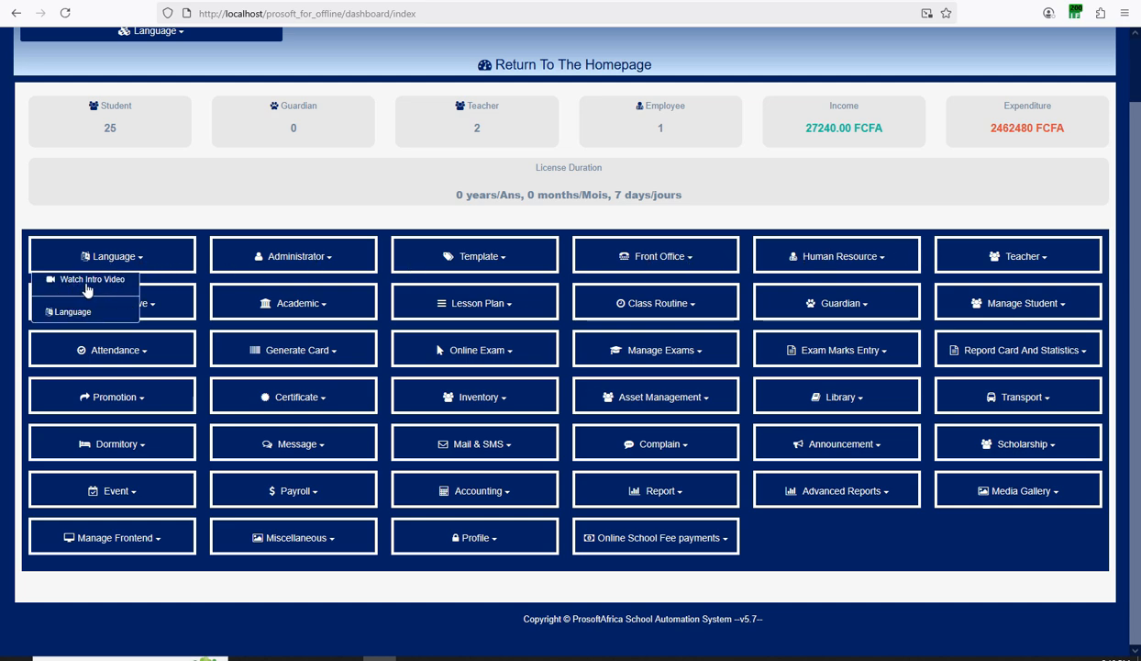
{"action": "left_click", "coordinate": [168, 227]}
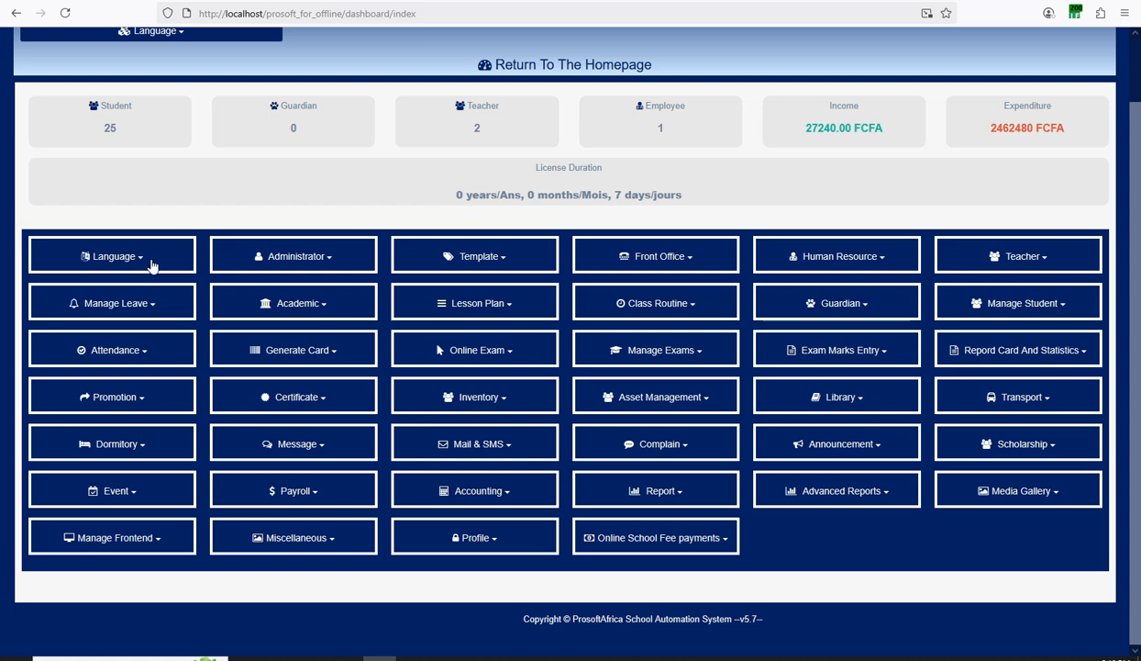
{"action": "left_click", "coordinate": [140, 256]}
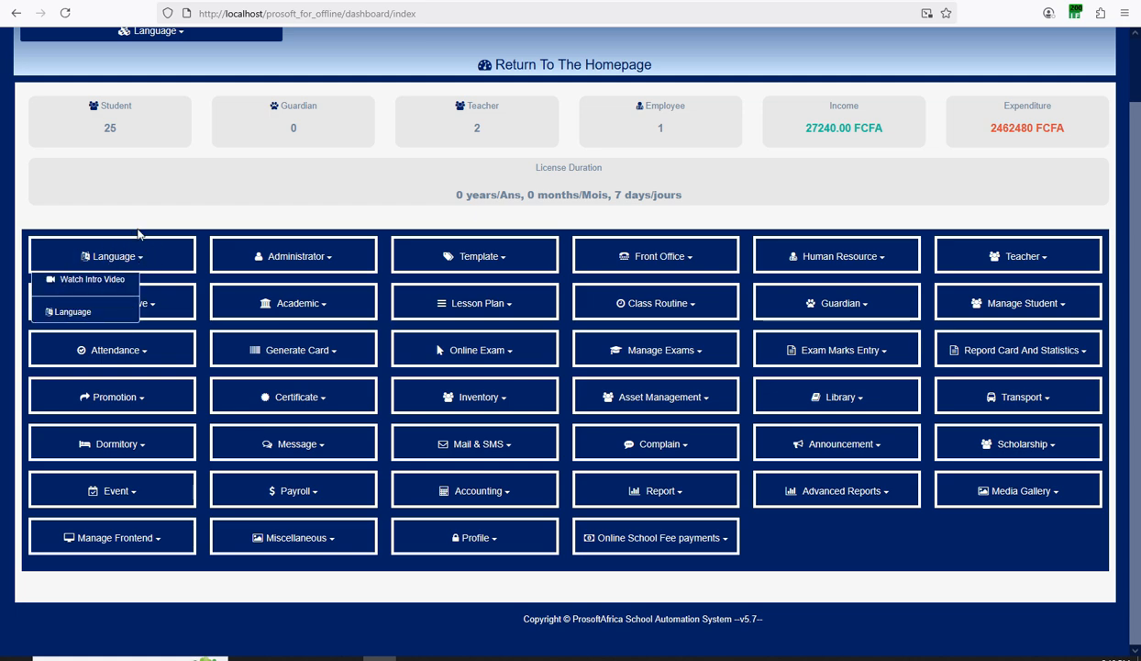
Open and close the Administrator, Template and Front Office dropdowns in turn, leaving menus closed.
{"action": "left_click", "coordinate": [300, 263]}
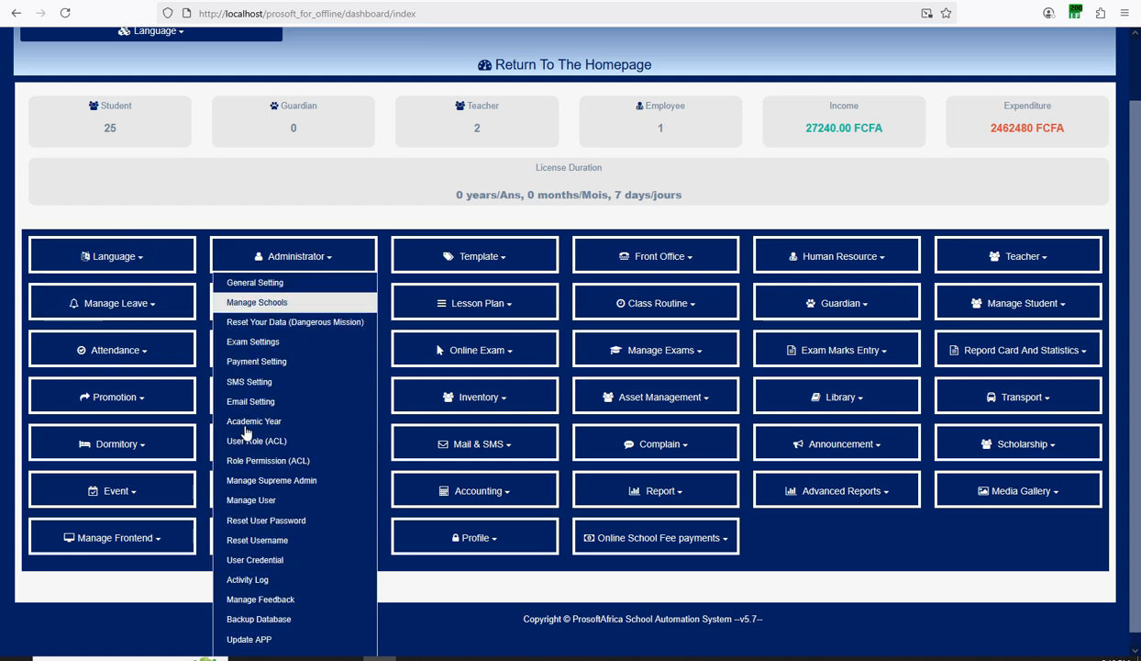
{"action": "left_click", "coordinate": [409, 232]}
{"action": "left_click", "coordinate": [449, 253]}
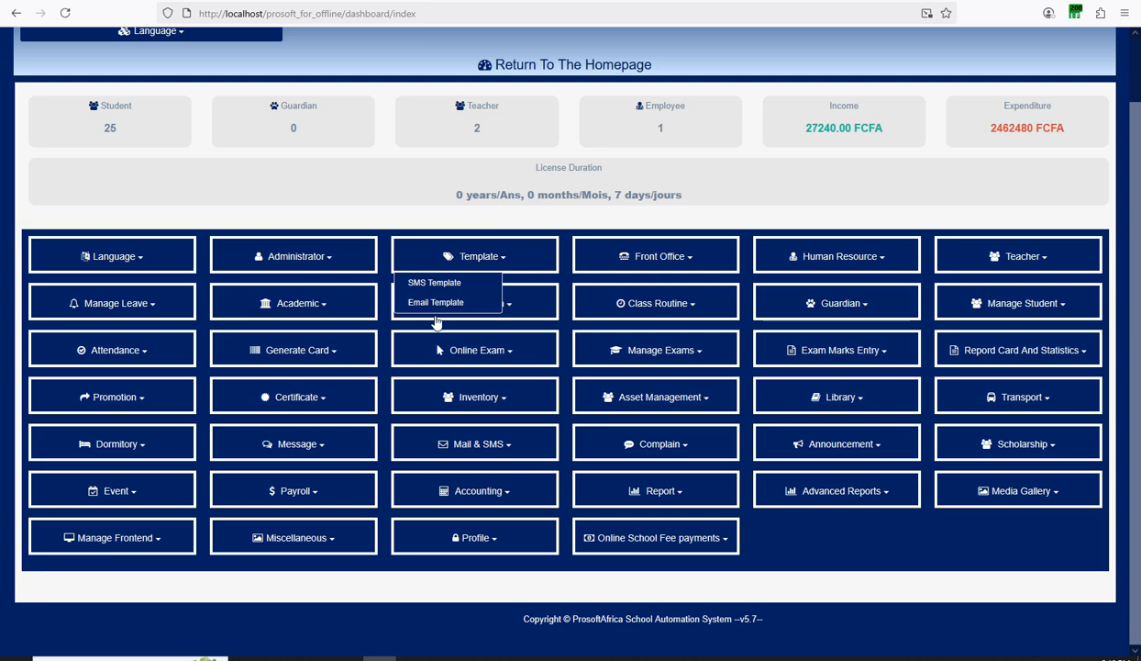
{"action": "left_click", "coordinate": [520, 237]}
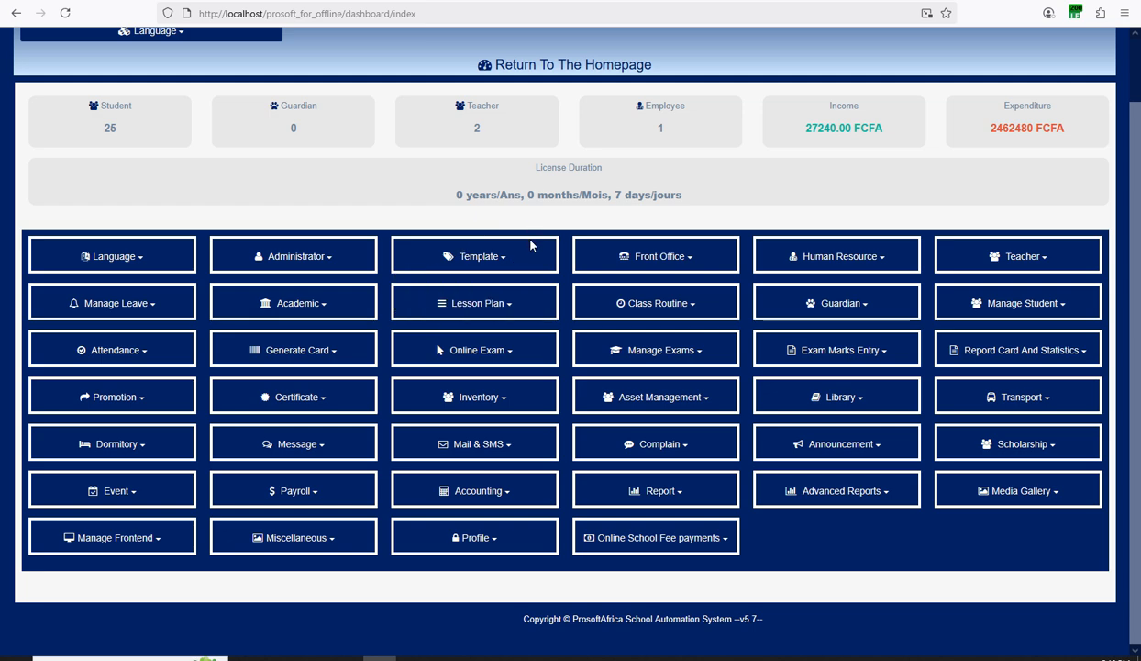
{"action": "left_click", "coordinate": [691, 258]}
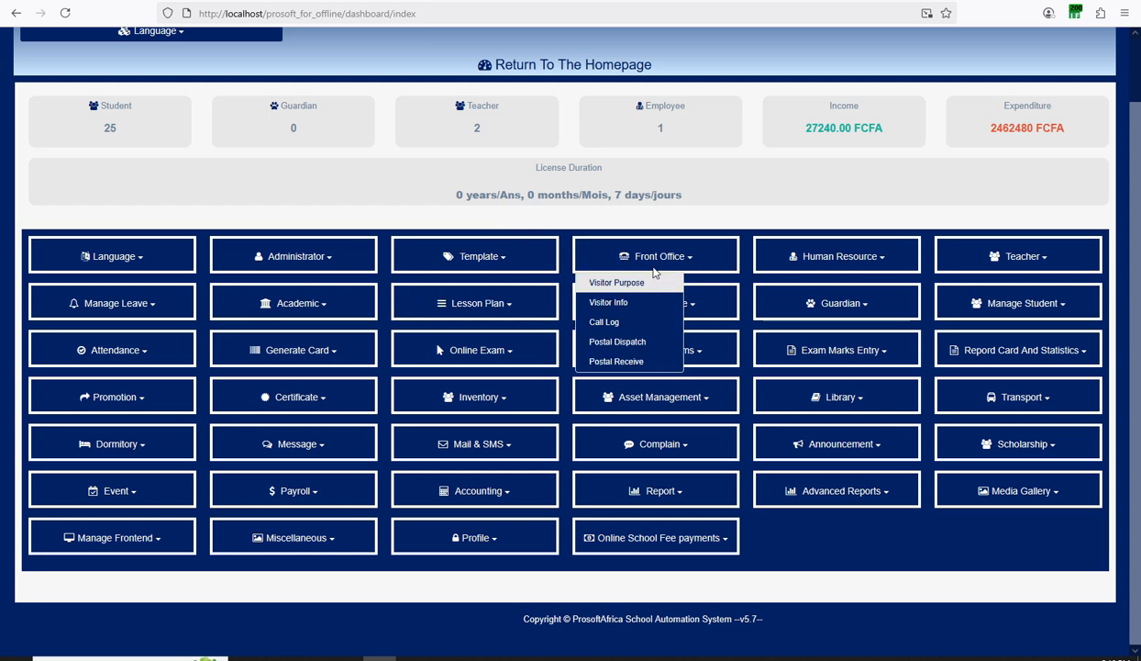
{"action": "left_click", "coordinate": [876, 223]}
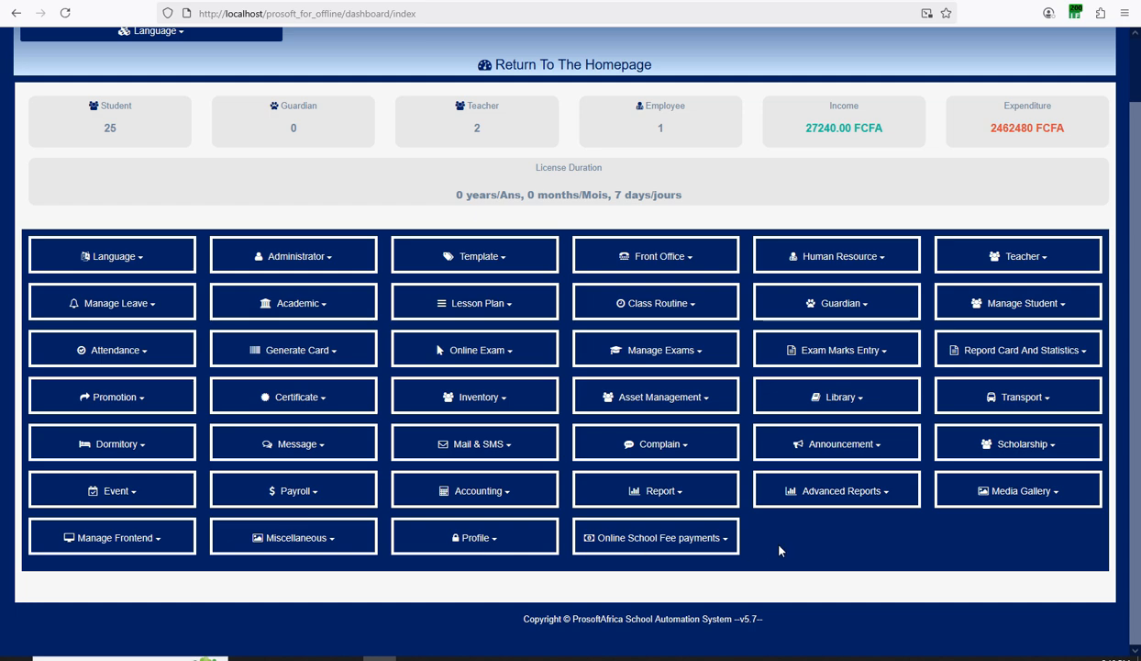
{"action": "scroll", "coordinate": [882, 527], "scroll_direction": "up", "scroll_amount": 2}
{"action": "scroll", "coordinate": [832, 486], "scroll_direction": "down", "scroll_amount": 2}
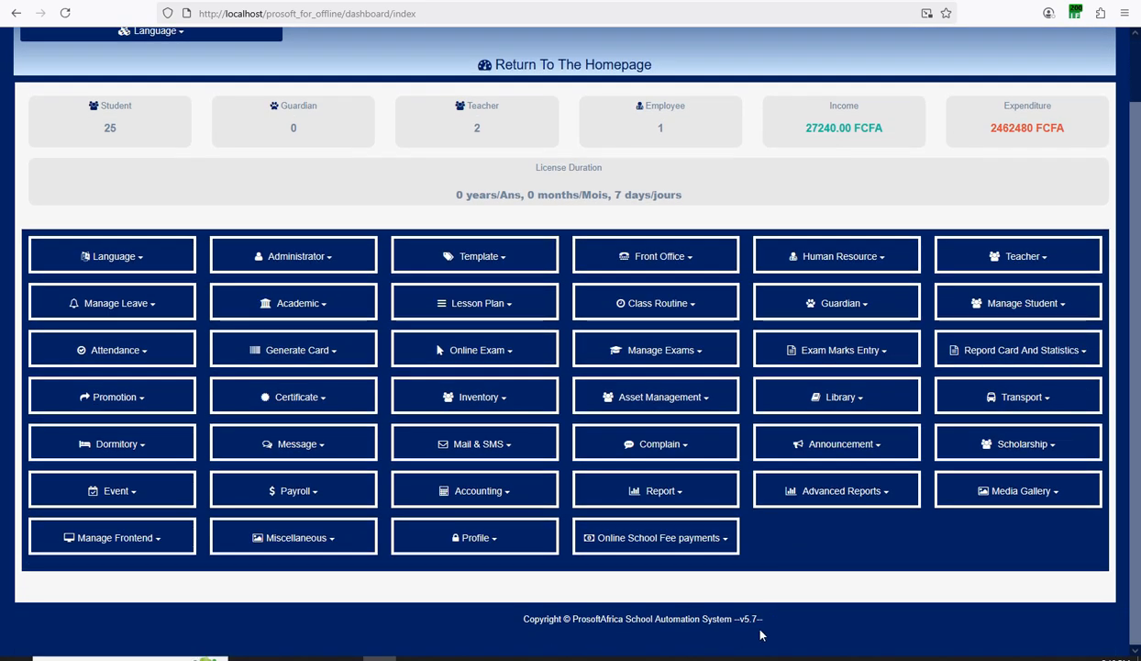
{"action": "left_click", "coordinate": [712, 658]}
{"action": "left_click", "coordinate": [925, 588]}
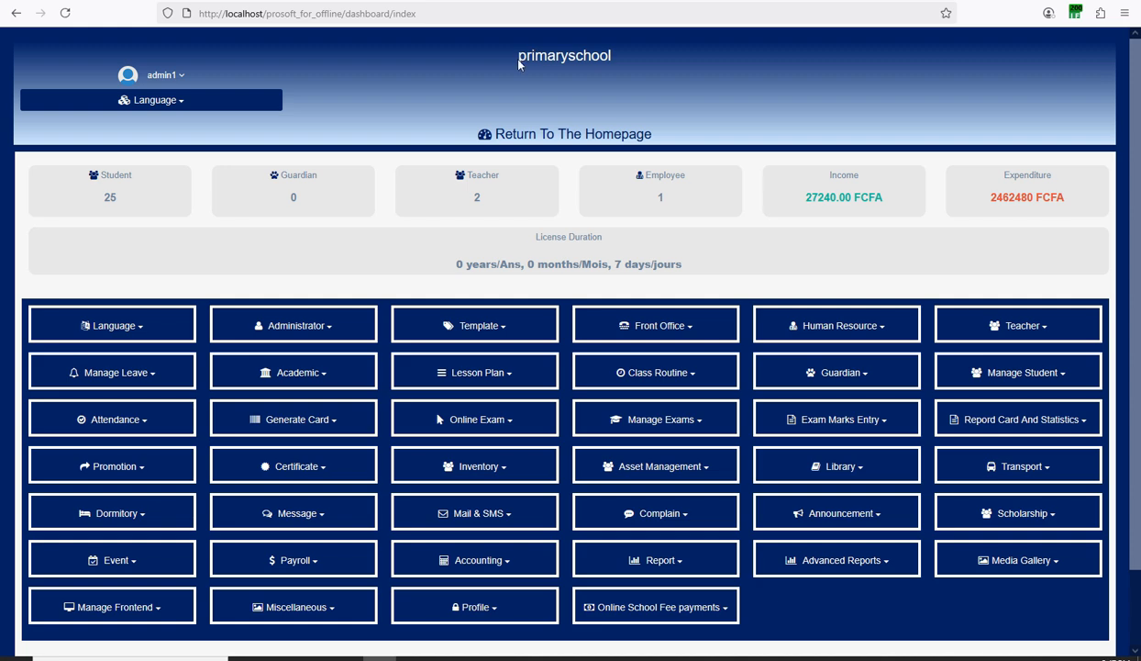
Highlight the primaryschool name and licence days, then log out via the admin1 menu.
{"action": "left_click_drag", "start_coordinate": [519, 62], "coordinate": [629, 63]}
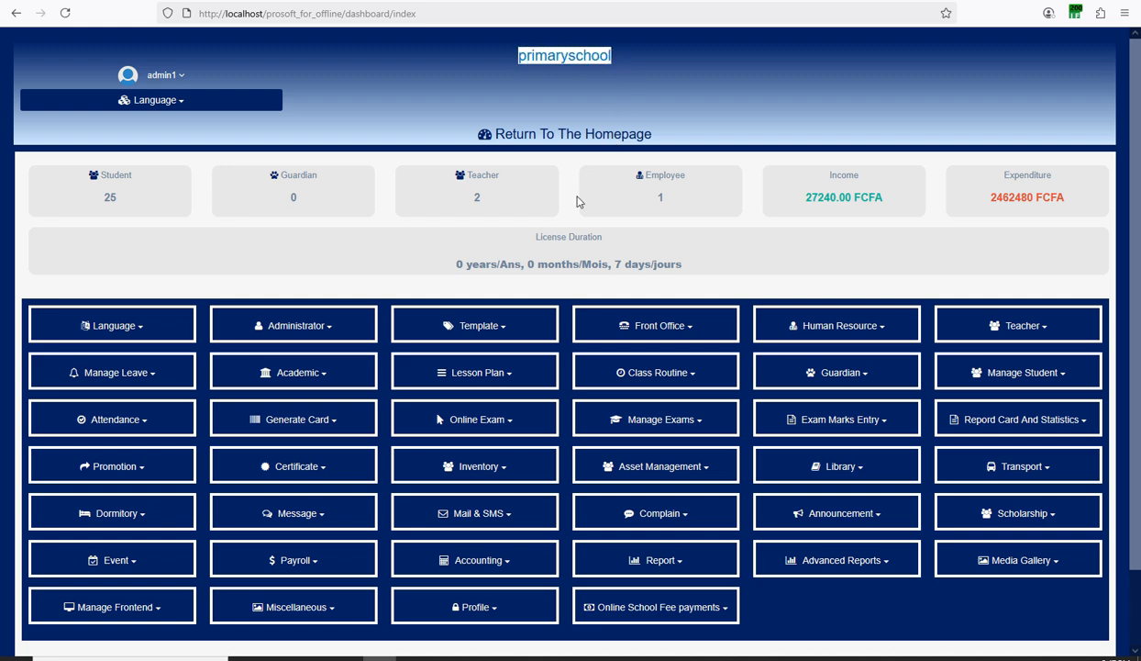
{"action": "left_click_drag", "start_coordinate": [682, 266], "coordinate": [625, 272]}
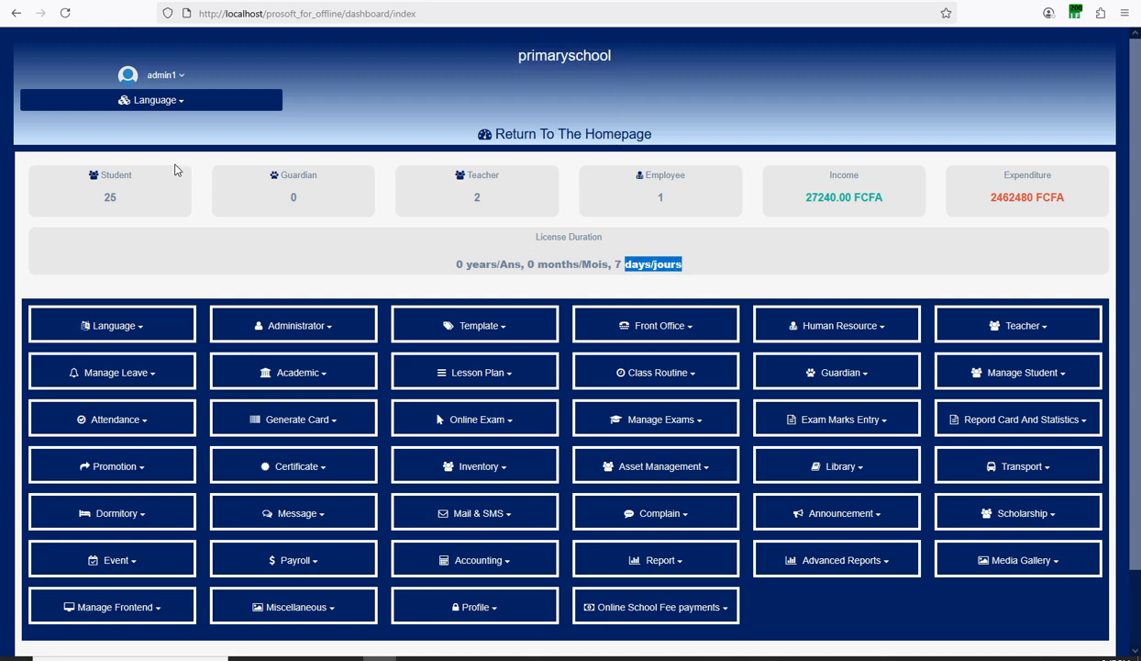
{"action": "left_click", "coordinate": [176, 78]}
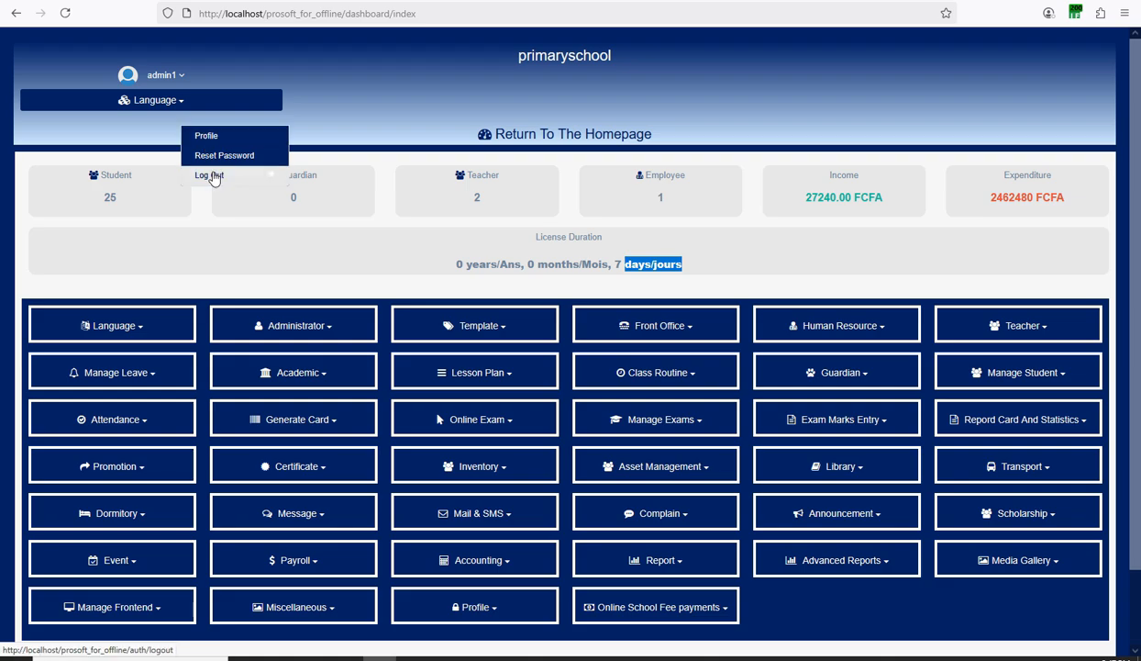
{"action": "left_click", "coordinate": [211, 176]}
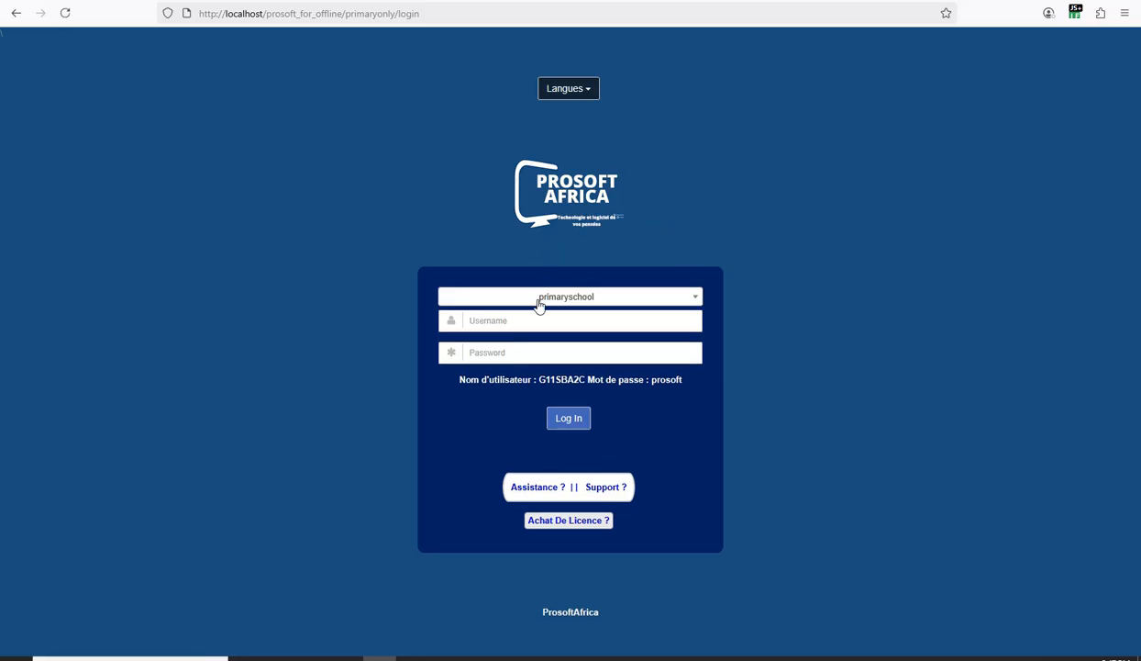
Select the secondarytype2 school and copy the hinted sample username into the username field.
{"action": "left_click", "coordinate": [576, 301]}
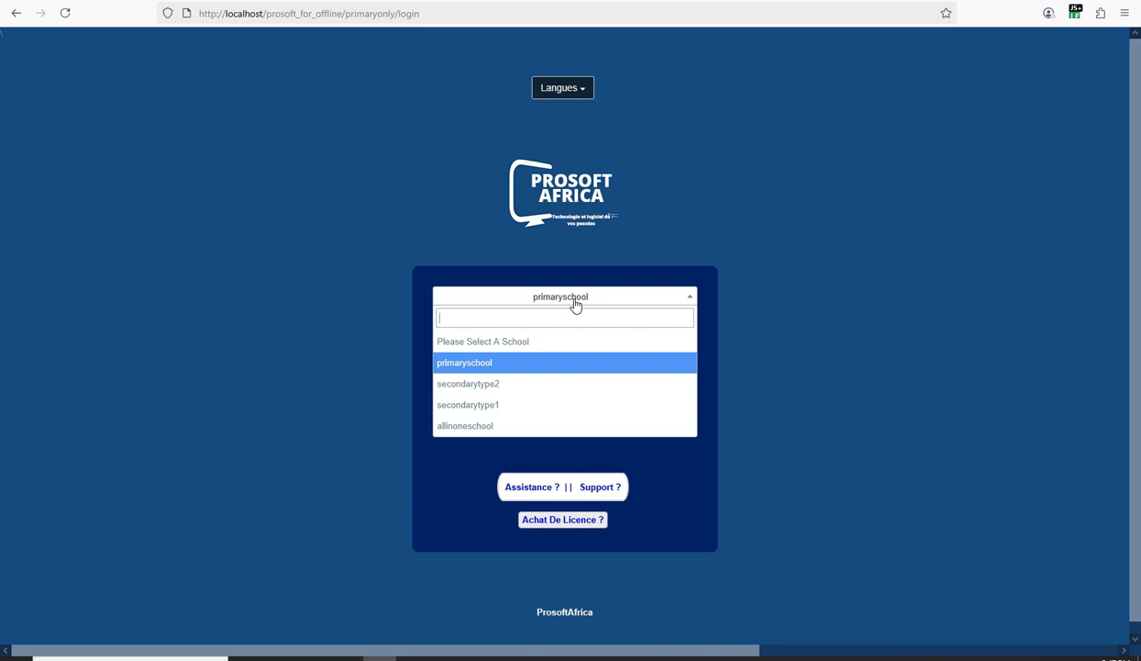
{"action": "left_click", "coordinate": [480, 386]}
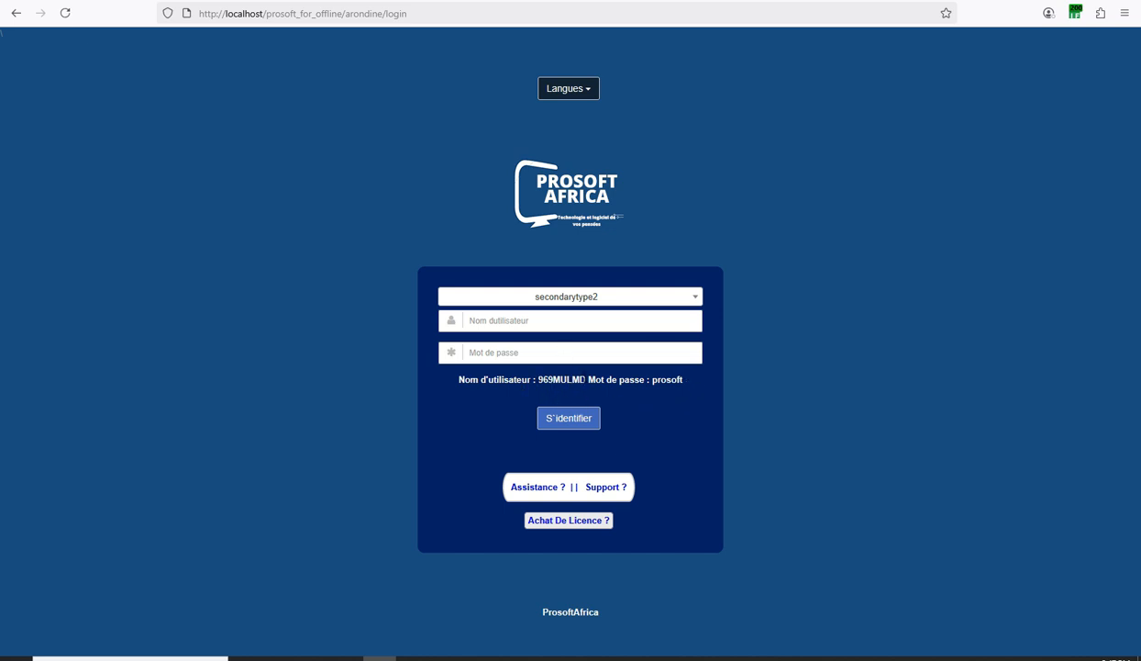
{"action": "left_click_drag", "start_coordinate": [585, 378], "coordinate": [553, 378]}
{"action": "right_click", "coordinate": [553, 379]}
{"action": "left_click", "coordinate": [560, 385]}
{"action": "right_click", "coordinate": [486, 327]}
{"action": "left_click", "coordinate": [519, 449]}
Copy the hinted sample password into the password field, sign in, and decline saving it.
{"action": "double_click", "coordinate": [667, 378]}
{"action": "right_click", "coordinate": [667, 381]}
{"action": "left_click", "coordinate": [680, 397]}
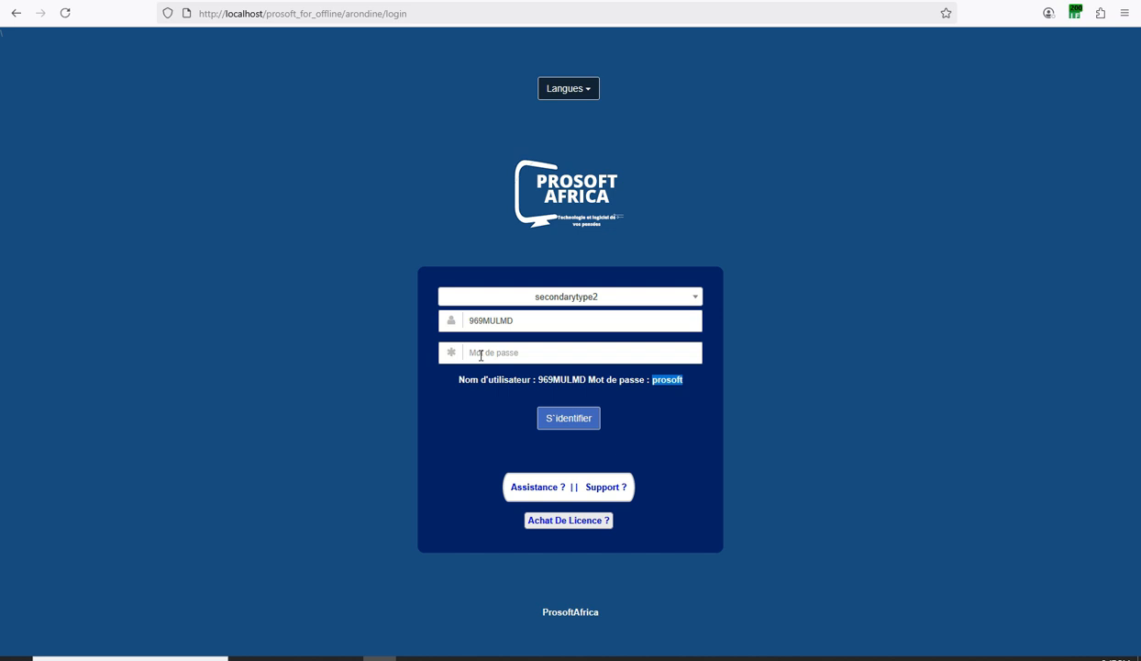
{"action": "right_click", "coordinate": [481, 355]}
{"action": "left_click", "coordinate": [503, 497]}
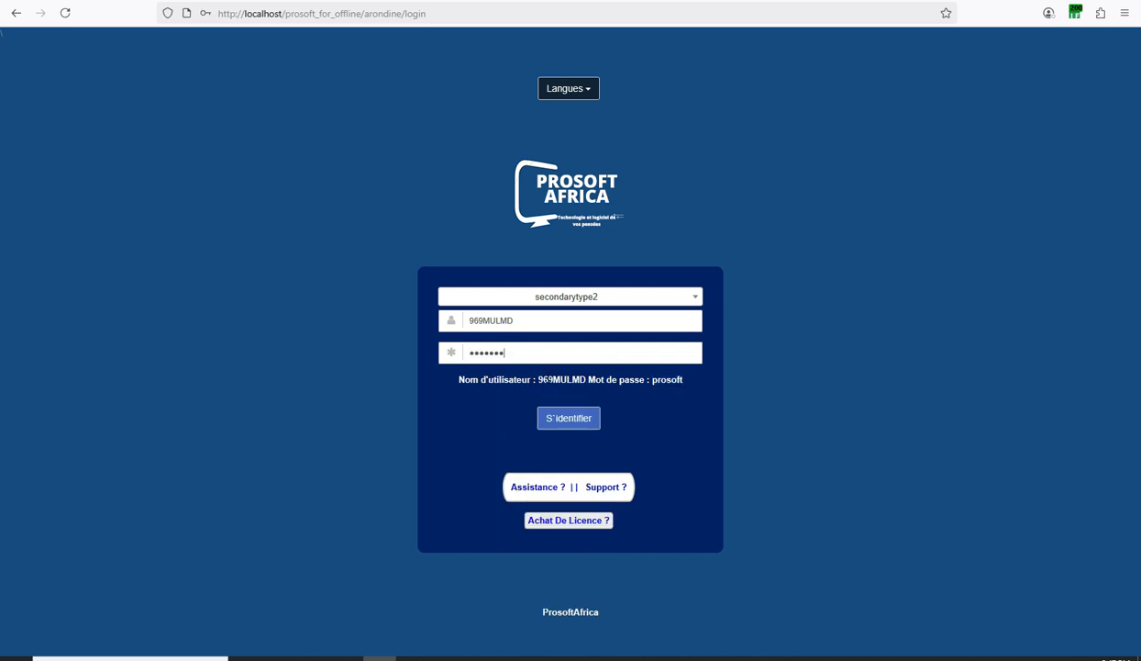
{"action": "left_click", "coordinate": [569, 426]}
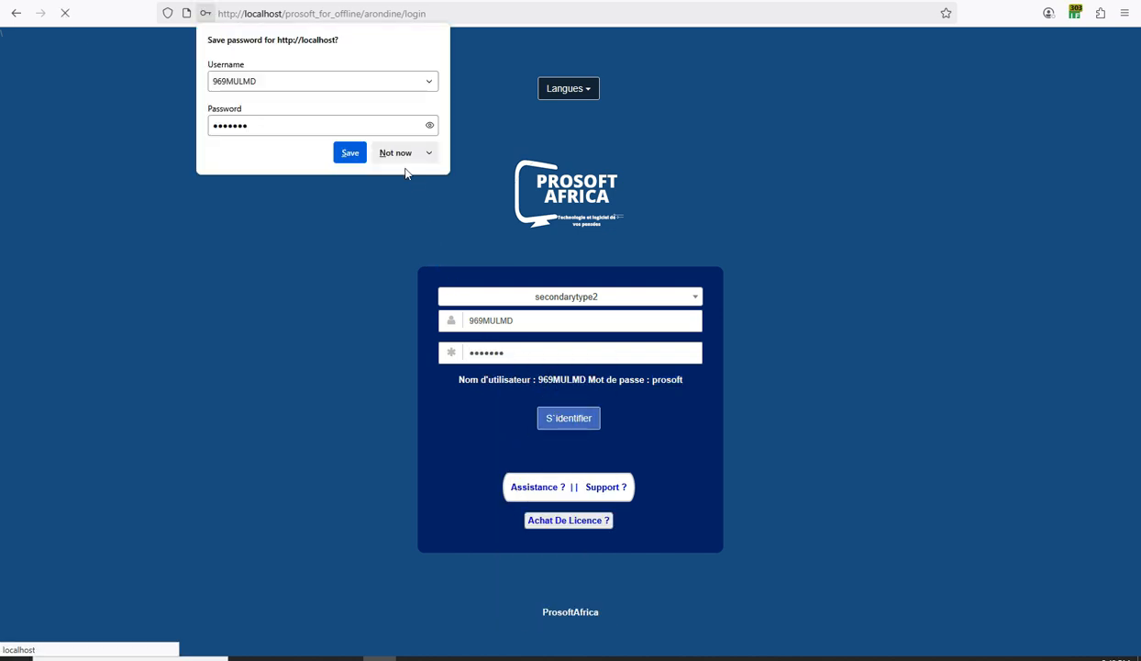
{"action": "left_click", "coordinate": [396, 153]}
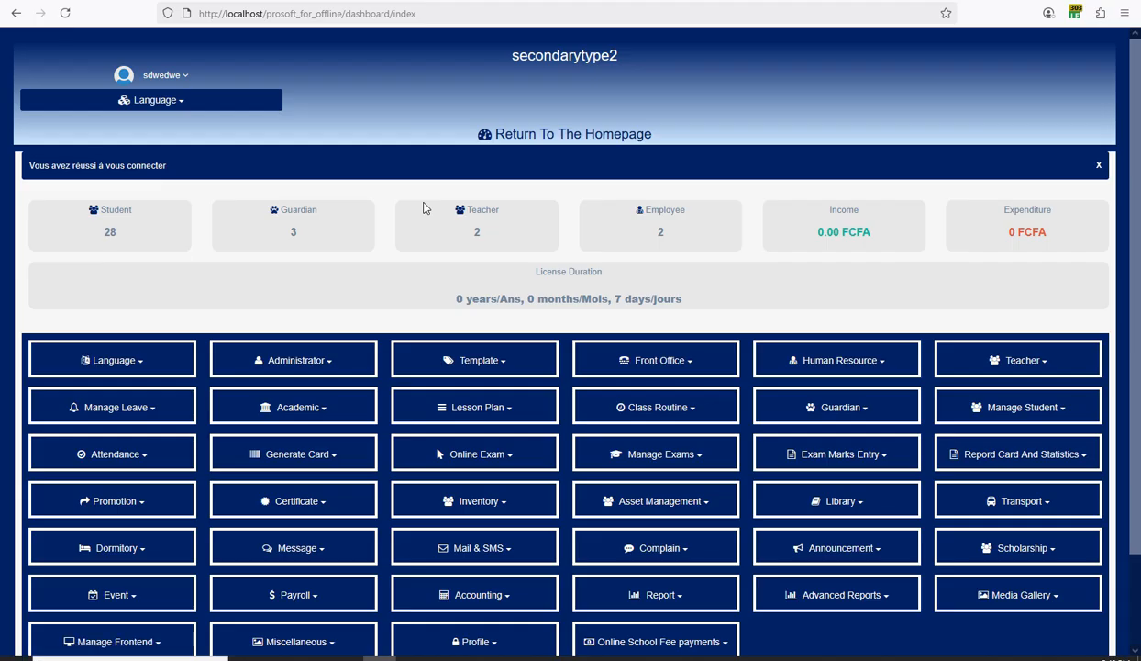
{"action": "scroll", "coordinate": [487, 196], "scroll_direction": "down", "scroll_amount": 2}
{"action": "scroll", "coordinate": [487, 198], "scroll_direction": "up", "scroll_amount": 2}
{"action": "scroll", "coordinate": [487, 198], "scroll_direction": "down", "scroll_amount": 2}
{"action": "scroll", "coordinate": [826, 359], "scroll_direction": "up", "scroll_amount": 1}
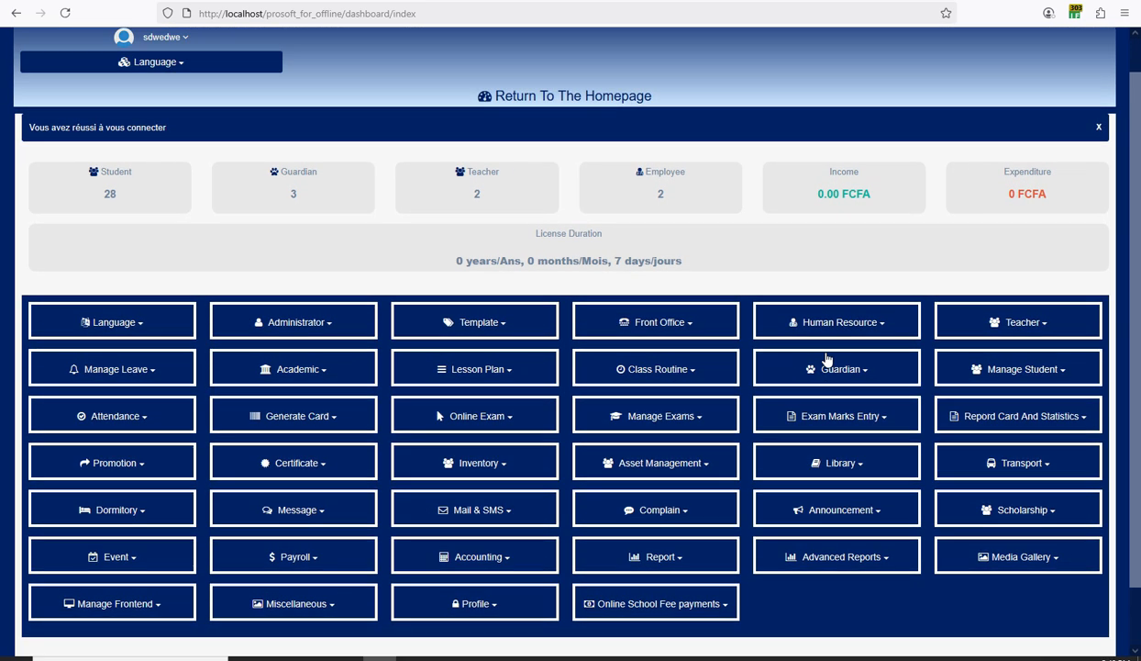
{"action": "scroll", "coordinate": [826, 359], "scroll_direction": "up", "scroll_amount": 1}
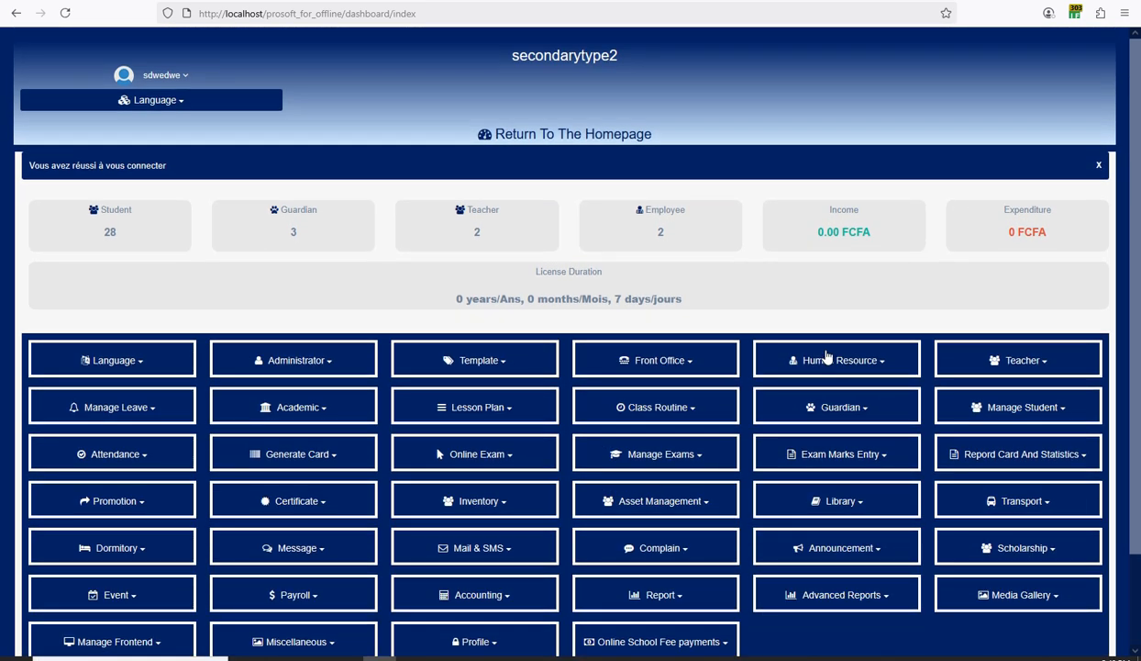
{"action": "scroll", "coordinate": [826, 357], "scroll_direction": "down", "scroll_amount": 2}
{"action": "scroll", "coordinate": [1046, 426], "scroll_direction": "down", "scroll_amount": 1}
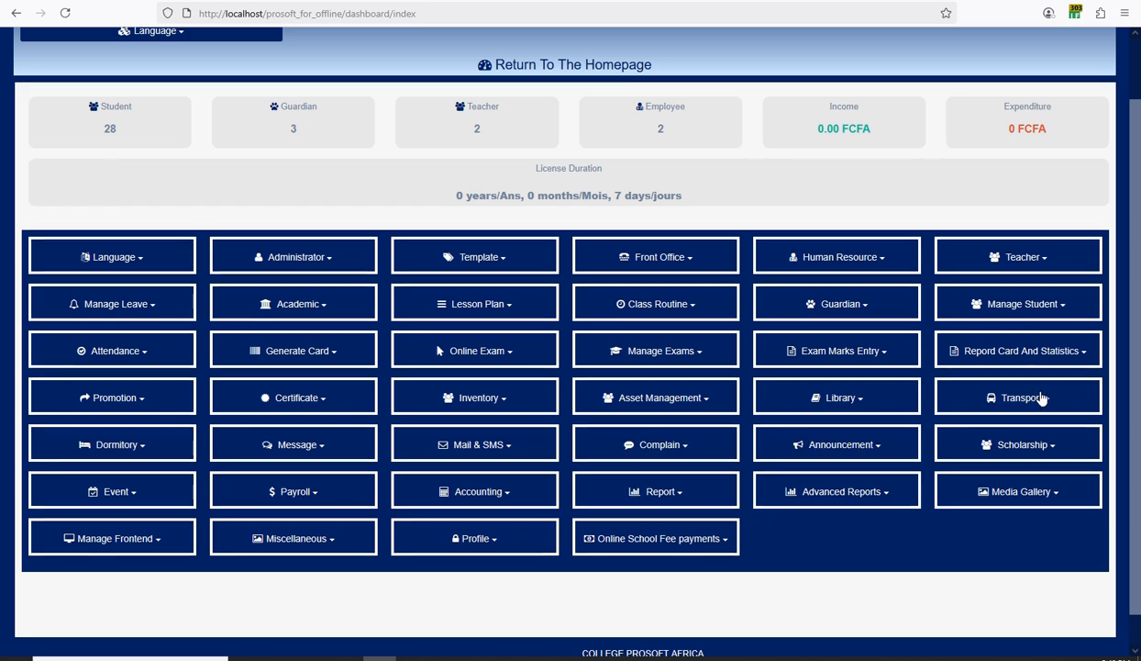
{"action": "scroll", "coordinate": [522, 262], "scroll_direction": "up", "scroll_amount": 2}
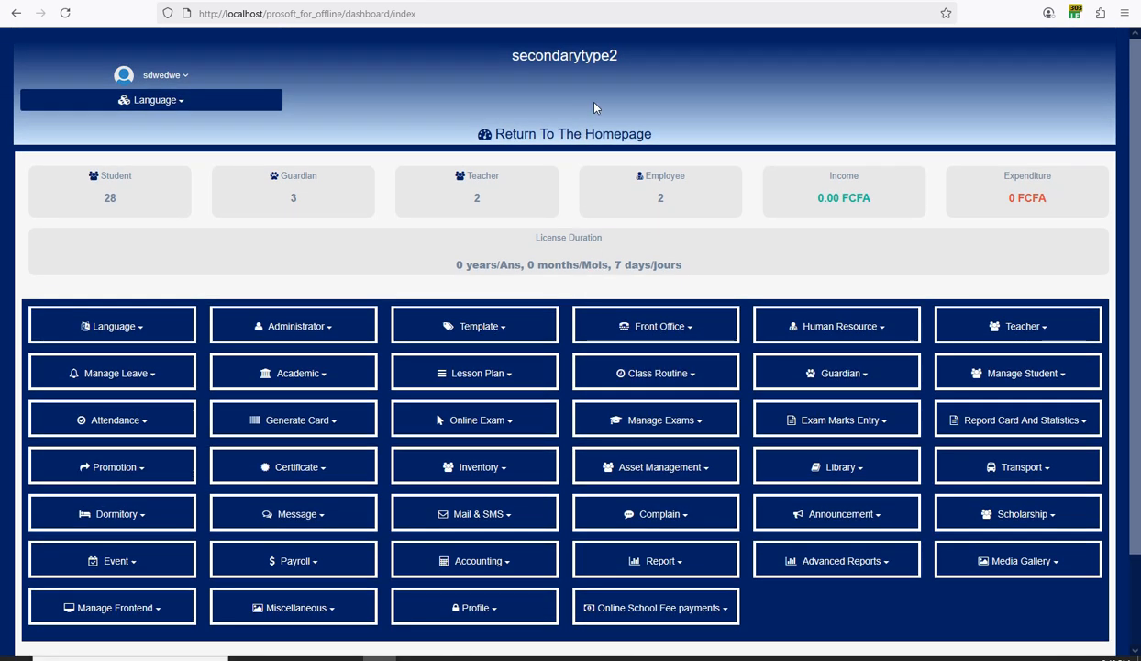
{"action": "left_click_drag", "start_coordinate": [618, 56], "coordinate": [520, 56]}
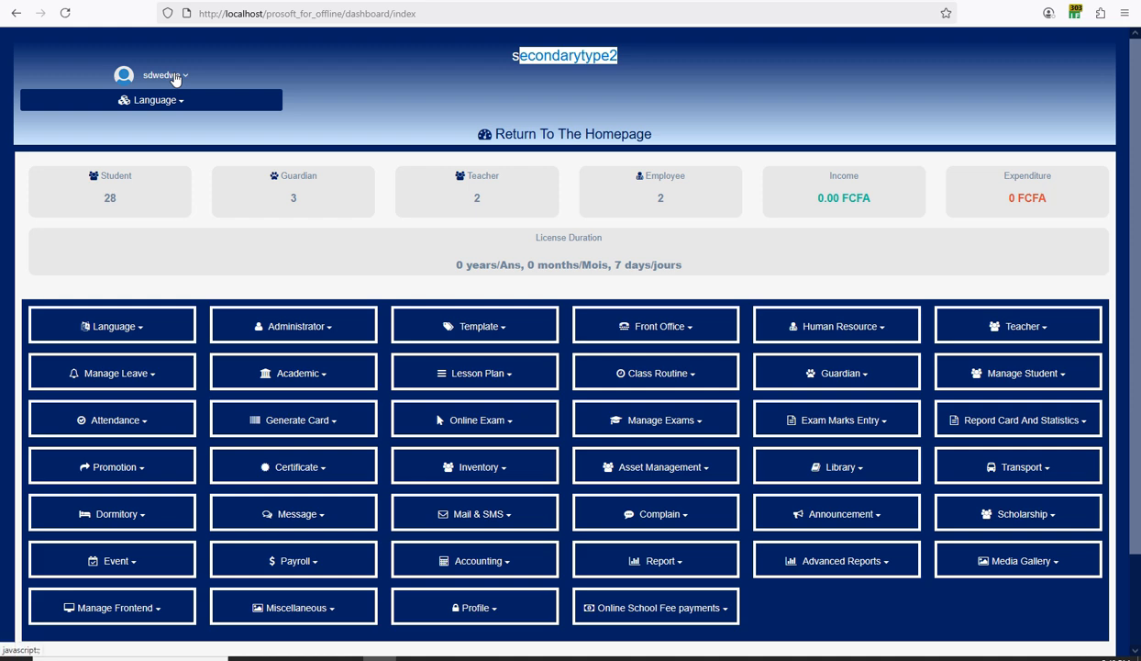
{"action": "scroll", "coordinate": [711, 381], "scroll_direction": "down", "scroll_amount": 2}
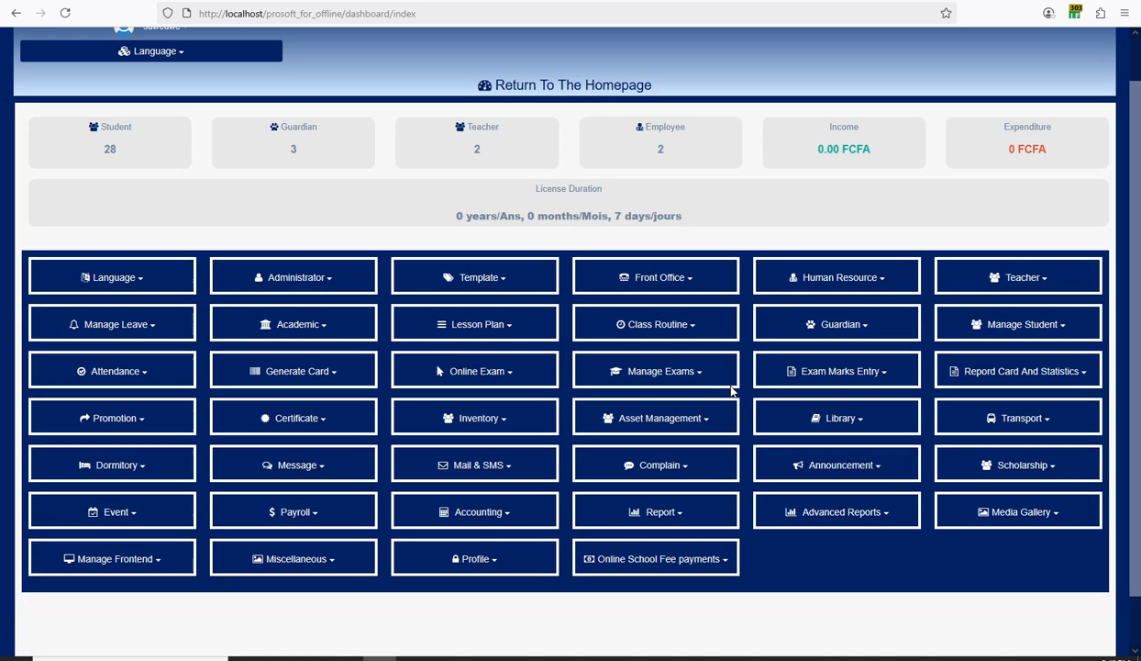
{"action": "left_click", "coordinate": [1054, 317]}
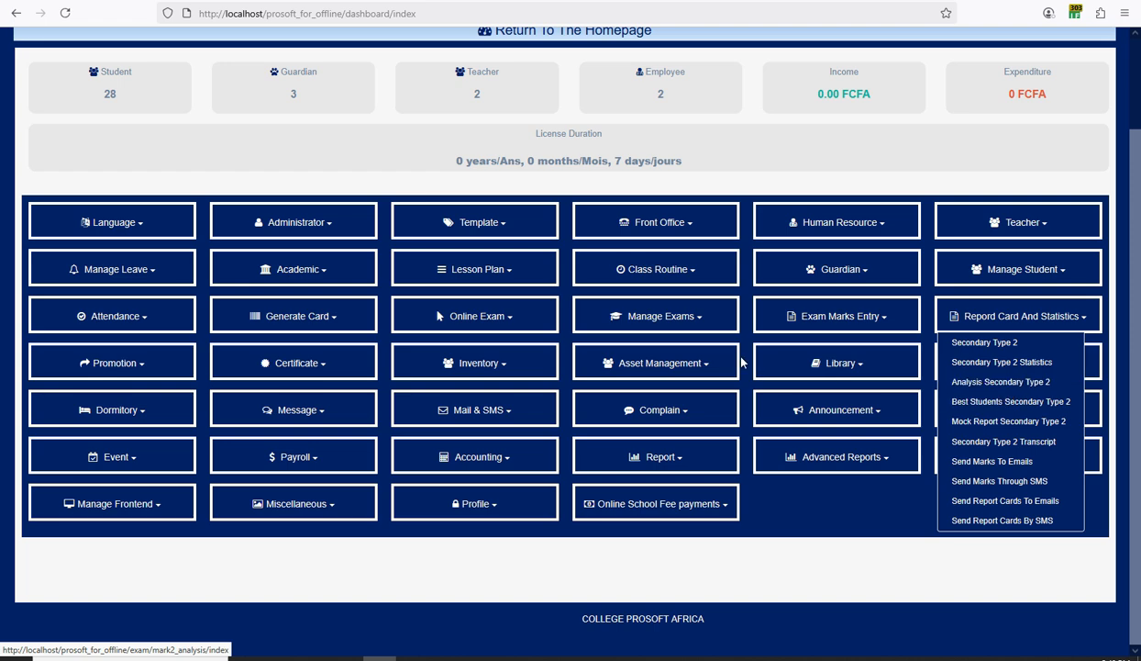
{"action": "left_click", "coordinate": [495, 459]}
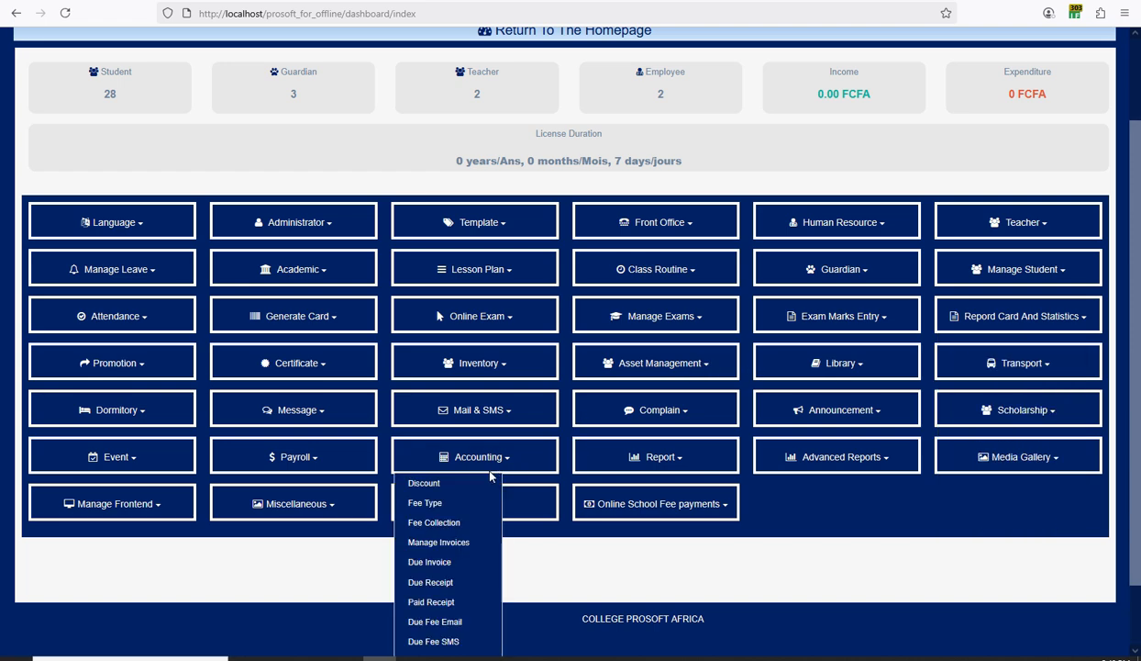
{"action": "scroll", "coordinate": [483, 484], "scroll_direction": "down", "scroll_amount": 2}
{"action": "left_click", "coordinate": [666, 398]}
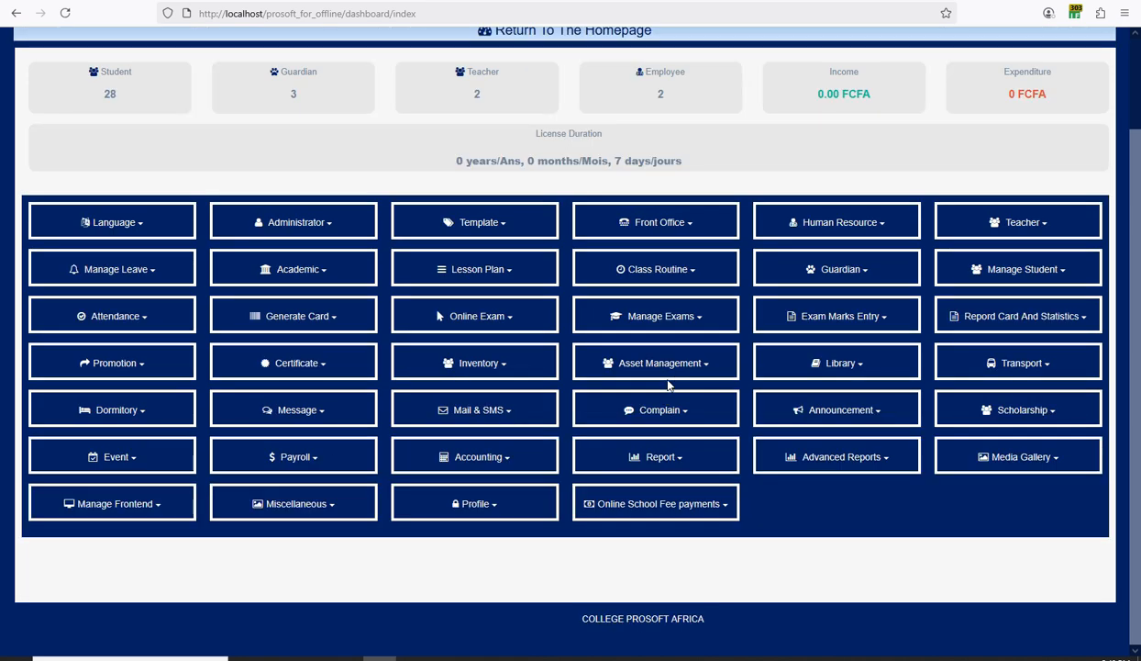
{"action": "left_click", "coordinate": [665, 454]}
{"action": "scroll", "coordinate": [665, 453], "scroll_direction": "down", "scroll_amount": 3}
{"action": "scroll", "coordinate": [648, 488], "scroll_direction": "up", "scroll_amount": 5}
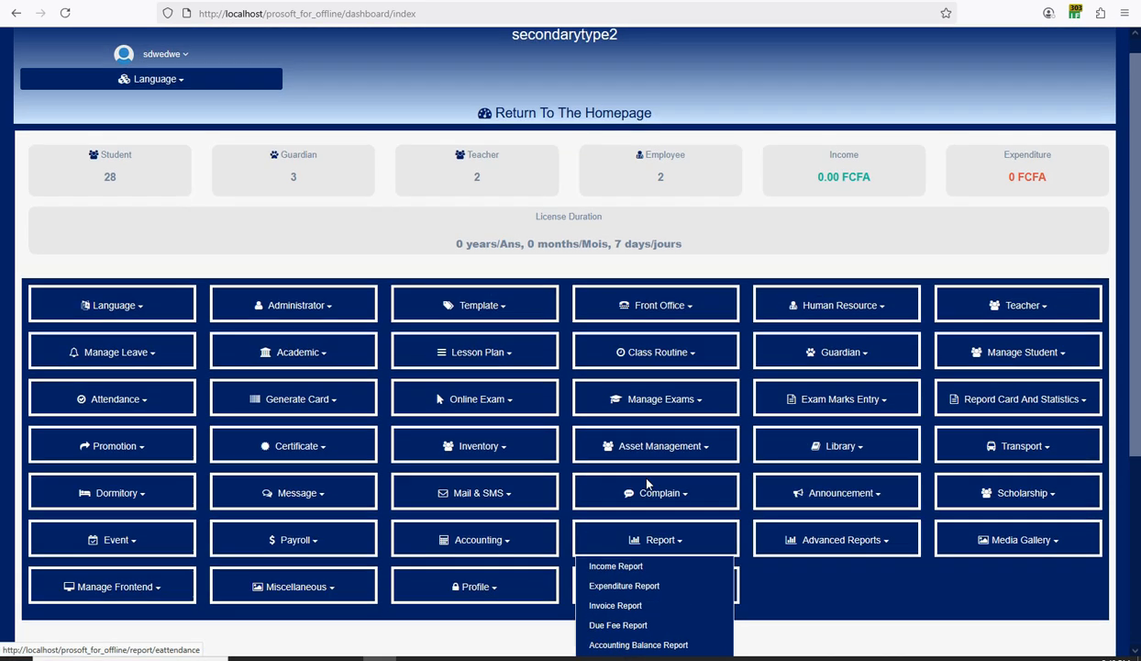
{"action": "left_click", "coordinate": [713, 279]}
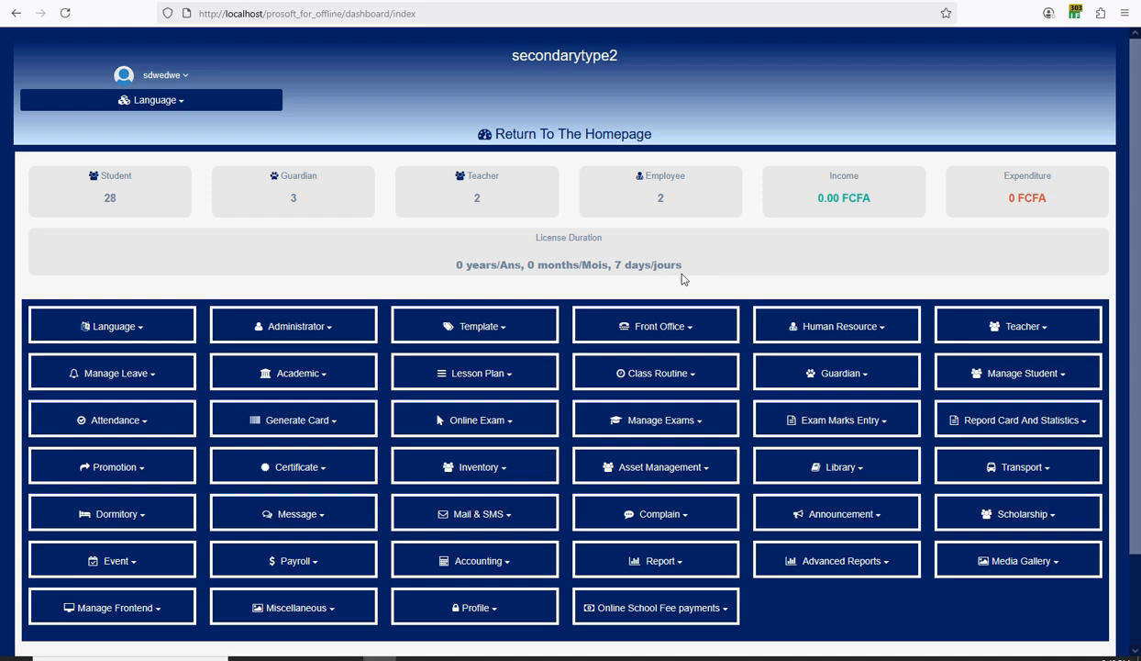
Log out of secondarytype2, switch the login page to English, and go to License Purchase.
{"action": "left_click", "coordinate": [179, 79]}
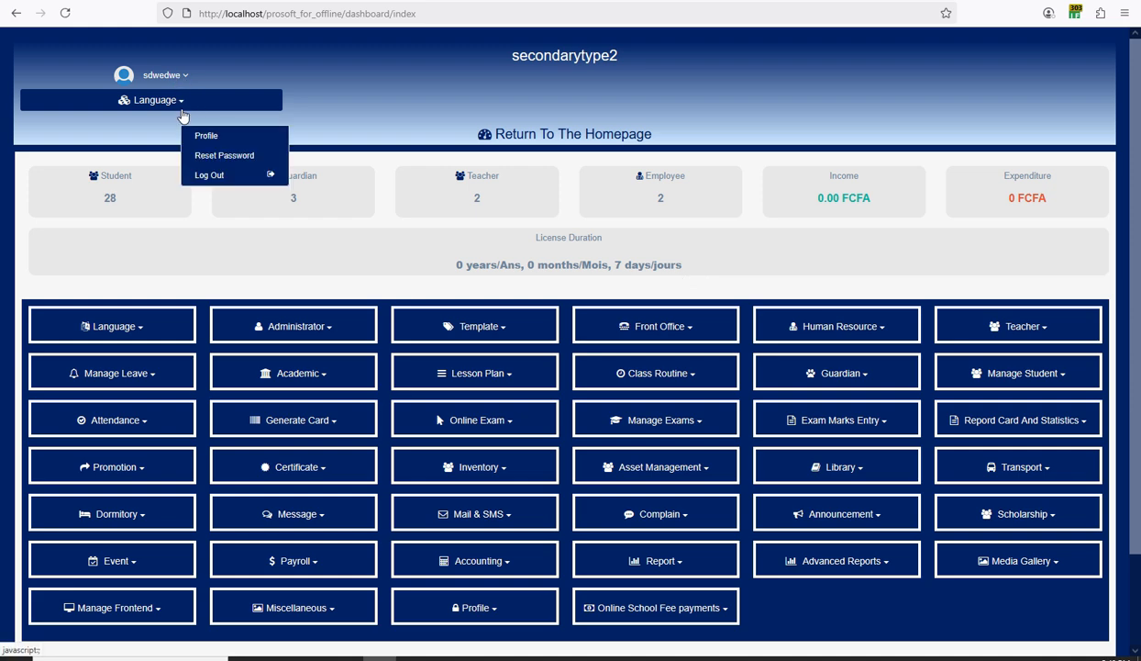
{"action": "left_click", "coordinate": [208, 176]}
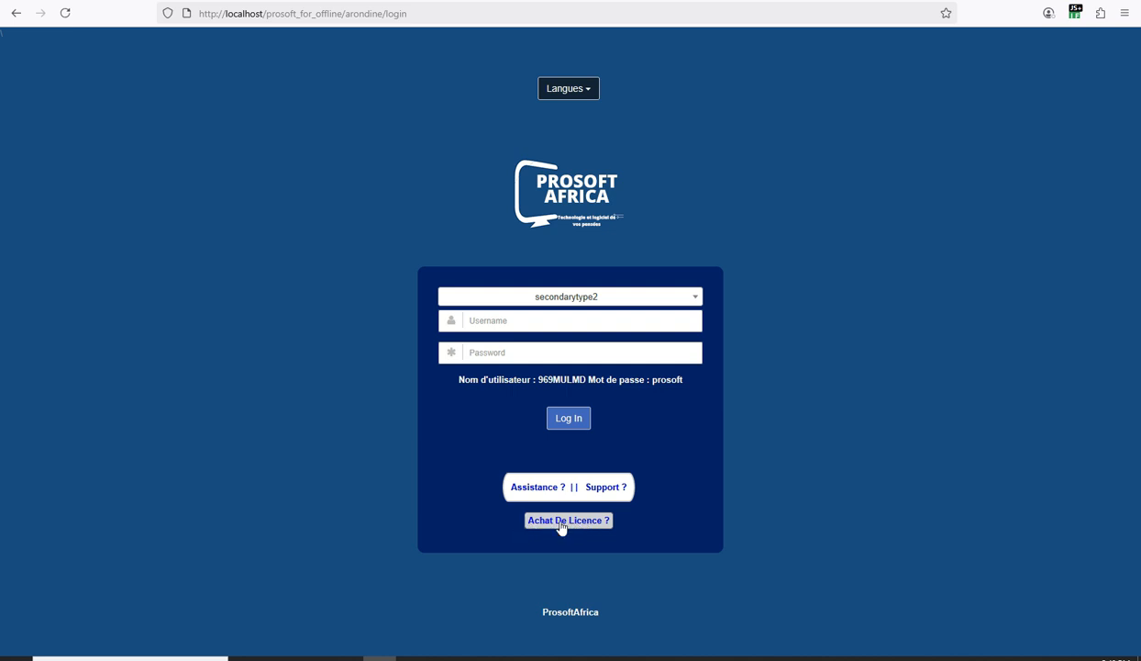
{"action": "left_click", "coordinate": [565, 89]}
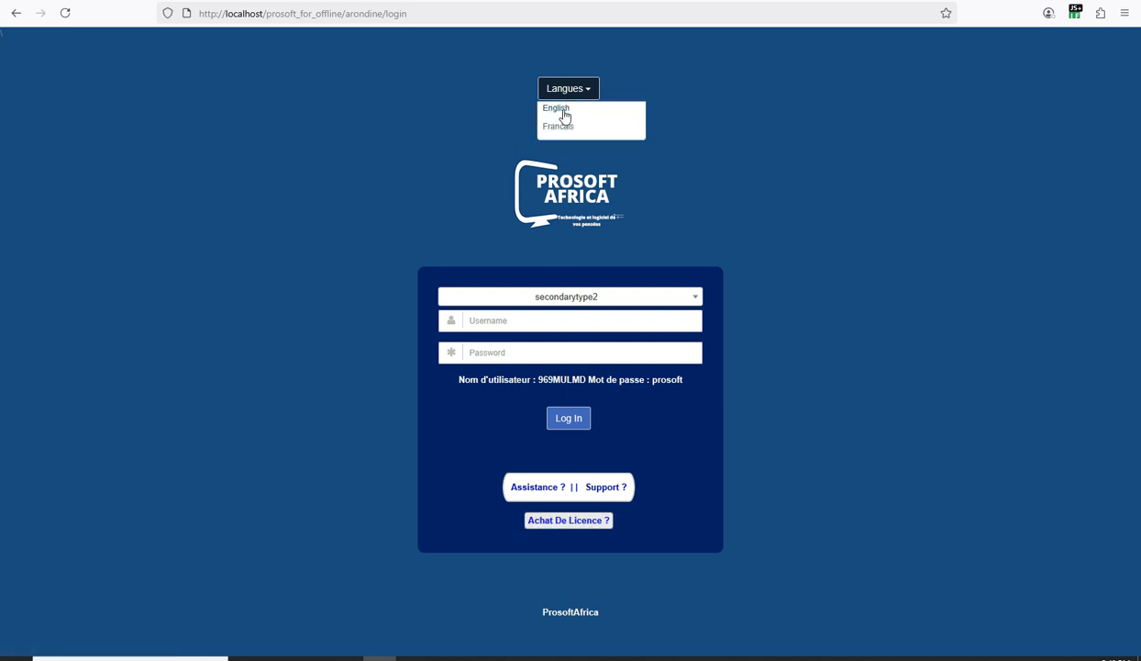
{"action": "left_click", "coordinate": [556, 107]}
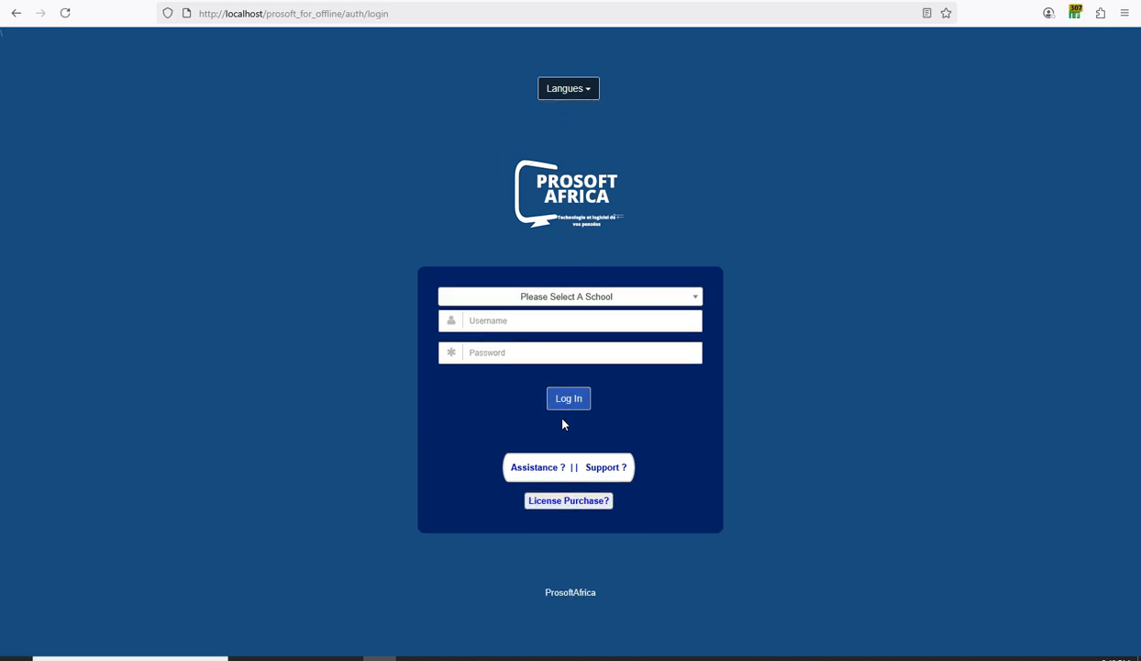
{"action": "left_click", "coordinate": [562, 502]}
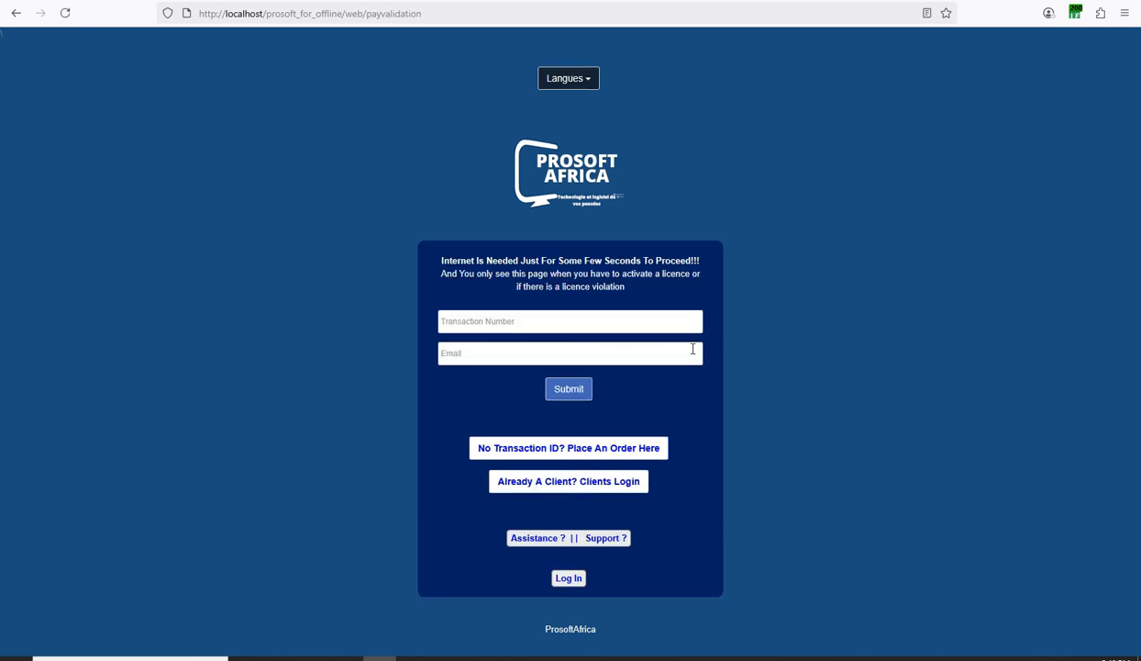
Check the transaction number and e-mail address entered in the licence activation form.
{"action": "left_click", "coordinate": [707, 657]}
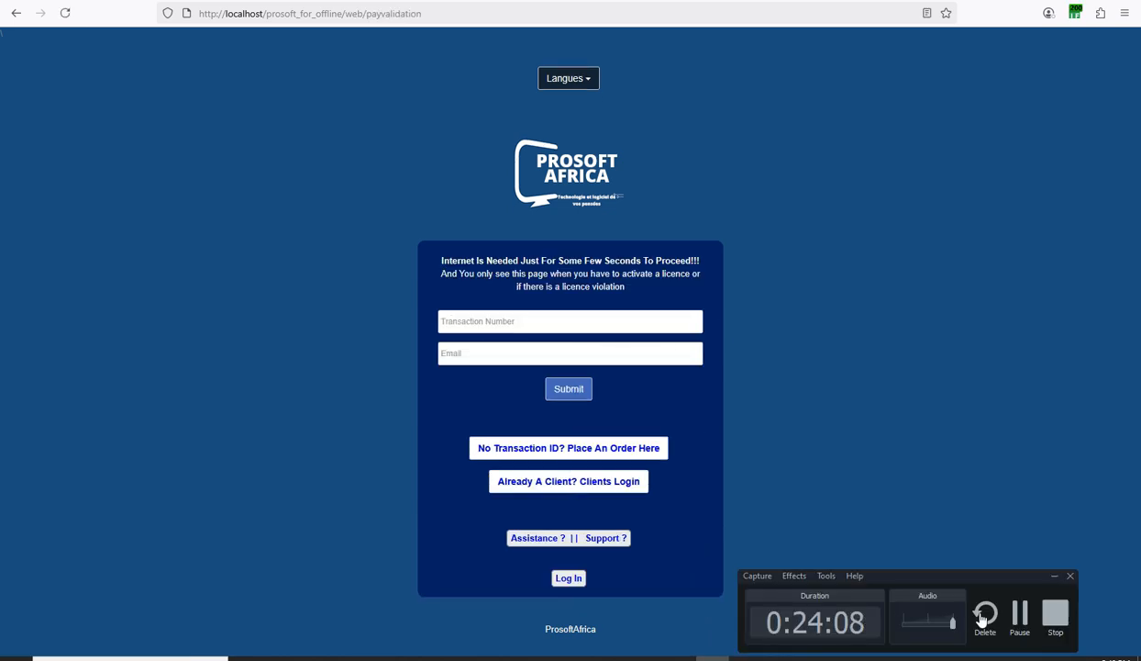
{"action": "left_click", "coordinate": [1018, 614]}
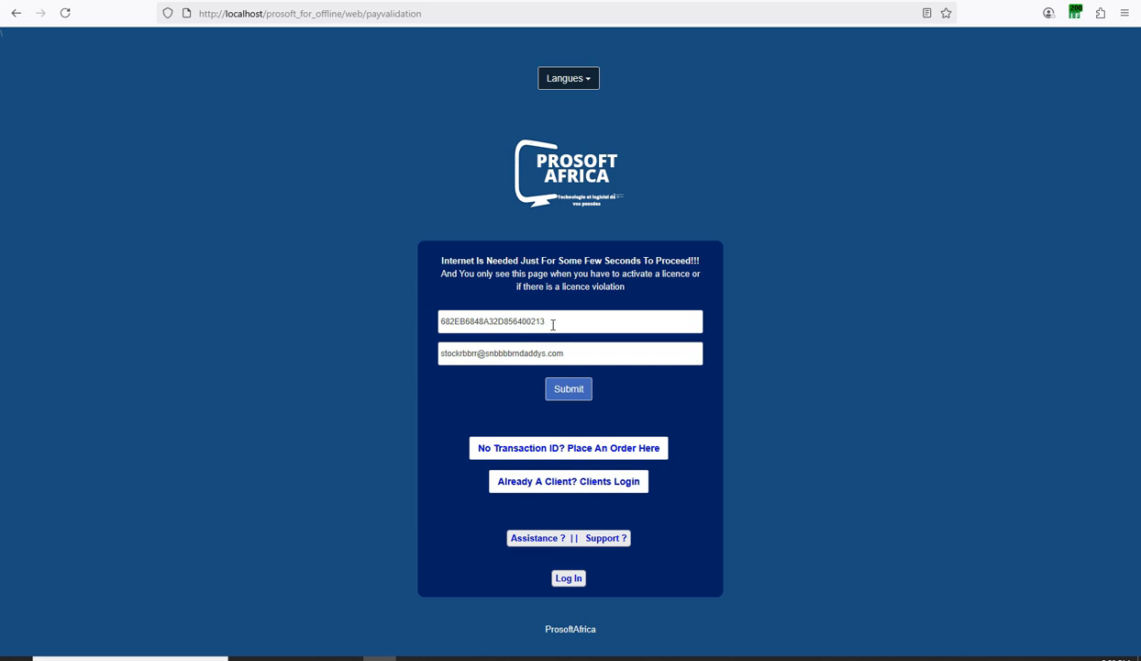
{"action": "left_click", "coordinate": [595, 323]}
{"action": "double_click", "coordinate": [480, 321]}
{"action": "left_click", "coordinate": [500, 353]}
{"action": "triple_click", "coordinate": [500, 352]}
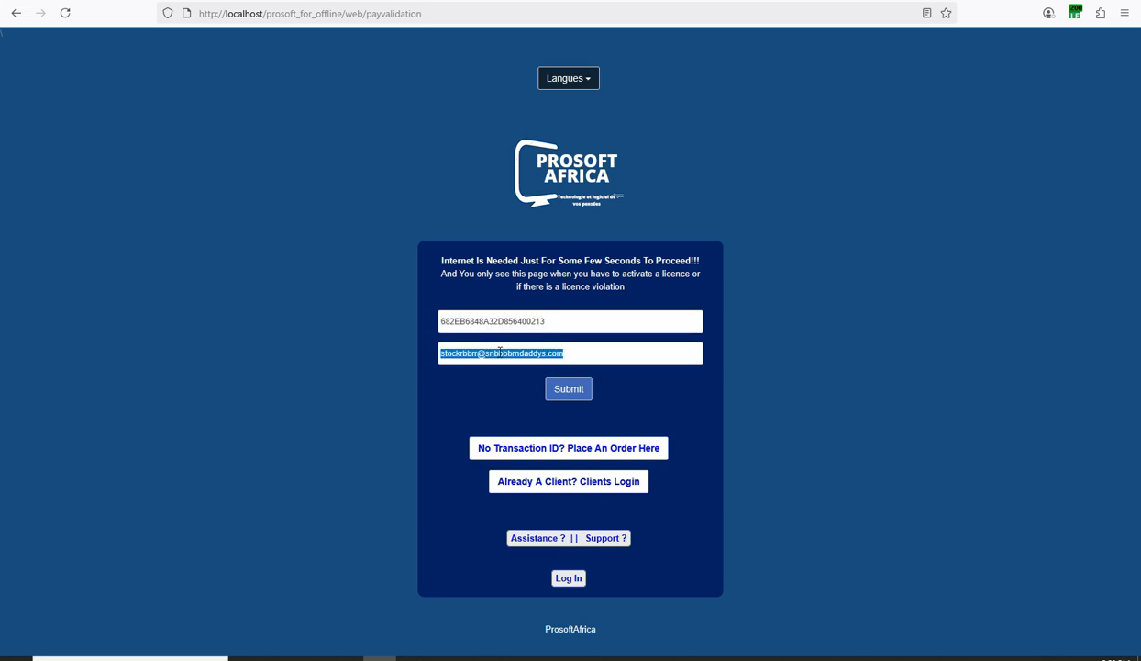
{"action": "left_click", "coordinate": [499, 352]}
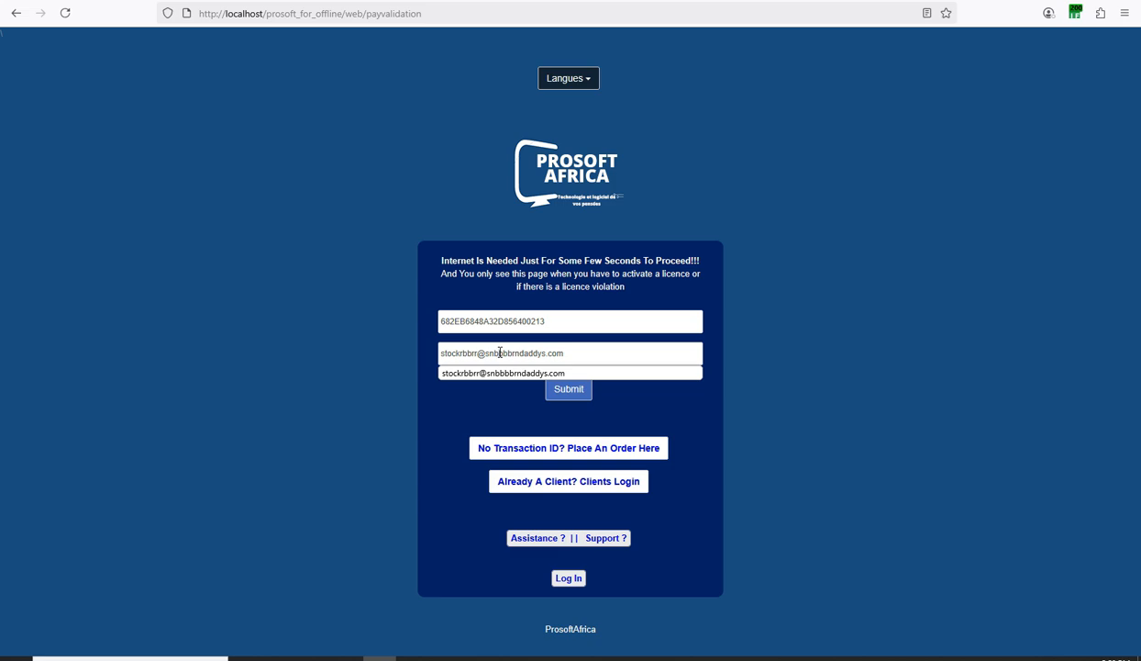
{"action": "left_click", "coordinate": [399, 348]}
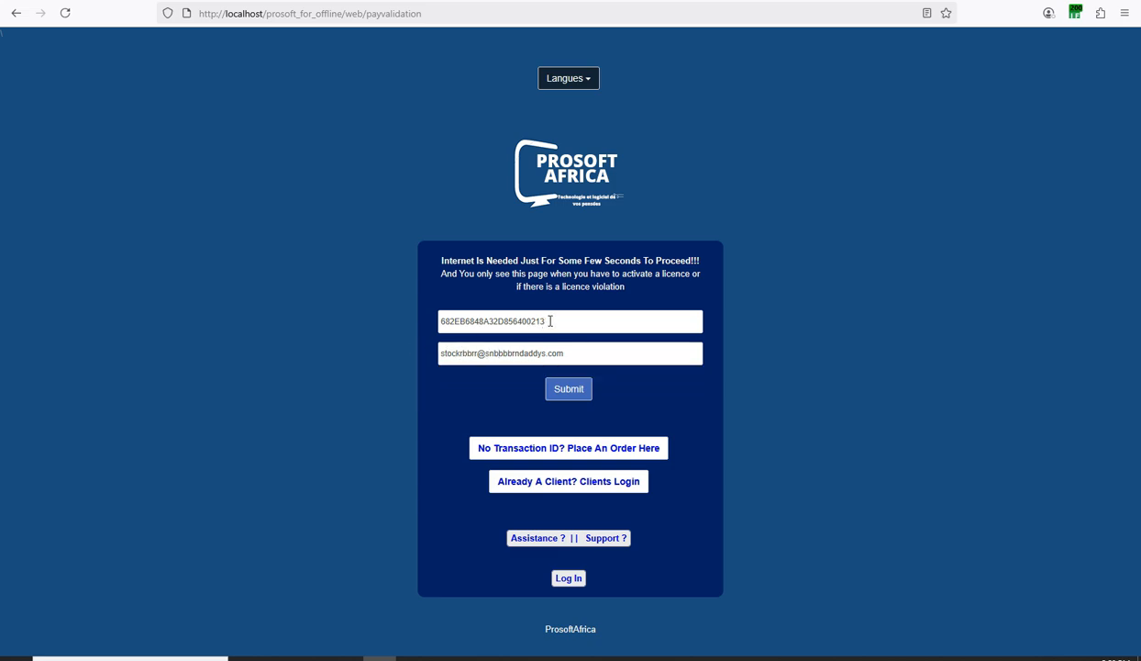
{"action": "left_click_drag", "start_coordinate": [551, 320], "coordinate": [429, 312]}
{"action": "triple_click", "coordinate": [507, 352]}
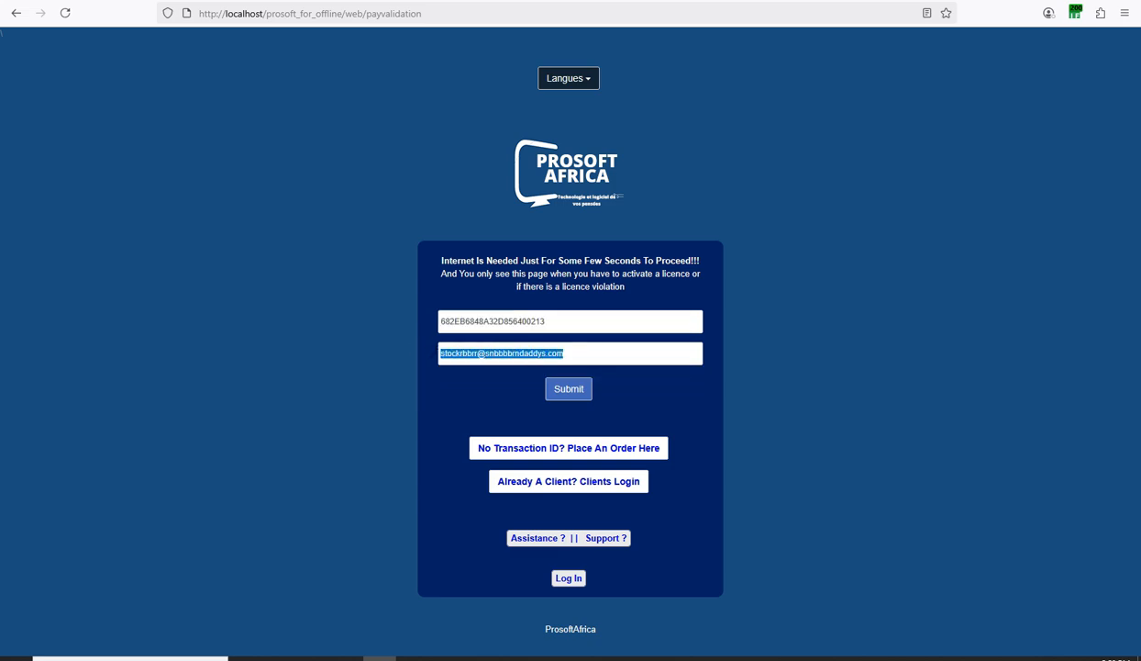
{"action": "left_click", "coordinate": [453, 313]}
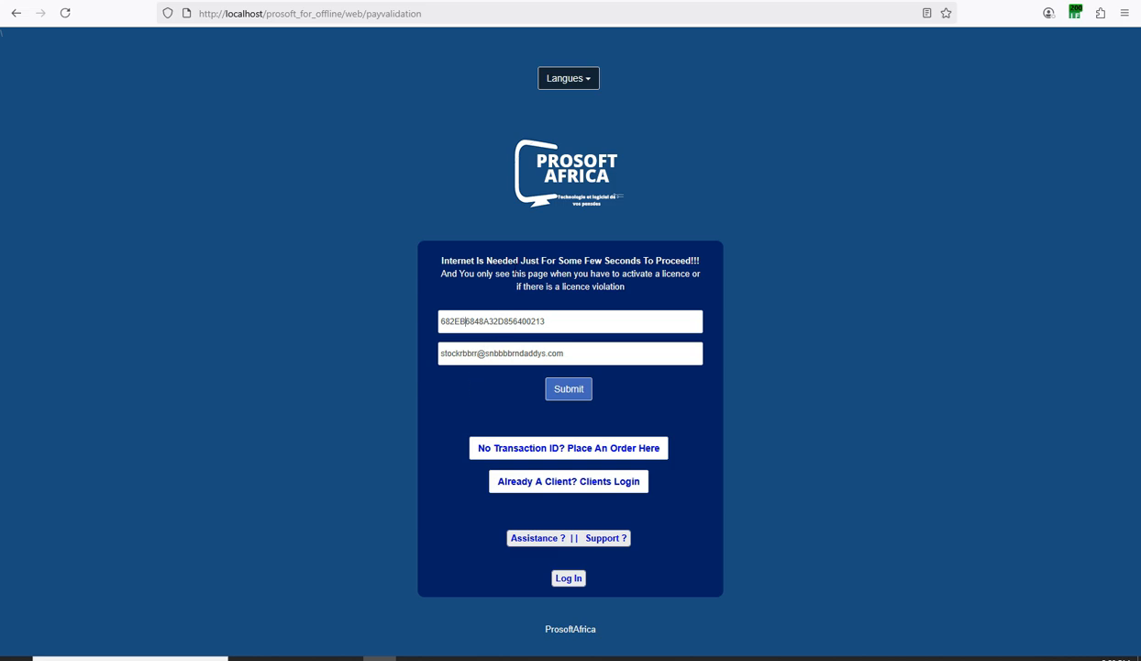
{"action": "left_click_drag", "start_coordinate": [564, 353], "coordinate": [435, 353]}
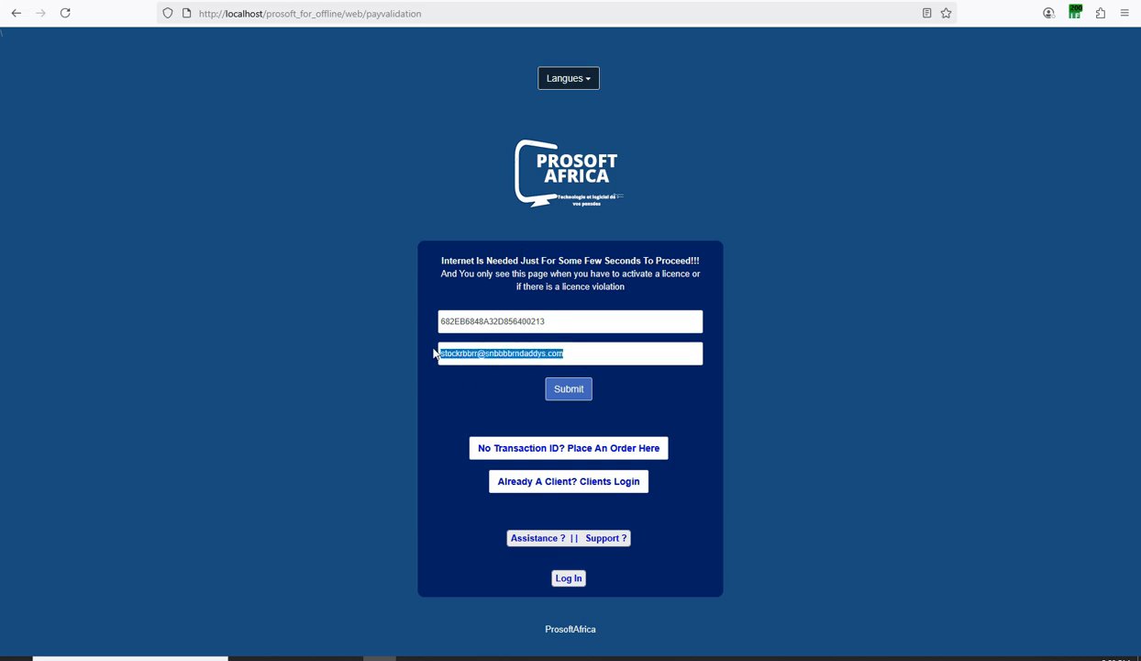
{"action": "left_click", "coordinate": [502, 285]}
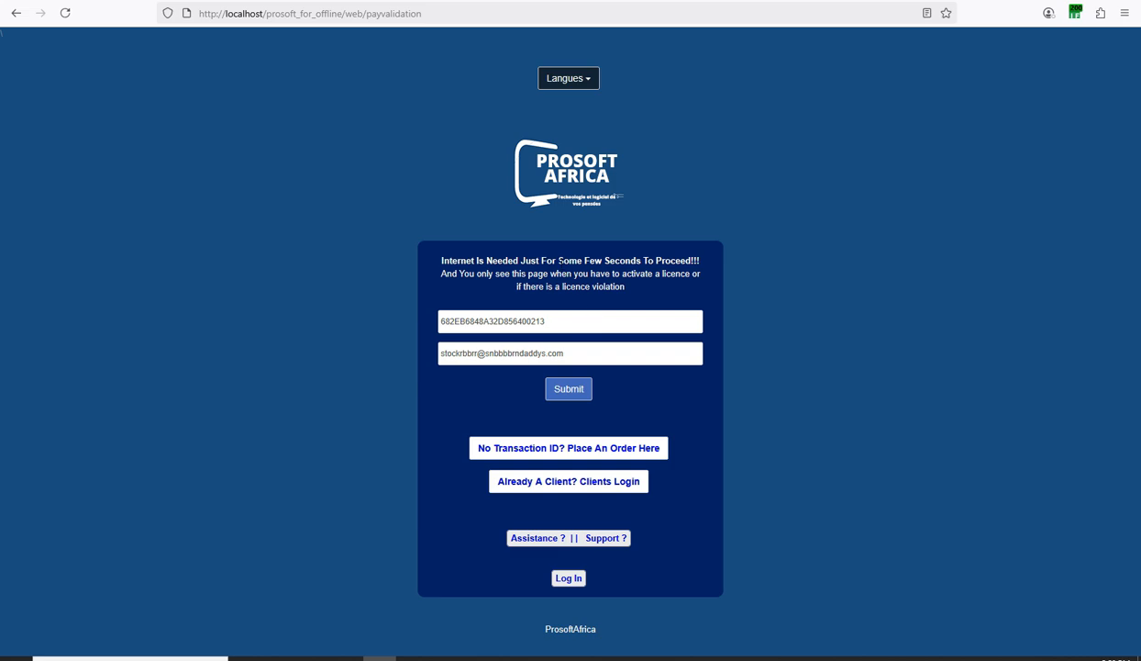
Submit the licence activation details and wait for the activation confirmation.
{"action": "left_click", "coordinate": [579, 393]}
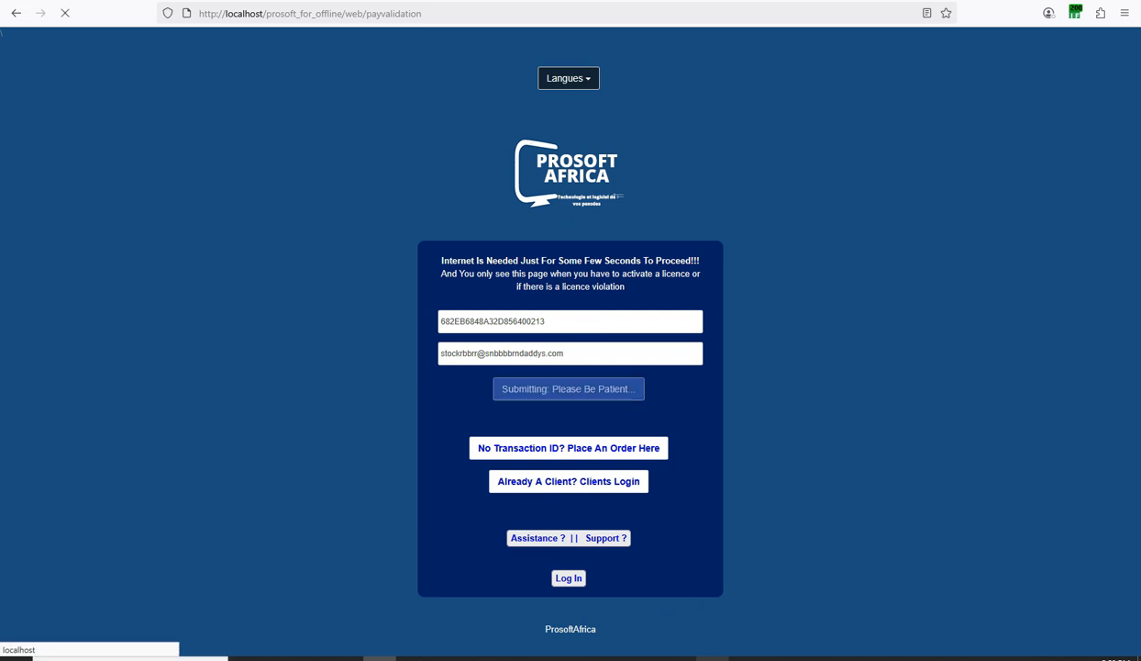
{"action": "left_click", "coordinate": [706, 657]}
{"action": "left_click", "coordinate": [1021, 616]}
{"action": "left_click", "coordinate": [712, 657]}
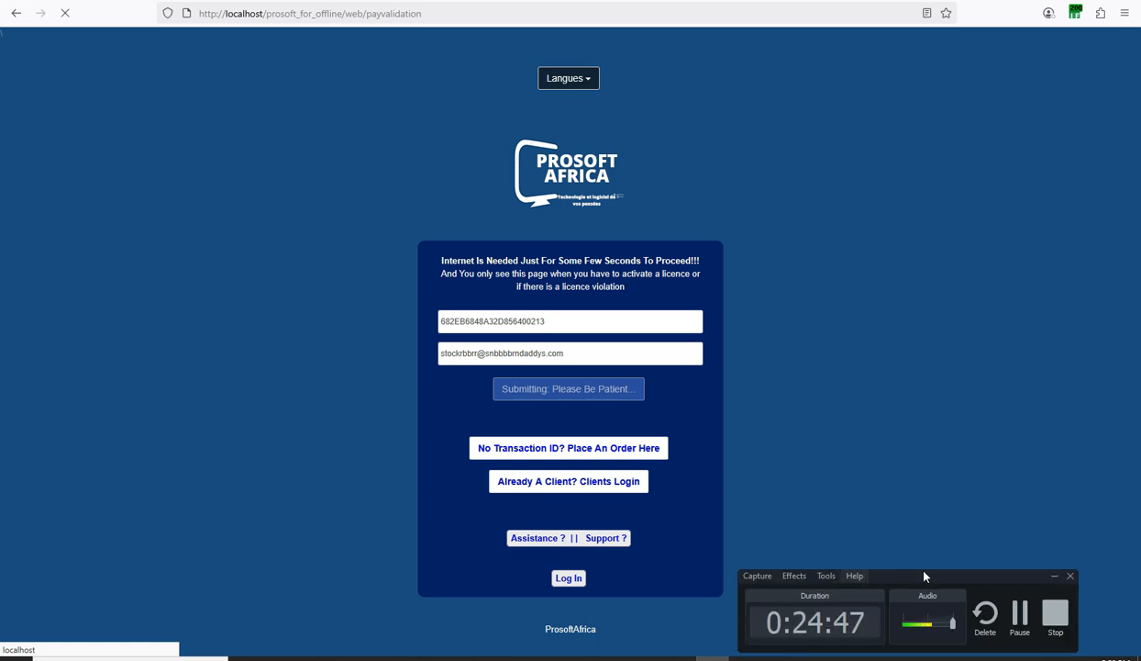
{"action": "left_click", "coordinate": [1020, 613]}
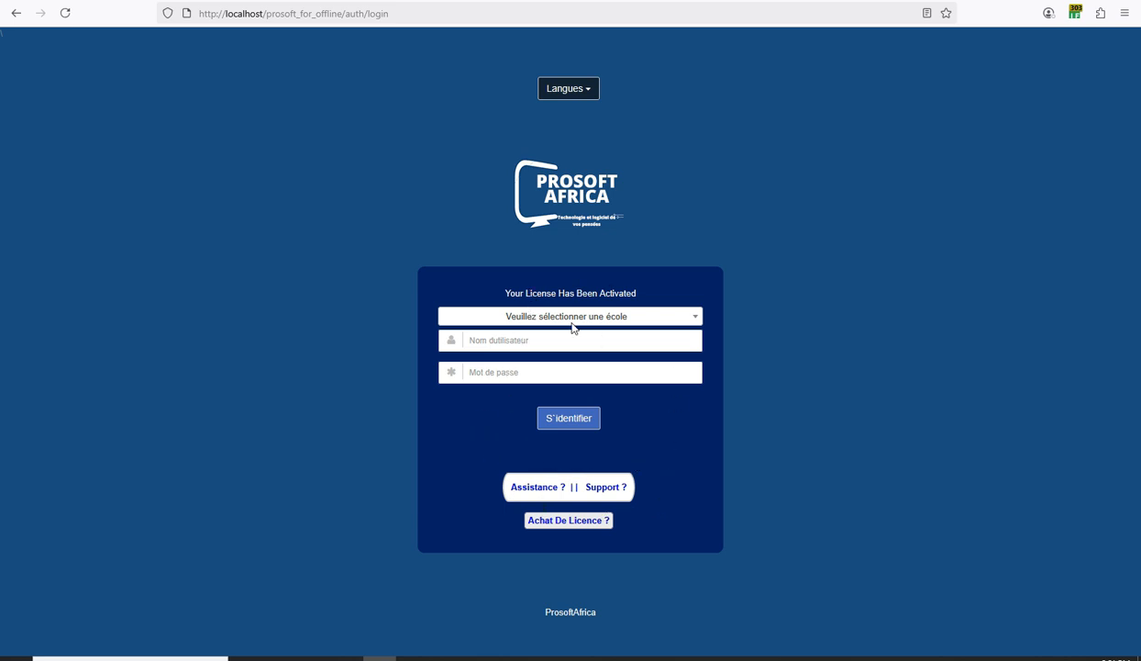
Switch the login page to English, choose school oppp, and paste the hinted username.
{"action": "left_click", "coordinate": [571, 88]}
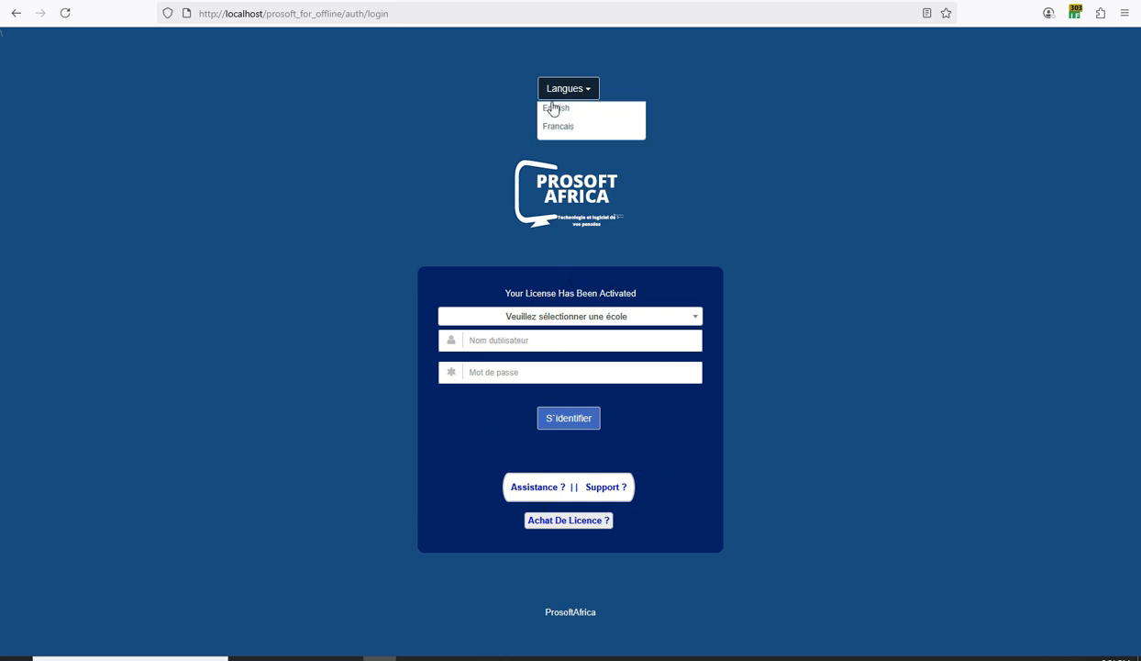
{"action": "left_click", "coordinate": [549, 105]}
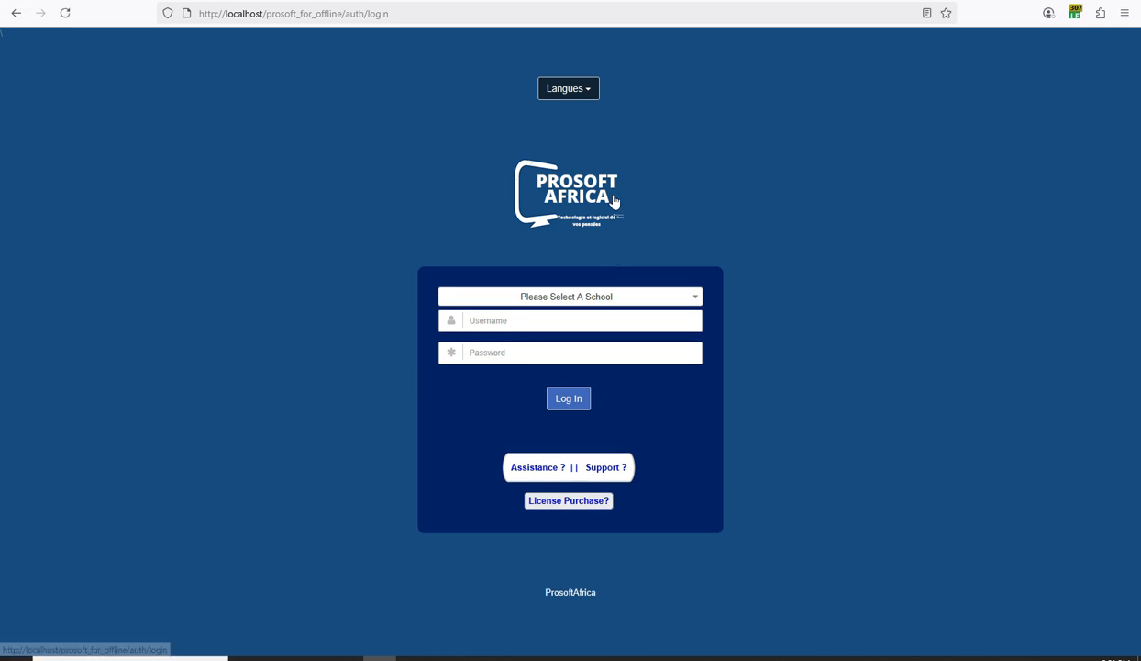
{"action": "left_click", "coordinate": [549, 298]}
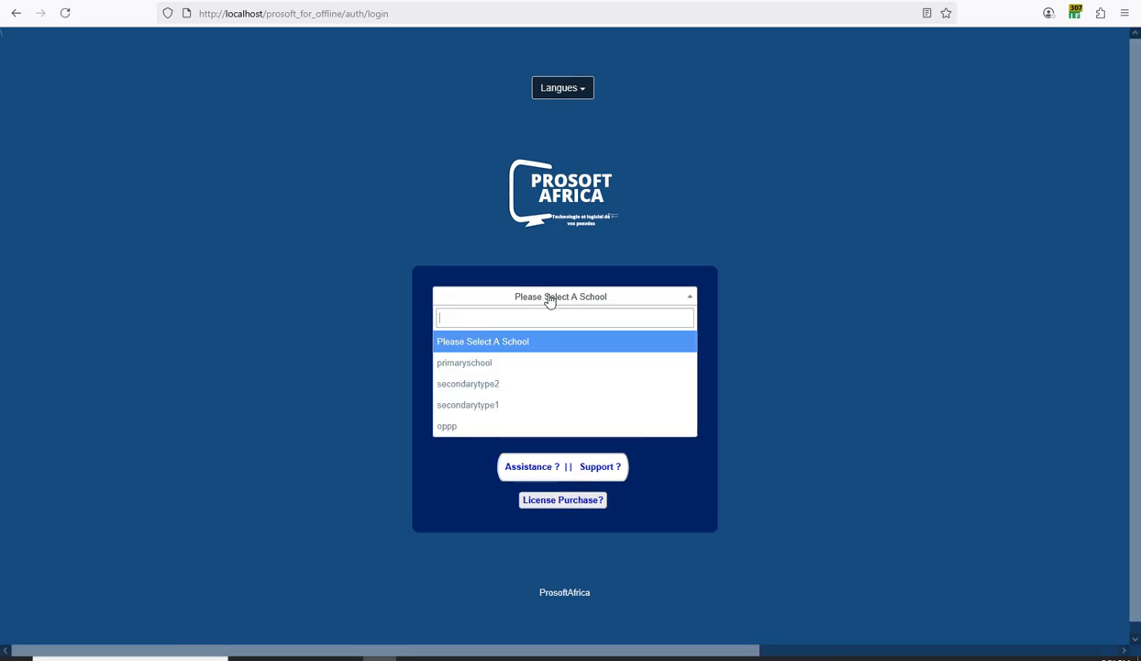
{"action": "left_click", "coordinate": [465, 431]}
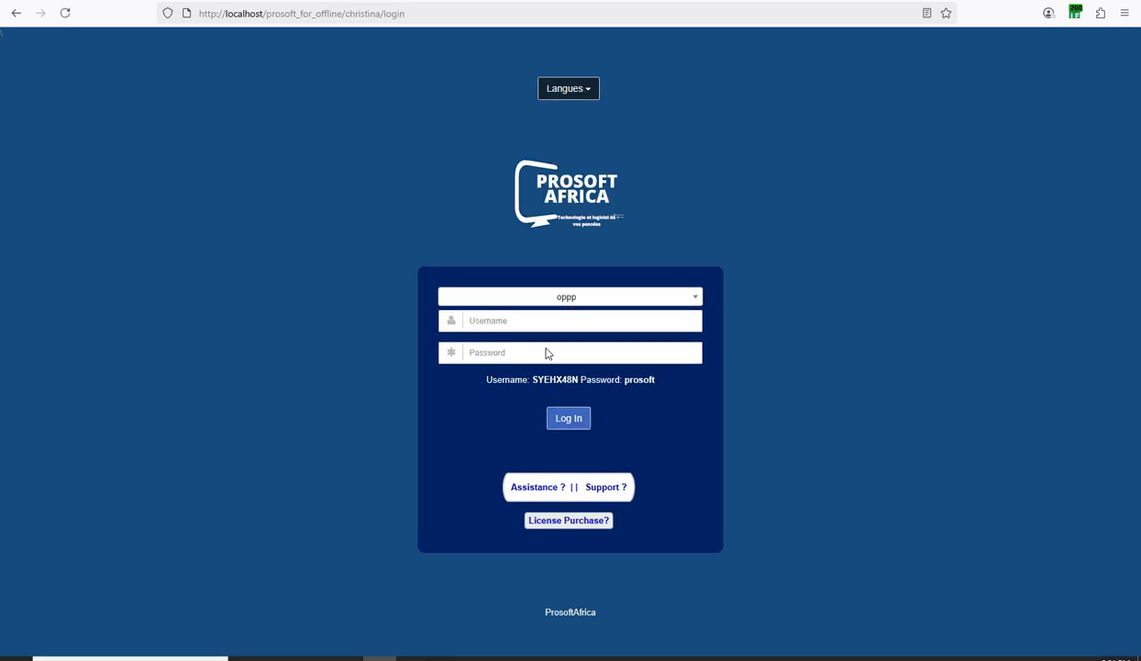
{"action": "left_click_drag", "start_coordinate": [579, 379], "coordinate": [531, 379]}
{"action": "right_click", "coordinate": [543, 380]}
{"action": "left_click", "coordinate": [565, 396]}
{"action": "right_click", "coordinate": [512, 319]}
{"action": "left_click", "coordinate": [538, 447]}
Paste the hinted password, log in to oppp, and decline saving the password.
{"action": "left_click_drag", "start_coordinate": [655, 378], "coordinate": [625, 379]}
{"action": "right_click", "coordinate": [634, 382]}
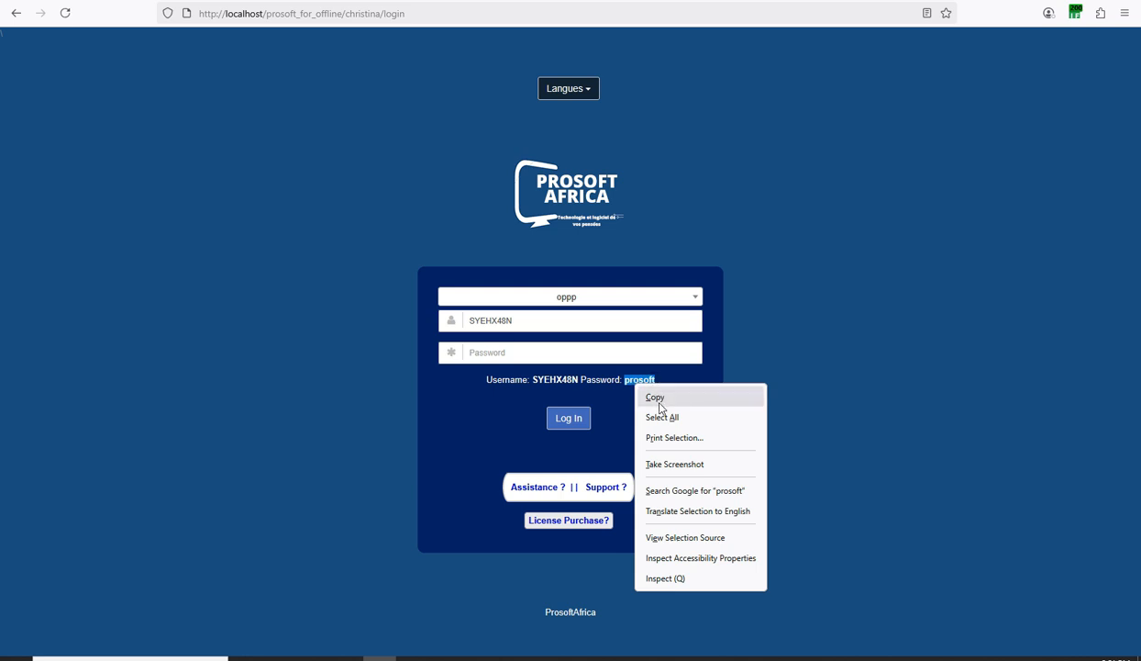
{"action": "left_click", "coordinate": [653, 397]}
{"action": "right_click", "coordinate": [507, 358]}
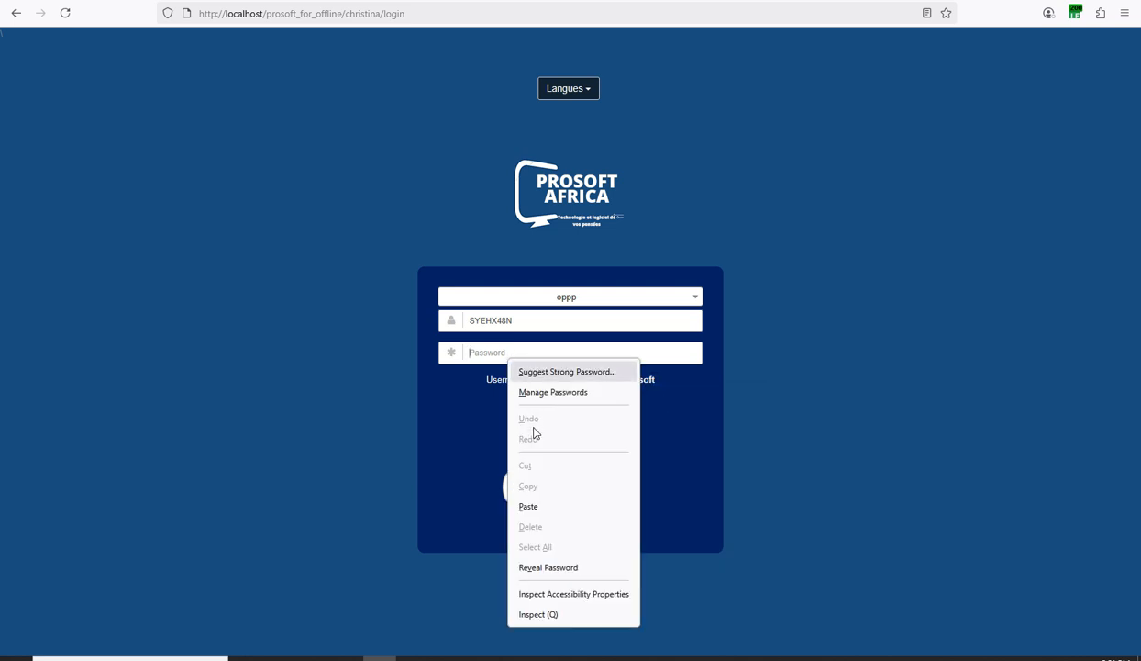
{"action": "left_click", "coordinate": [529, 506]}
{"action": "left_click", "coordinate": [567, 418]}
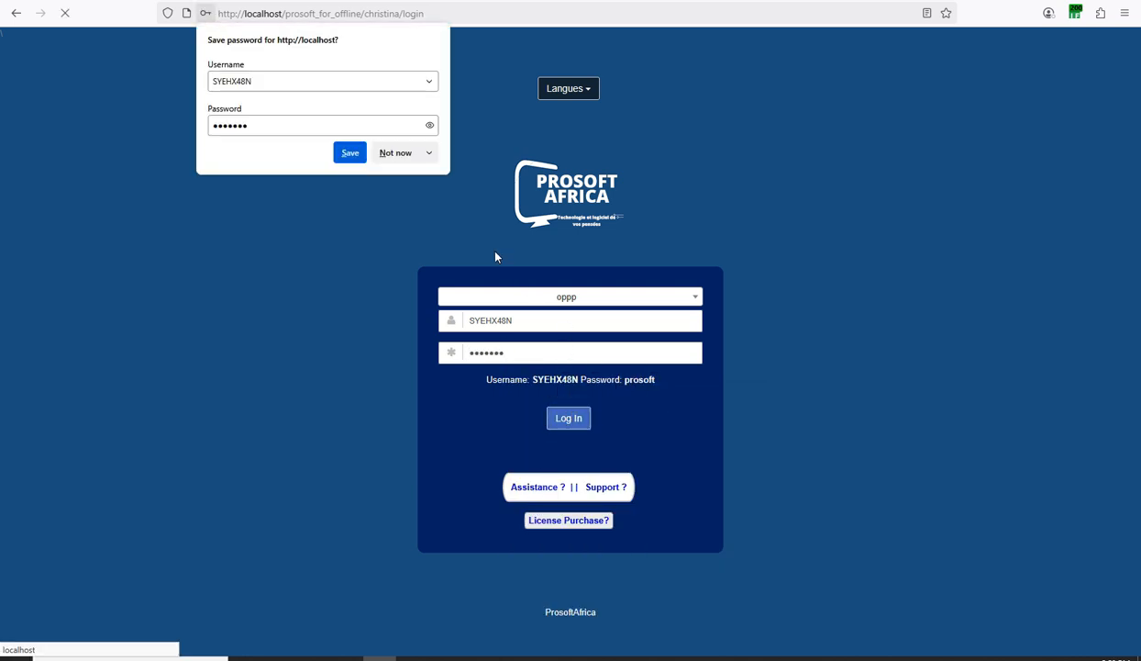
{"action": "left_click", "coordinate": [388, 152]}
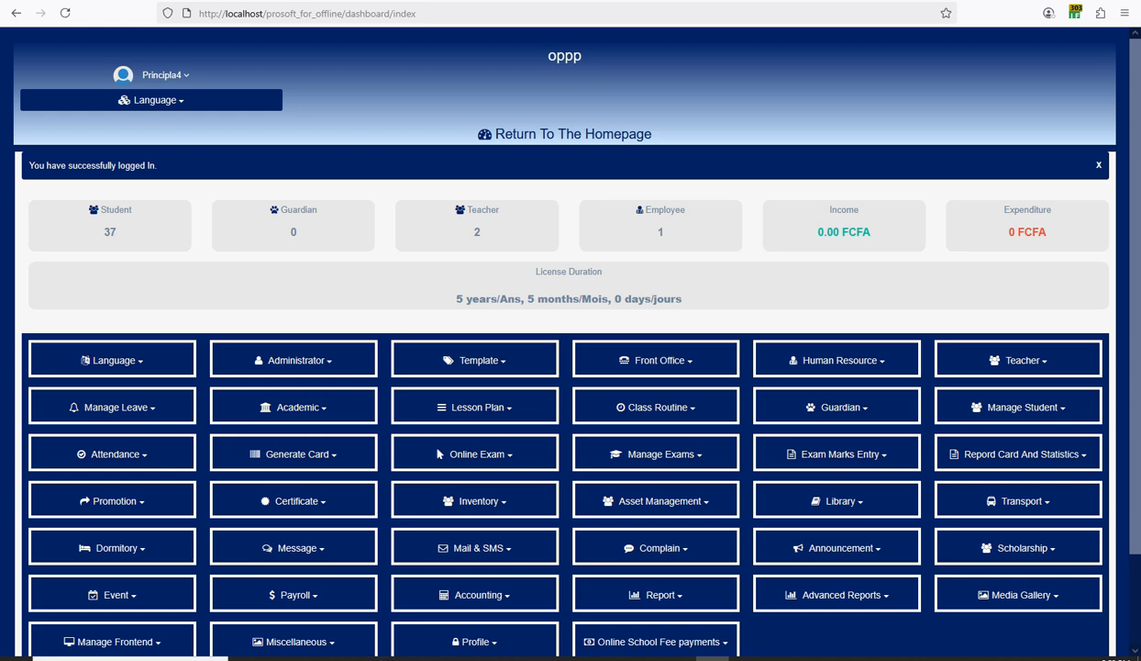
{"action": "scroll", "coordinate": [634, 403], "scroll_direction": "down", "scroll_amount": 3}
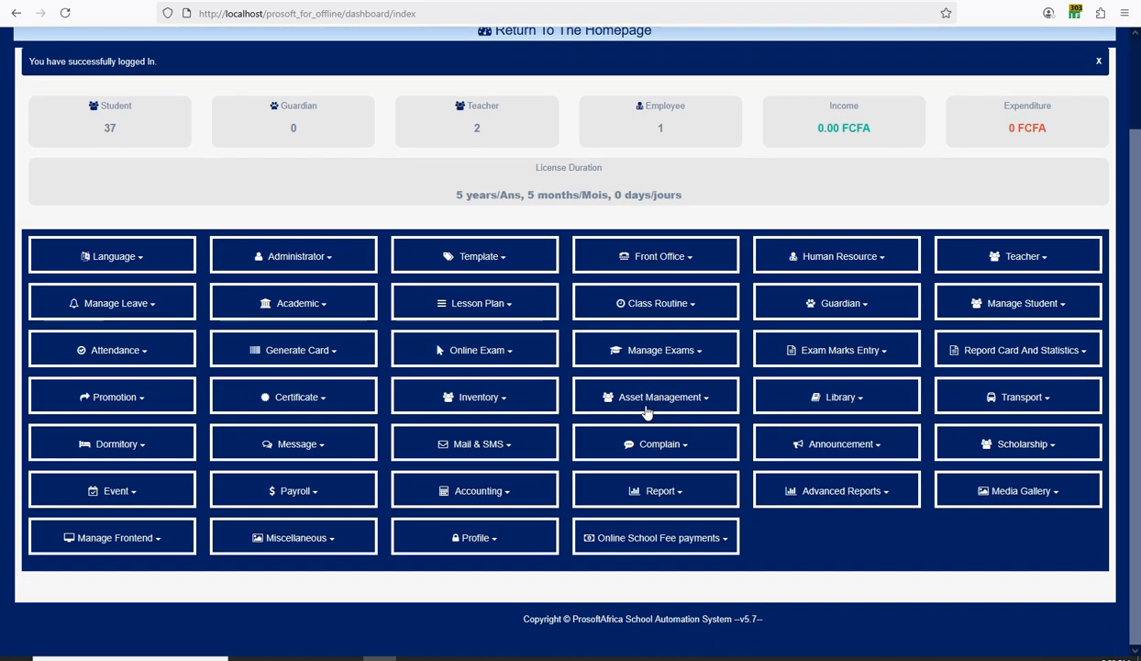
{"action": "scroll", "coordinate": [647, 407], "scroll_direction": "up", "scroll_amount": 2}
{"action": "scroll", "coordinate": [646, 410], "scroll_direction": "down", "scroll_amount": 1}
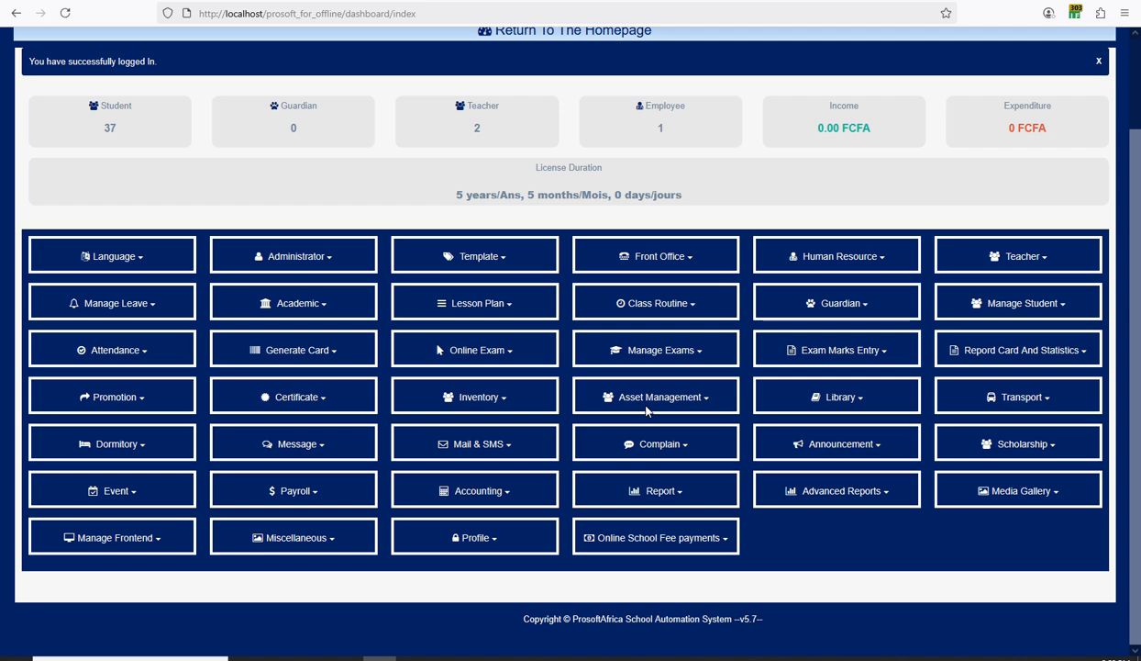
{"action": "scroll", "coordinate": [645, 410], "scroll_direction": "up", "scroll_amount": 1}
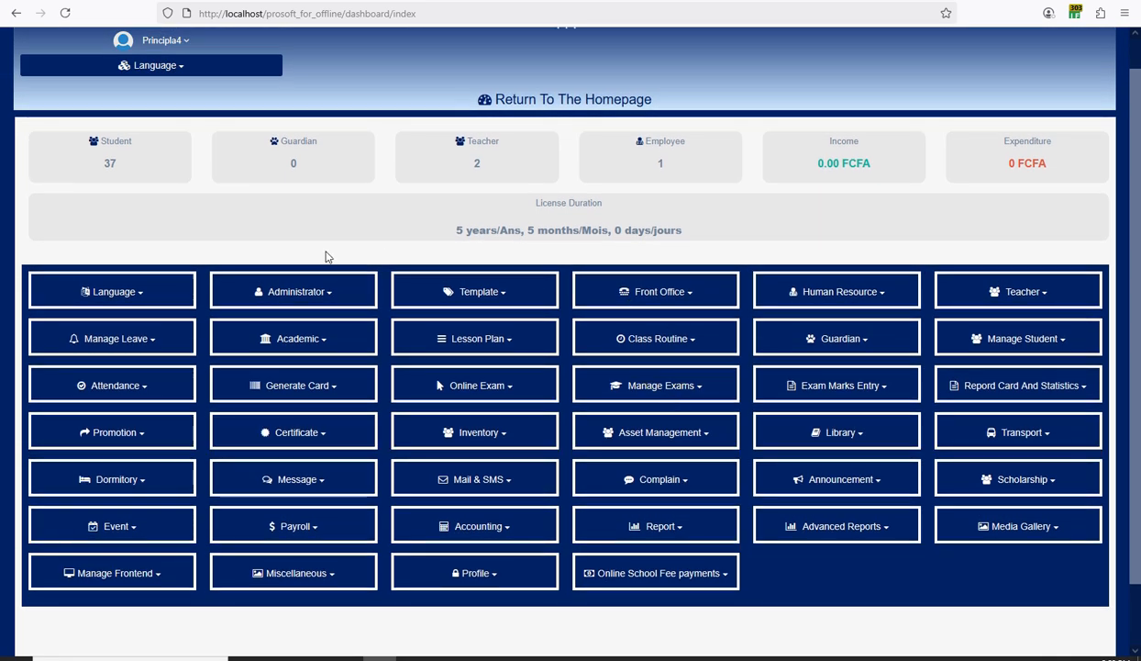
{"action": "scroll", "coordinate": [323, 263], "scroll_direction": "down", "scroll_amount": 1}
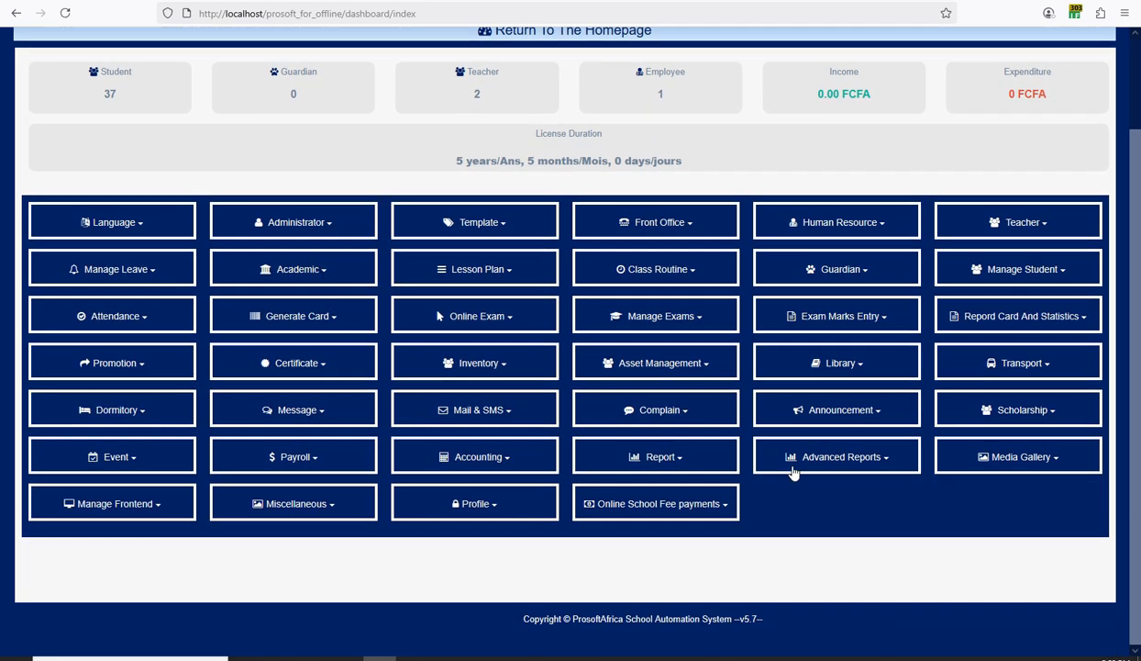
{"action": "scroll", "coordinate": [792, 468], "scroll_direction": "up", "scroll_amount": 2}
{"action": "scroll", "coordinate": [945, 359], "scroll_direction": "down", "scroll_amount": 1}
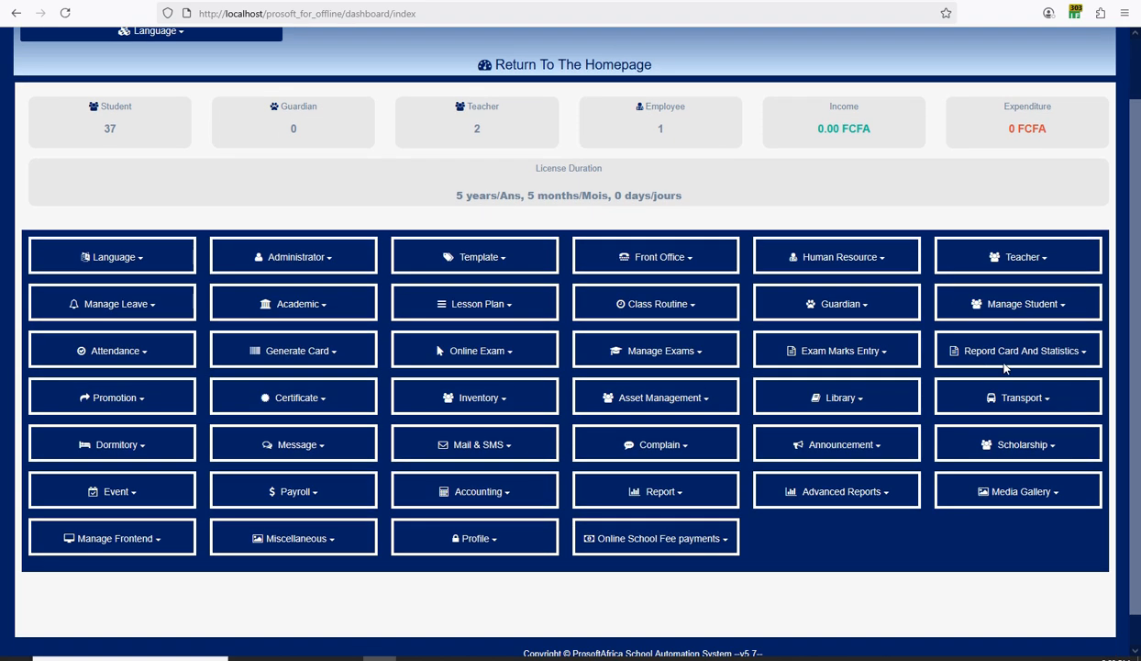
{"action": "left_click", "coordinate": [1020, 354]}
{"action": "left_click", "coordinate": [822, 323]}
{"action": "scroll", "coordinate": [477, 365], "scroll_direction": "up", "scroll_amount": 1}
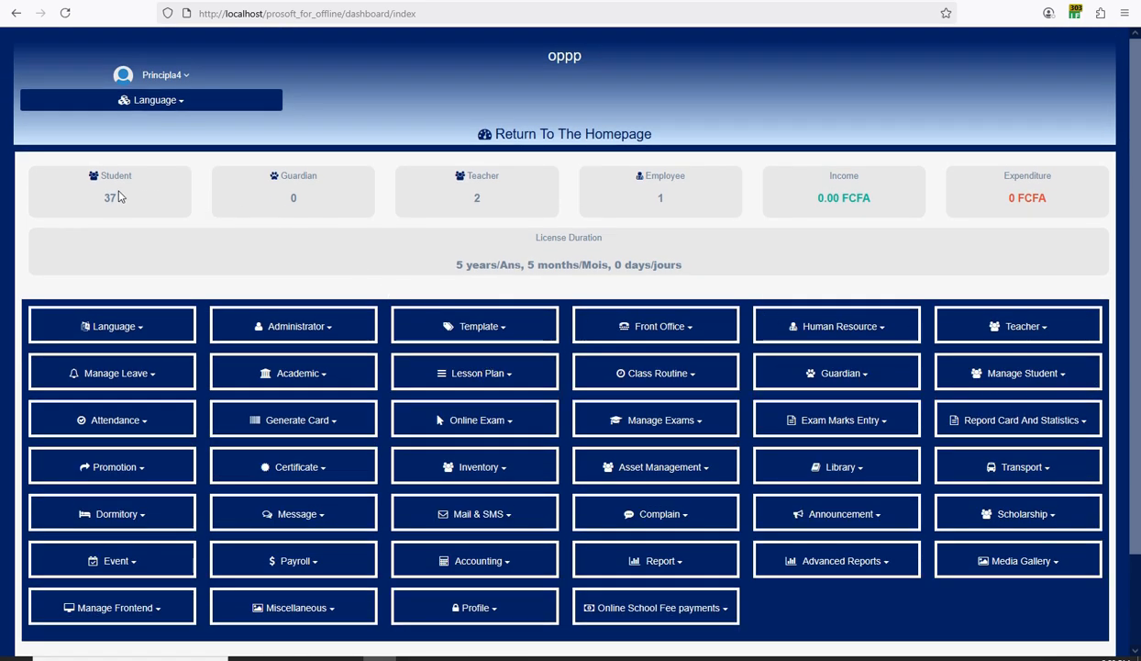
{"action": "left_click_drag", "start_coordinate": [96, 196], "coordinate": [119, 200]}
{"action": "double_click", "coordinate": [477, 197]}
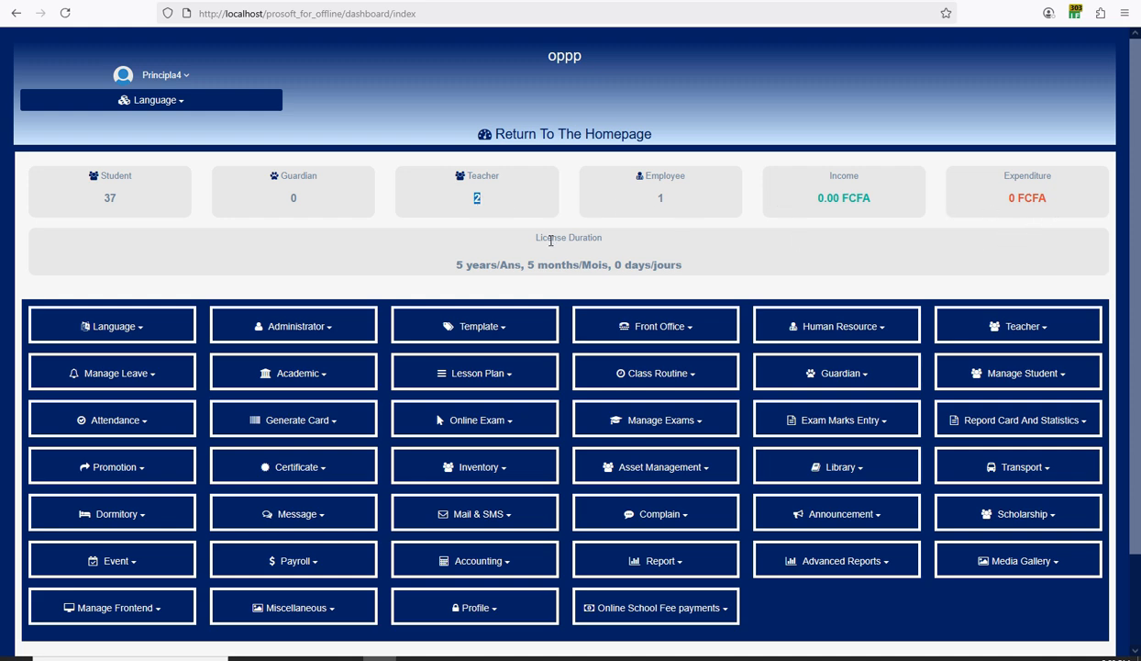
{"action": "scroll", "coordinate": [694, 315], "scroll_direction": "down", "scroll_amount": 2}
{"action": "scroll", "coordinate": [694, 314], "scroll_direction": "up", "scroll_amount": 2}
{"action": "scroll", "coordinate": [696, 311], "scroll_direction": "down", "scroll_amount": 1}
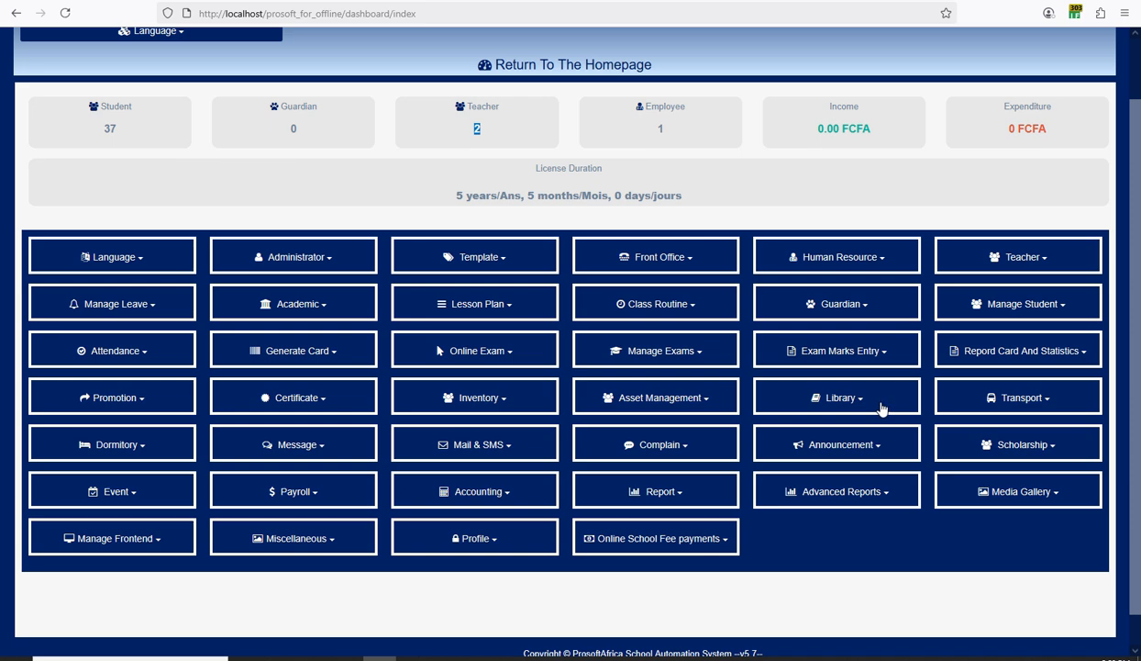
{"action": "scroll", "coordinate": [725, 357], "scroll_direction": "up", "scroll_amount": 1}
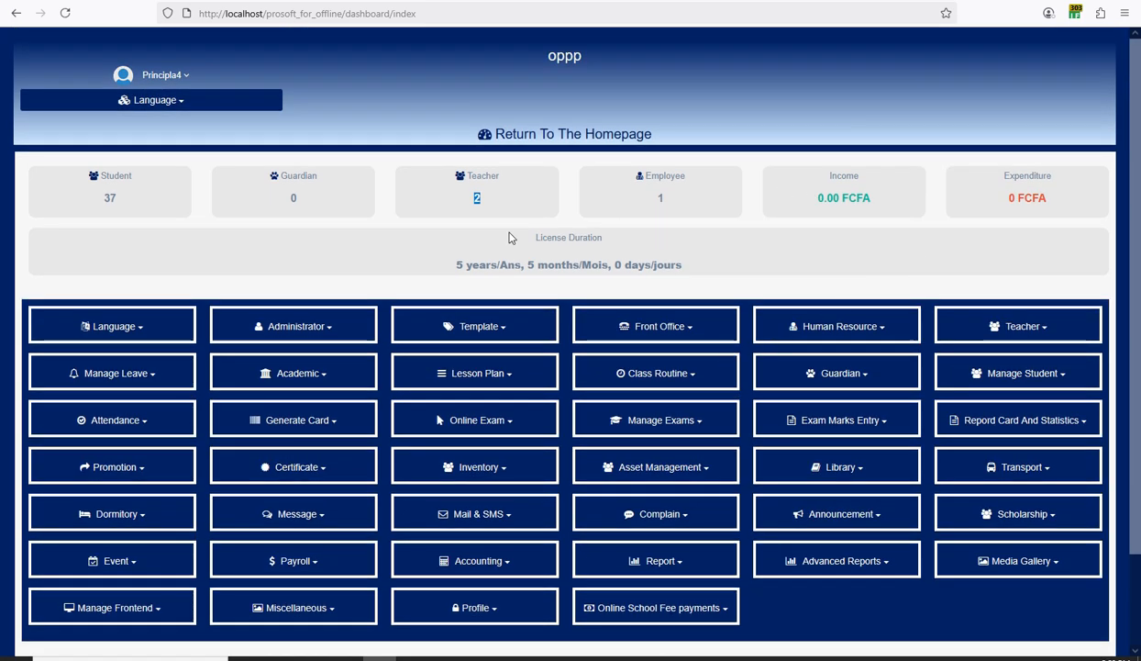
{"action": "scroll", "coordinate": [433, 247], "scroll_direction": "down", "scroll_amount": 1}
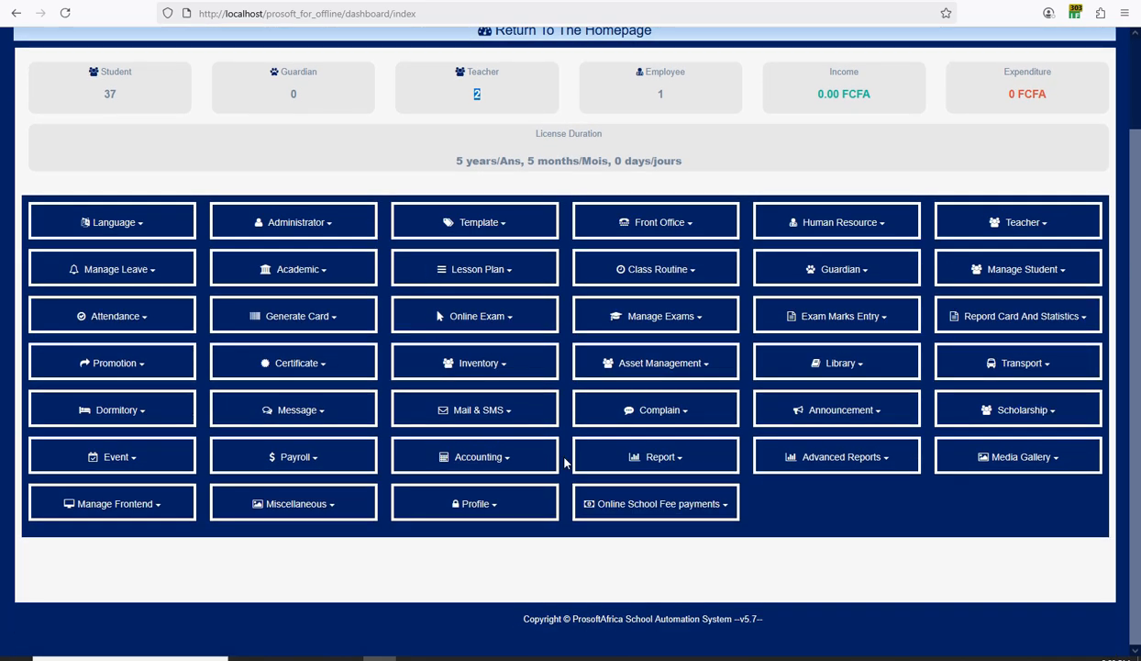
{"action": "scroll", "coordinate": [488, 412], "scroll_direction": "up", "scroll_amount": 1}
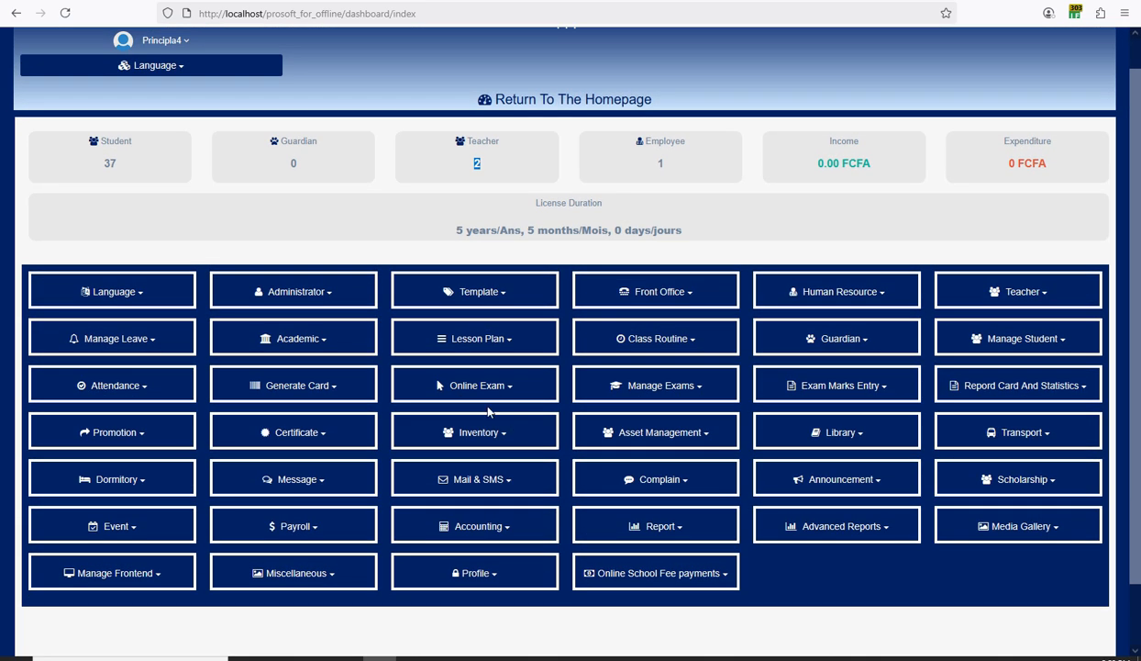
Reset the school's data under Administrator > Reset Your Data, then delete all data including demo samples.
{"action": "left_click", "coordinate": [284, 293]}
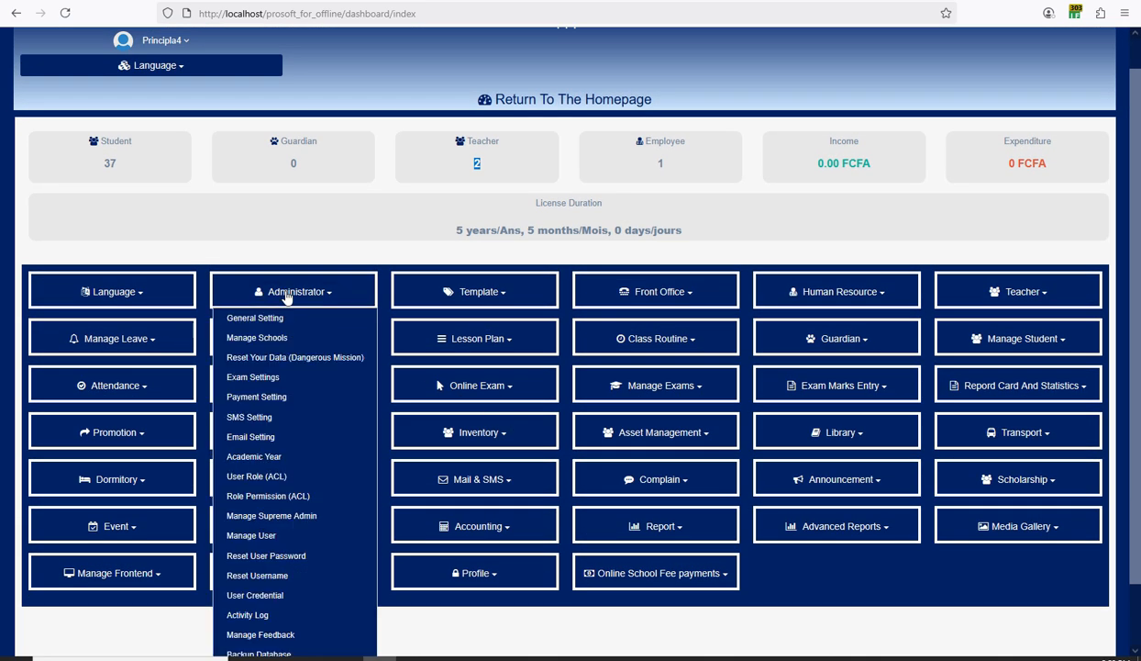
{"action": "left_click", "coordinate": [256, 361]}
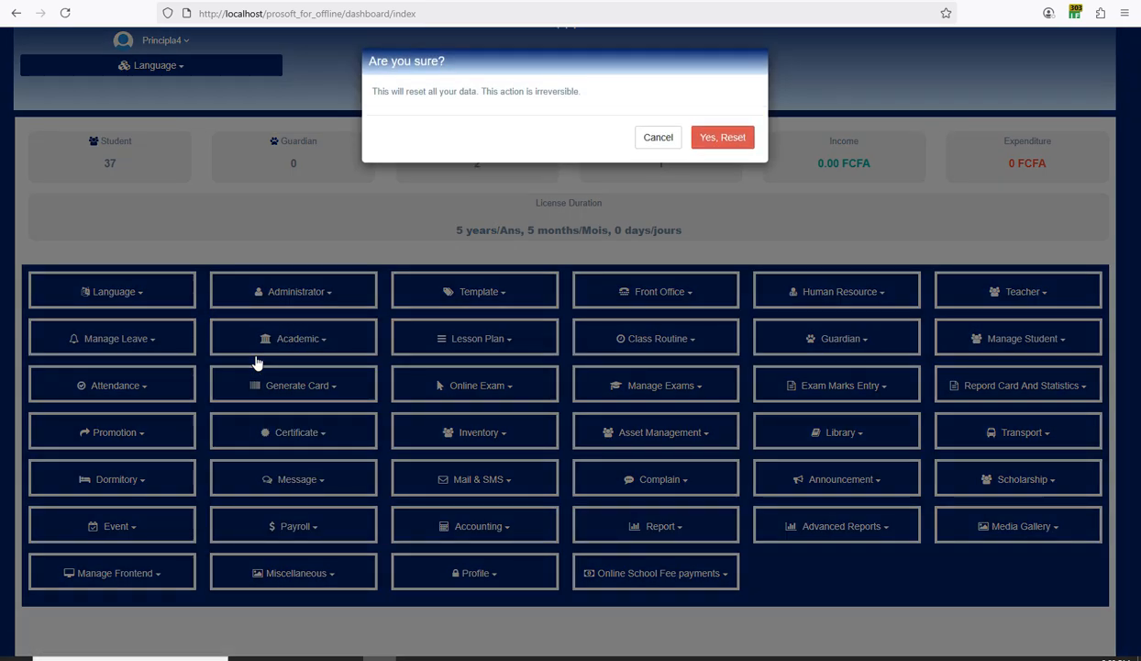
{"action": "left_click", "coordinate": [713, 139]}
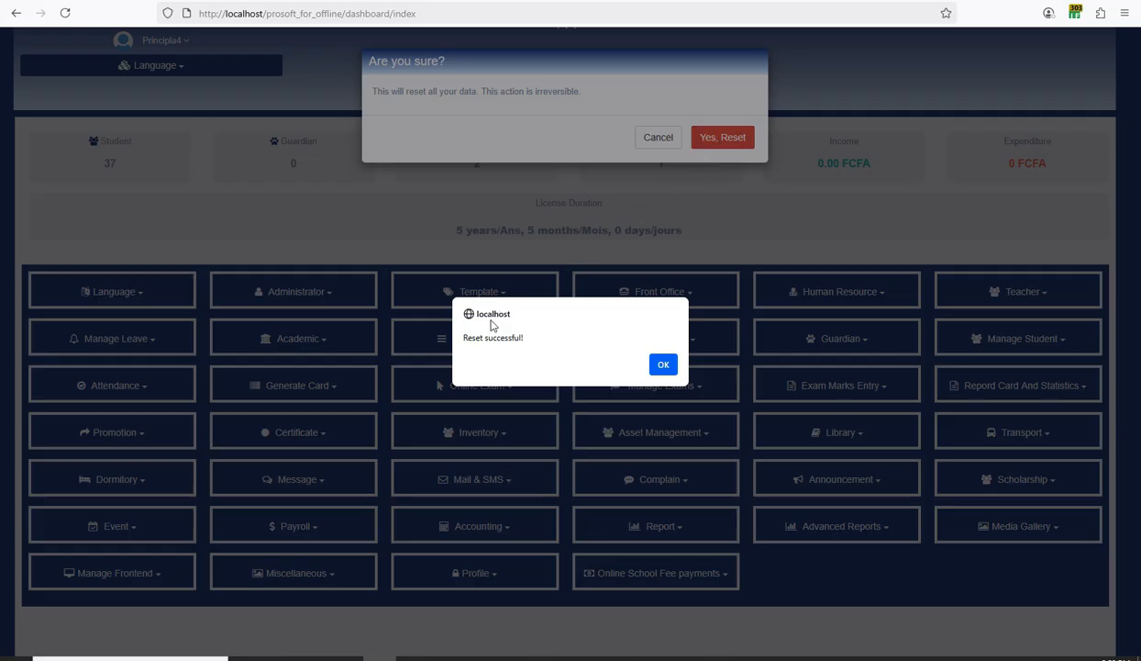
{"action": "left_click", "coordinate": [669, 366]}
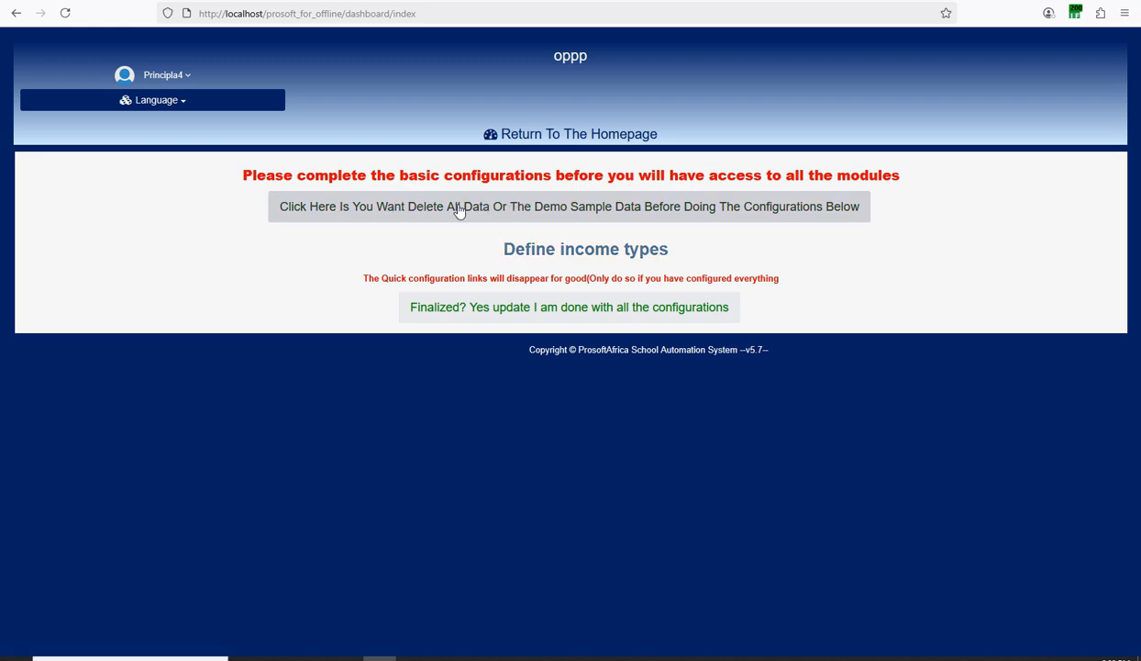
{"action": "left_click", "coordinate": [603, 215]}
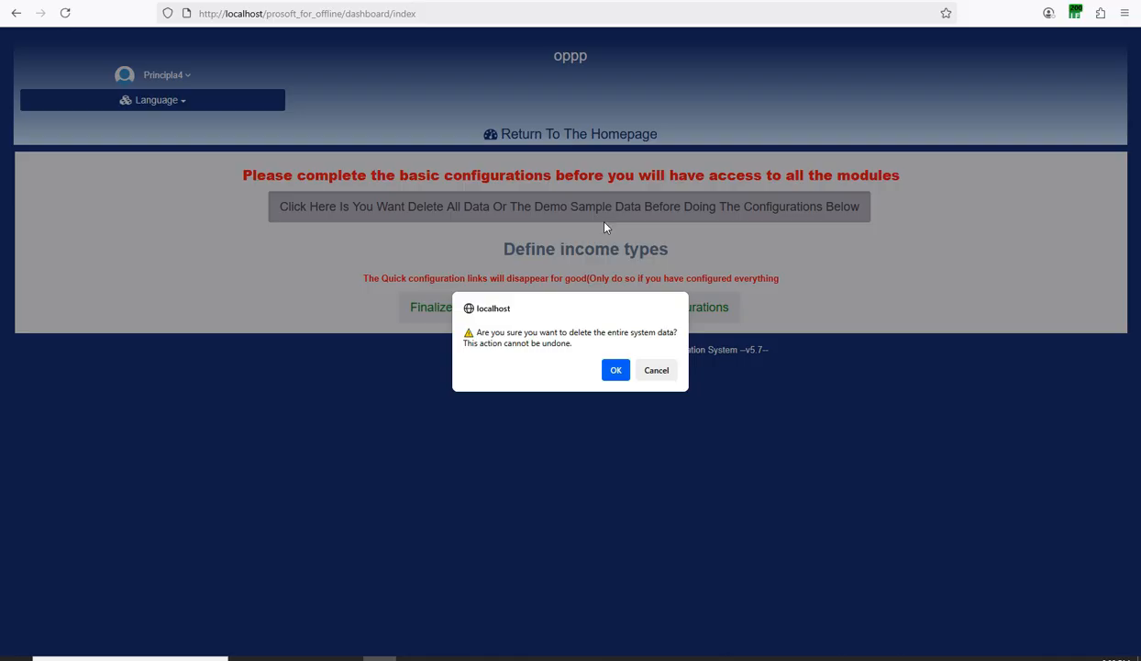
{"action": "left_click", "coordinate": [616, 369]}
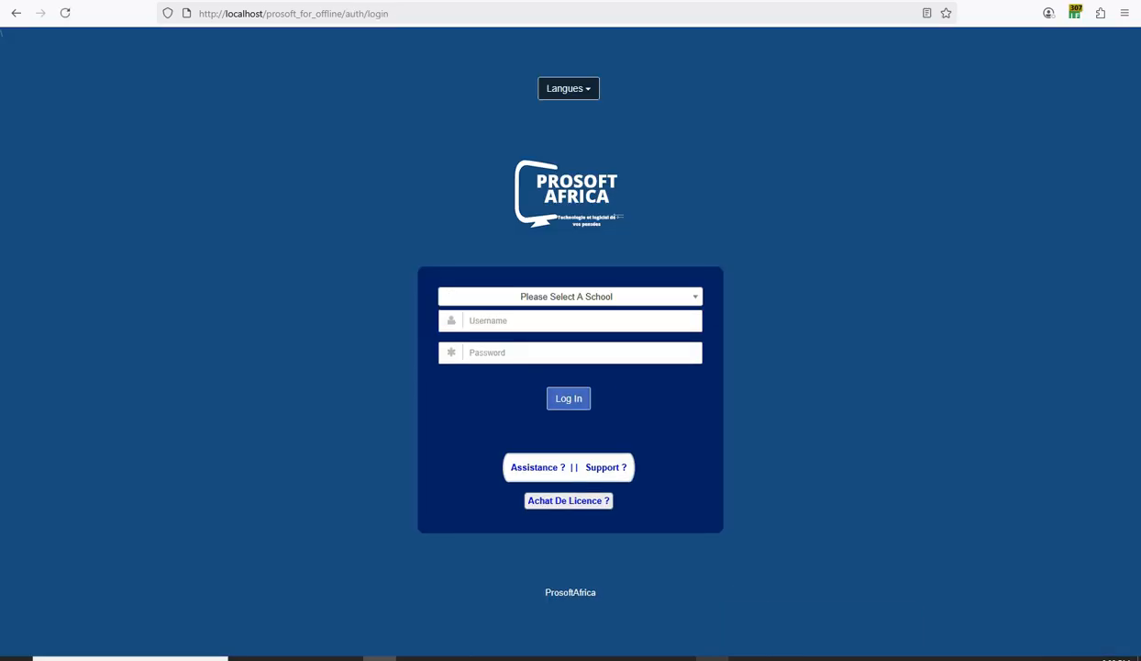
Choose the oppp school and paste the sample username into the username field.
{"action": "left_click", "coordinate": [540, 299]}
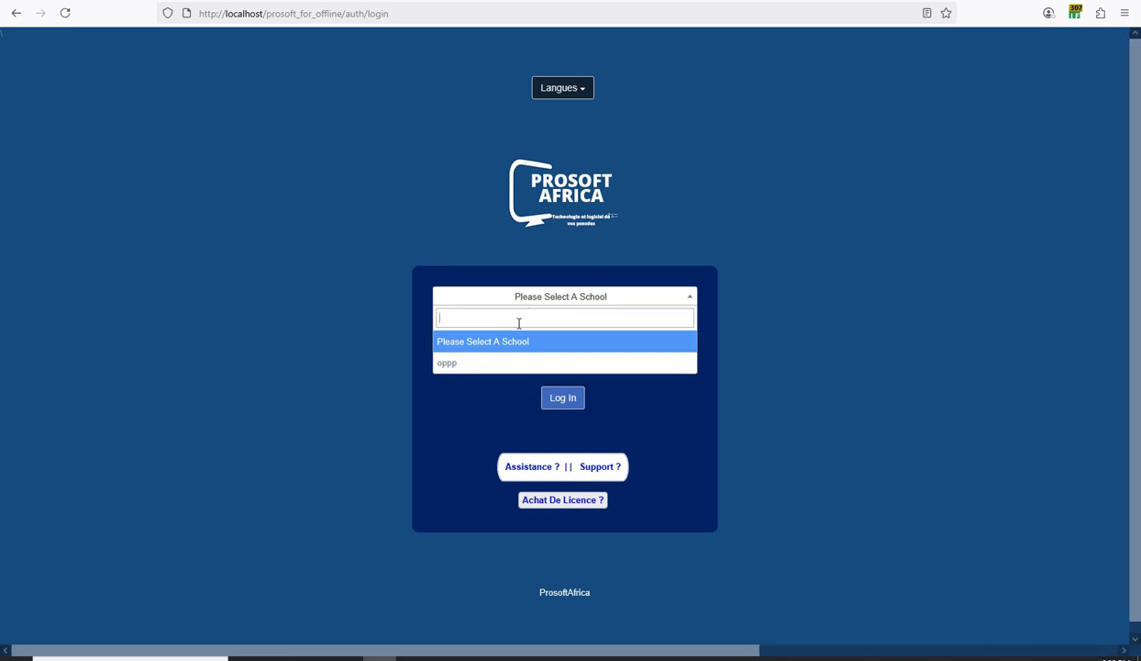
{"action": "left_click", "coordinate": [465, 366]}
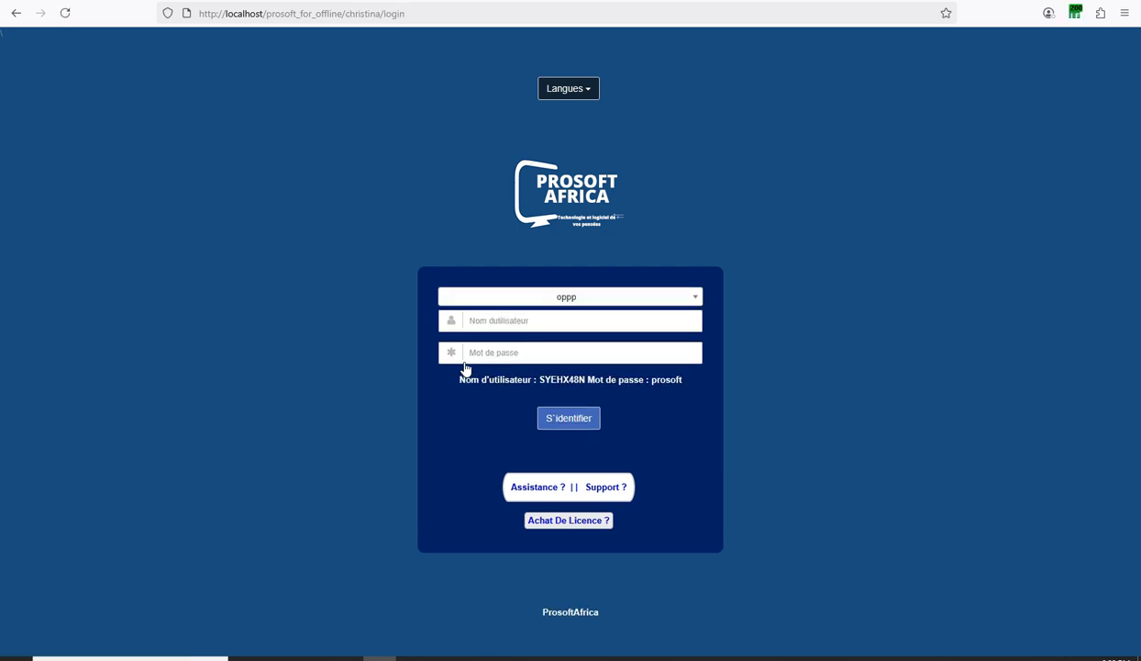
{"action": "left_click_drag", "start_coordinate": [585, 379], "coordinate": [540, 379]}
{"action": "right_click", "coordinate": [543, 379]}
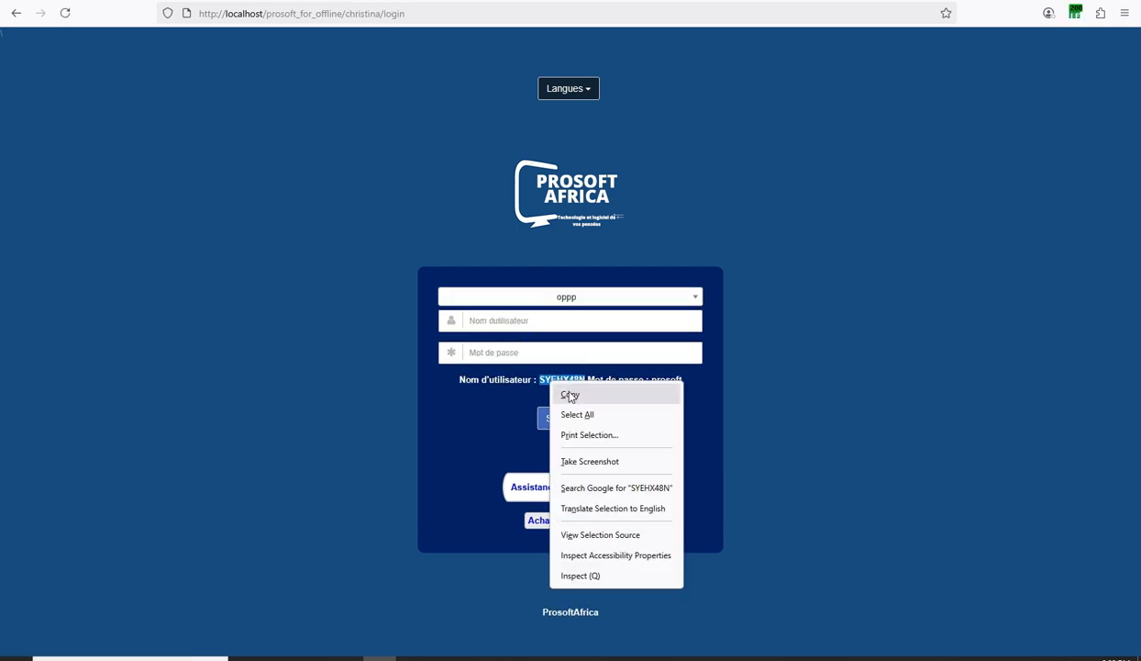
{"action": "left_click", "coordinate": [565, 395]}
{"action": "right_click", "coordinate": [523, 320]}
{"action": "left_click", "coordinate": [557, 448]}
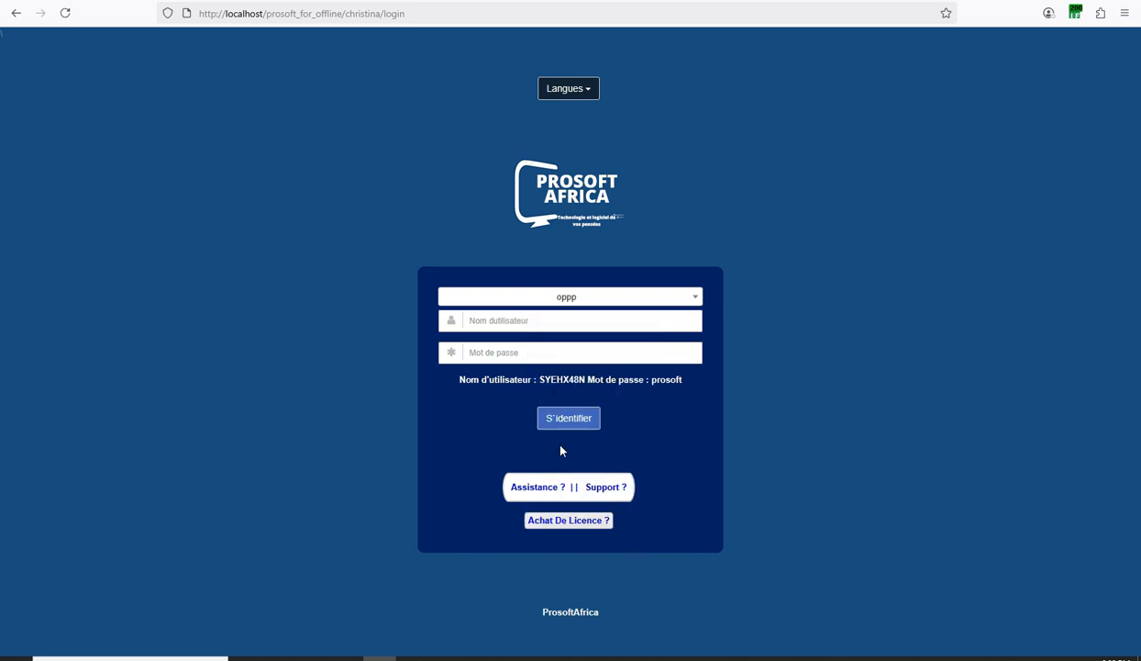
Paste the sample password, sign in, and decline saving the password in the browser.
{"action": "left_click_drag", "start_coordinate": [651, 379], "coordinate": [682, 379]}
{"action": "right_click", "coordinate": [667, 383]}
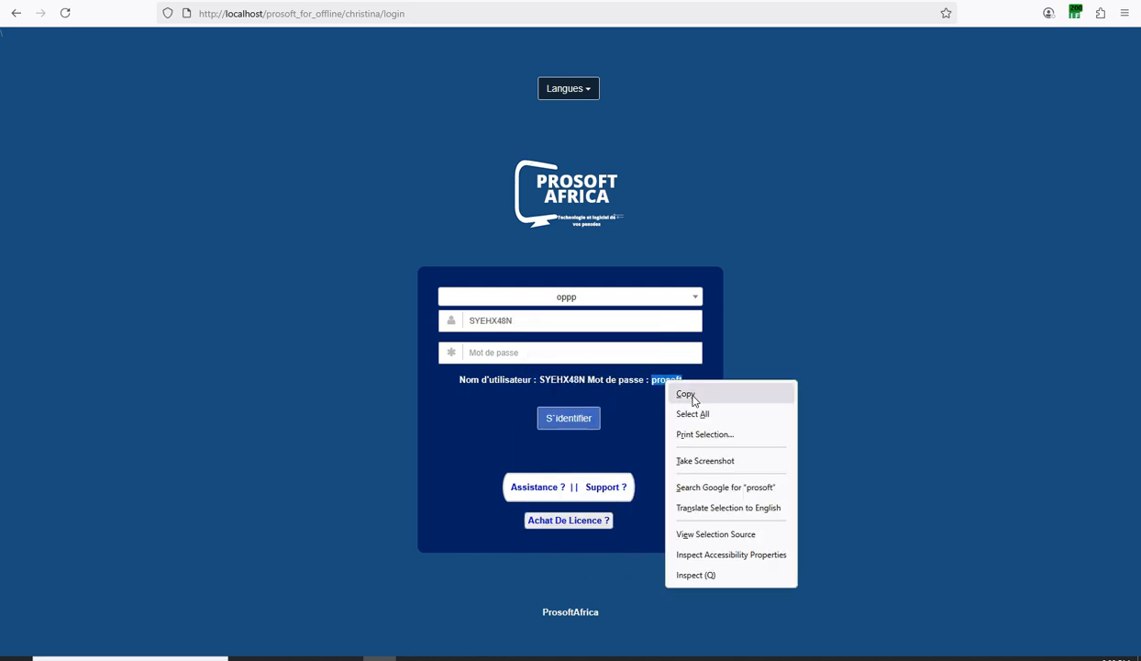
{"action": "left_click", "coordinate": [681, 396]}
{"action": "right_click", "coordinate": [480, 358]}
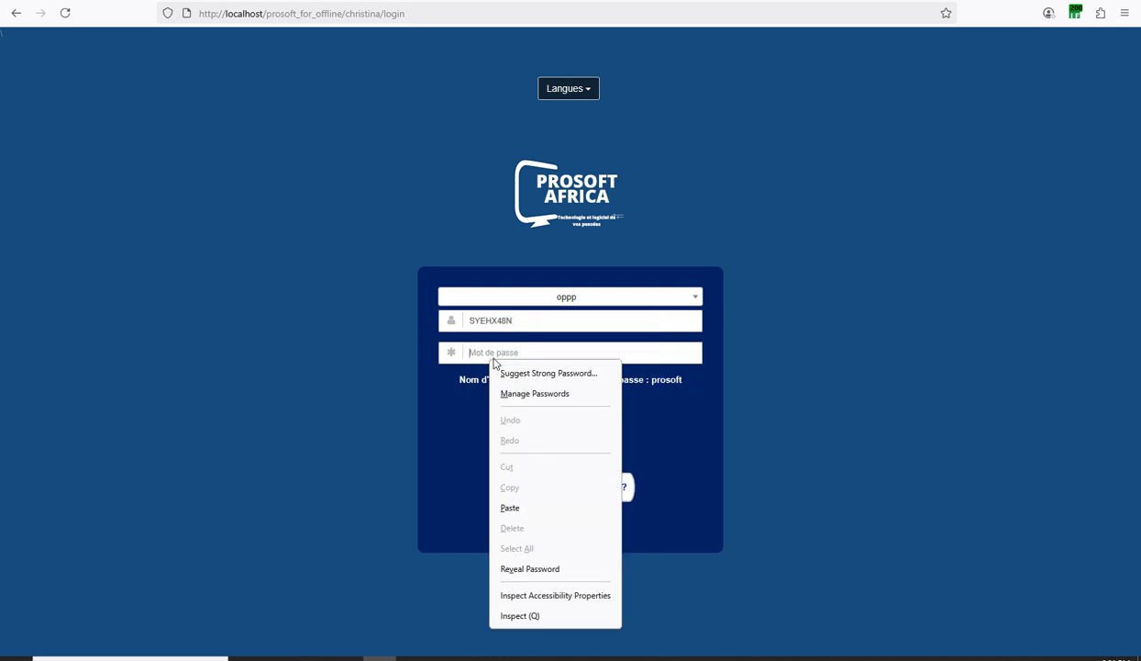
{"action": "left_click", "coordinate": [508, 504]}
{"action": "left_click", "coordinate": [563, 420]}
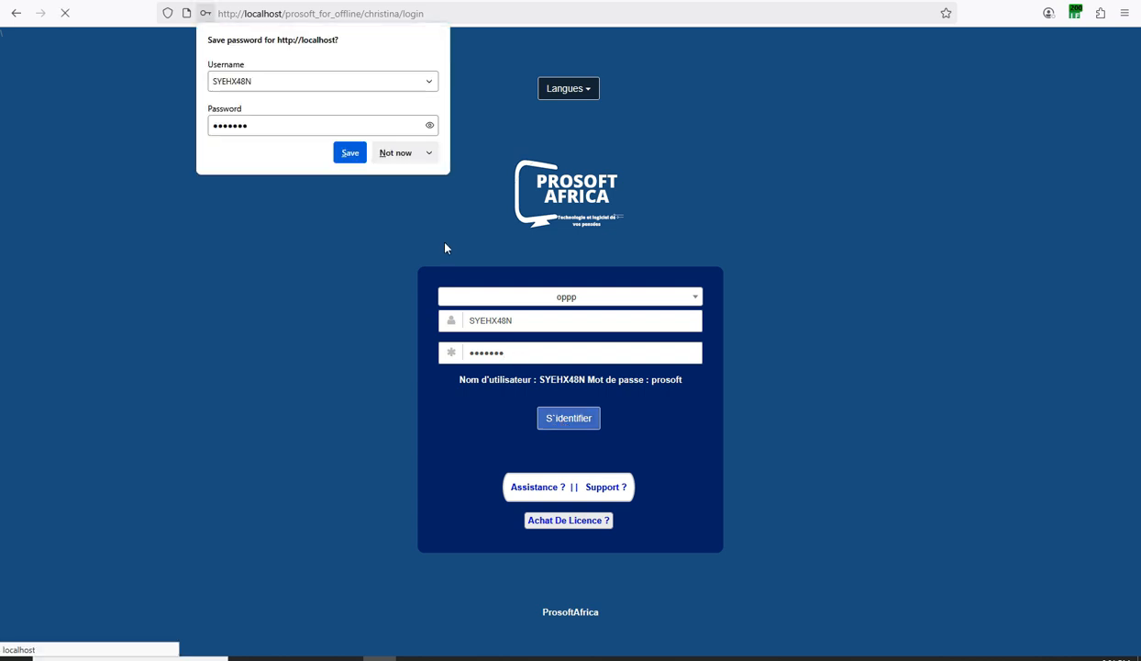
{"action": "left_click", "coordinate": [390, 153]}
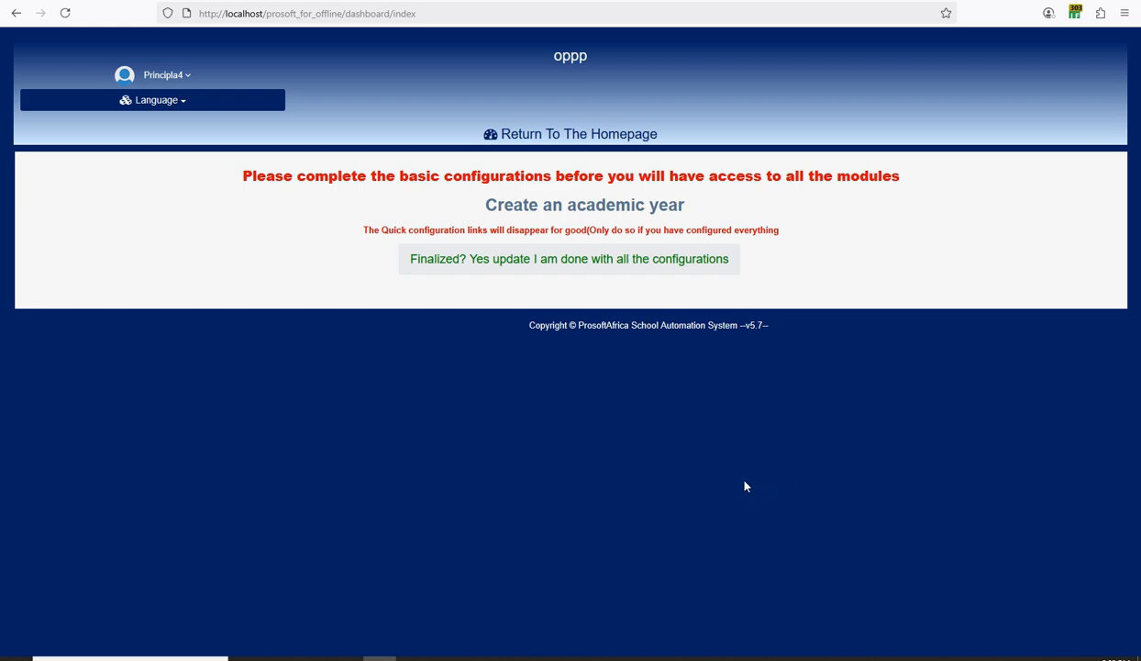
Add the September 2025 – July 2026 academic year, activate it, and return to the homepage.
{"action": "left_click", "coordinate": [713, 657]}
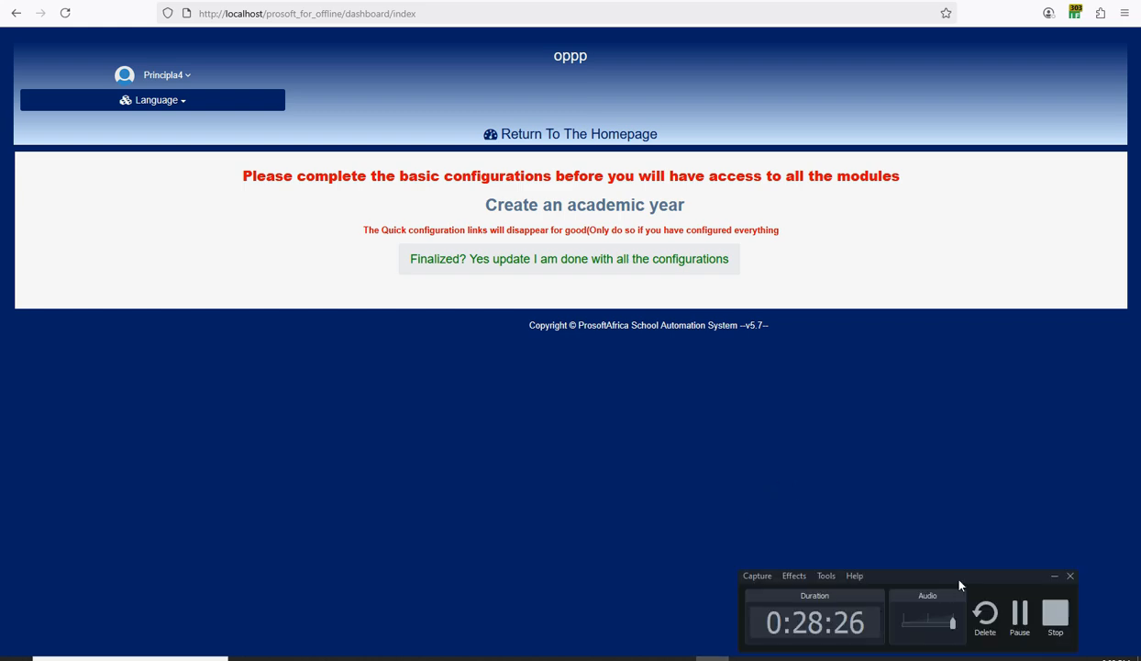
{"action": "left_click", "coordinate": [782, 438]}
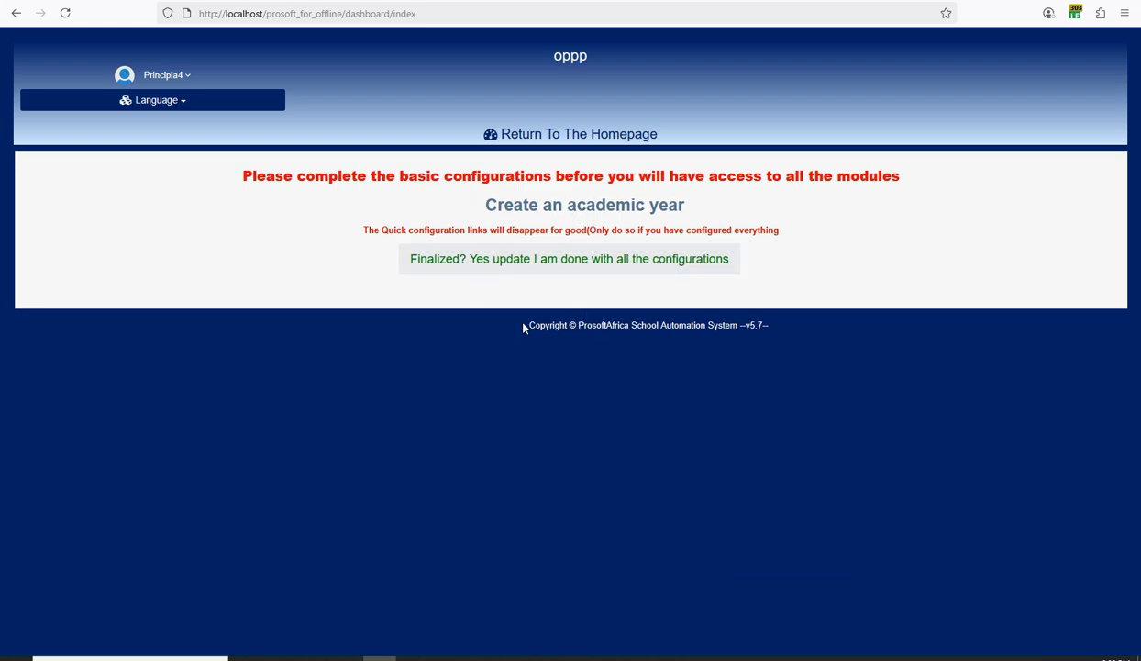
{"action": "left_click", "coordinate": [578, 214]}
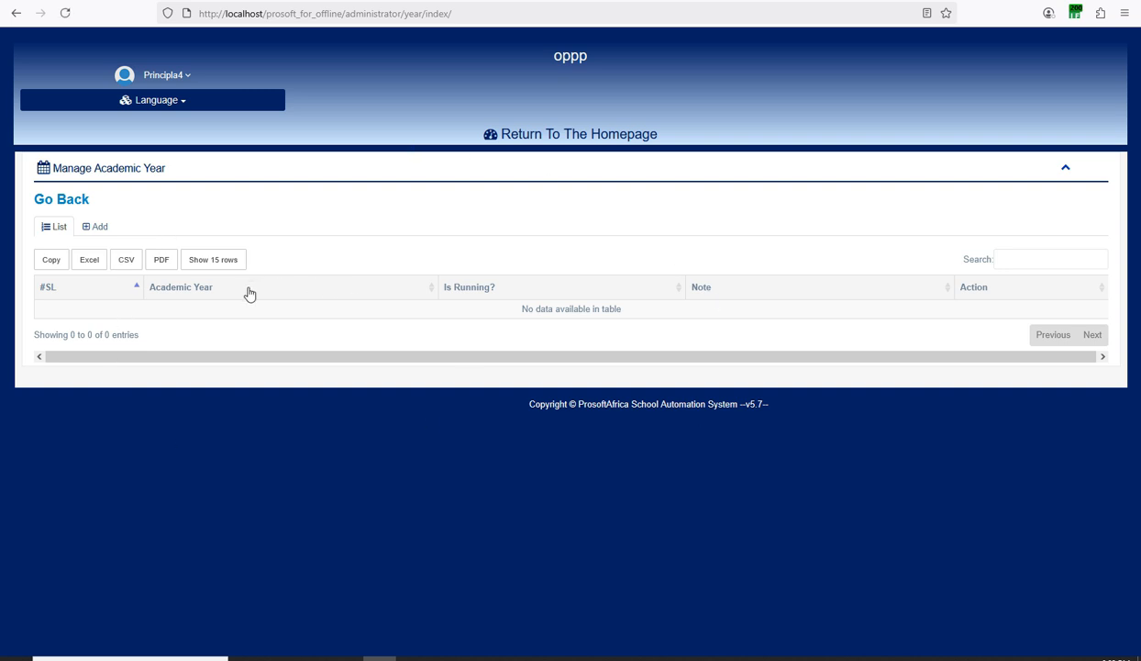
{"action": "left_click", "coordinate": [96, 226]}
{"action": "left_click", "coordinate": [319, 288]}
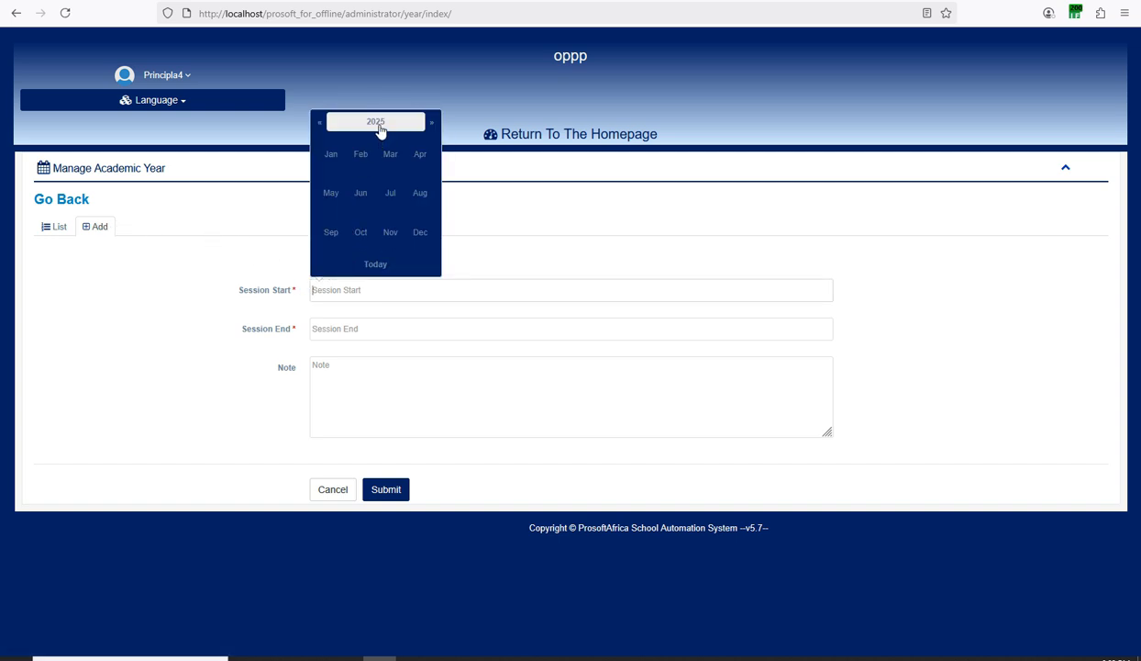
{"action": "left_click", "coordinate": [333, 232]}
{"action": "left_click", "coordinate": [342, 326]}
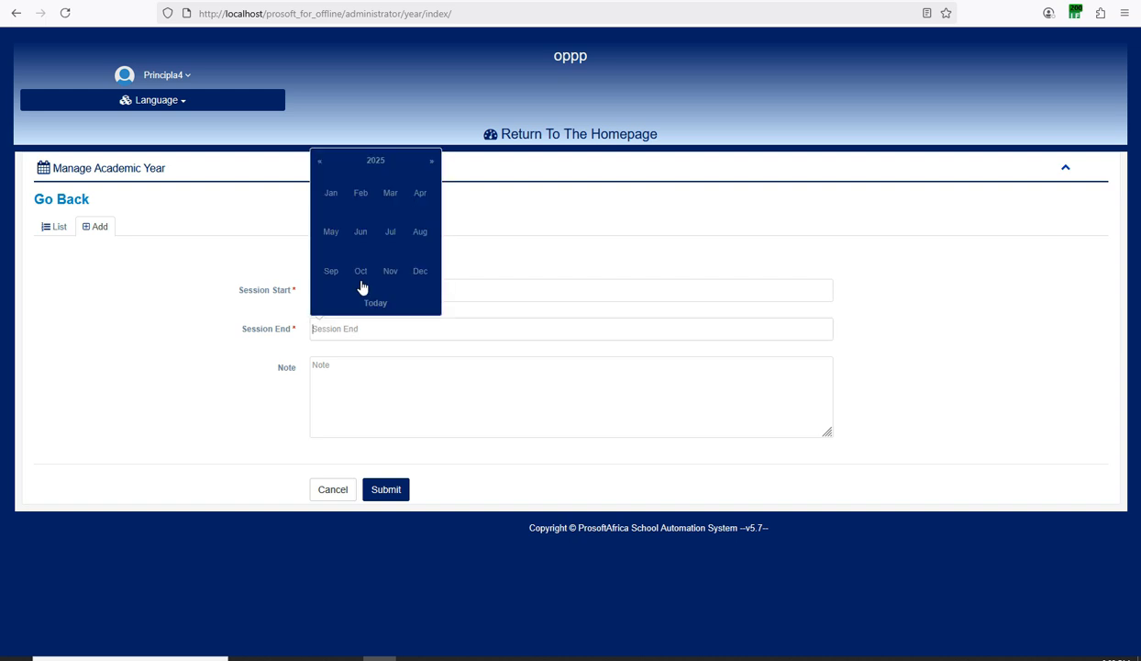
{"action": "left_click", "coordinate": [433, 163]}
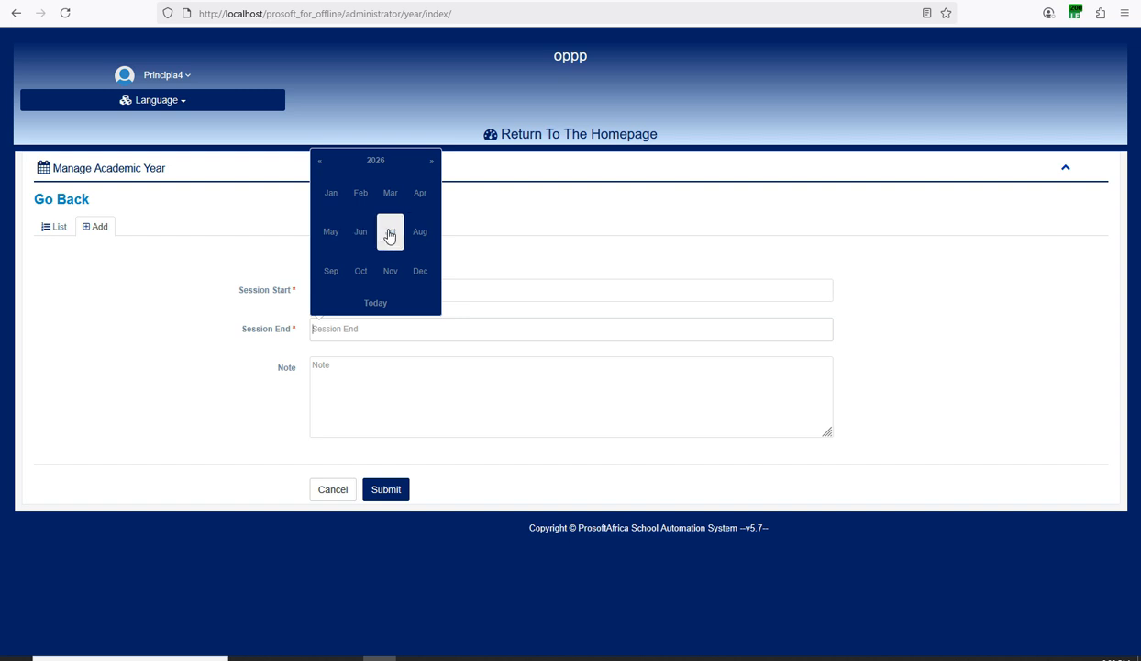
{"action": "left_click", "coordinate": [389, 235]}
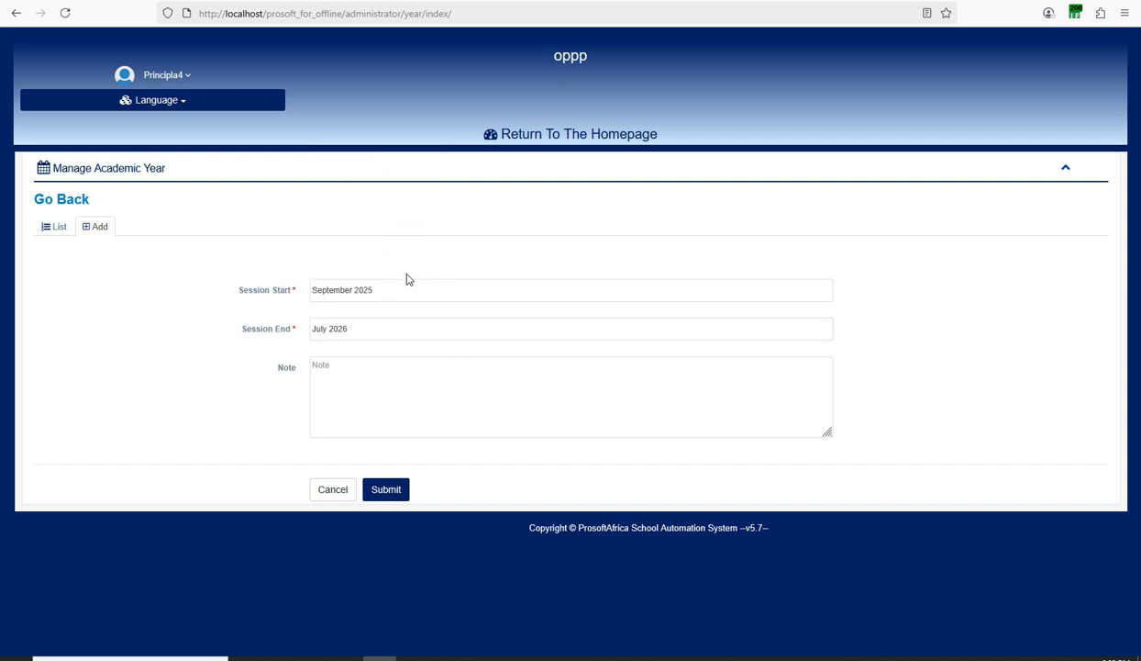
{"action": "left_click", "coordinate": [387, 496]}
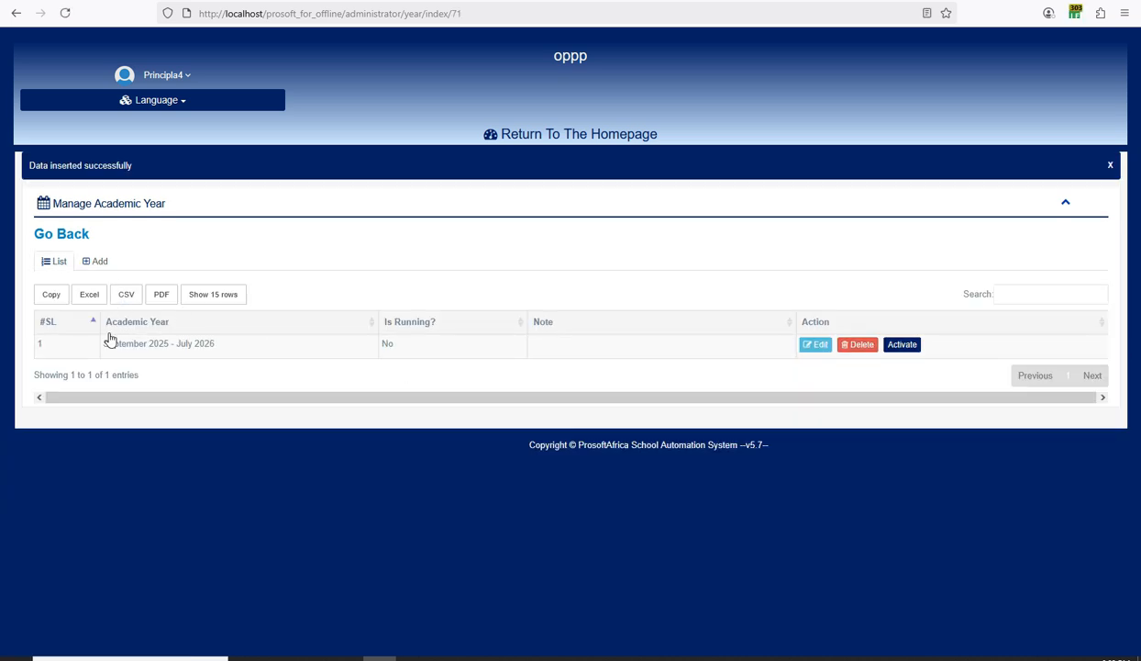
{"action": "left_click", "coordinate": [896, 347]}
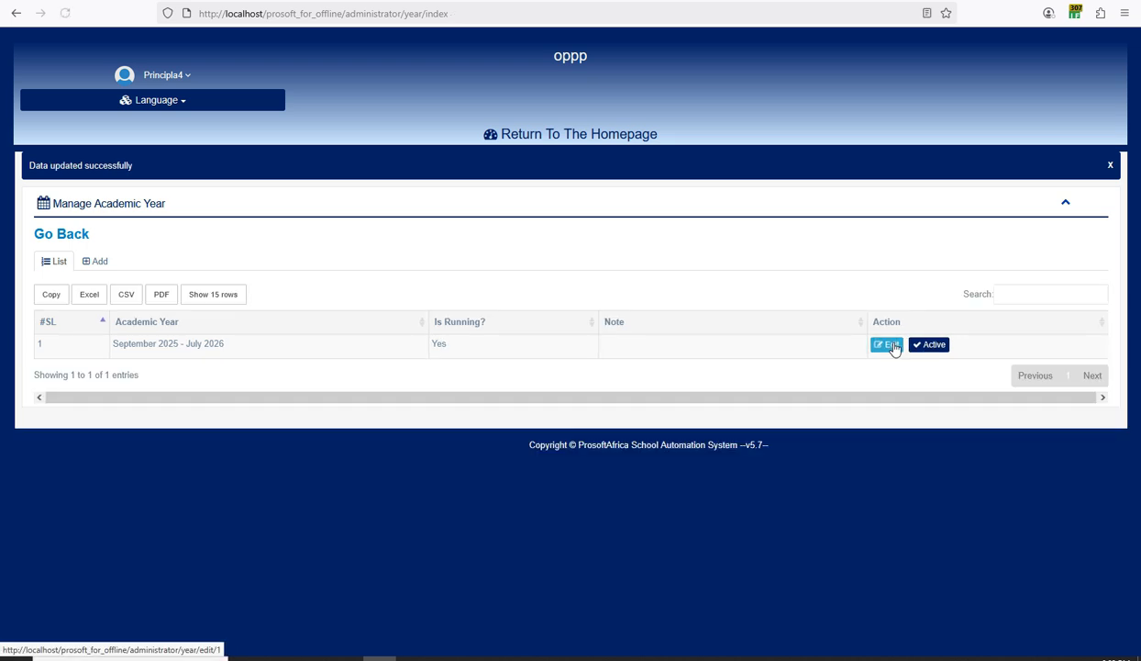
{"action": "left_click", "coordinate": [561, 136]}
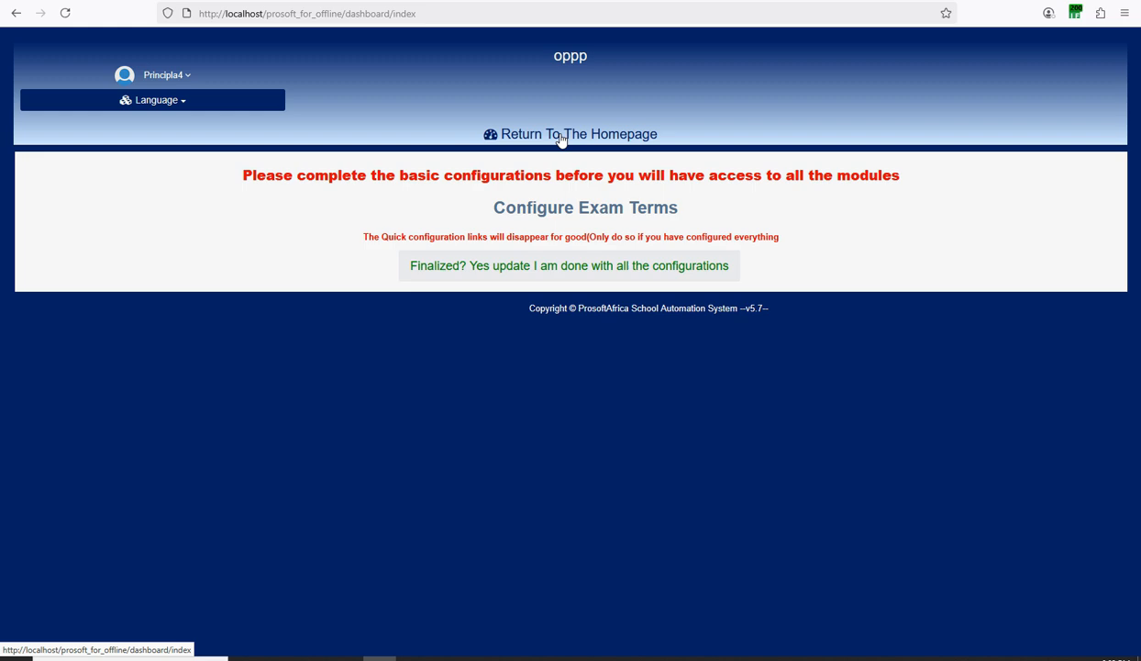
Start a new exam term titled First Term 2025-2026.
{"action": "left_click", "coordinate": [713, 658]}
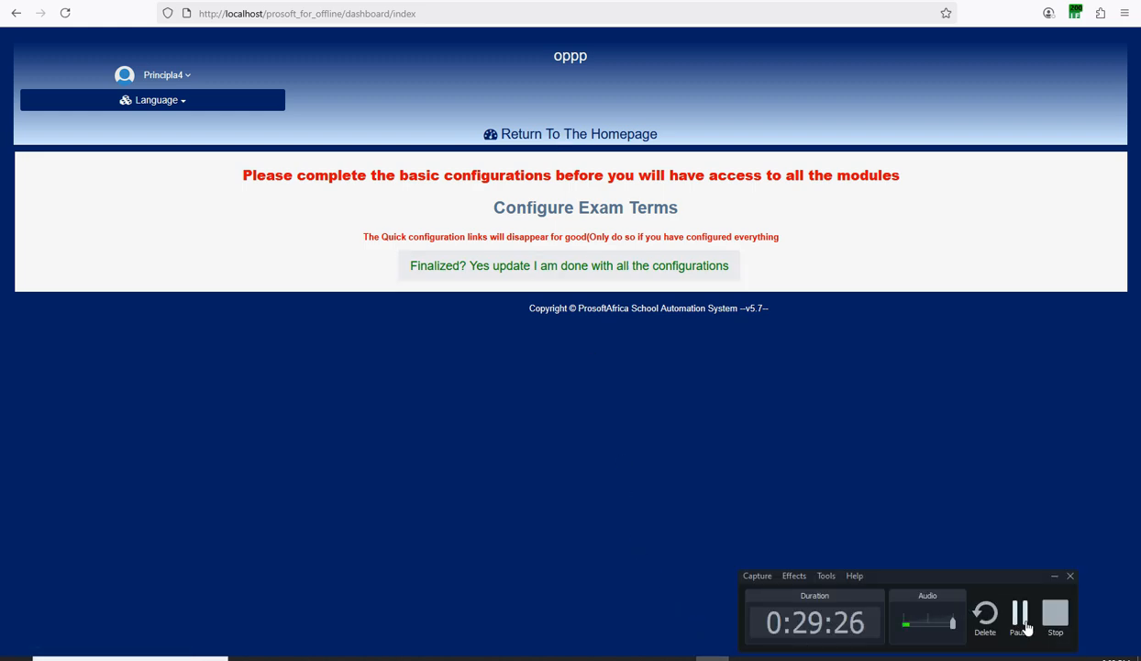
{"action": "left_click", "coordinate": [822, 422]}
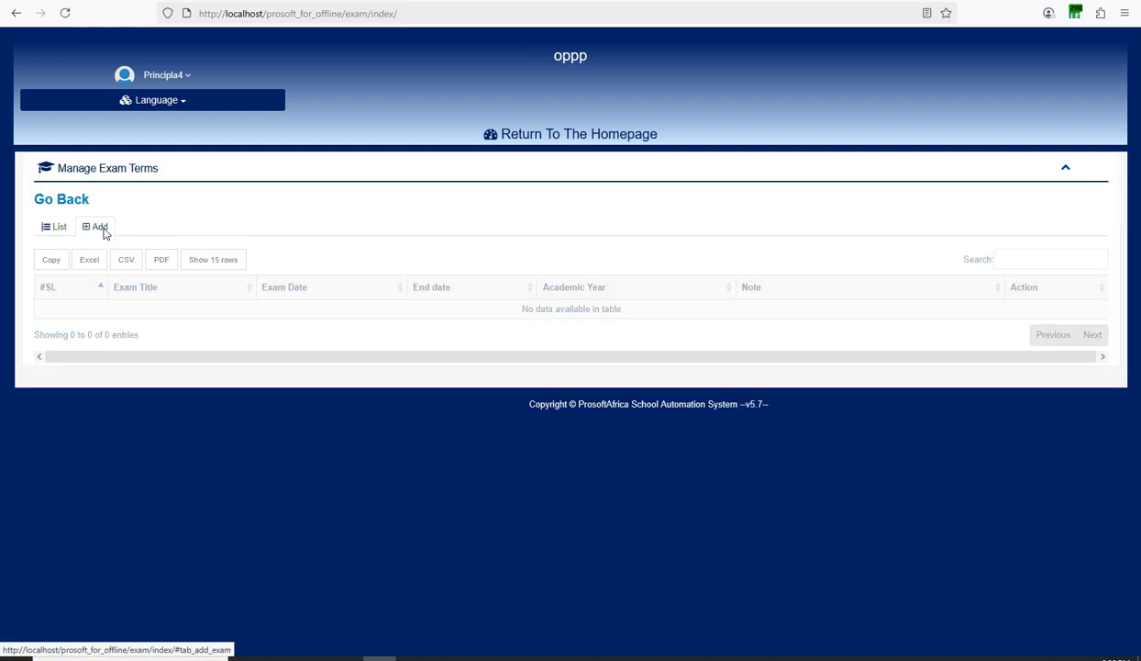
{"action": "left_click", "coordinate": [99, 227]}
{"action": "left_click", "coordinate": [329, 268]}
{"action": "type", "text": "First Term 2025-2026"}
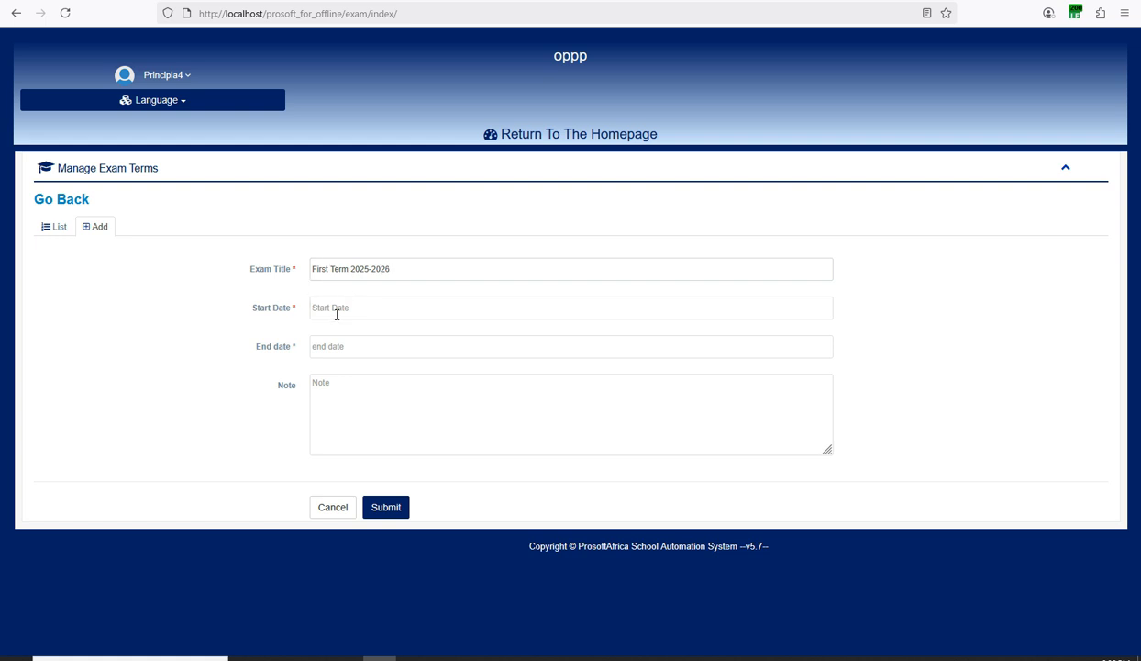
Set the term dates to 01-09-2025 through 20-12-2025 and submit it.
{"action": "left_click", "coordinate": [336, 315]}
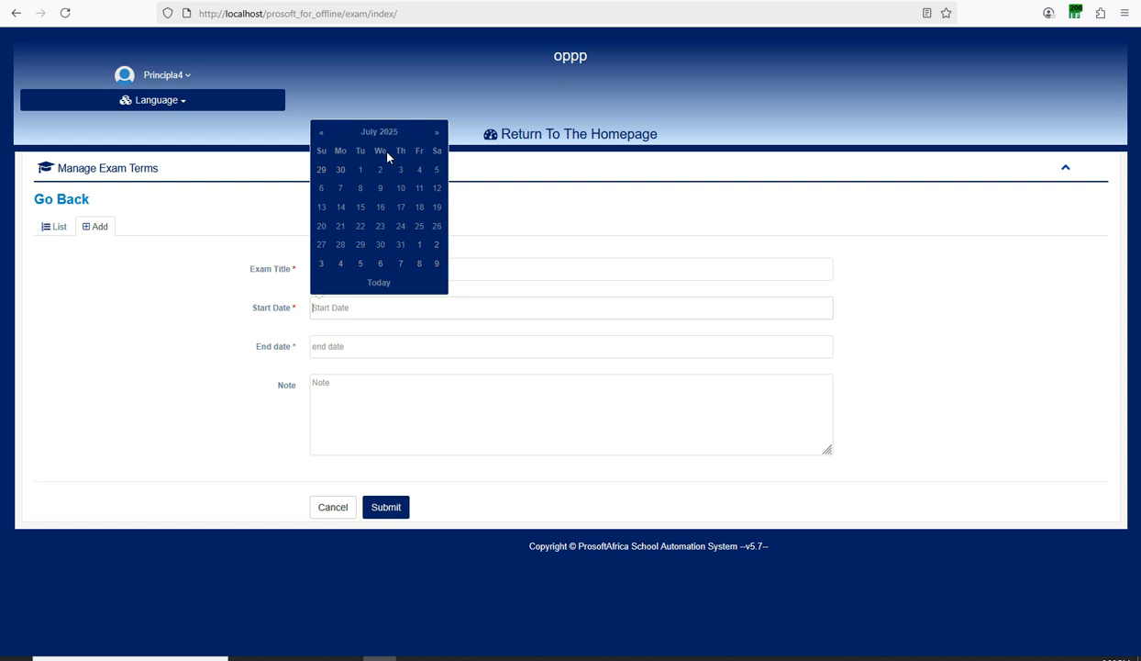
{"action": "left_click", "coordinate": [435, 132]}
{"action": "left_click", "coordinate": [436, 132]}
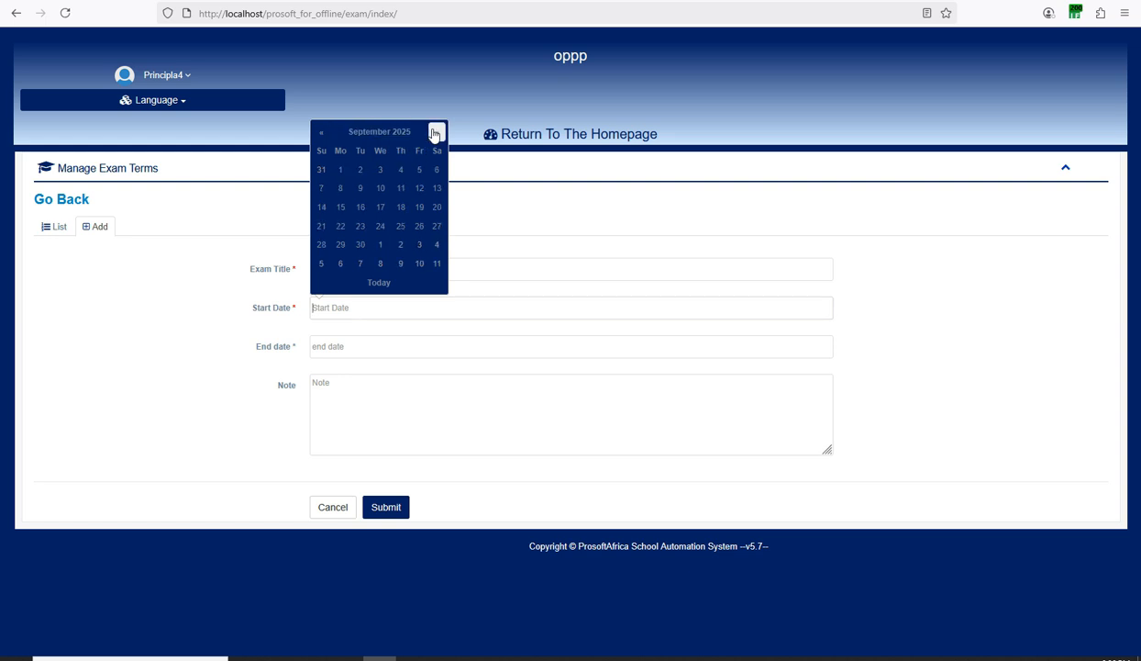
{"action": "left_click", "coordinate": [342, 171]}
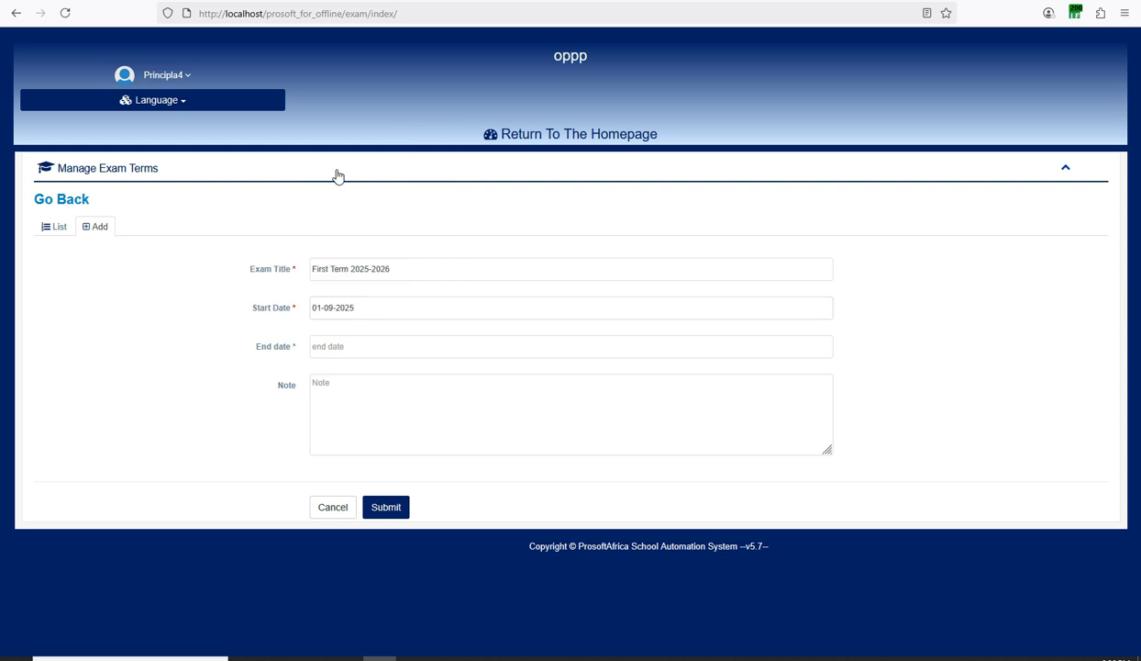
{"action": "left_click", "coordinate": [321, 348]}
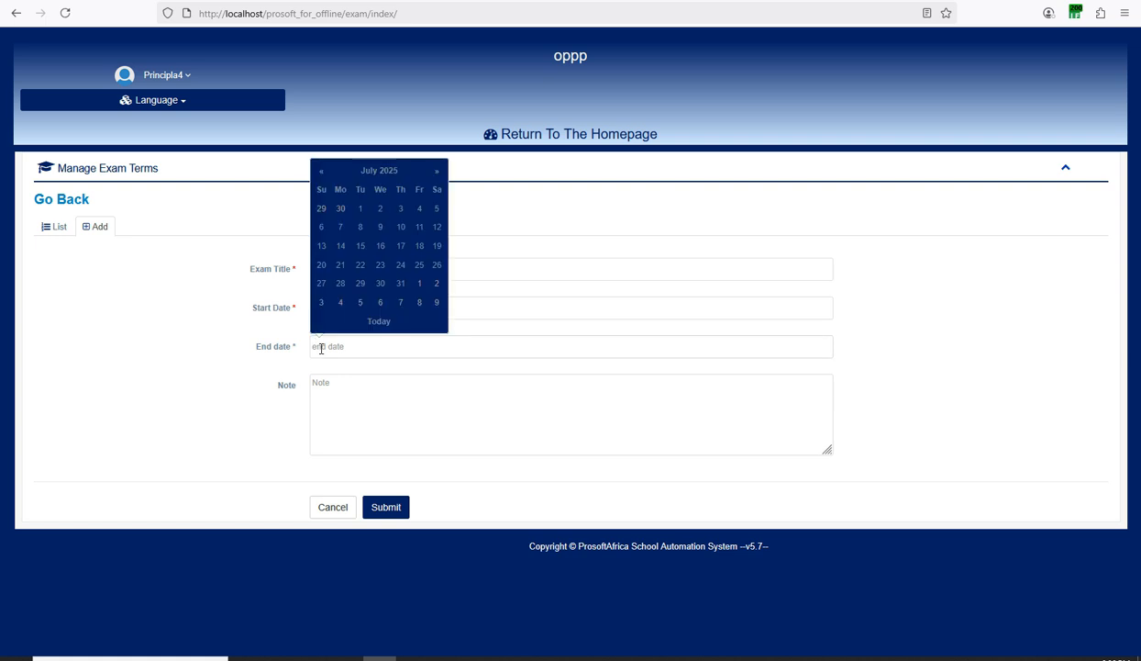
{"action": "left_click", "coordinate": [437, 174]}
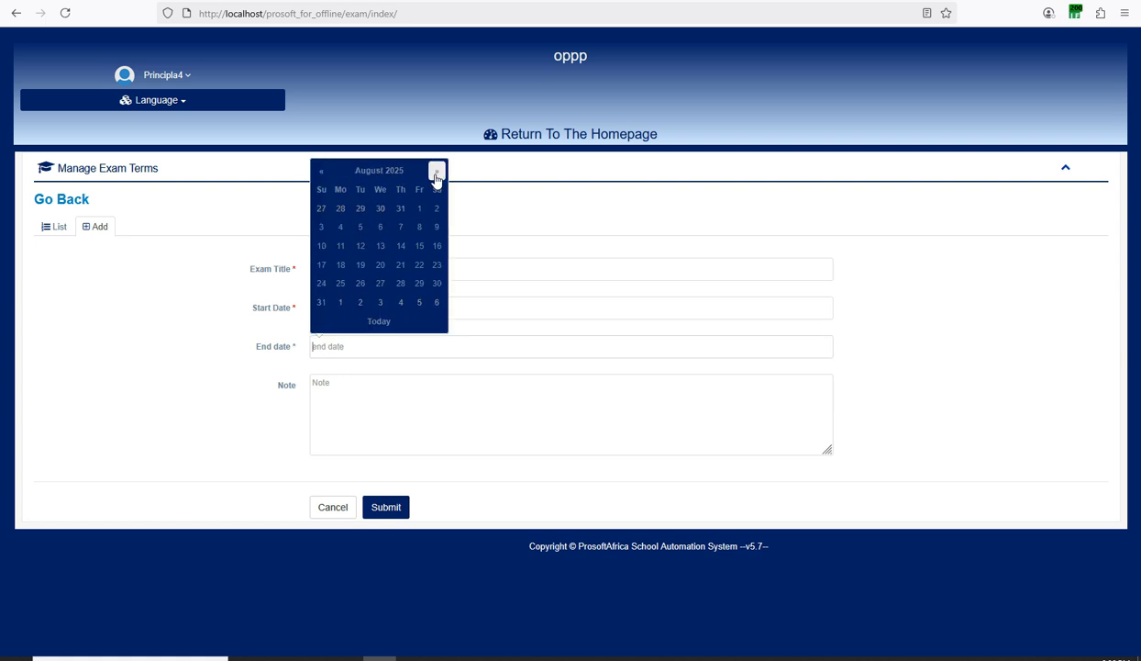
{"action": "left_click", "coordinate": [437, 174]}
{"action": "left_click", "coordinate": [437, 173]}
{"action": "left_click", "coordinate": [437, 173]}
{"action": "left_click", "coordinate": [437, 173]}
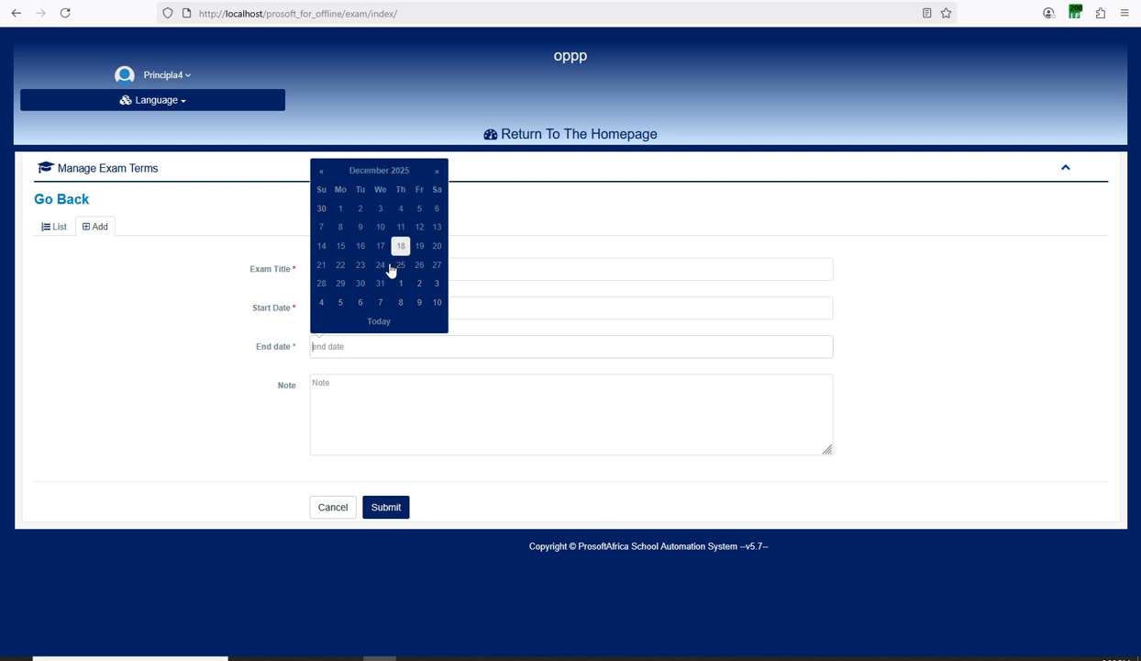
{"action": "left_click", "coordinate": [435, 248]}
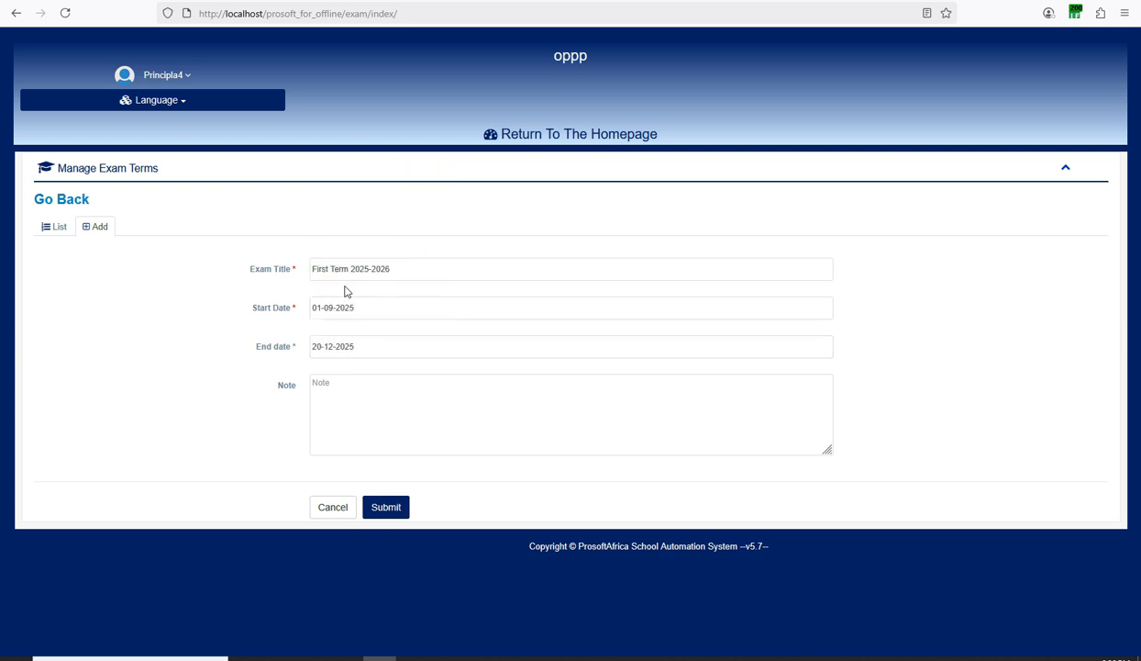
{"action": "left_click", "coordinate": [381, 506]}
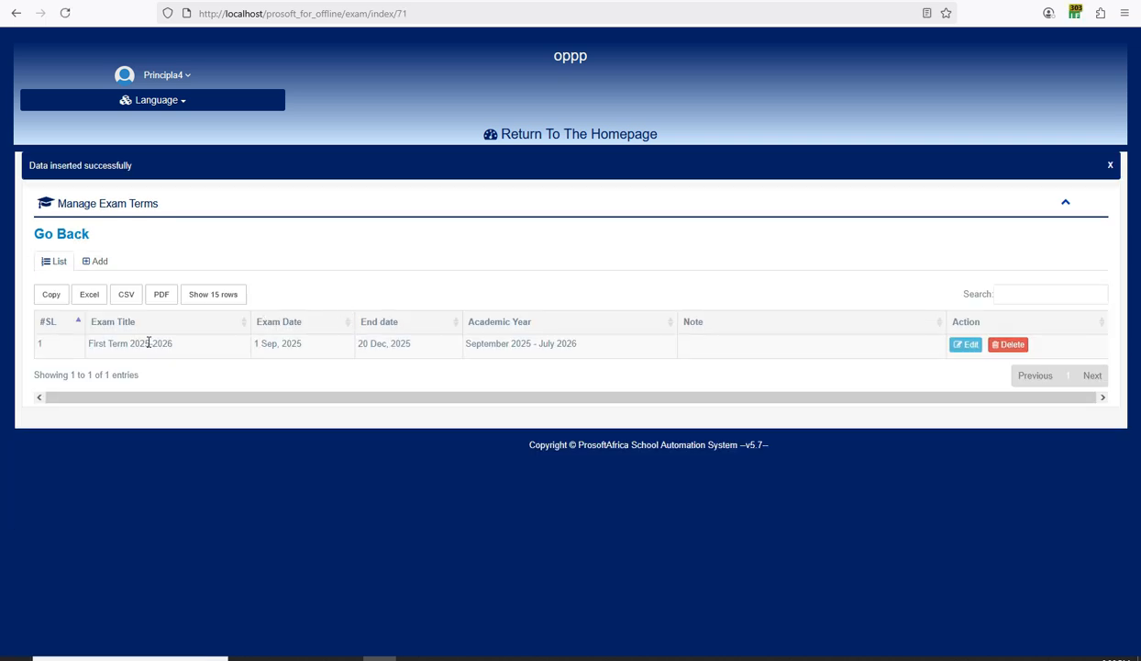
Start a new exam term titled Second Term 2025-2026, reusing the first term's title.
{"action": "triple_click", "coordinate": [148, 342]}
{"action": "key", "text": "ctrl+c"}
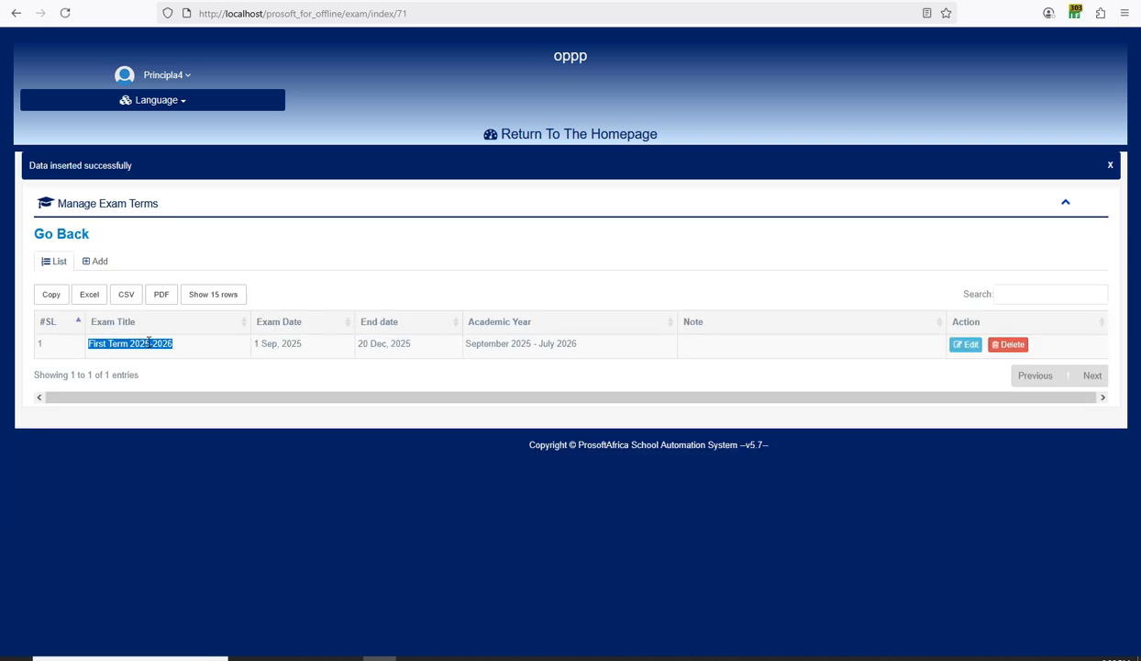
{"action": "left_click", "coordinate": [97, 262]}
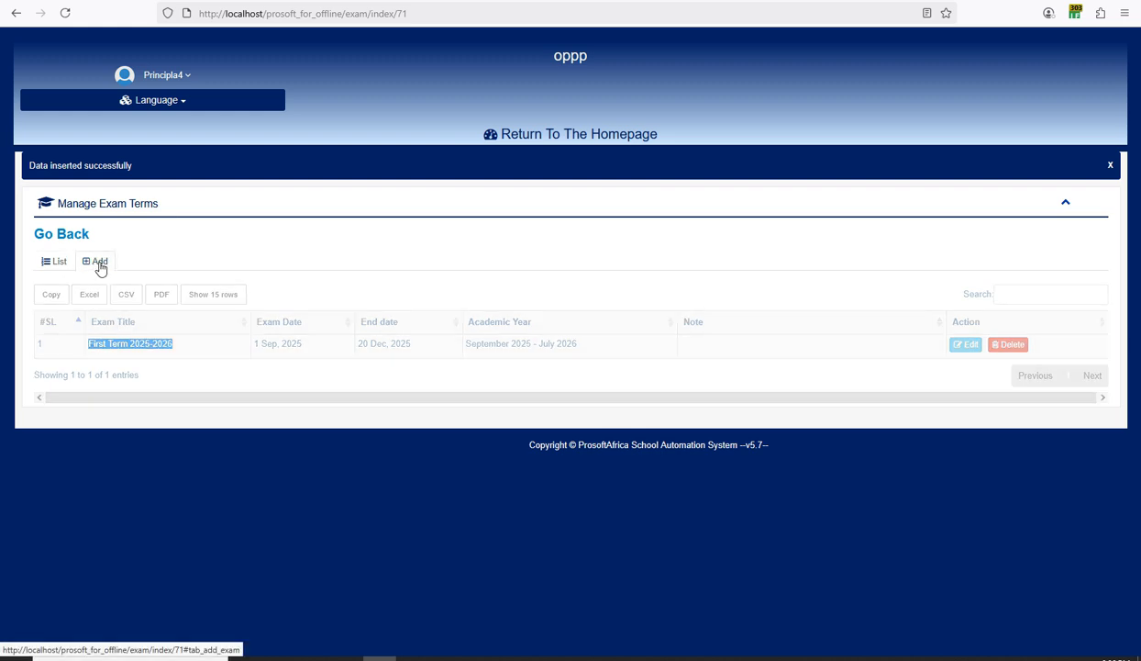
{"action": "right_click", "coordinate": [335, 305]}
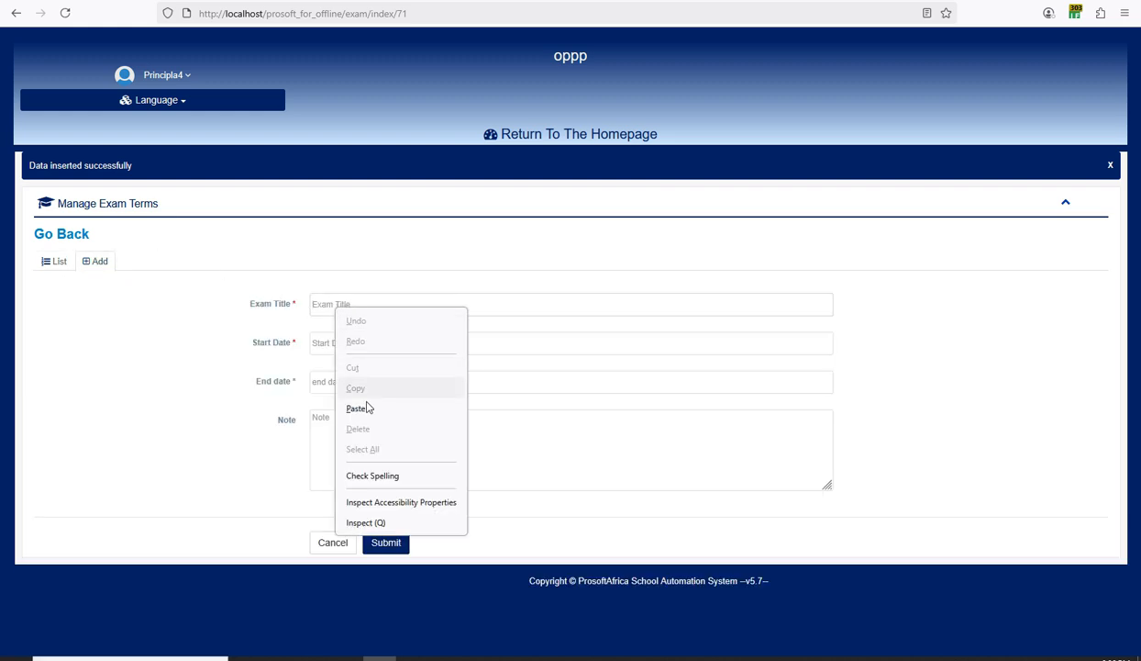
{"action": "left_click", "coordinate": [351, 400]}
{"action": "double_click", "coordinate": [317, 307]}
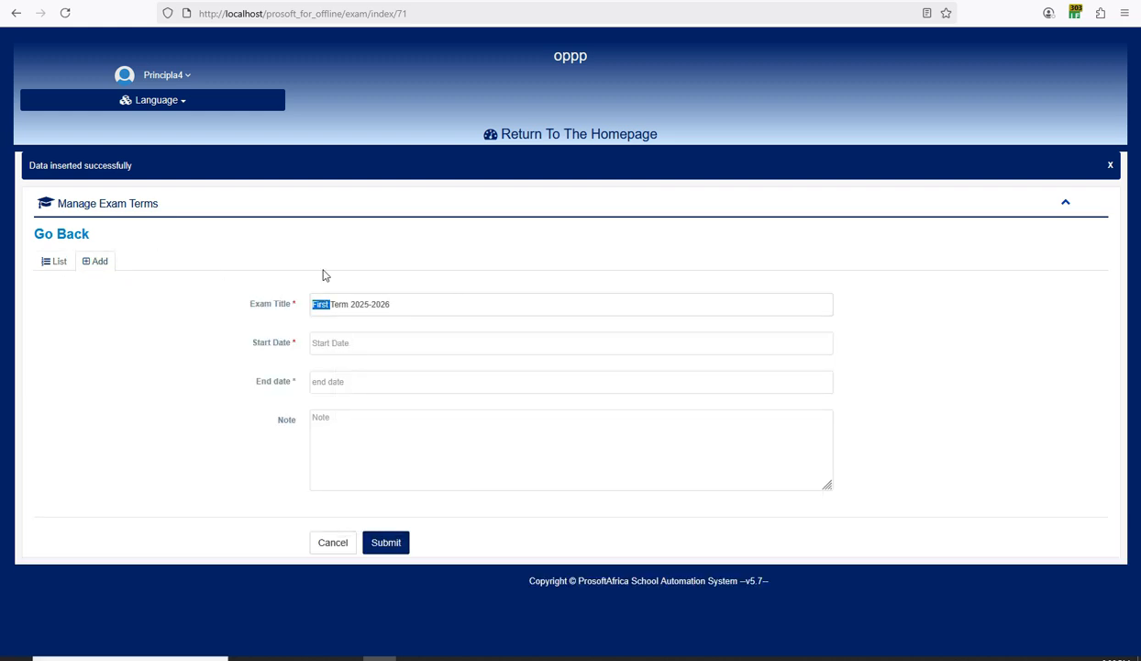
{"action": "type", "text": "second"}
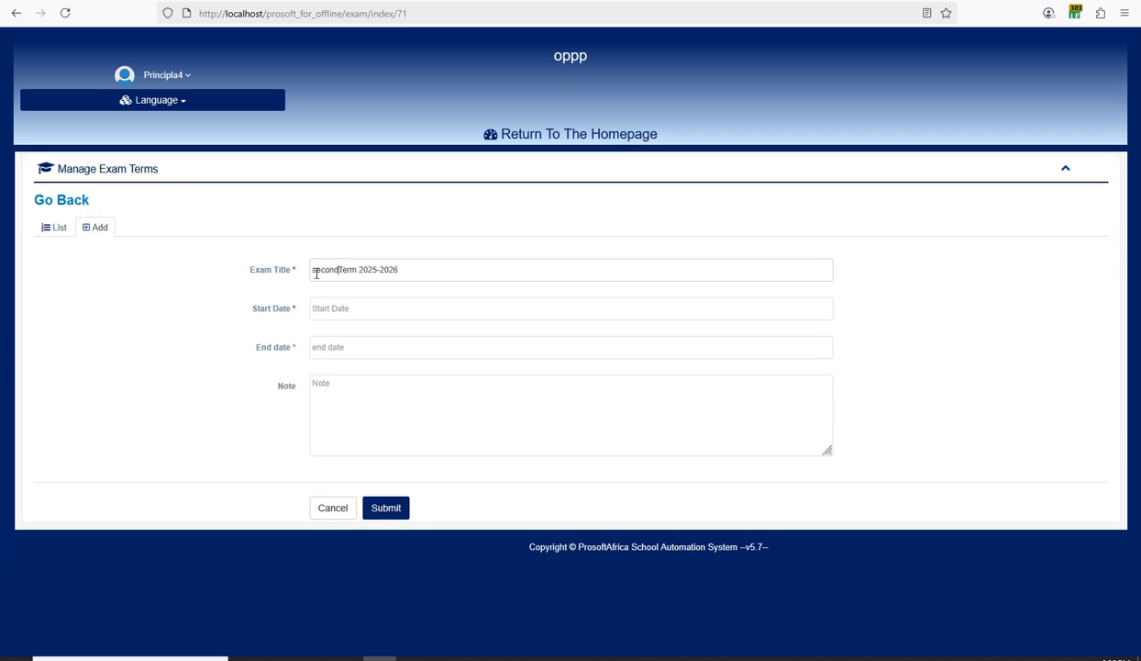
{"action": "type", "text": "S"}
Set the second term's start date to 8 January 2026.
{"action": "left_click", "coordinate": [342, 270]}
{"action": "left_click", "coordinate": [354, 303]}
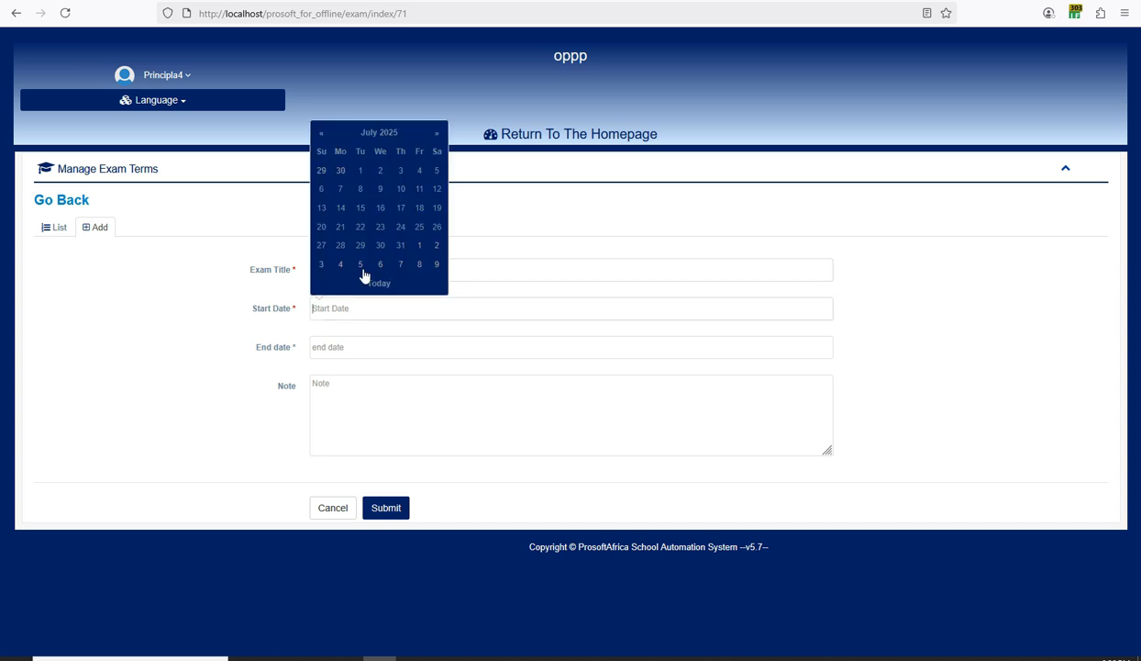
{"action": "left_click", "coordinate": [436, 133]}
{"action": "left_click", "coordinate": [437, 133]}
{"action": "left_click", "coordinate": [436, 133]}
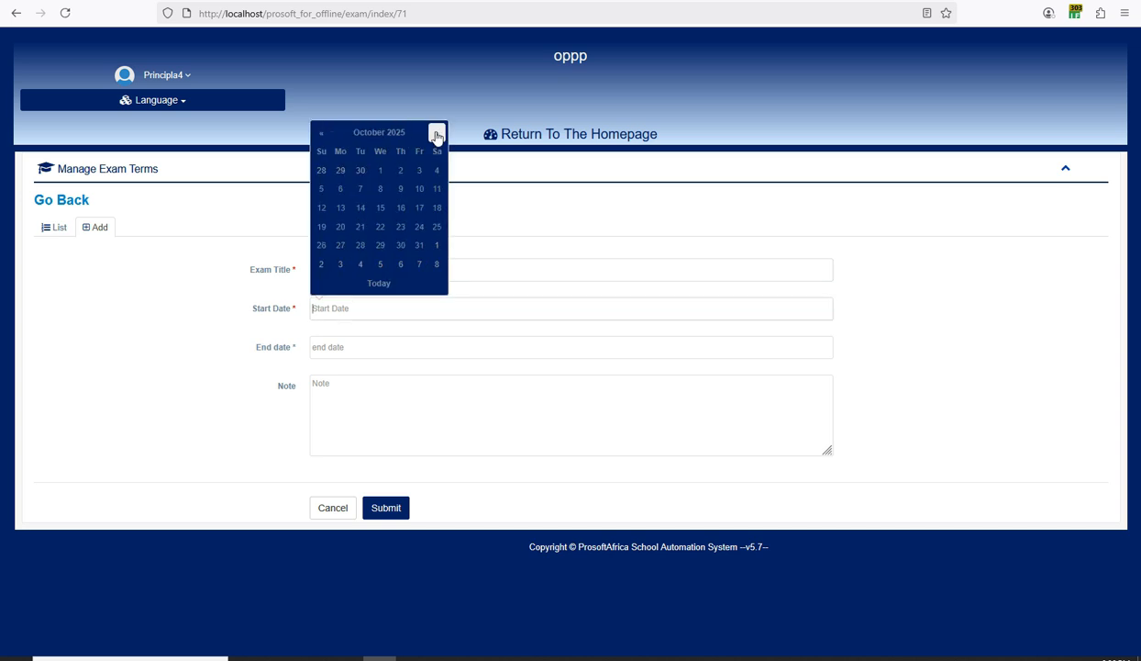
{"action": "left_click", "coordinate": [437, 133]}
{"action": "left_click", "coordinate": [437, 133]}
{"action": "left_click", "coordinate": [436, 133]}
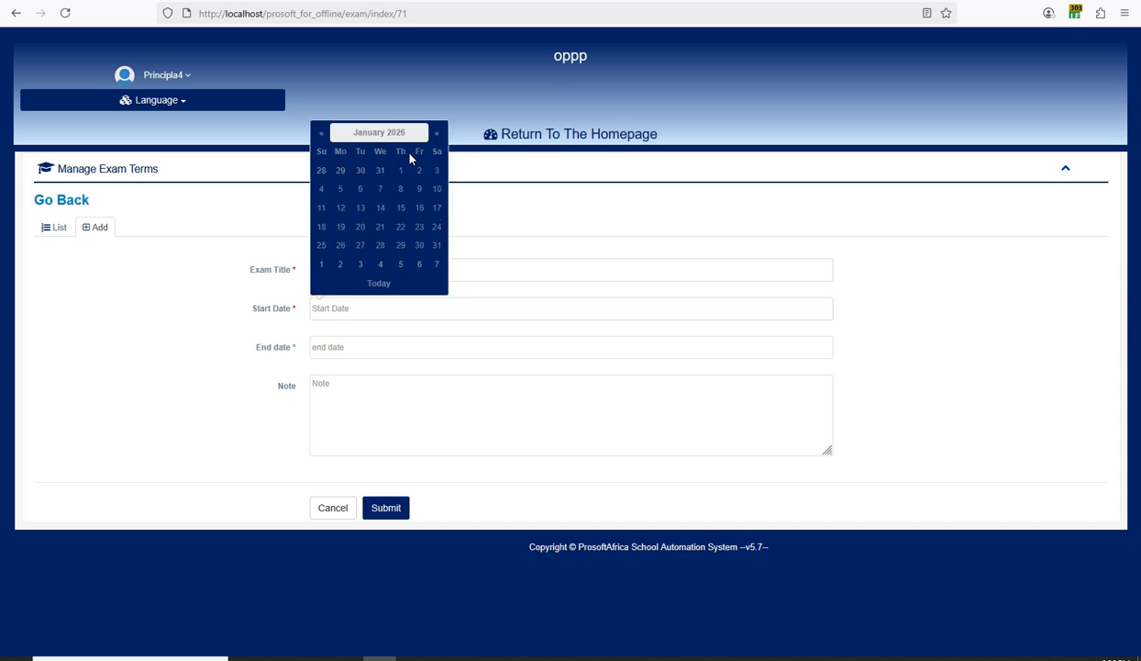
{"action": "left_click", "coordinate": [400, 190]}
Set the end date to 20 March 2026 and save the Second Term 2025-2026.
{"action": "left_click", "coordinate": [335, 347]}
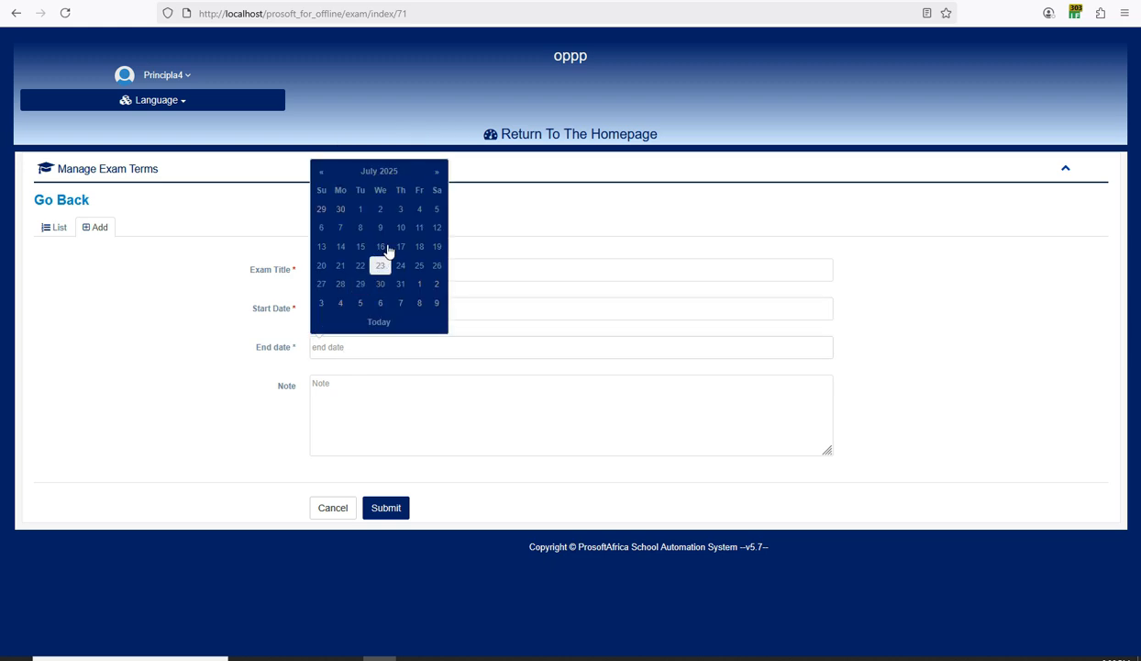
{"action": "left_click", "coordinate": [437, 172]}
{"action": "left_click", "coordinate": [437, 171]}
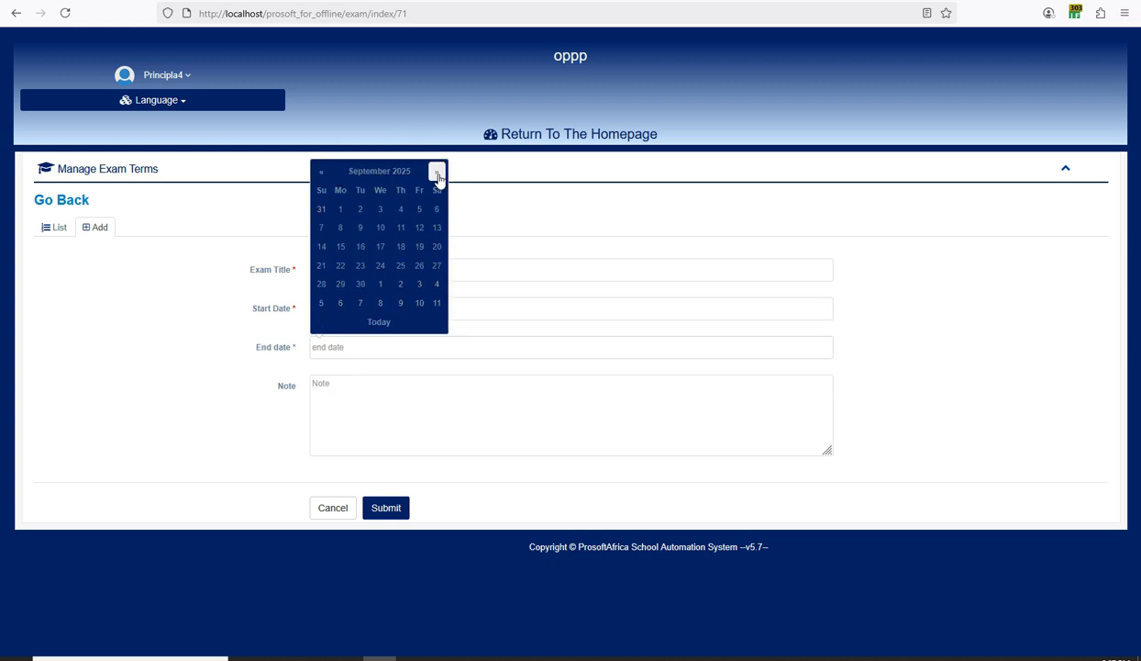
{"action": "left_click", "coordinate": [436, 172]}
{"action": "left_click", "coordinate": [436, 171]}
{"action": "left_click", "coordinate": [437, 171]}
{"action": "left_click", "coordinate": [437, 172]}
{"action": "left_click", "coordinate": [437, 171]}
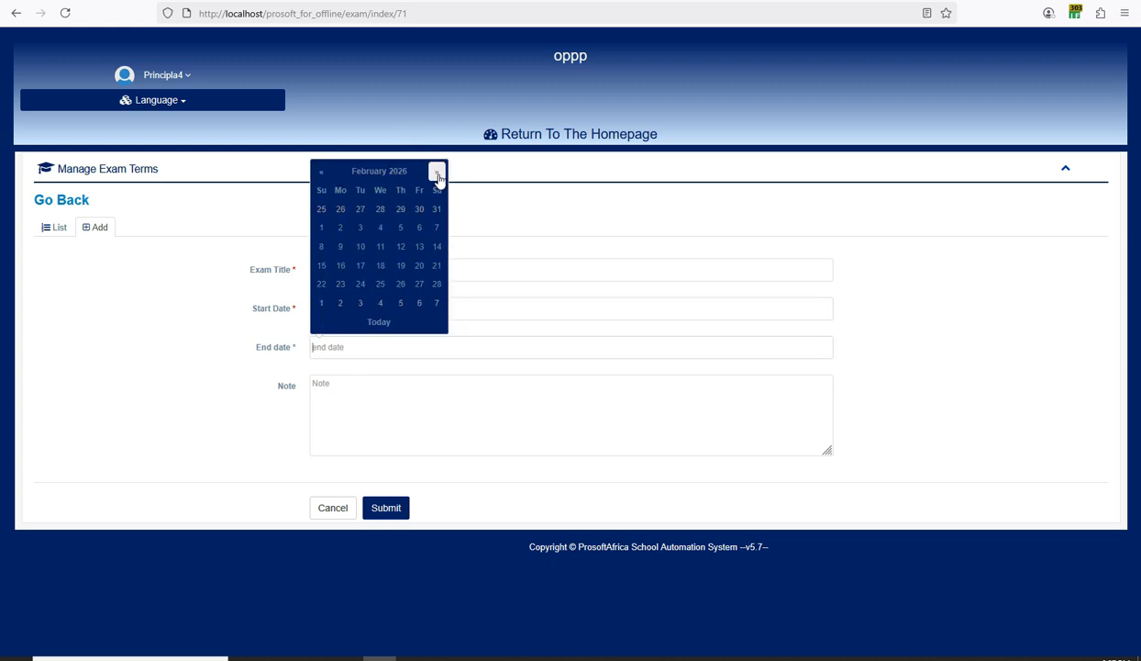
{"action": "left_click", "coordinate": [437, 172]}
{"action": "left_click", "coordinate": [420, 265]}
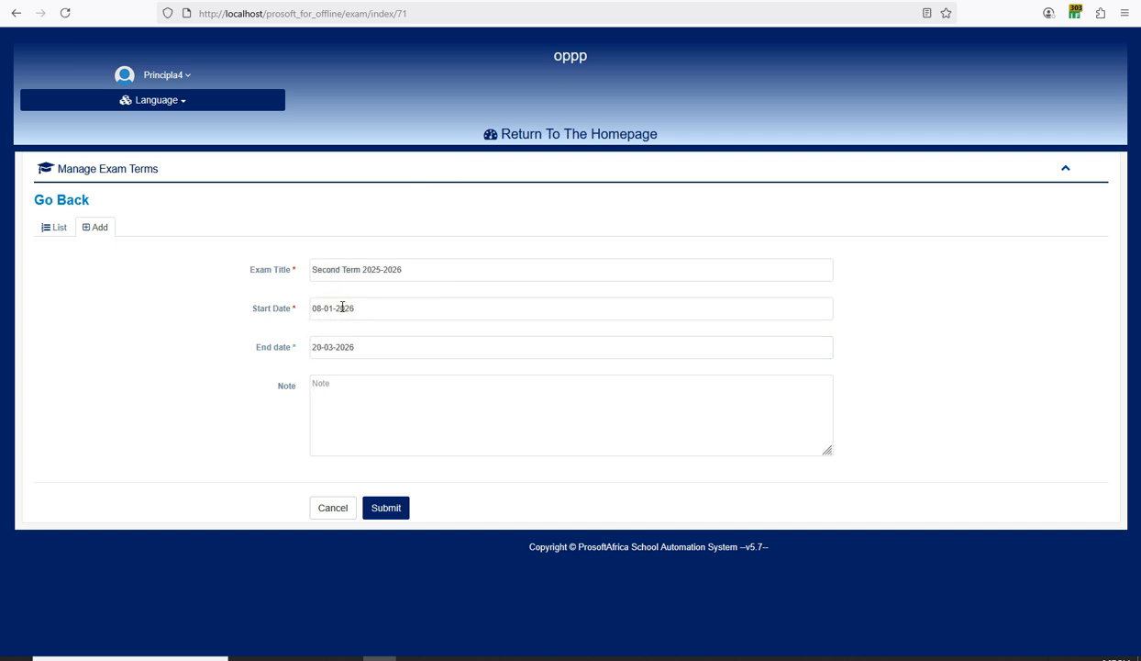
{"action": "left_click", "coordinate": [390, 508]}
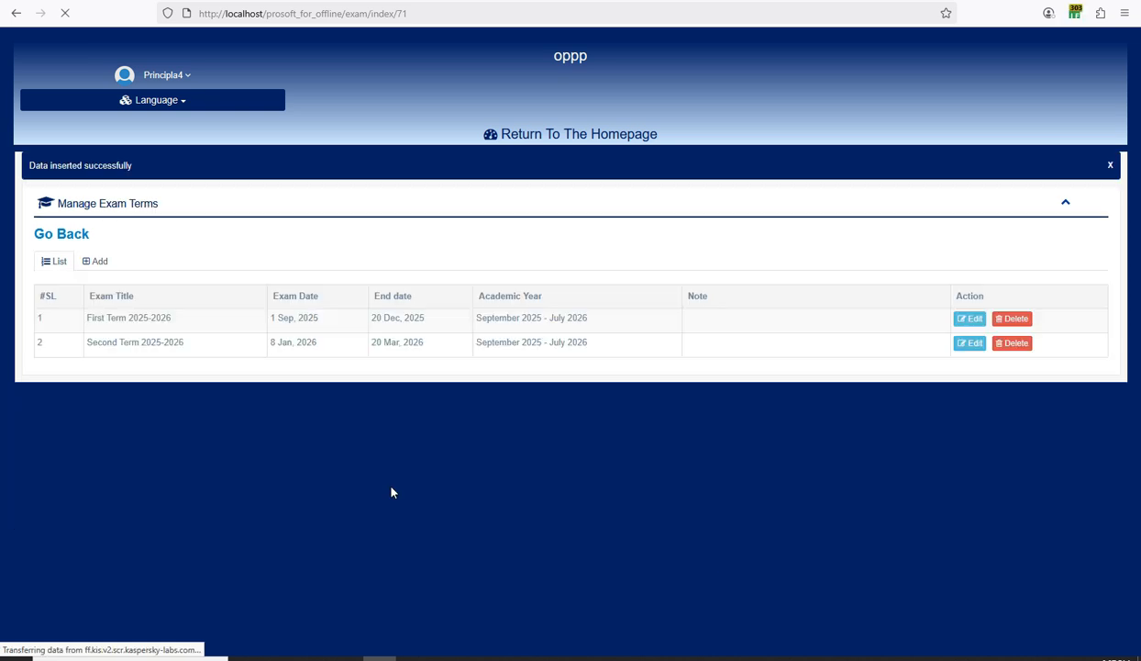
{"action": "left_click", "coordinate": [99, 262]}
Title the new exam term third Term 2025-2026.
{"action": "left_click", "coordinate": [357, 309]}
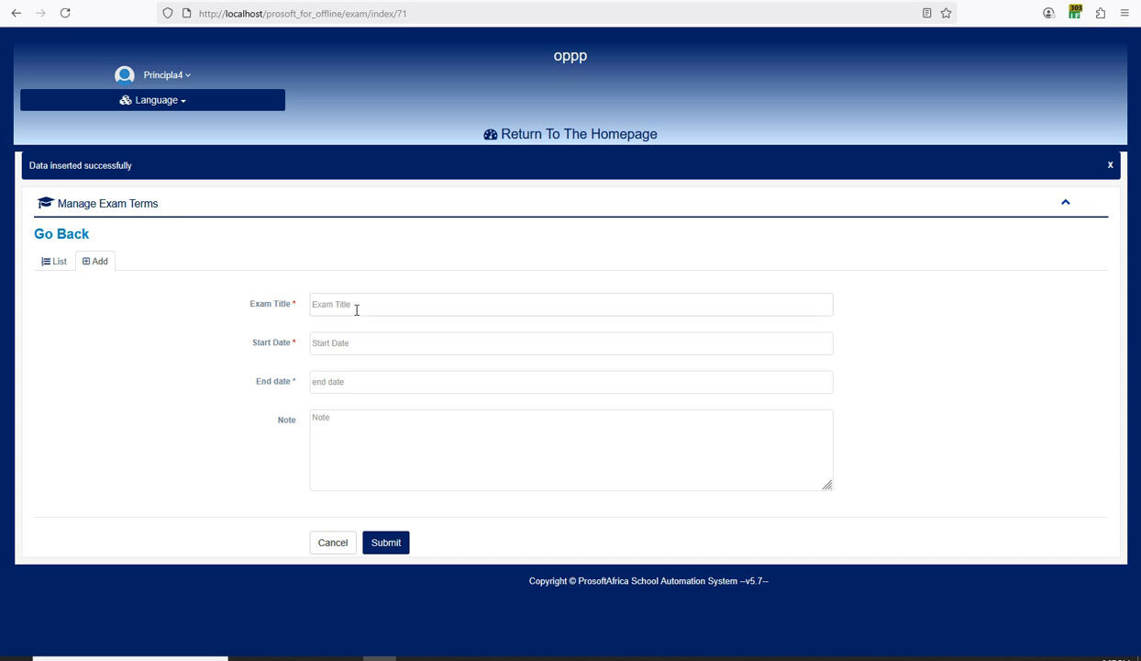
{"action": "key", "text": "ctrl+v"}
{"action": "left_click_drag", "start_coordinate": [332, 304], "coordinate": [295, 275]}
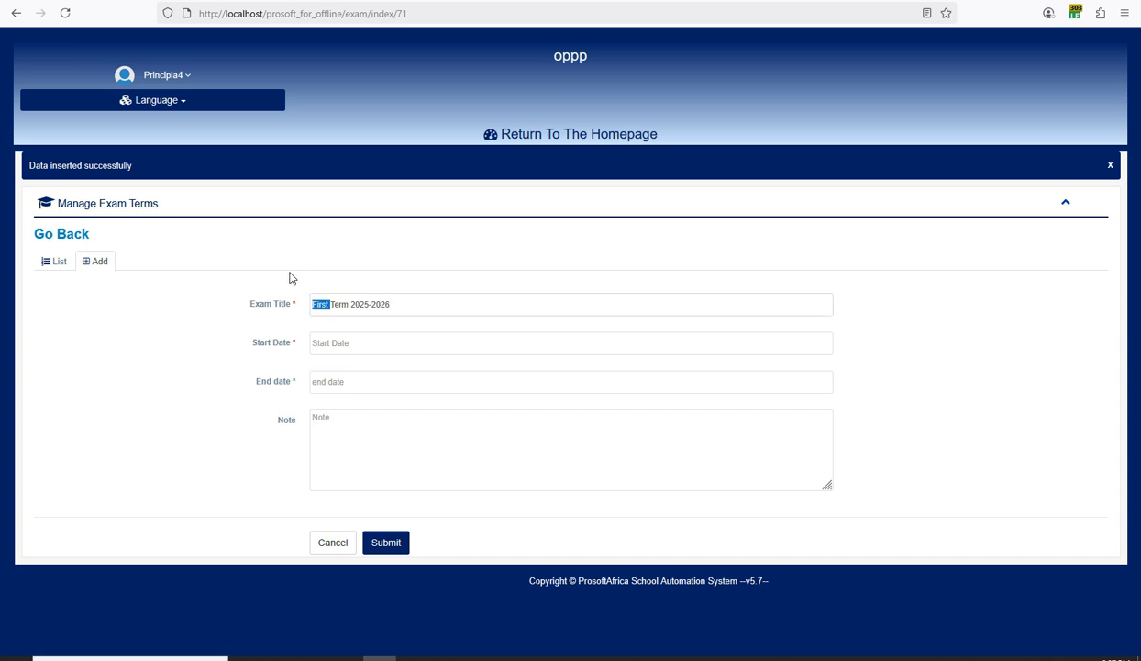
{"action": "type", "text": "third"}
Set the third term's start date to 1 April 2026.
{"action": "left_click", "coordinate": [301, 309]}
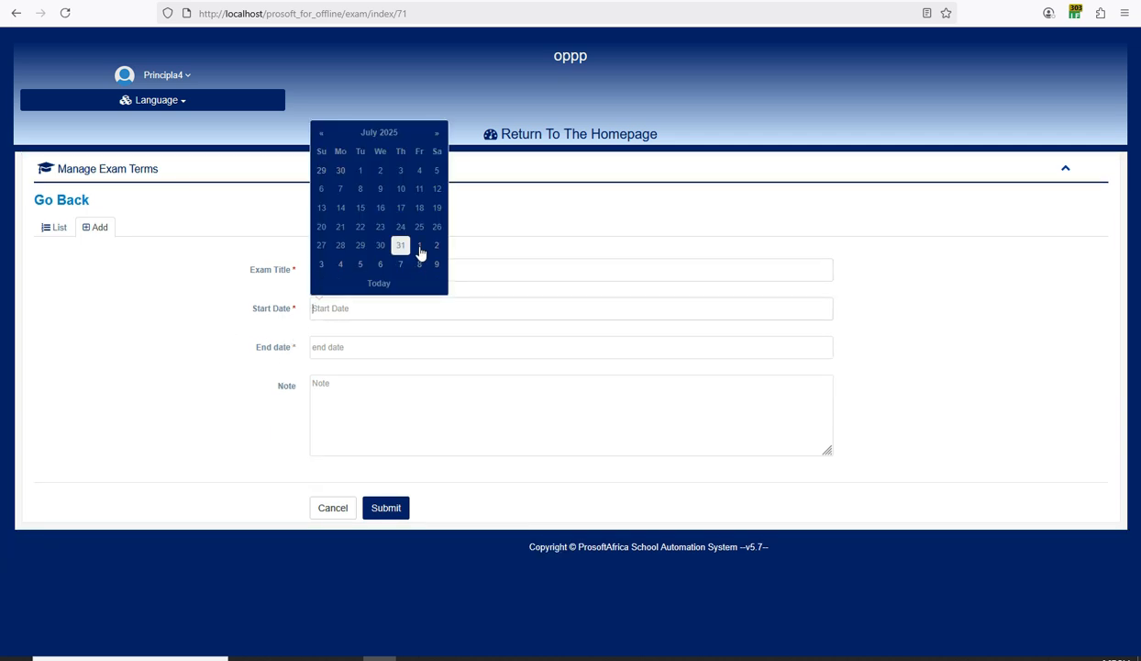
{"action": "left_click", "coordinate": [390, 136]}
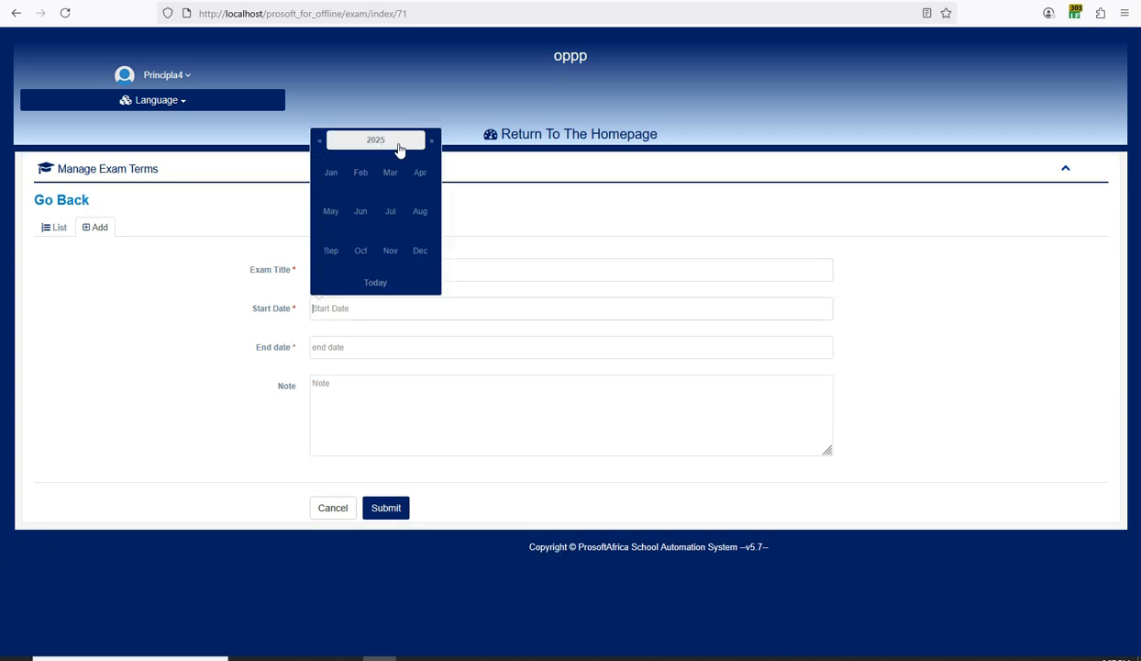
{"action": "left_click", "coordinate": [431, 140]}
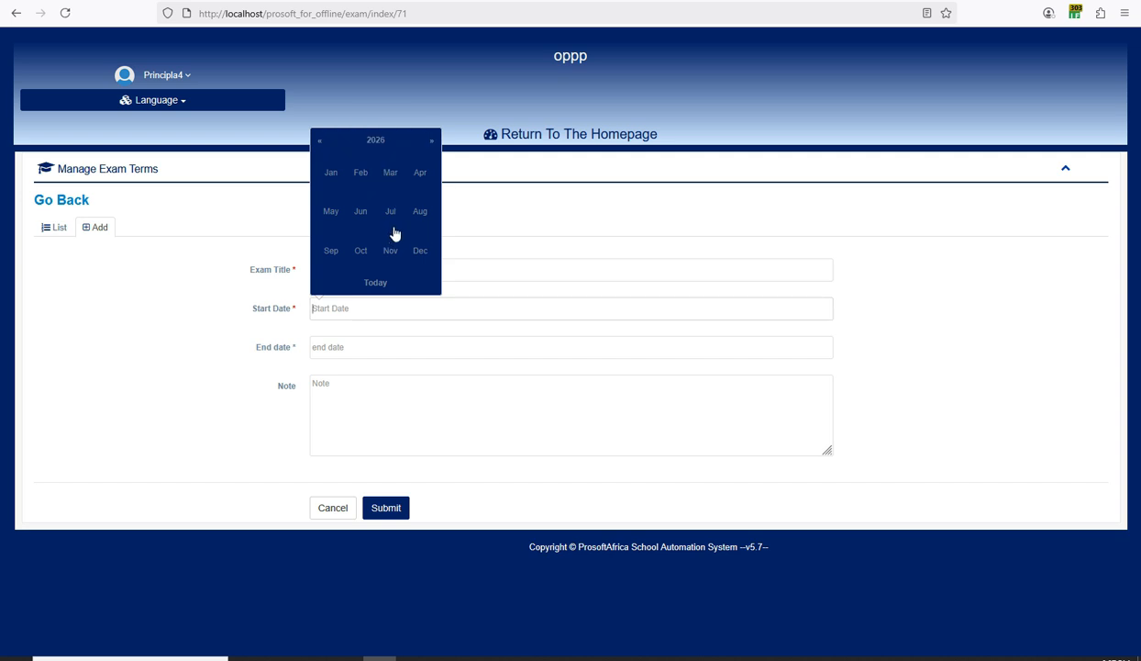
{"action": "left_click", "coordinate": [418, 175]}
{"action": "left_click", "coordinate": [374, 188]}
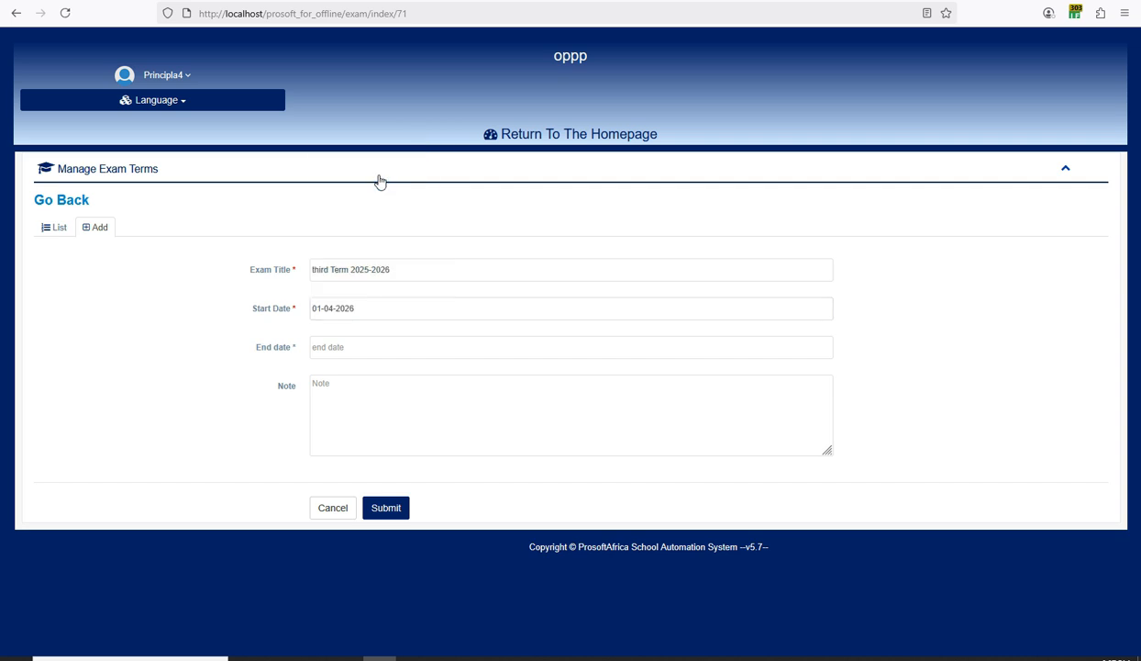
Set the end date to 20 July 2026 and submit the term.
{"action": "left_click", "coordinate": [341, 346]}
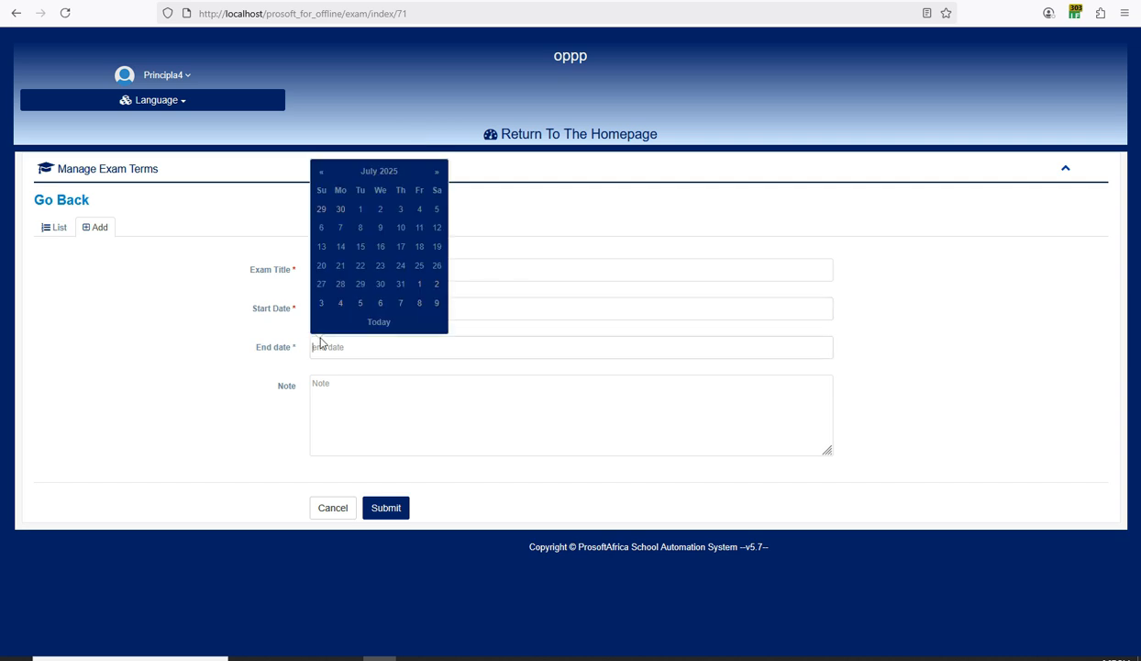
{"action": "left_click", "coordinate": [380, 172]}
{"action": "left_click", "coordinate": [430, 181]}
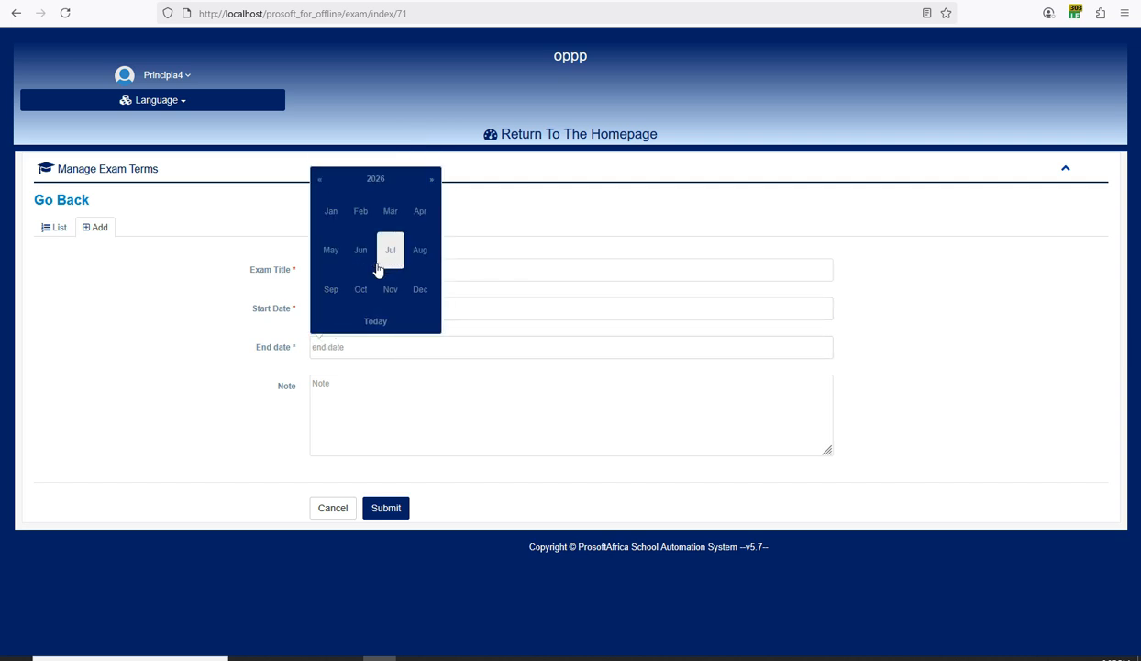
{"action": "left_click", "coordinate": [362, 252]}
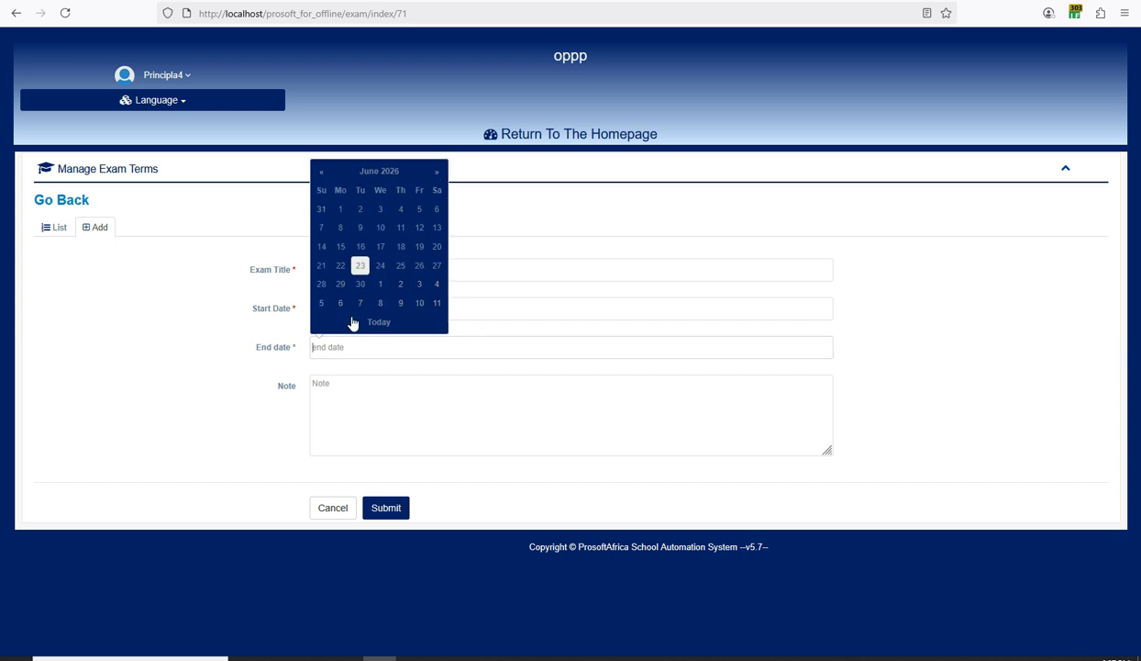
{"action": "left_click", "coordinate": [389, 175]}
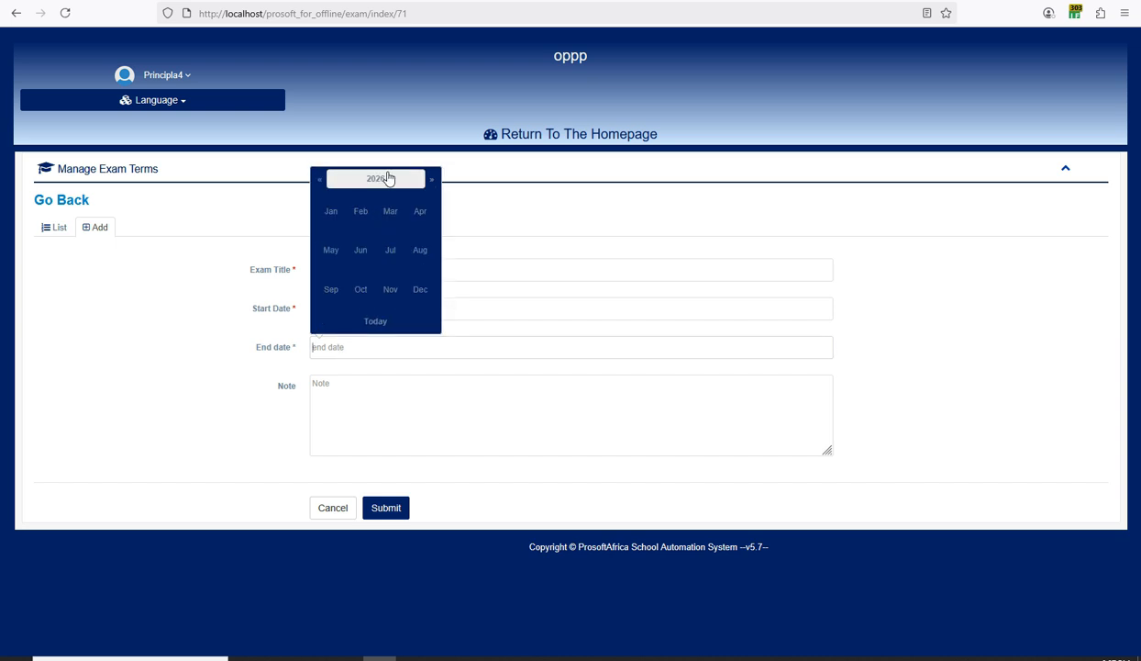
{"action": "left_click", "coordinate": [382, 251]}
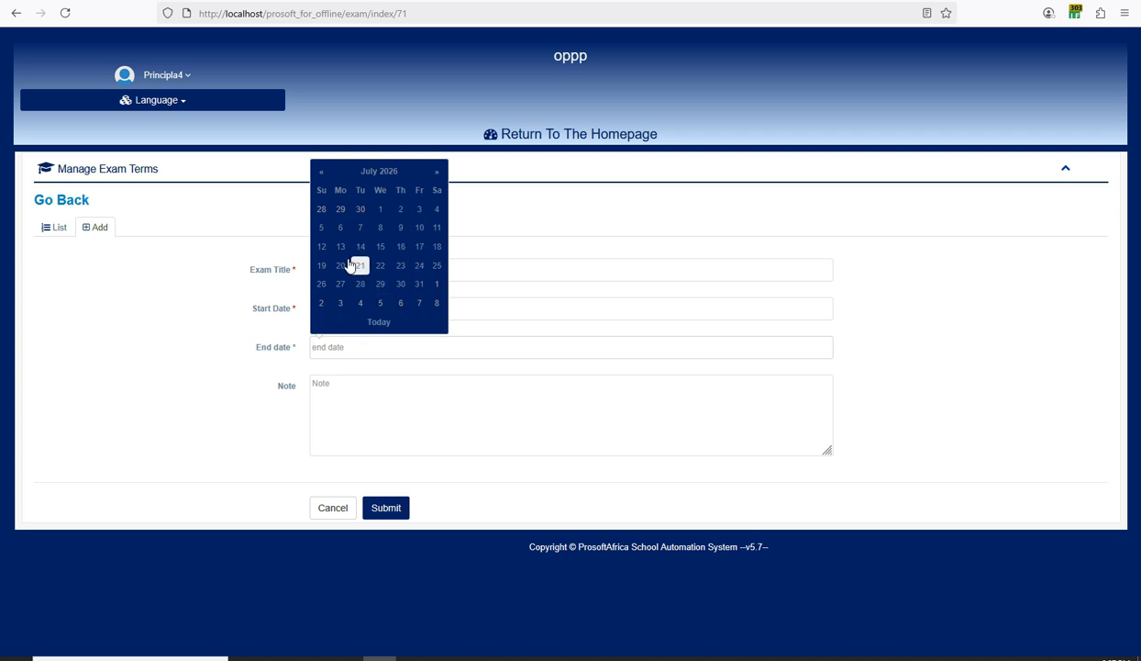
{"action": "left_click", "coordinate": [340, 266]}
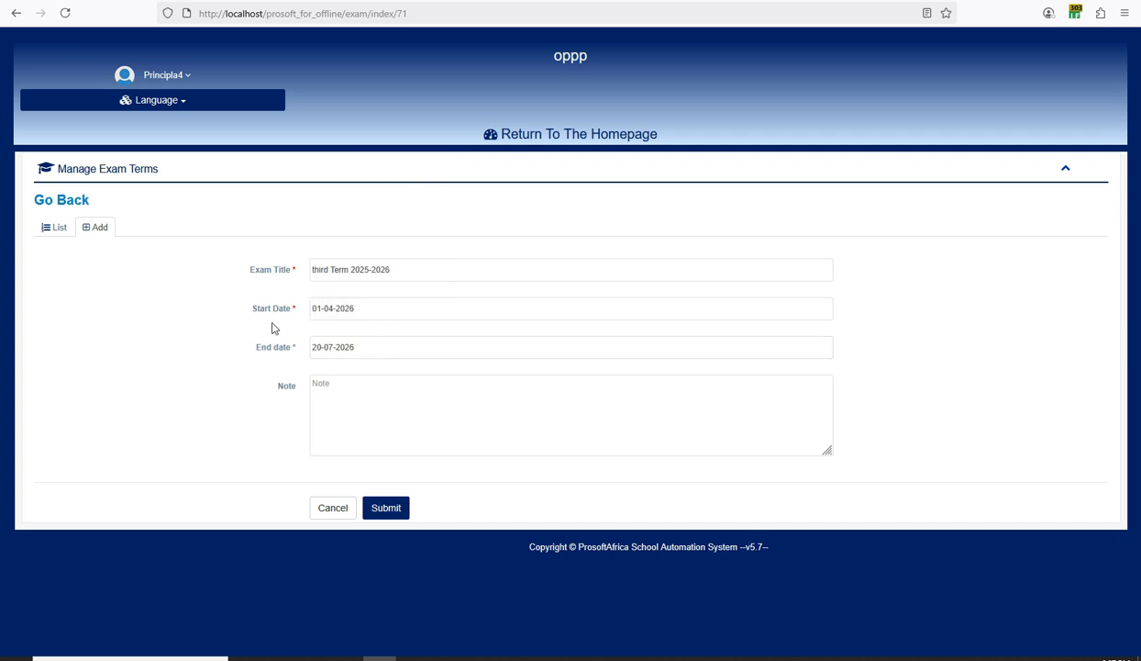
{"action": "left_click", "coordinate": [381, 503]}
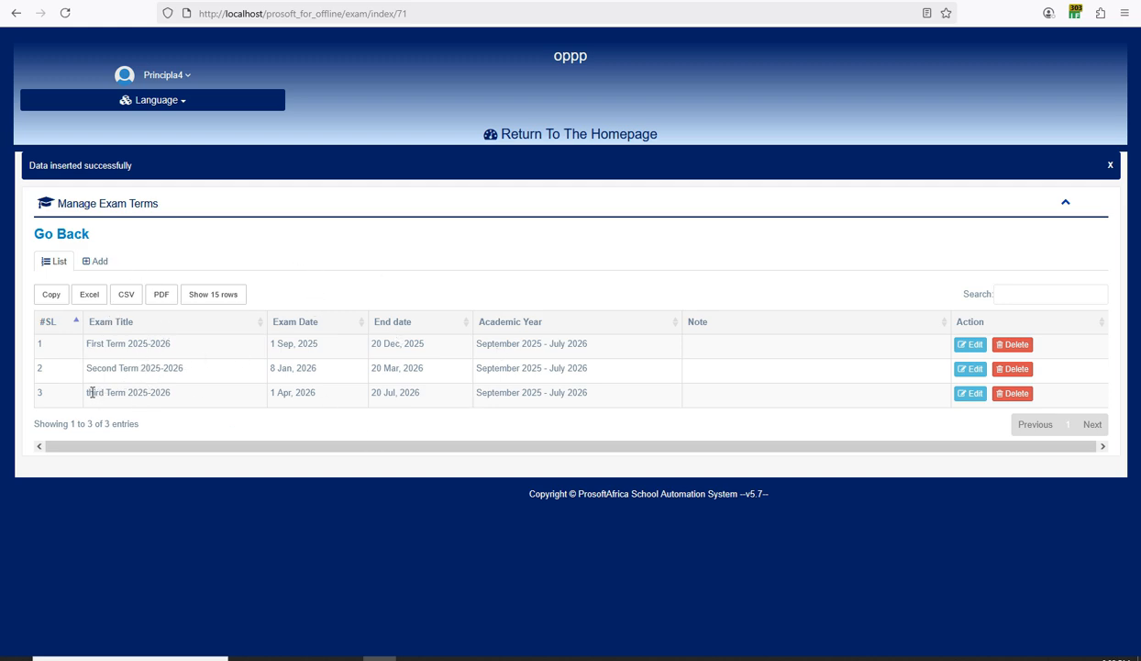
Change the third term's title to 'Third Term 2025-2026', update it, and go back to the dashboard.
{"action": "left_click", "coordinate": [958, 393]}
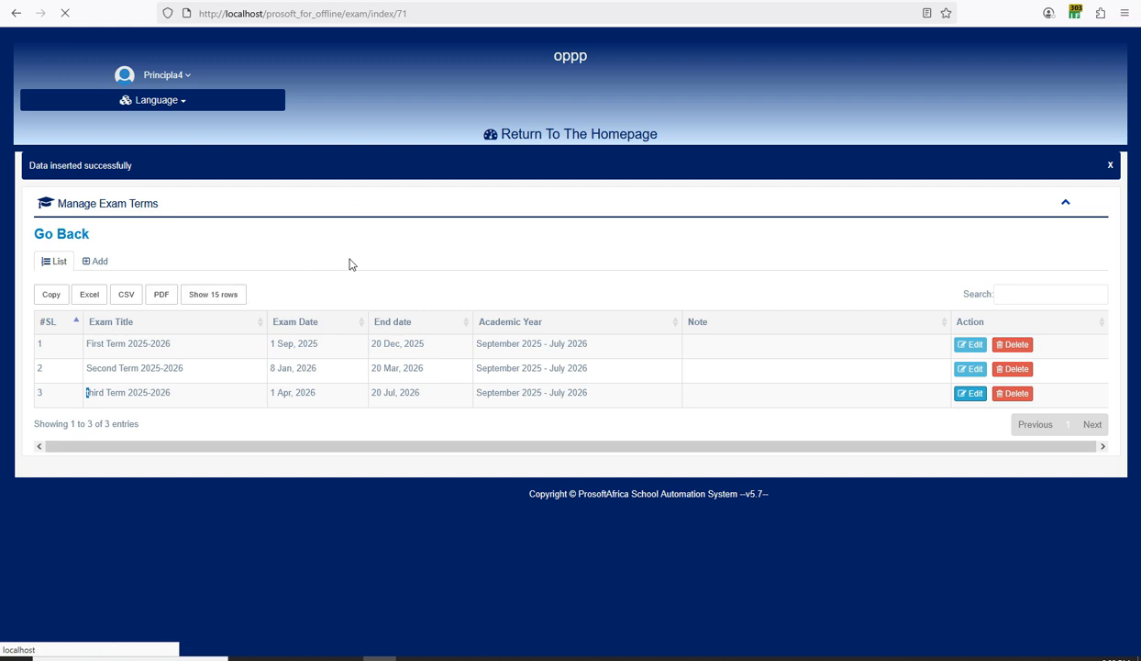
{"action": "left_click", "coordinate": [711, 658]}
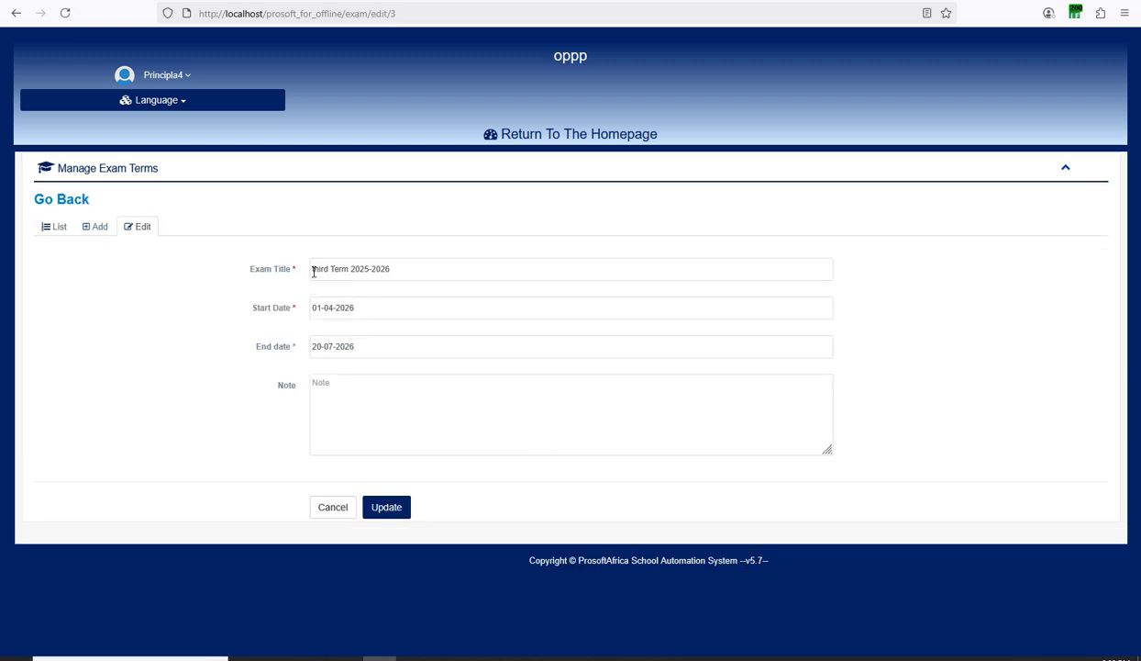
{"action": "key", "text": "BackSpace"}
{"action": "type", "text": "T"}
{"action": "left_click", "coordinate": [371, 506]}
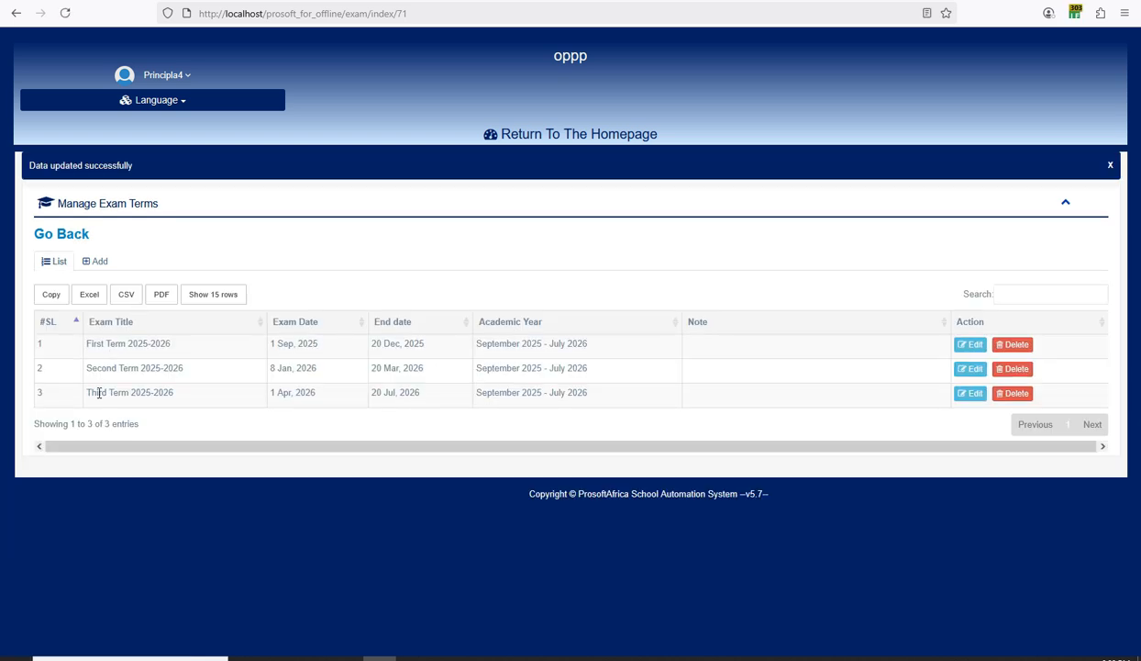
{"action": "left_click", "coordinate": [533, 139]}
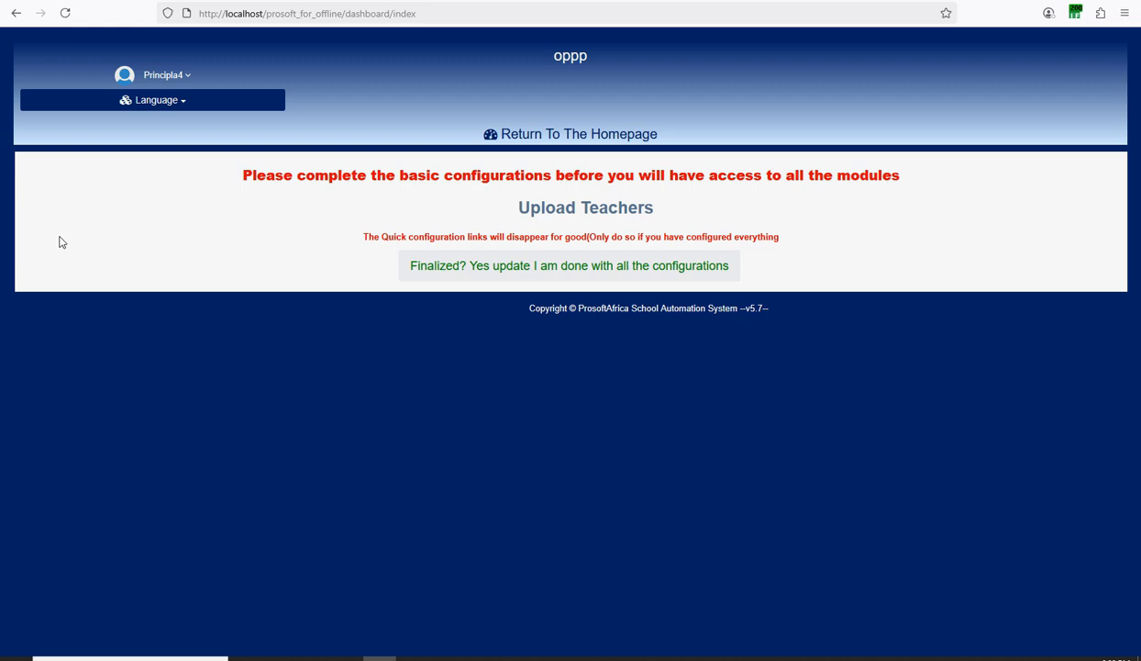
Open Manage Teacher from Upload Teachers and switch to its Bulk CSV upload form.
{"action": "left_click", "coordinate": [694, 657]}
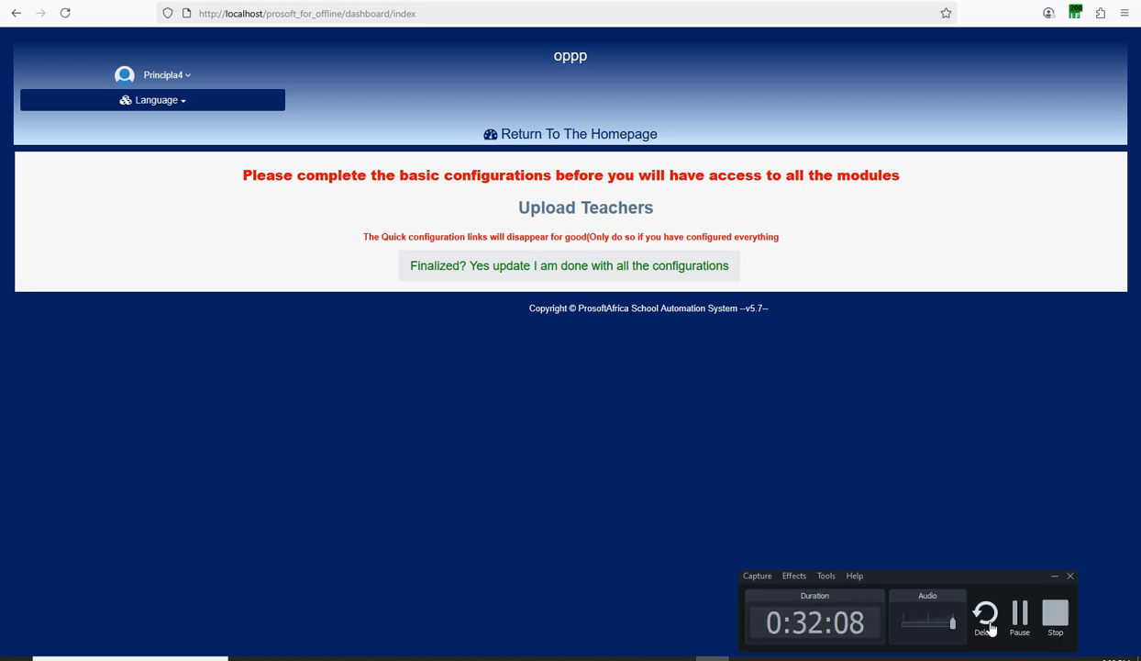
{"action": "left_click", "coordinate": [1021, 626]}
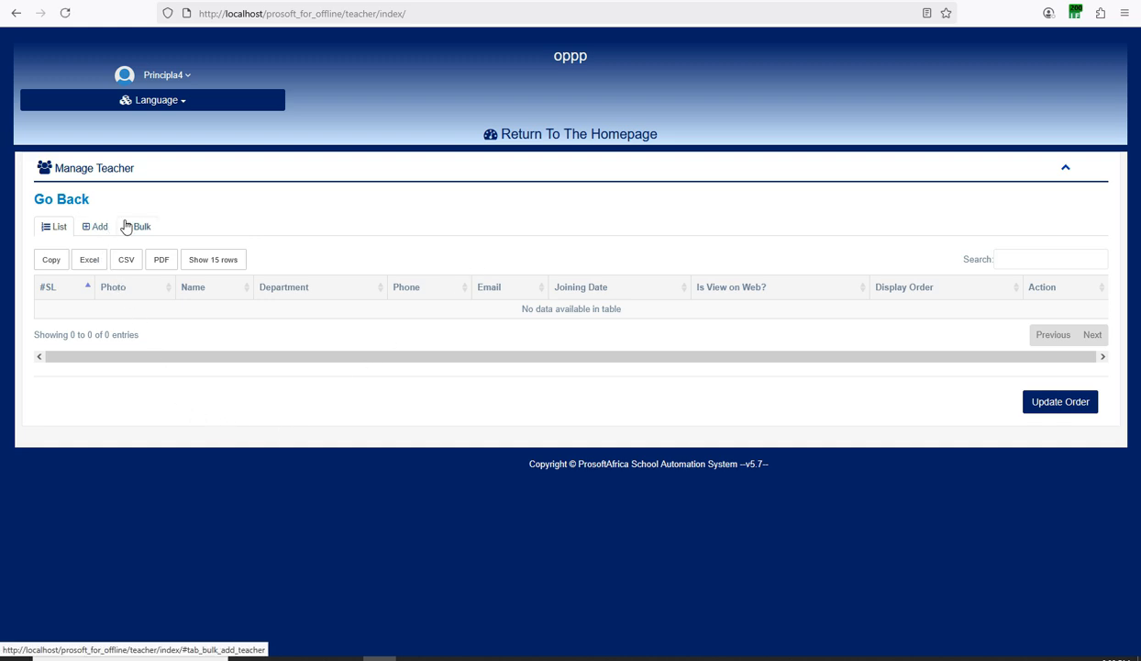
{"action": "left_click", "coordinate": [135, 226]}
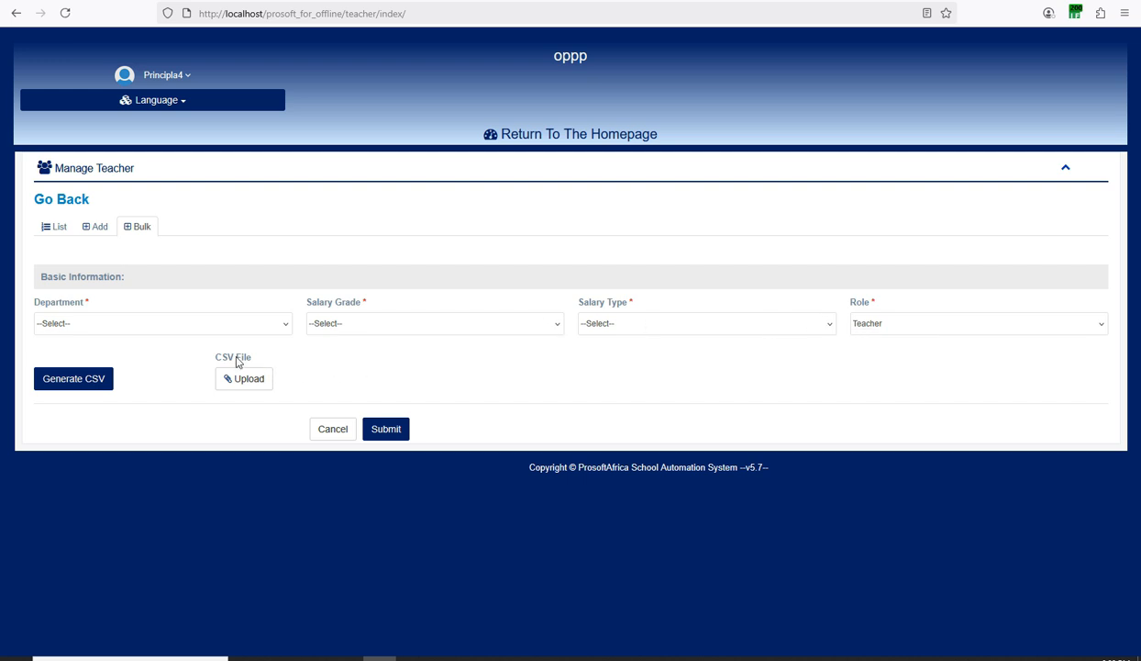
Switch to the single-teacher Add form and assign the teacher to the Science Department.
{"action": "left_click", "coordinate": [99, 229]}
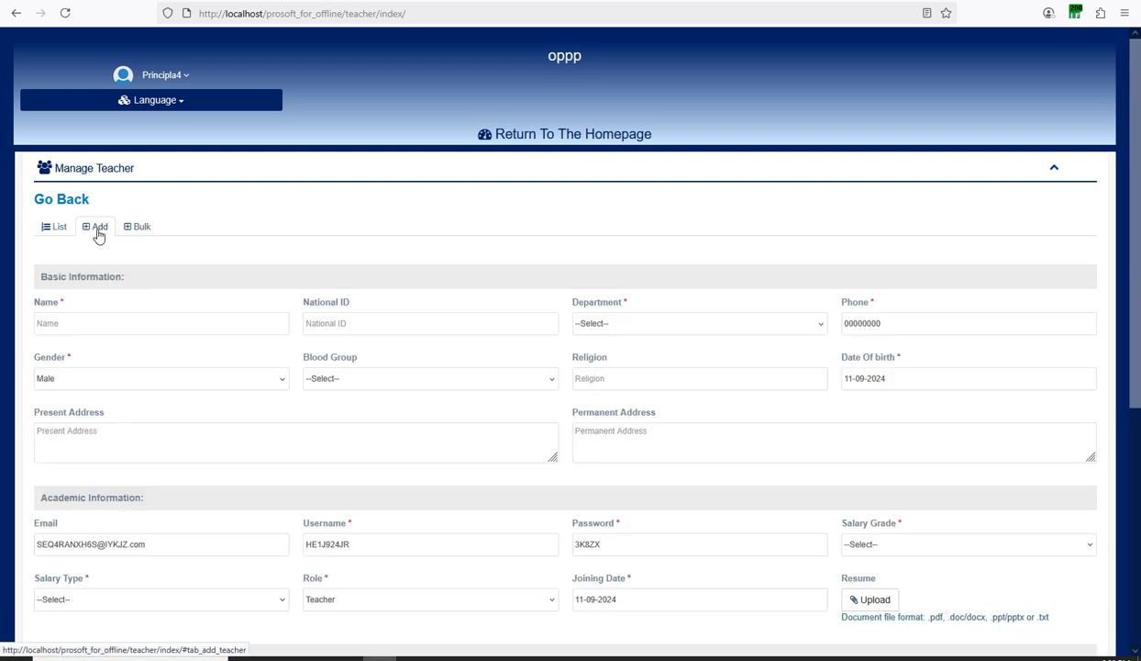
{"action": "scroll", "coordinate": [98, 254], "scroll_direction": "down", "scroll_amount": 1}
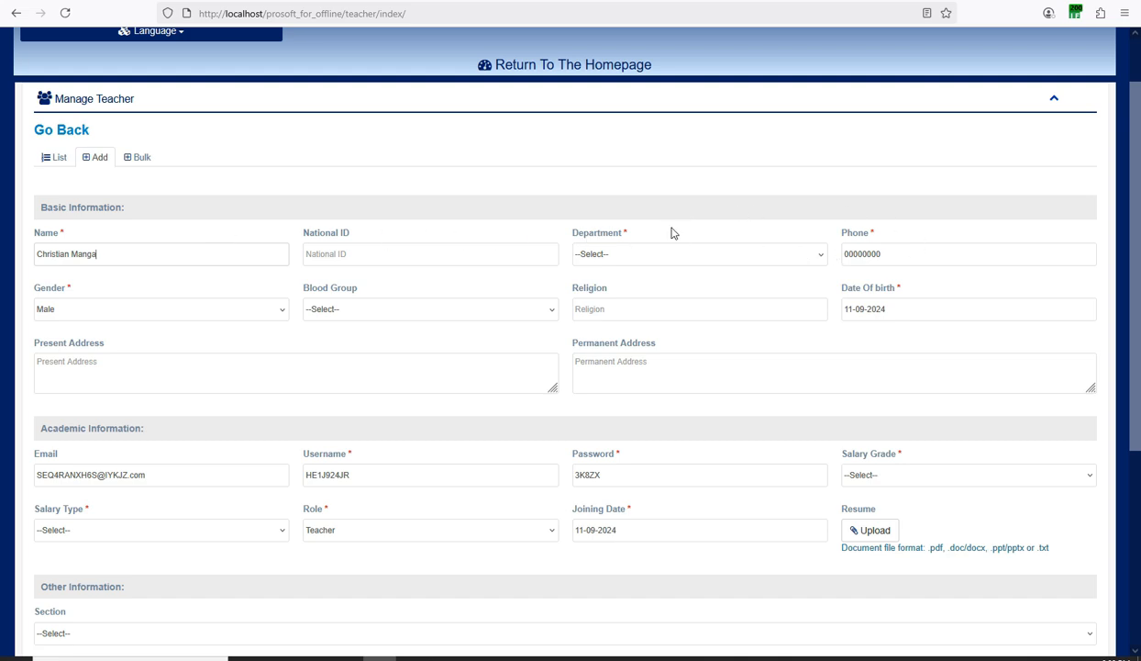
{"action": "left_click", "coordinate": [633, 257]}
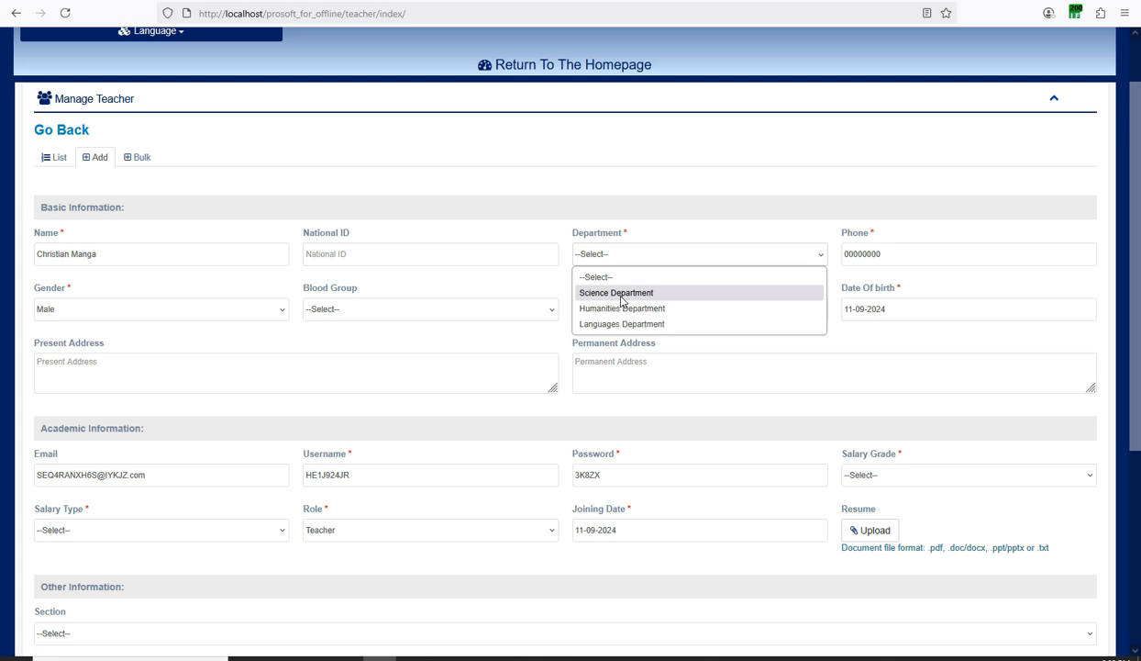
{"action": "left_click", "coordinate": [621, 293]}
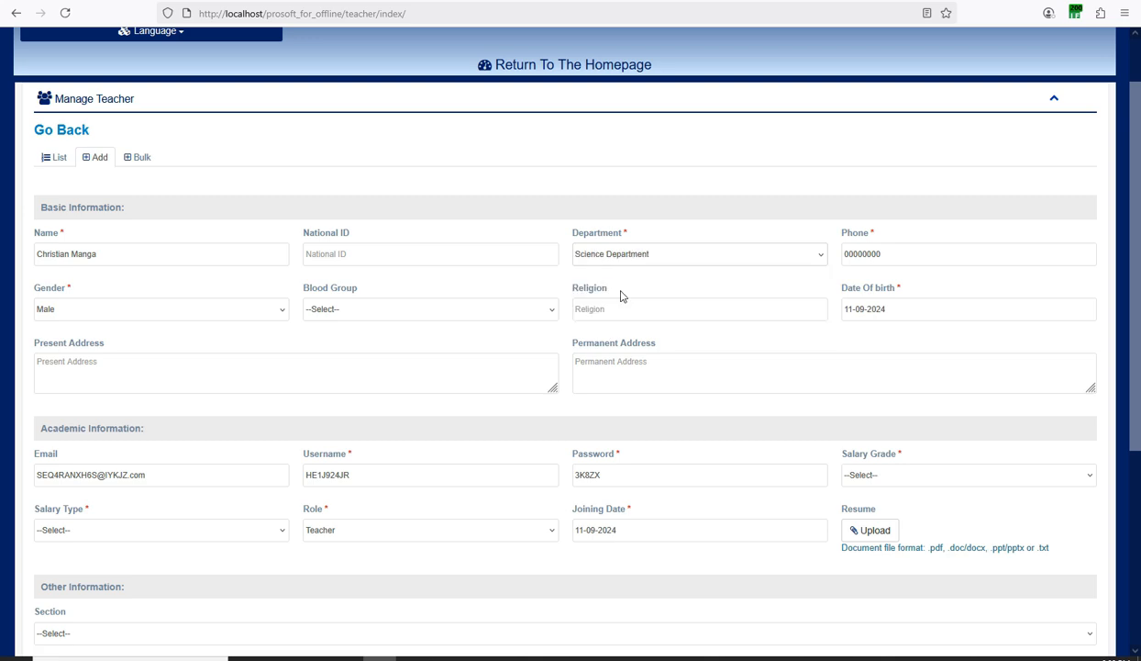
{"action": "scroll", "coordinate": [553, 261], "scroll_direction": "down", "scroll_amount": 1}
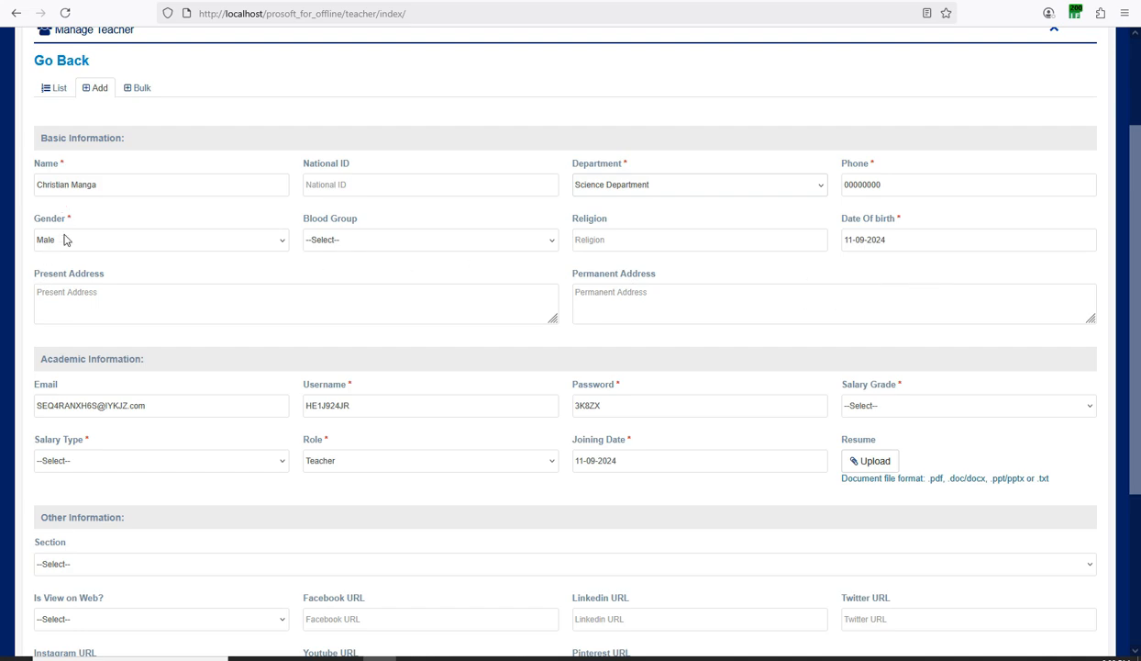
{"action": "scroll", "coordinate": [64, 257], "scroll_direction": "up", "scroll_amount": 1}
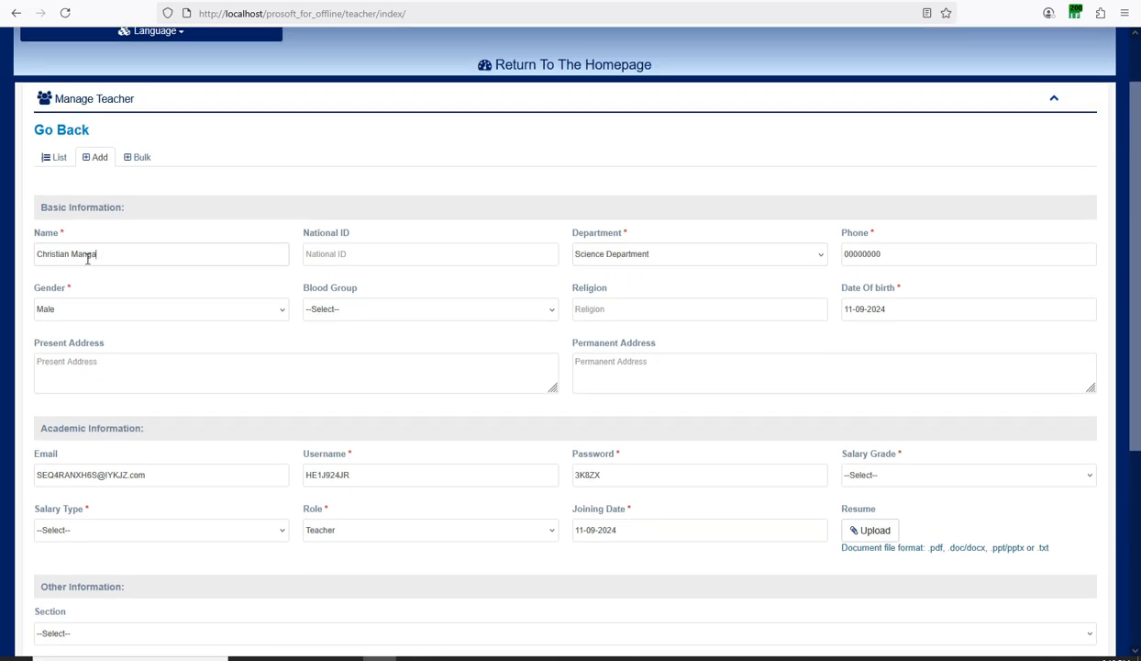
{"action": "left_click_drag", "start_coordinate": [96, 258], "coordinate": [38, 265]}
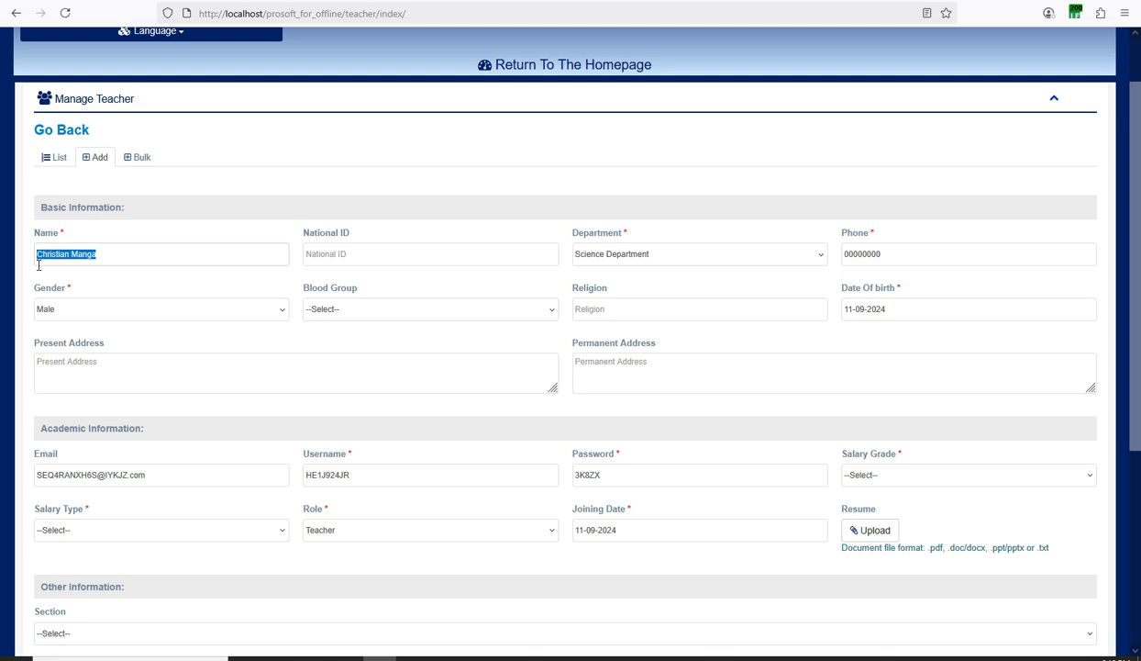
{"action": "left_click", "coordinate": [96, 256]}
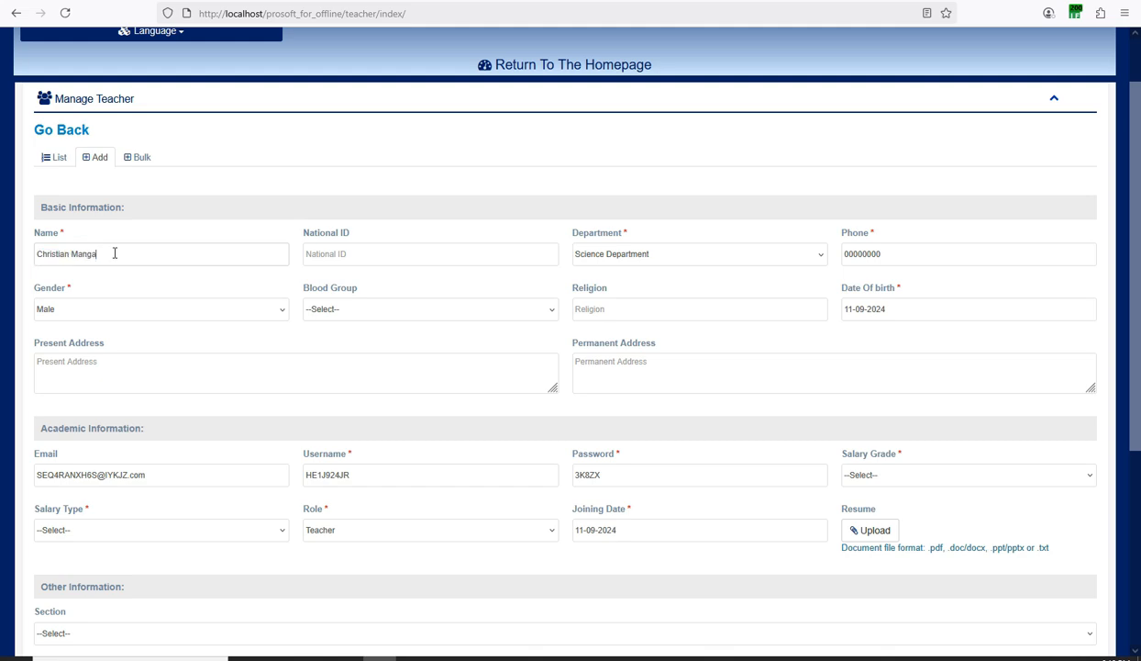
{"action": "left_click_drag", "start_coordinate": [113, 252], "coordinate": [34, 263]}
{"action": "scroll", "coordinate": [156, 257], "scroll_direction": "down", "scroll_amount": 2}
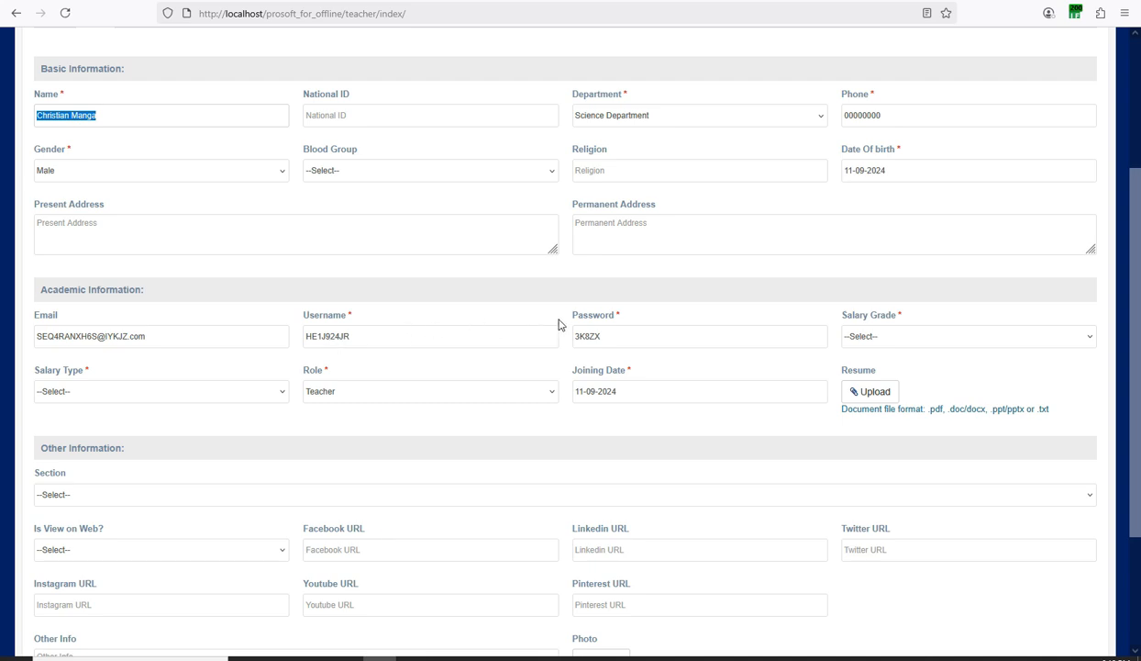
Set salary grade A and salary type Monthly, keeping the Teacher role.
{"action": "left_click", "coordinate": [883, 337]}
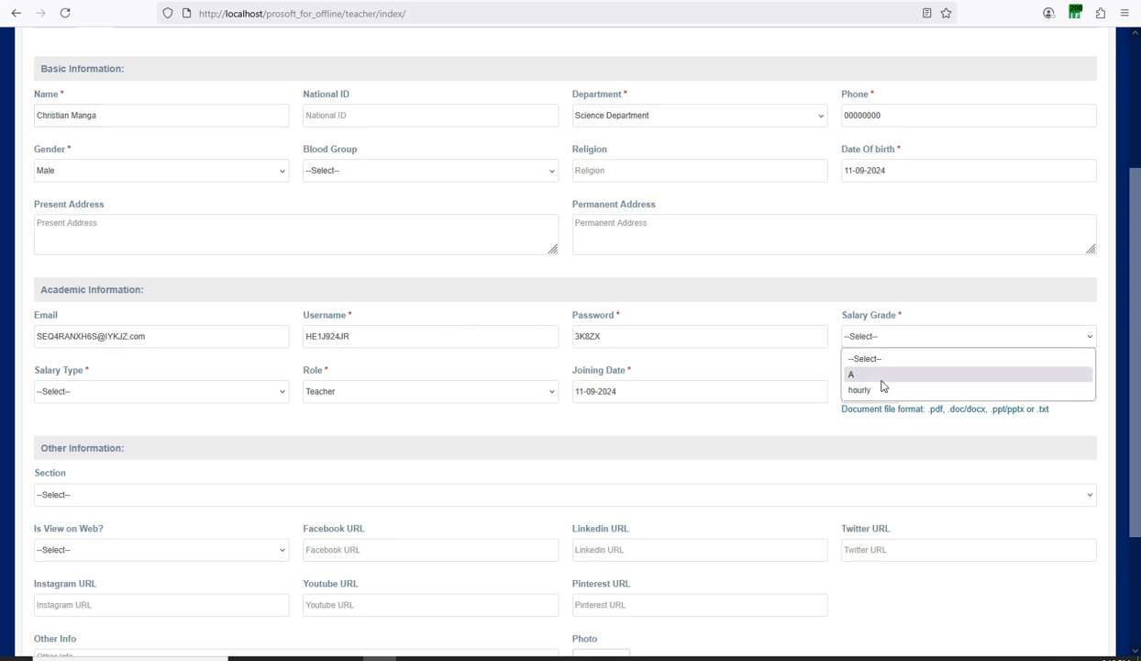
{"action": "left_click", "coordinate": [882, 375]}
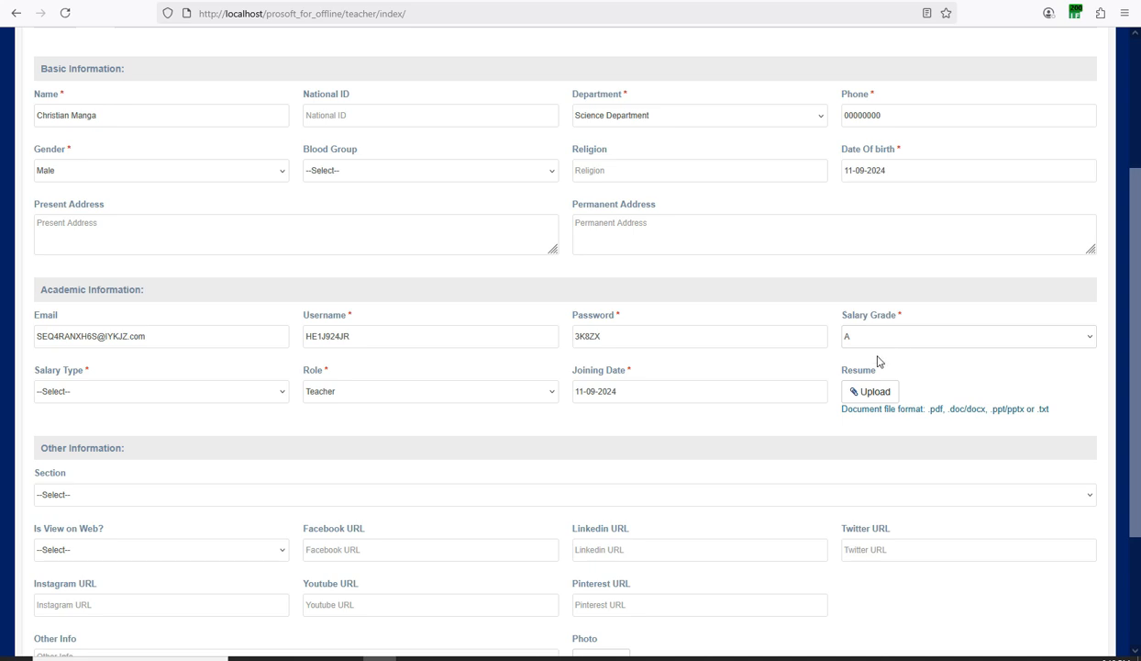
{"action": "scroll", "coordinate": [220, 321], "scroll_direction": "down", "scroll_amount": 1}
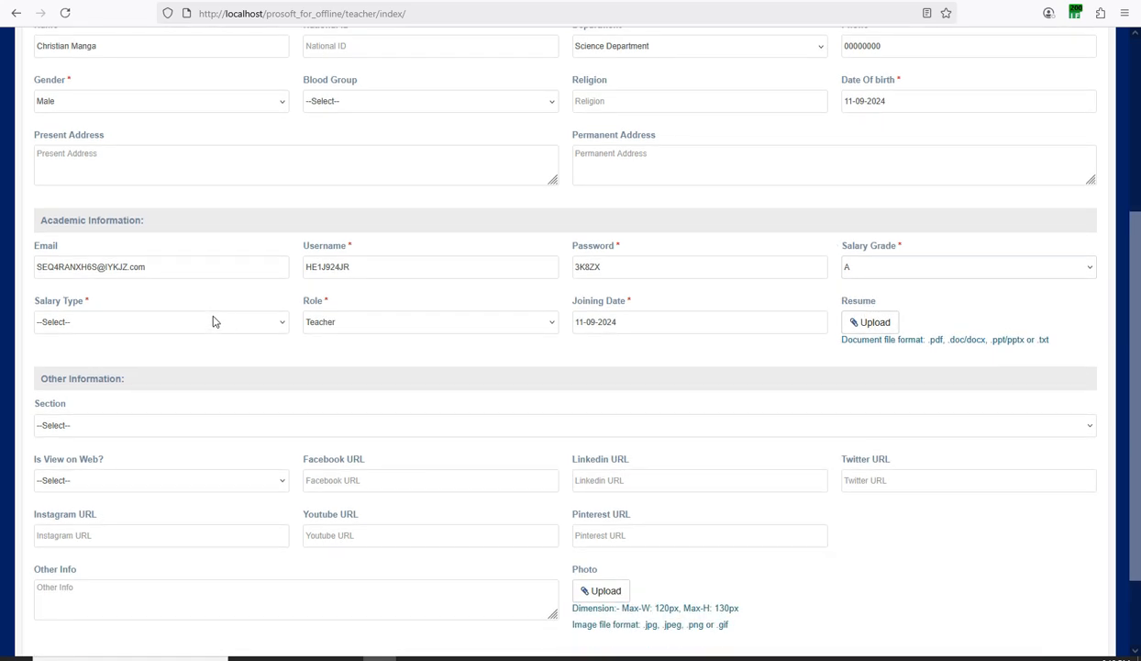
{"action": "left_click", "coordinate": [92, 316]}
{"action": "left_click", "coordinate": [77, 341]}
{"action": "left_click", "coordinate": [82, 326]}
{"action": "left_click", "coordinate": [76, 357]}
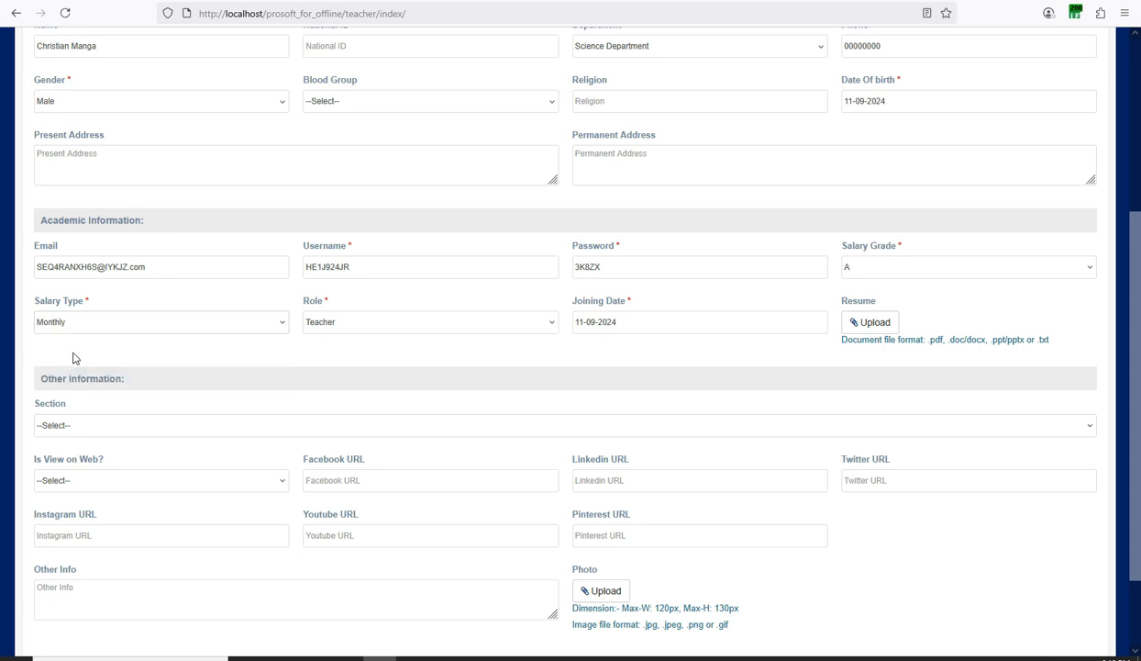
{"action": "left_click", "coordinate": [325, 326]}
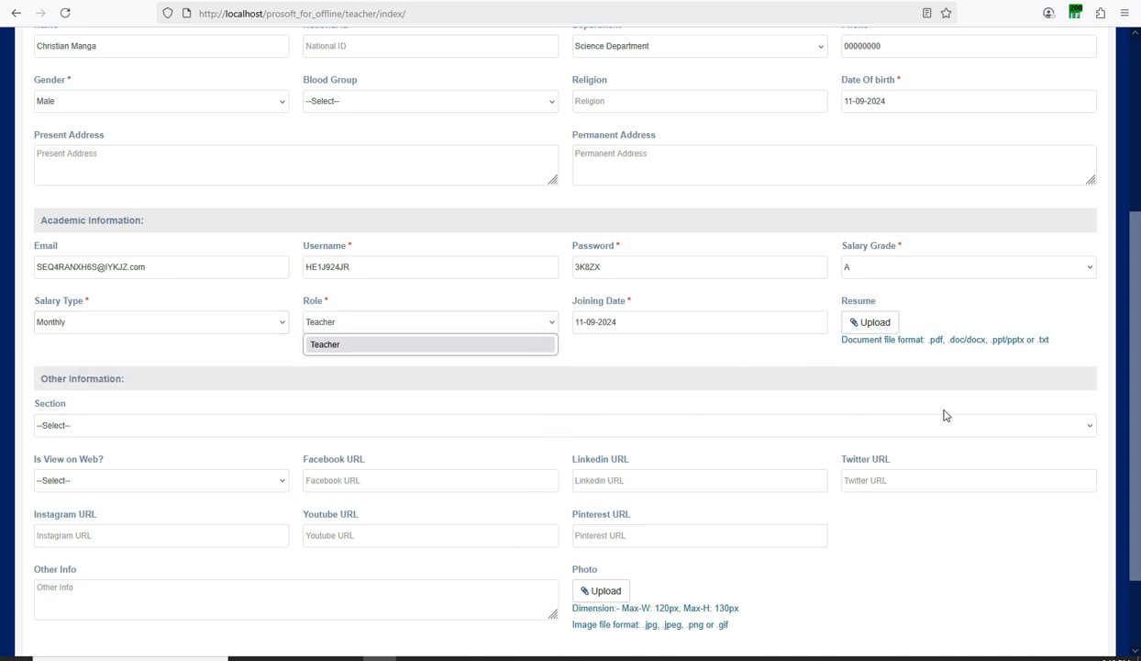
{"action": "left_click", "coordinate": [1001, 304]}
{"action": "scroll", "coordinate": [1001, 304], "scroll_direction": "up", "scroll_amount": 3}
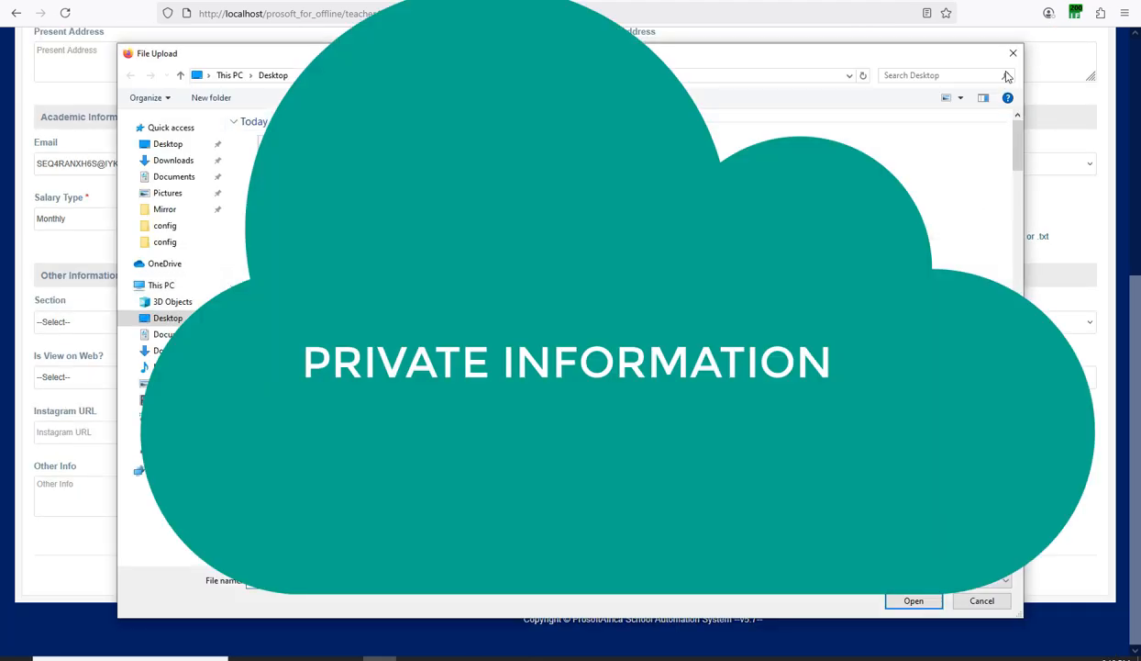
Dismiss the file upload window and submit the teacher record with no file attached.
{"action": "left_click", "coordinate": [1013, 52]}
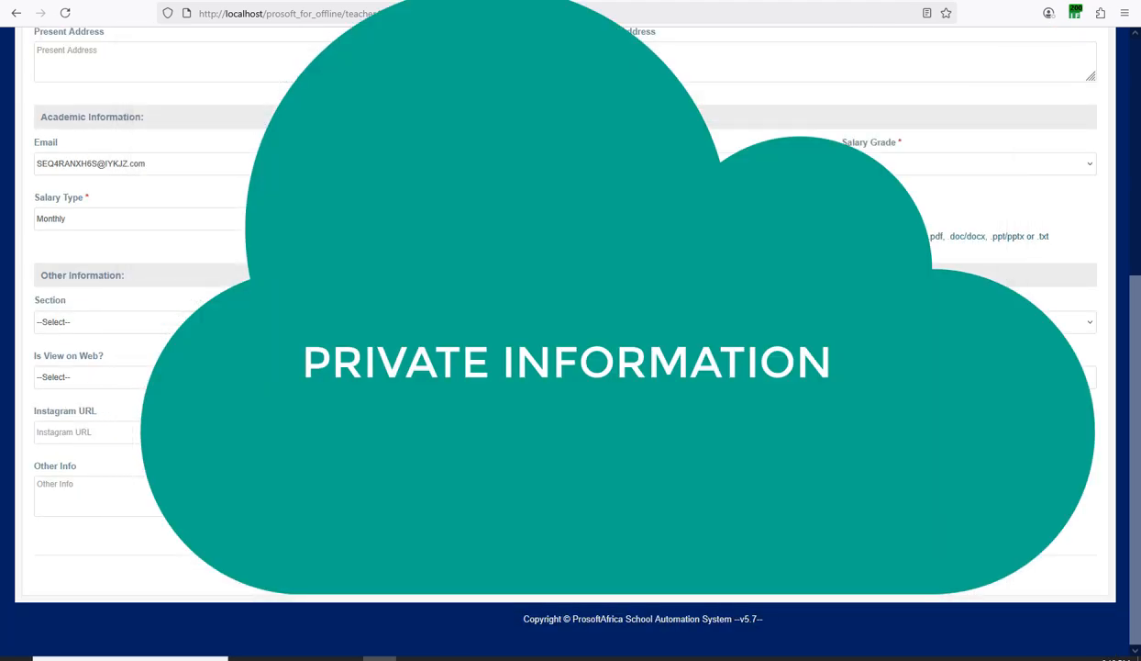
{"action": "left_click", "coordinate": [707, 658]}
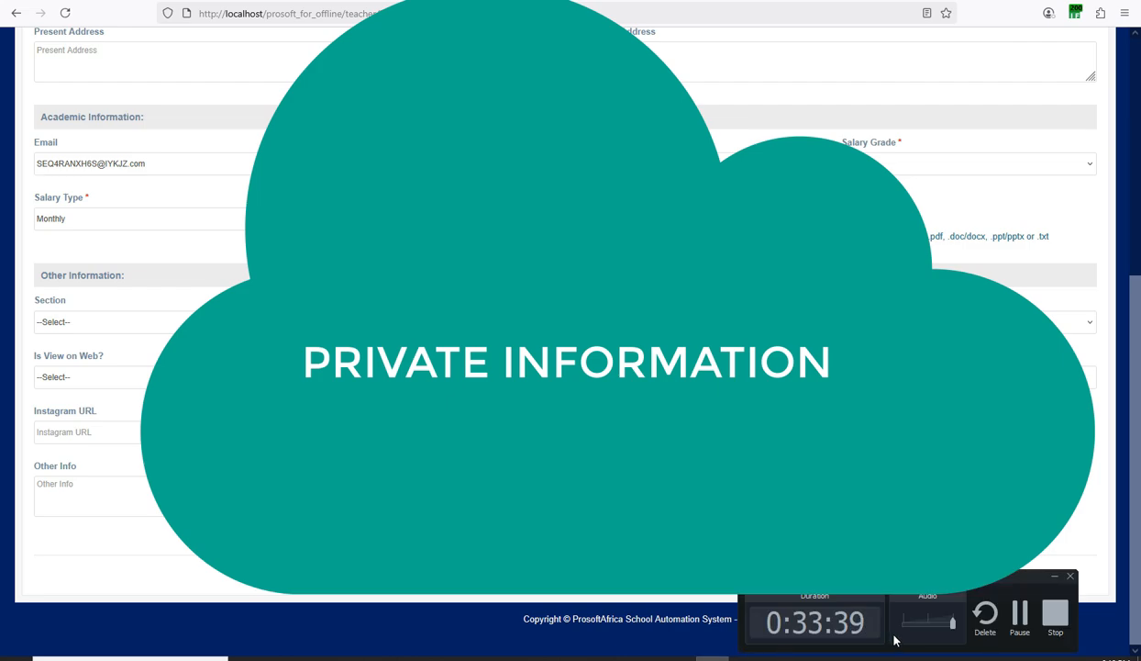
{"action": "left_click", "coordinate": [1024, 614]}
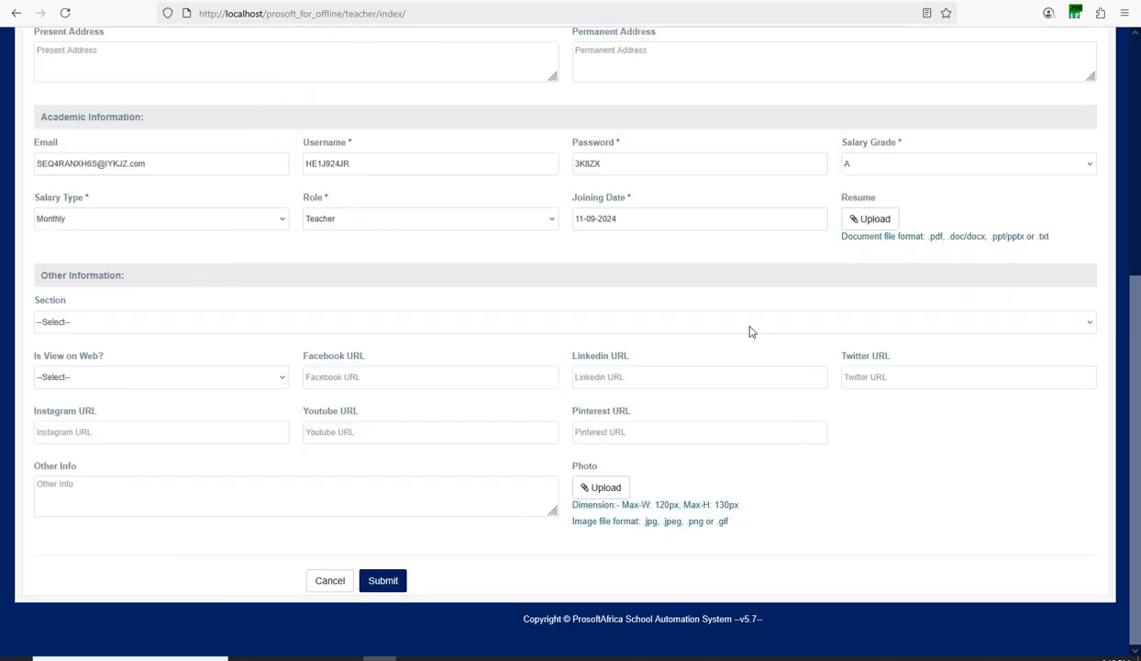
{"action": "scroll", "coordinate": [564, 319], "scroll_direction": "up", "scroll_amount": 5}
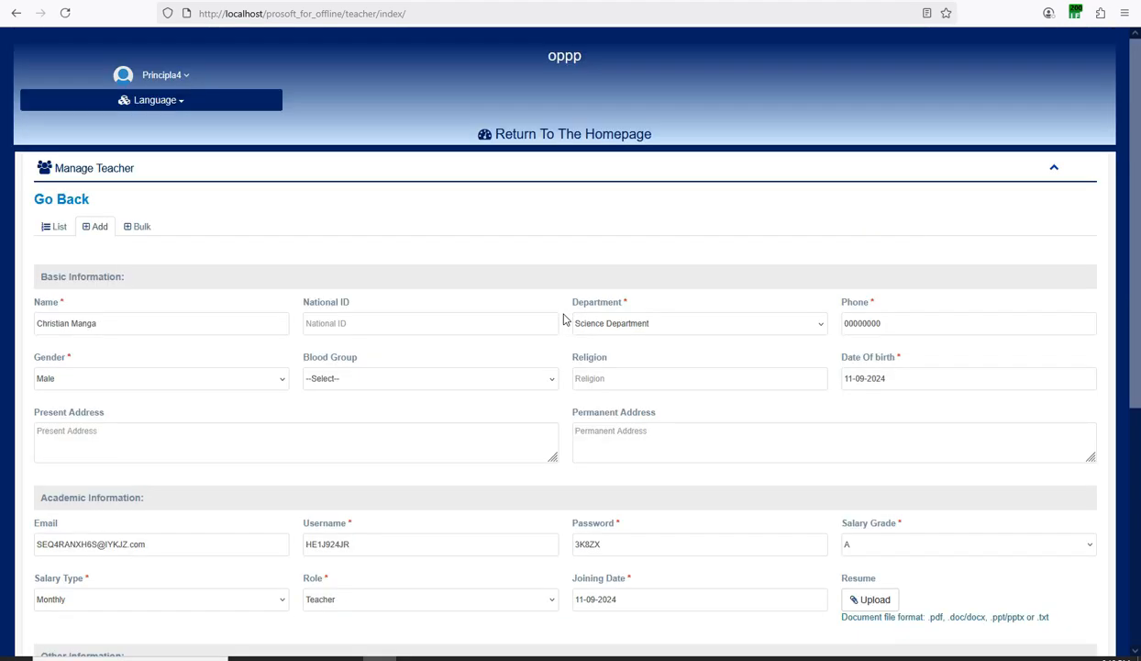
{"action": "scroll", "coordinate": [564, 319], "scroll_direction": "down", "scroll_amount": 3}
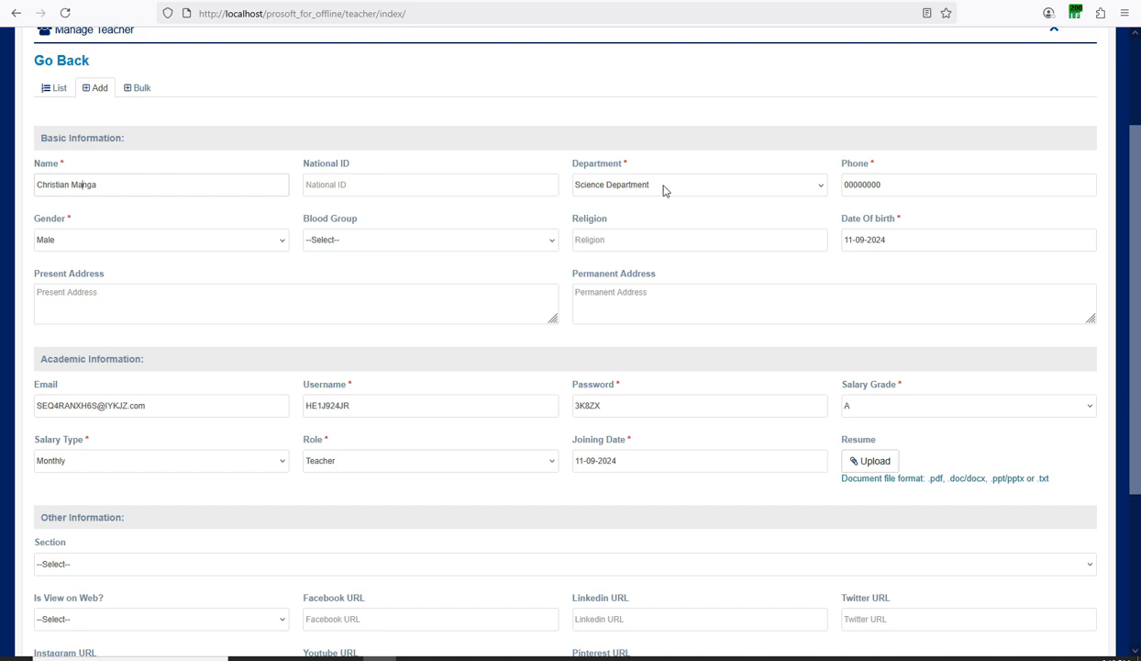
{"action": "scroll", "coordinate": [109, 278], "scroll_direction": "down", "scroll_amount": 3}
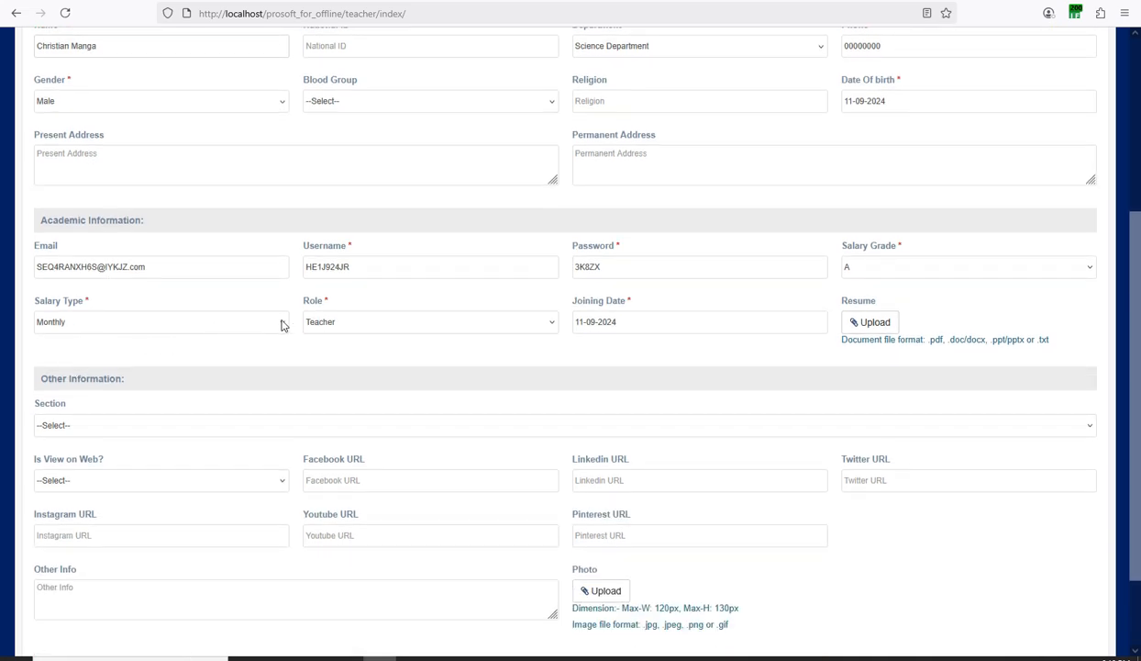
{"action": "scroll", "coordinate": [464, 319], "scroll_direction": "down", "scroll_amount": 3}
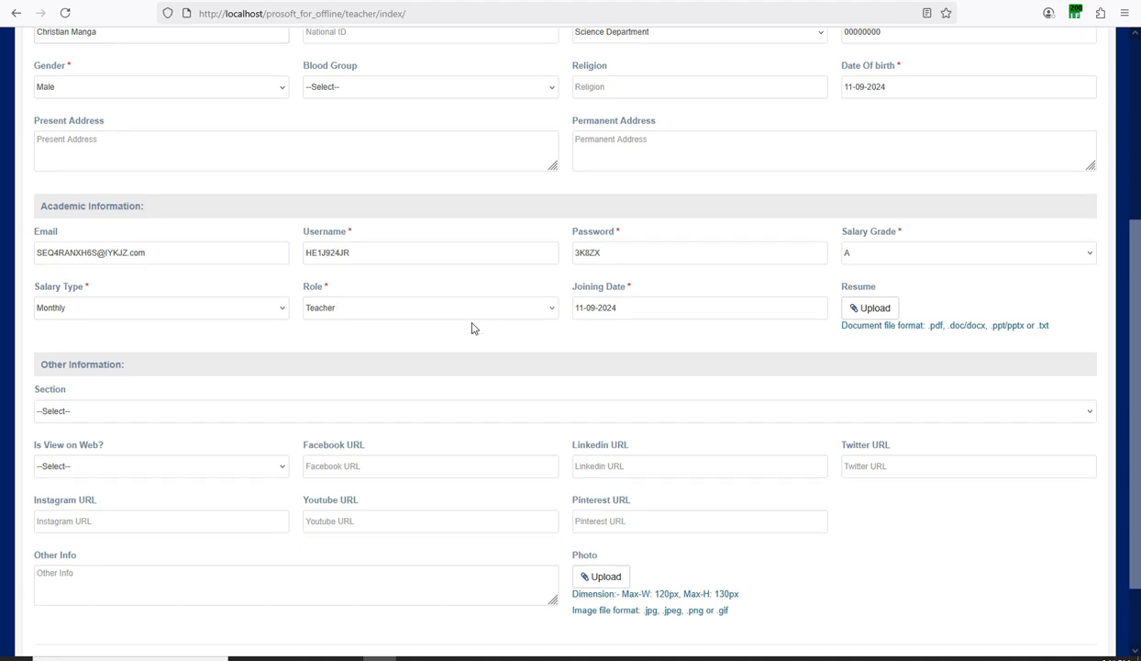
{"action": "left_click", "coordinate": [390, 591]}
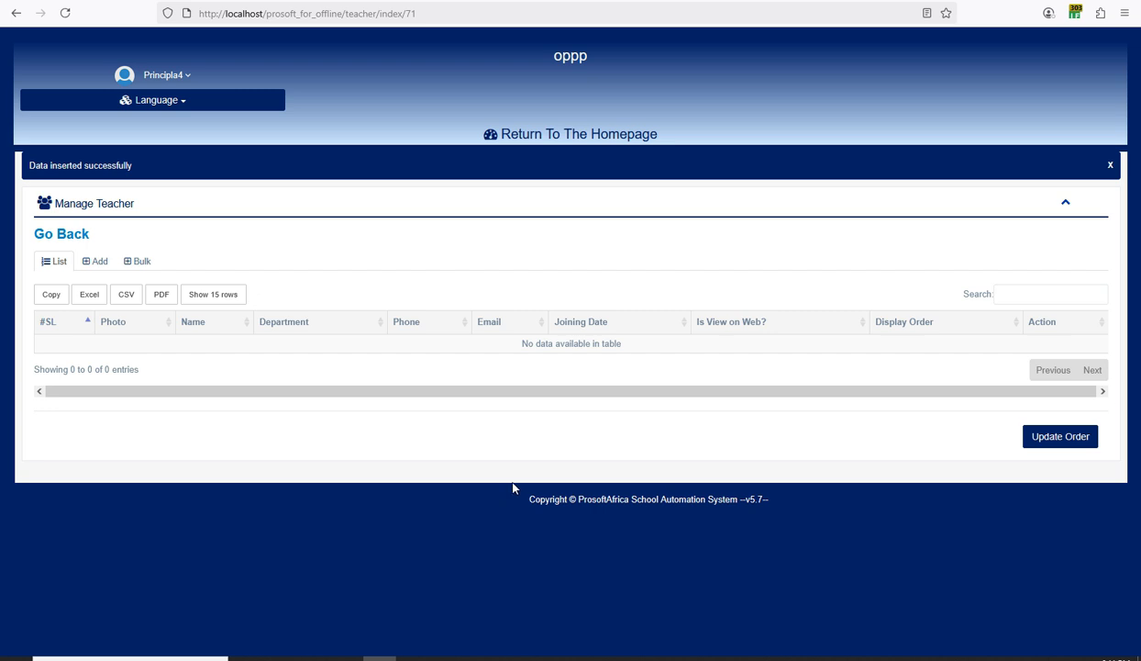
Use 'Return To The Homepage' to get back to the dashboard, now prompting Upload Classes.
{"action": "left_click", "coordinate": [697, 653]}
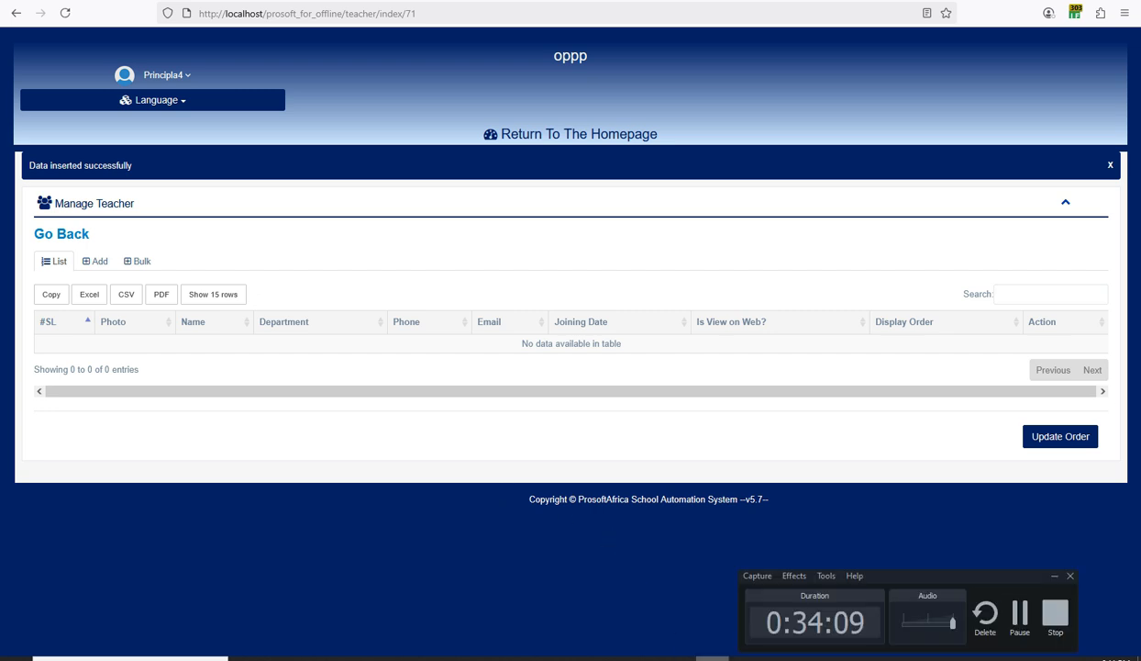
{"action": "left_click", "coordinate": [1021, 622]}
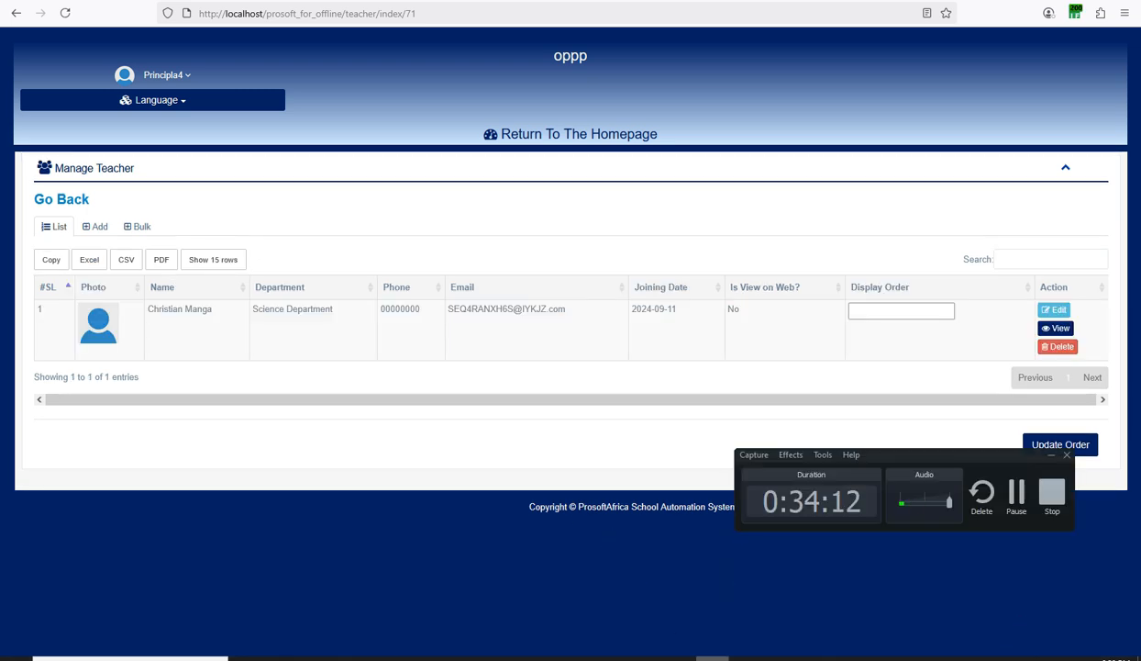
{"action": "left_click_drag", "start_coordinate": [873, 447], "coordinate": [861, 547]}
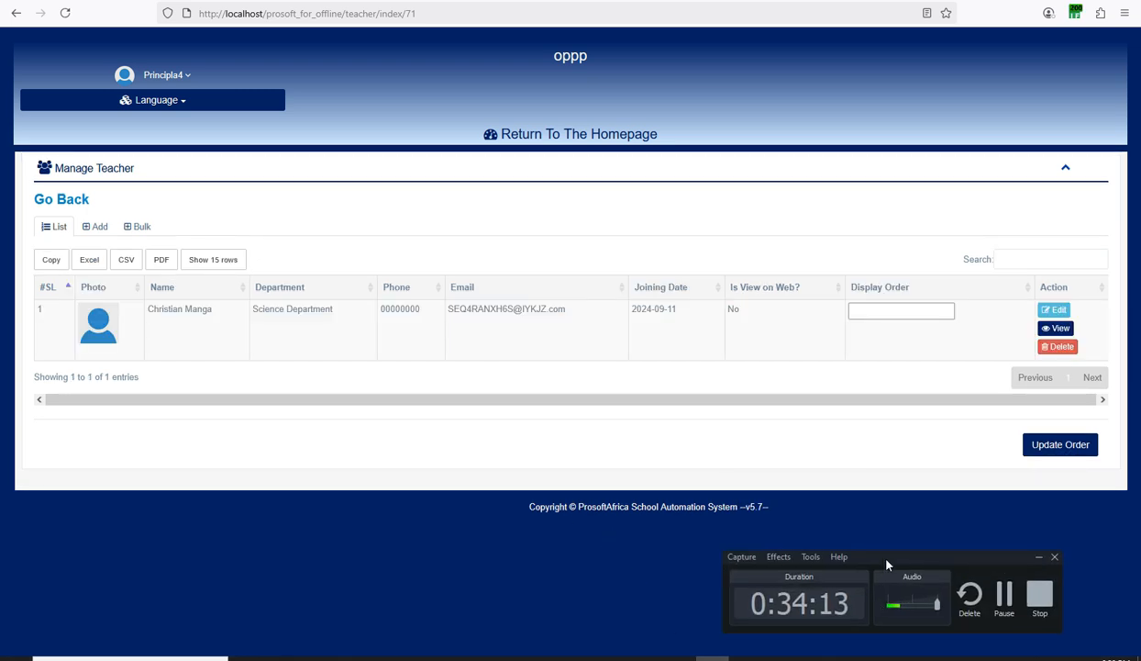
{"action": "left_click", "coordinate": [555, 143]}
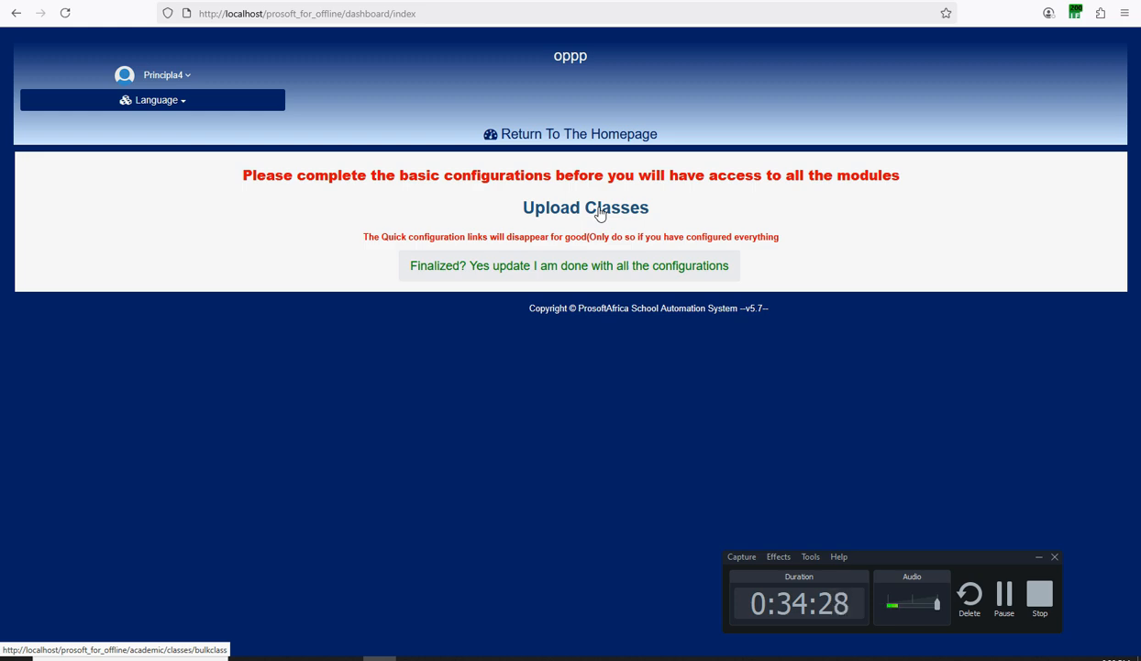
Open the Manage Class page from the dashboard's Upload Classes link.
{"action": "left_click", "coordinate": [1003, 599]}
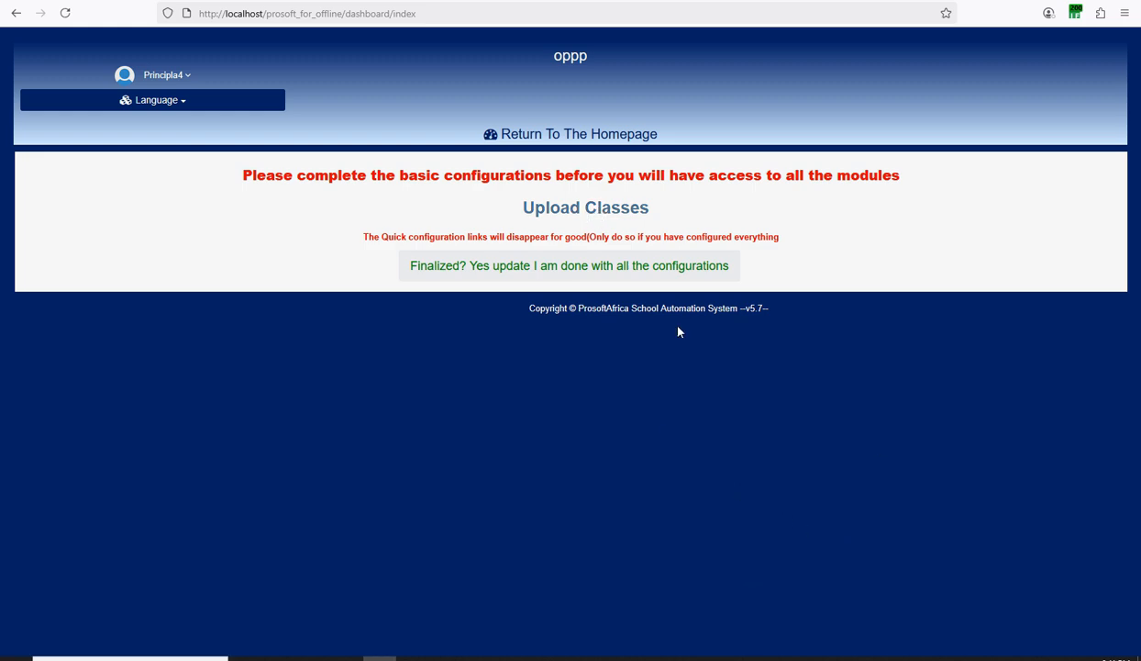
{"action": "left_click", "coordinate": [589, 213]}
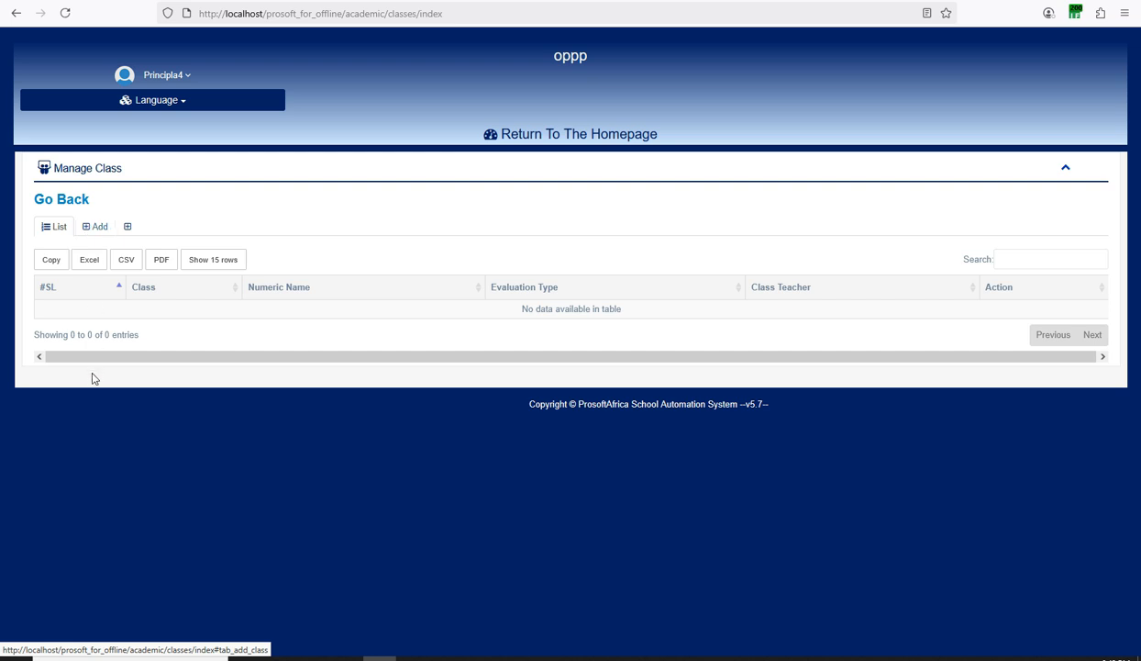
On the Add class form, enter 'Class A1' and make the new teacher class teacher.
{"action": "left_click", "coordinate": [100, 231]}
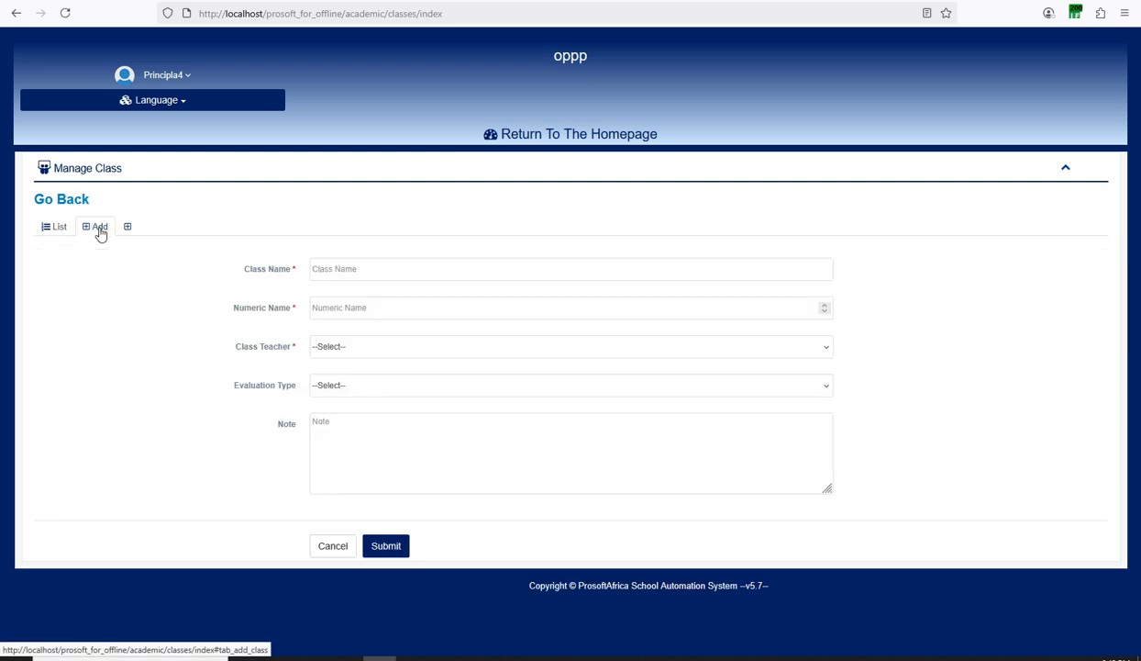
{"action": "left_click", "coordinate": [405, 272]}
{"action": "type", "text": "Cla"}
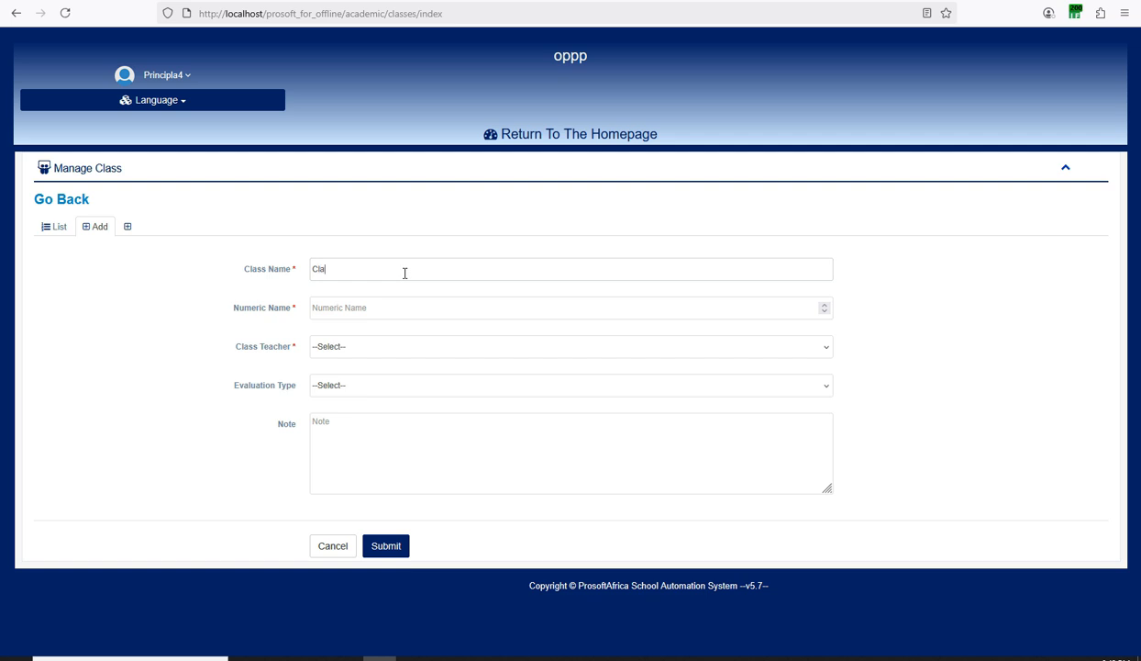
{"action": "type", "text": "ss A"}
{"action": "type", "text": "1"}
{"action": "left_click", "coordinate": [358, 345]}
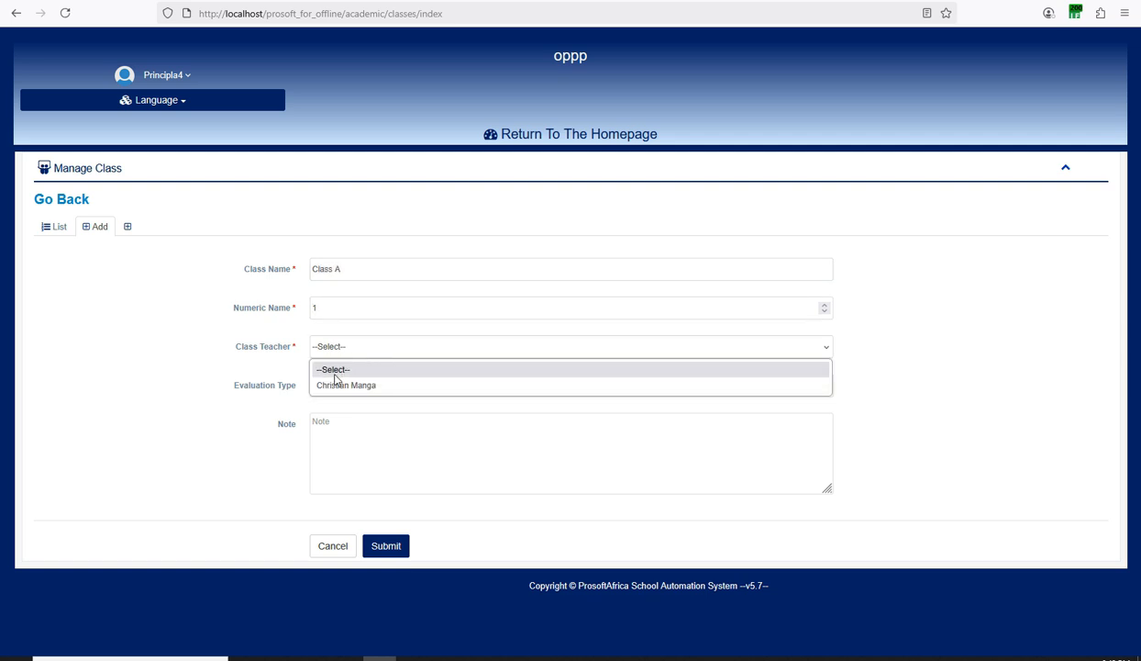
{"action": "left_click", "coordinate": [334, 385]}
{"action": "left_click", "coordinate": [336, 386]}
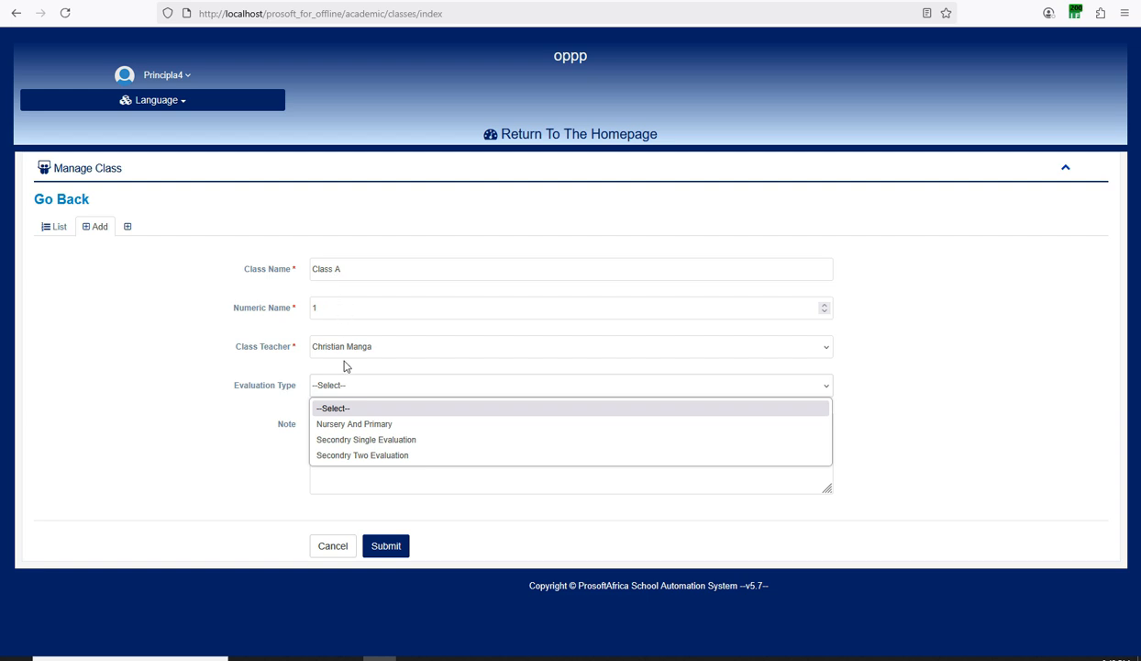
{"action": "left_click", "coordinate": [332, 423]}
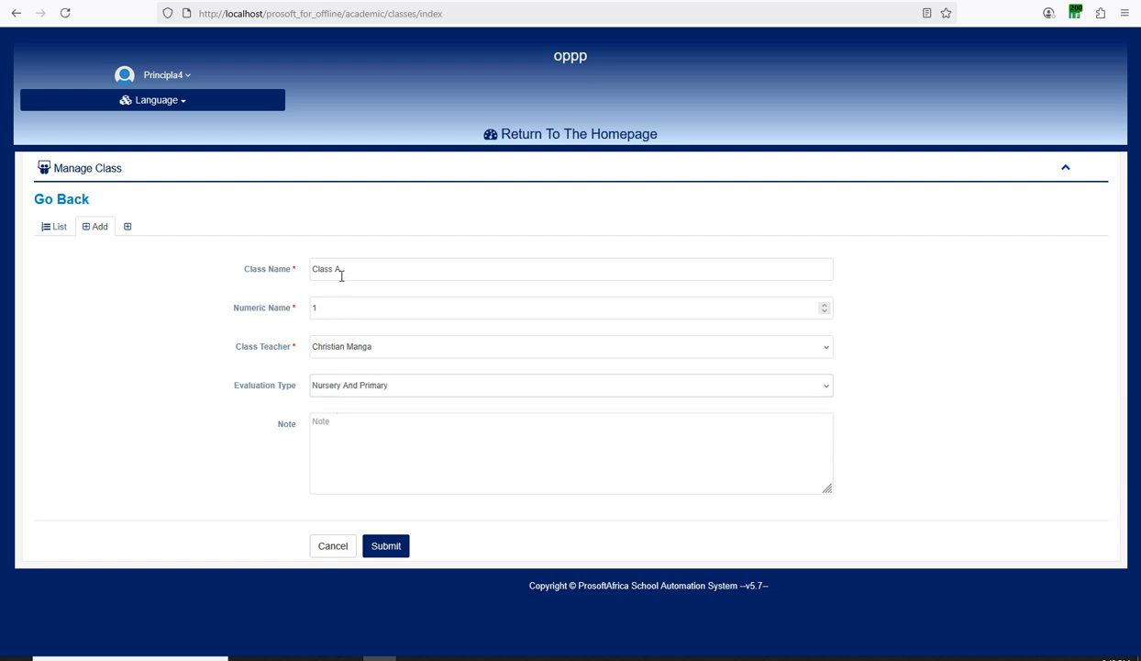
{"action": "left_click", "coordinate": [339, 386]}
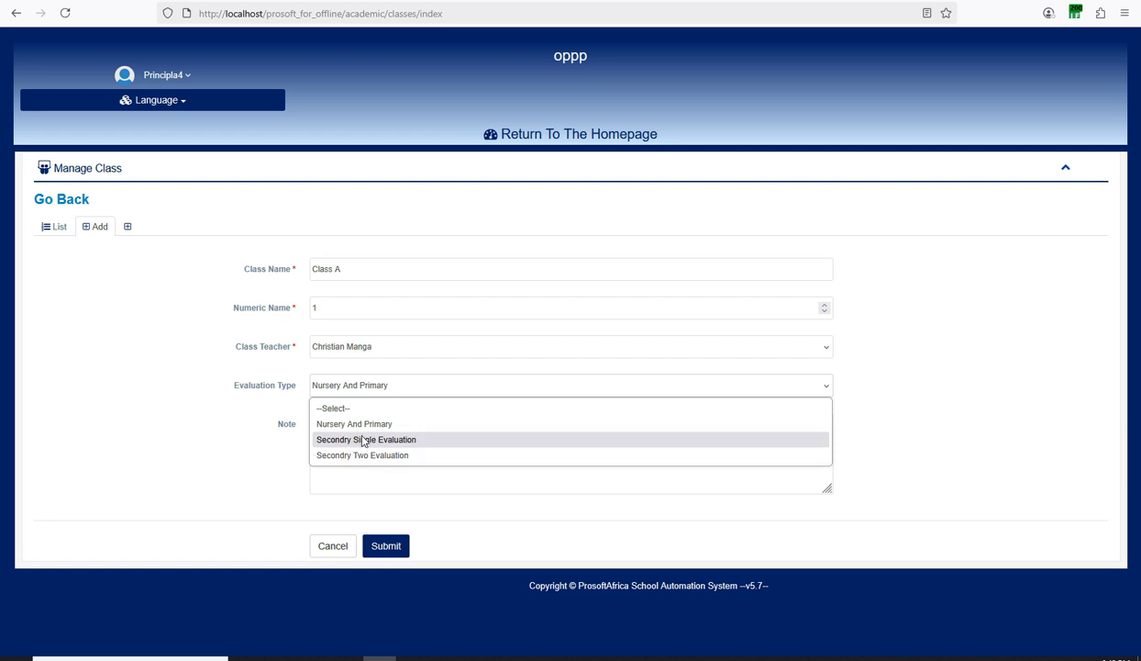
{"action": "left_click", "coordinate": [339, 274]}
Rename the class to 'Form 1A', choose Secondry Two Evaluation, and save it.
{"action": "triple_click", "coordinate": [342, 272]}
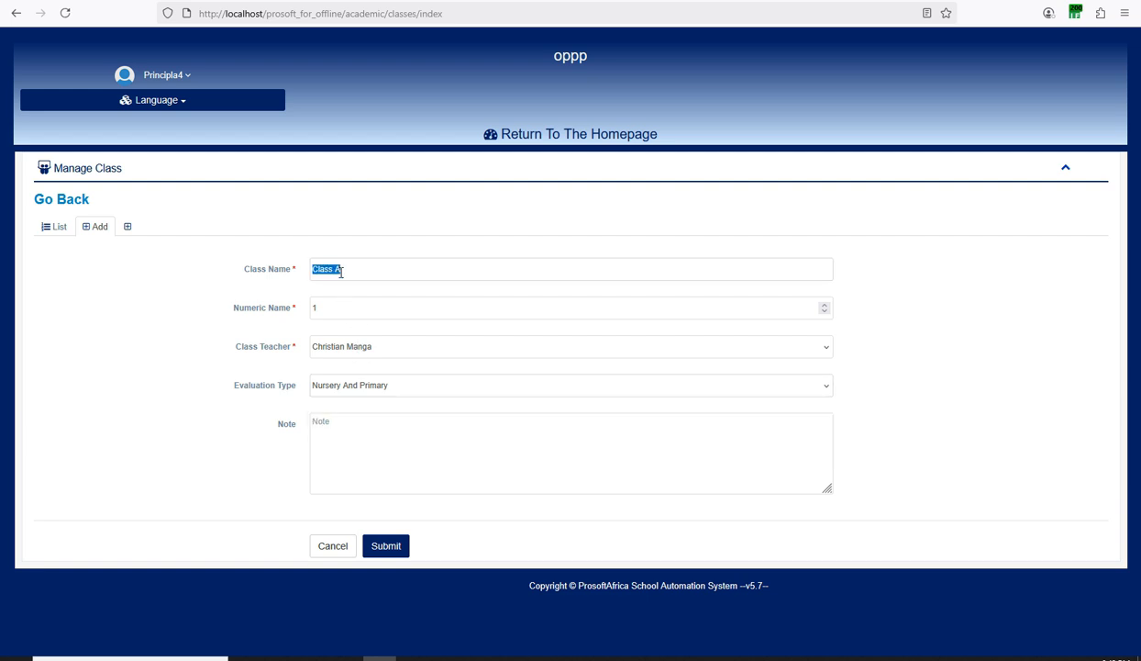
{"action": "type", "text": "Form 1A"}
{"action": "left_click", "coordinate": [327, 384]}
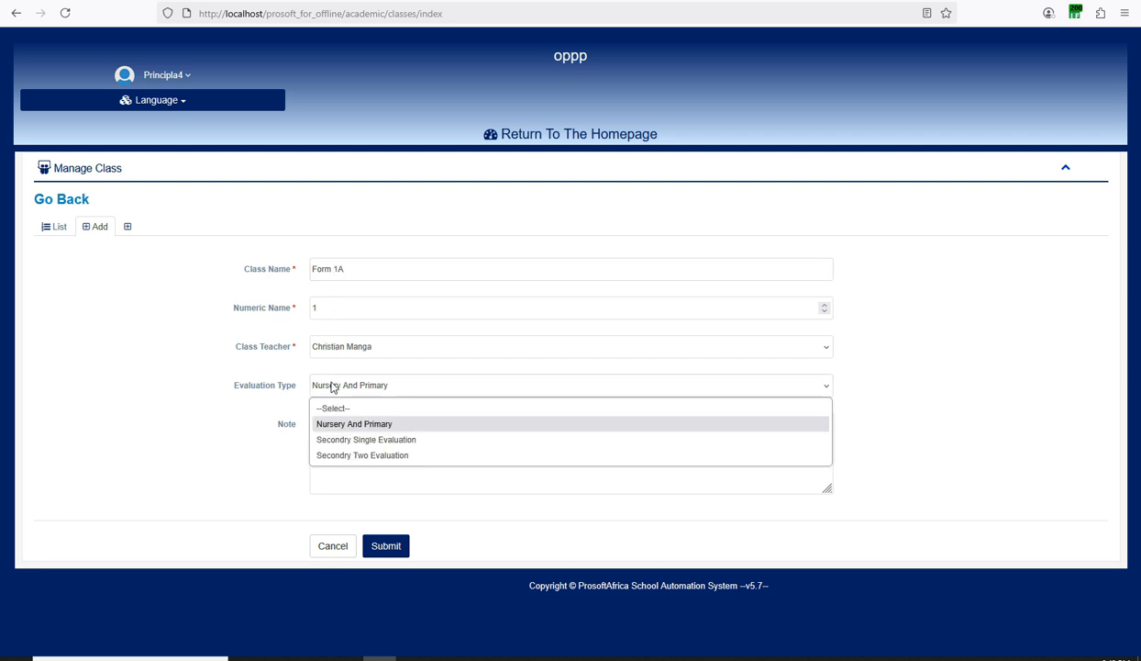
{"action": "left_click", "coordinate": [345, 455]}
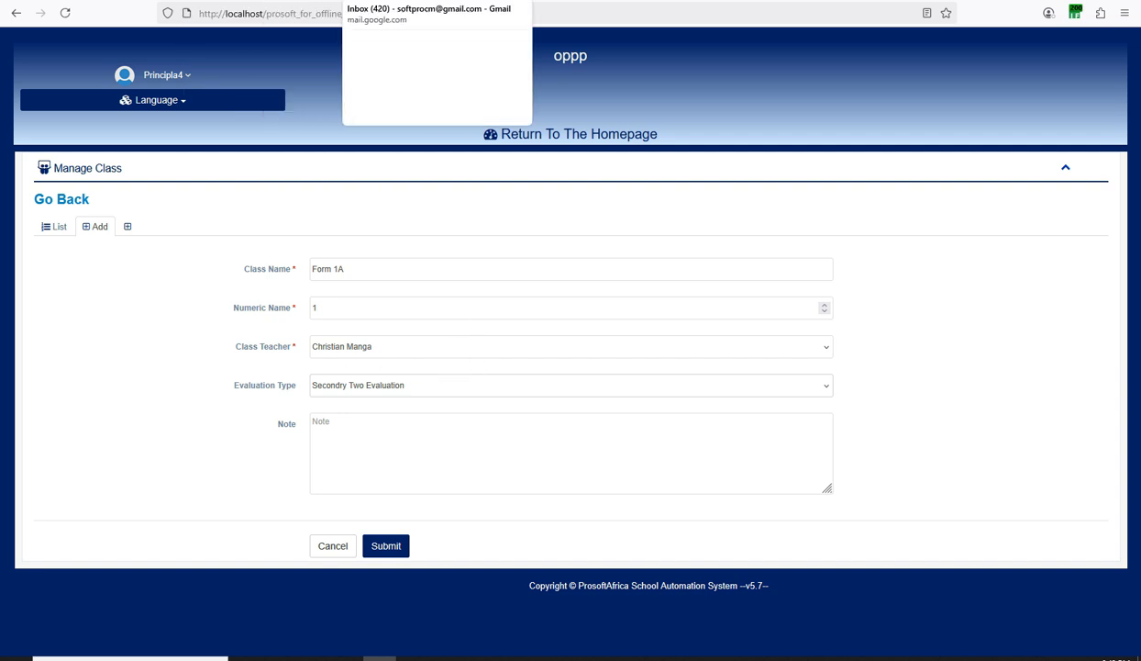
{"action": "left_click", "coordinate": [389, 547]}
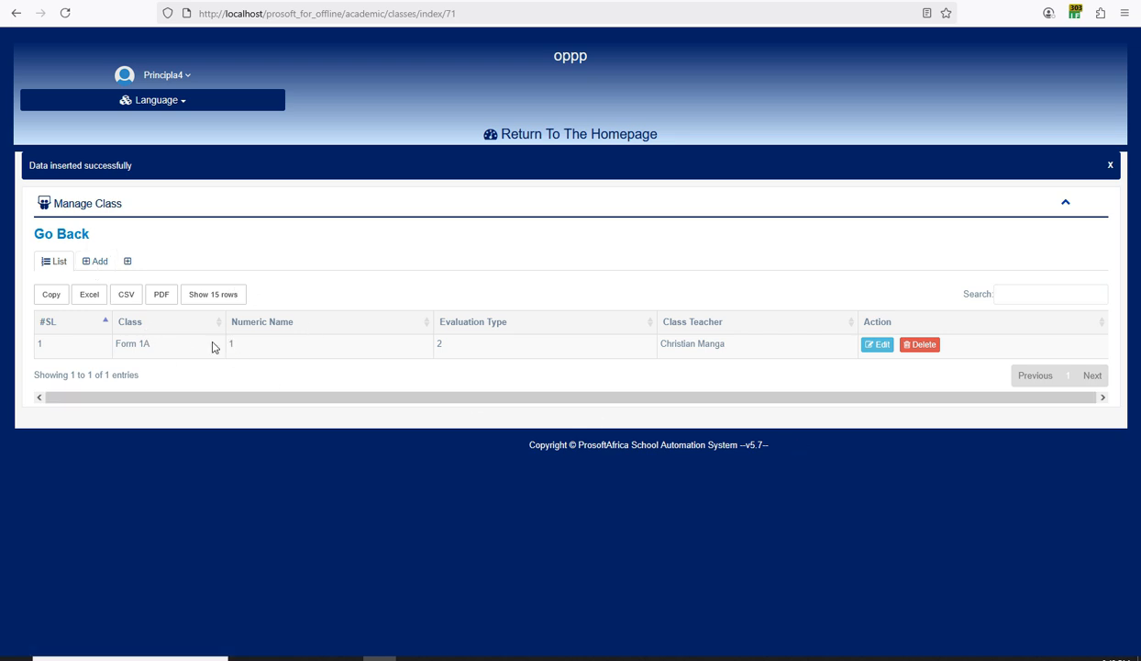
Return to the dashboard and open the Add form under Upload Subjects.
{"action": "left_click", "coordinate": [564, 137]}
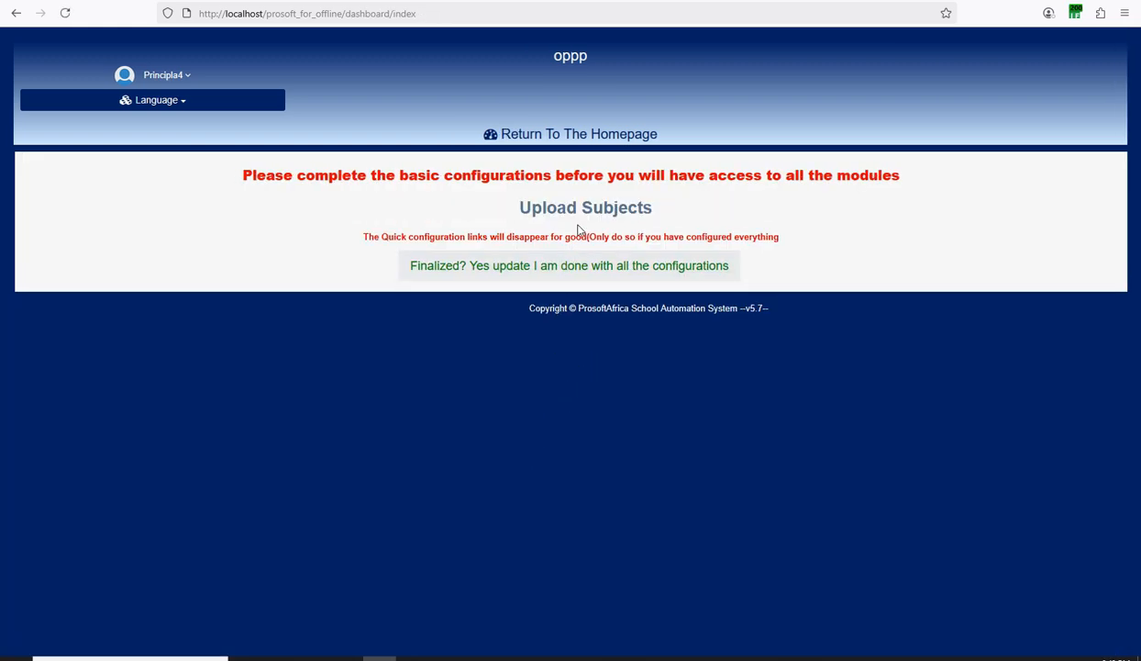
{"action": "left_click", "coordinate": [712, 658]}
{"action": "left_click", "coordinate": [1004, 596]}
{"action": "left_click", "coordinate": [593, 210]}
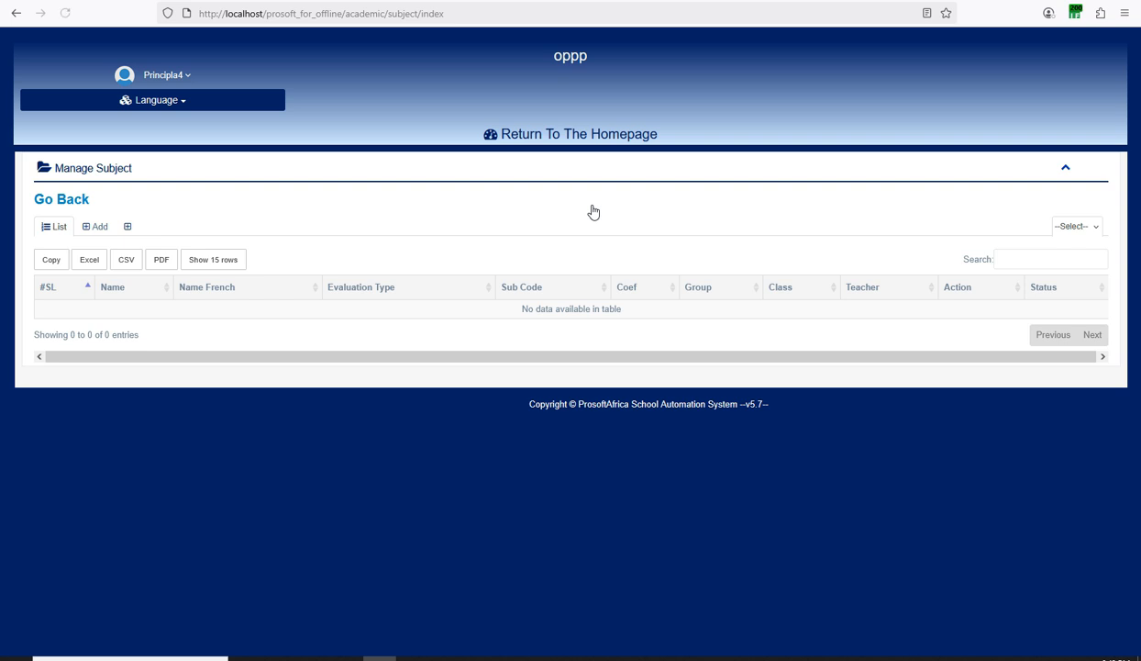
{"action": "left_click", "coordinate": [96, 226]}
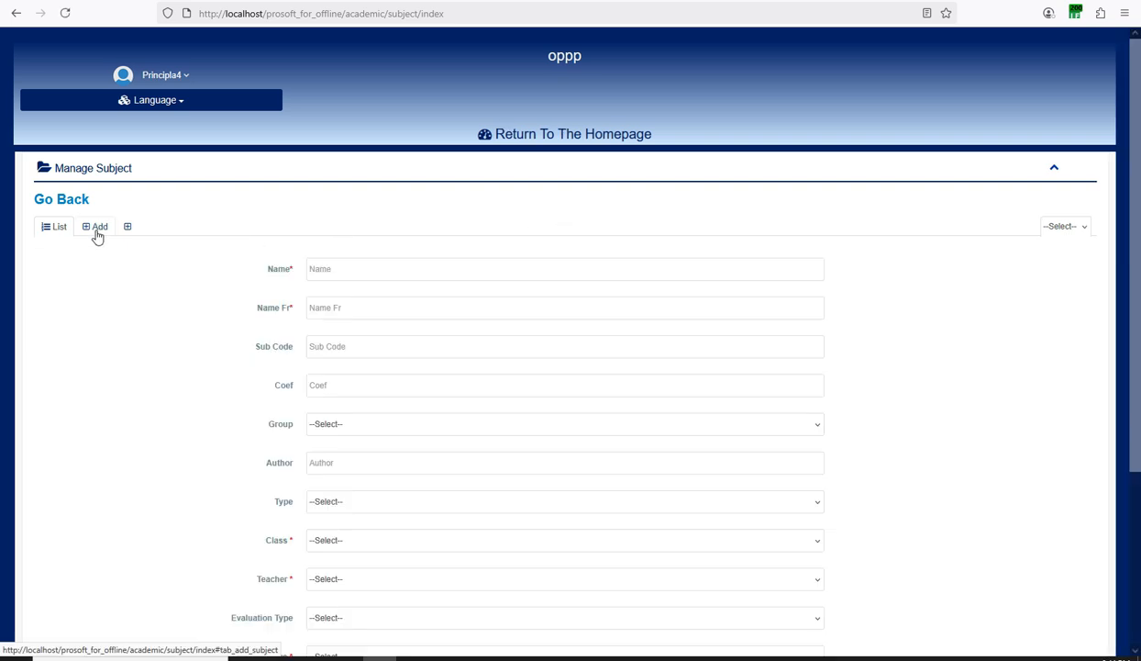
Enter Geography as the subject name and copy it into the French name field.
{"action": "left_click", "coordinate": [323, 264]}
{"action": "type", "text": "Geogr"}
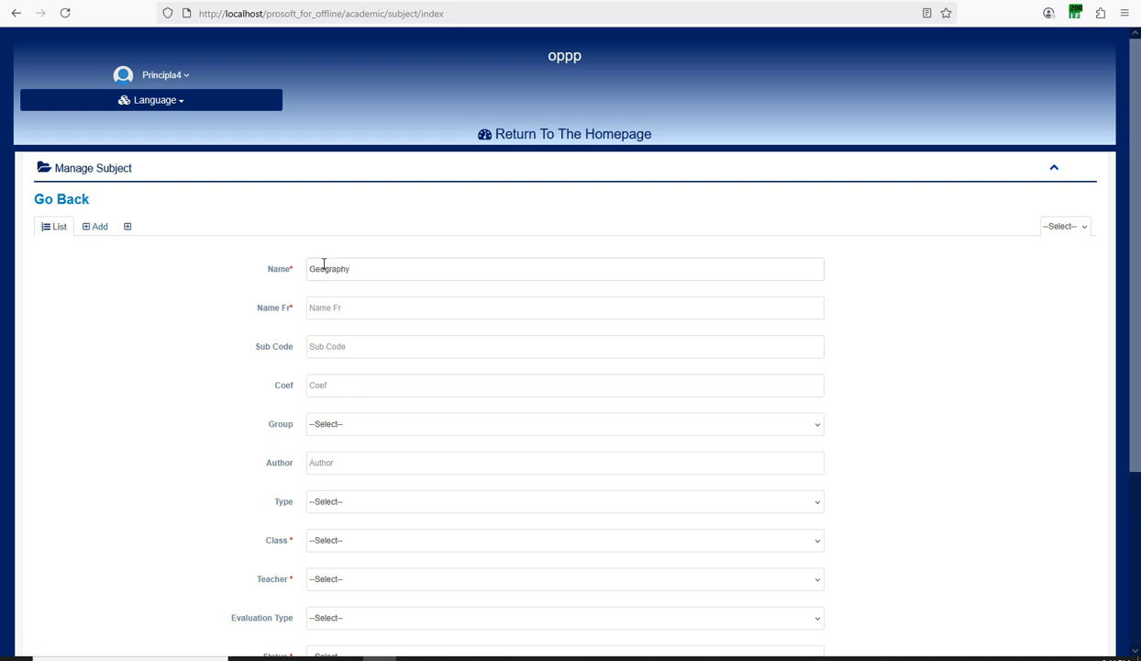
{"action": "double_click", "coordinate": [324, 267]}
{"action": "key", "text": "ctrl+c"}
{"action": "left_click", "coordinate": [323, 301]}
{"action": "key", "text": "ctrl+v"}
{"action": "left_click", "coordinate": [332, 343]}
Set the subject group to Group1, class to Form 1A, and assign the only listed teacher.
{"action": "scroll", "coordinate": [351, 385], "scroll_direction": "down", "scroll_amount": 1}
{"action": "left_click", "coordinate": [352, 361]}
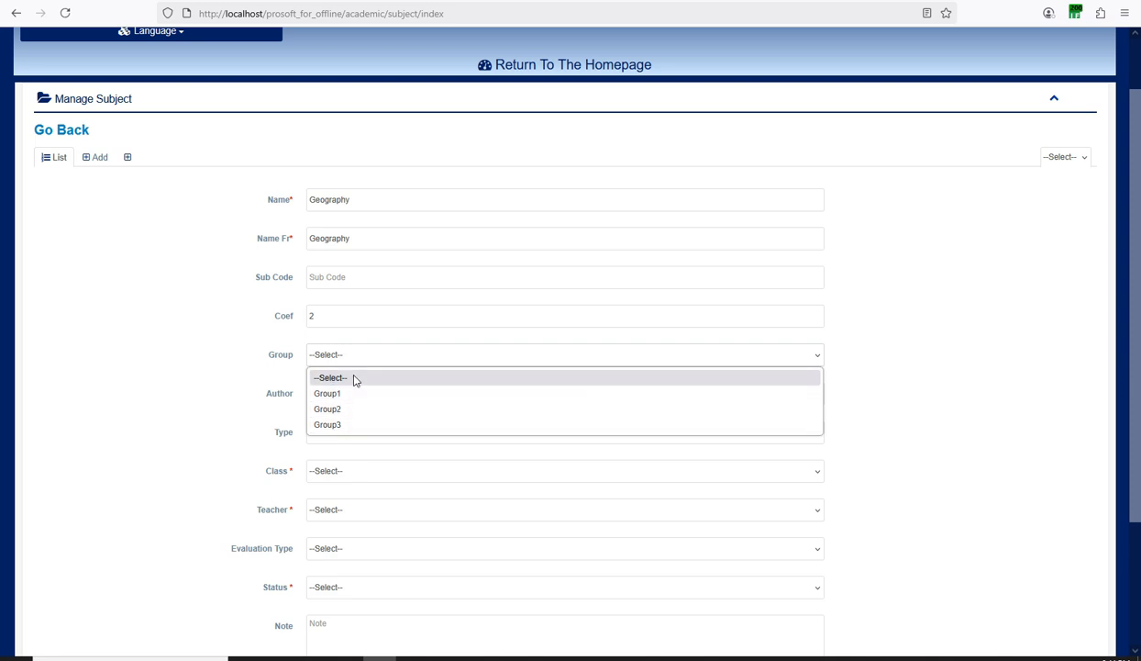
{"action": "left_click", "coordinate": [339, 394]}
{"action": "scroll", "coordinate": [416, 444], "scroll_direction": "down", "scroll_amount": 1}
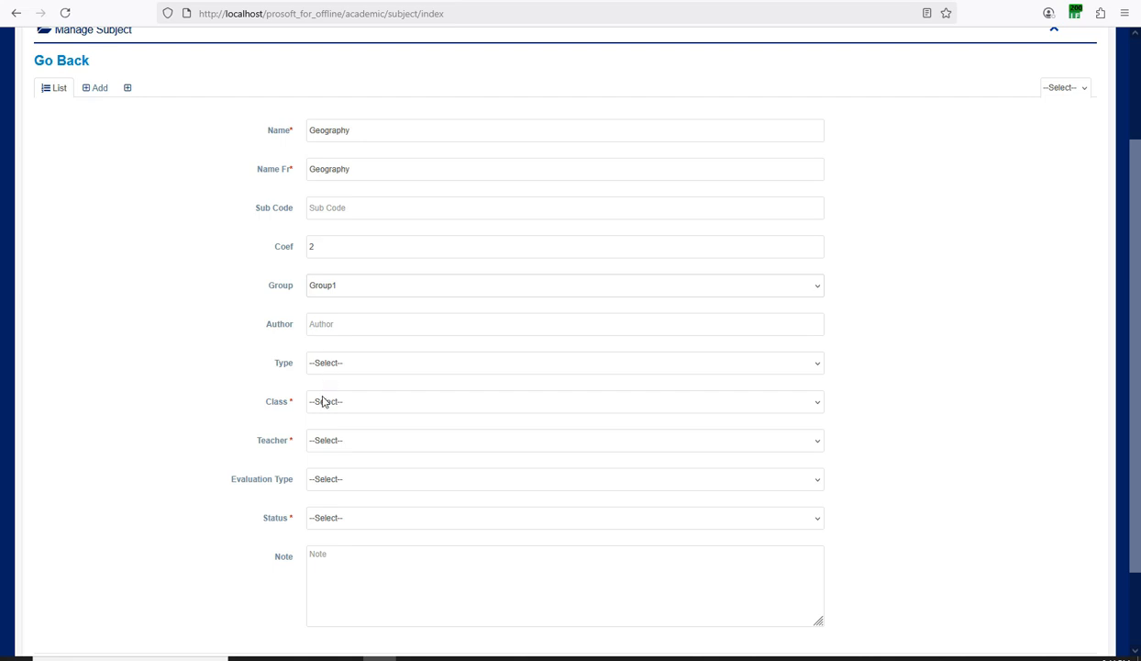
{"action": "left_click", "coordinate": [318, 401]}
{"action": "left_click", "coordinate": [326, 440]}
{"action": "left_click", "coordinate": [318, 440]}
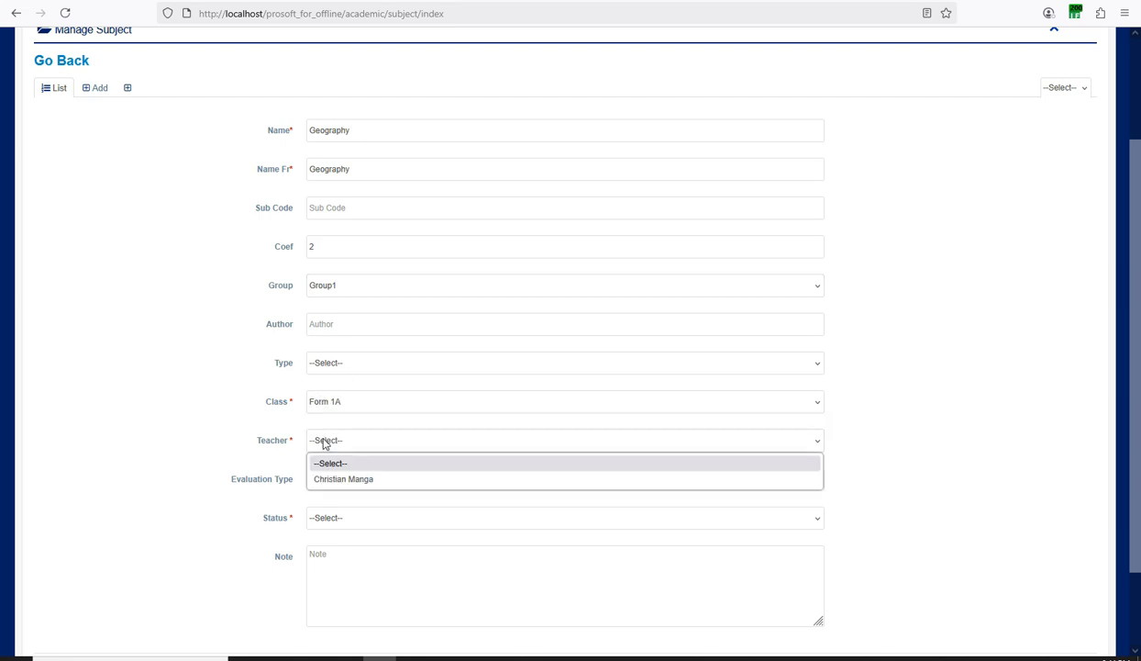
{"action": "left_click", "coordinate": [328, 479]}
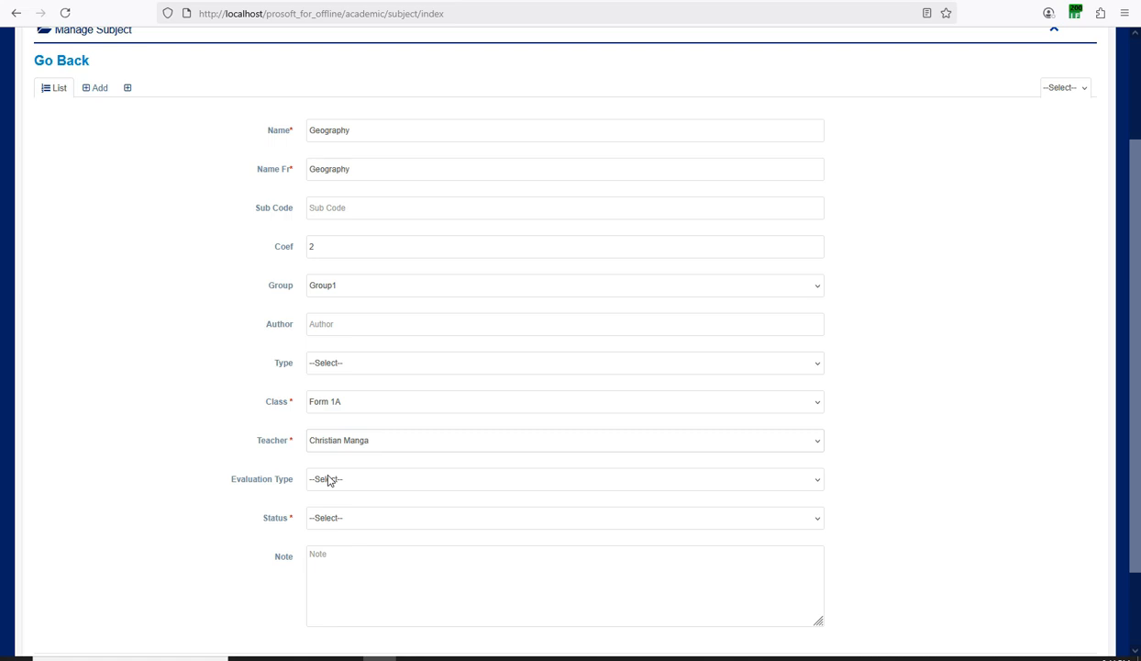
Choose Secondry Two Evaluation, set status to Active, and save the Geography subject.
{"action": "scroll", "coordinate": [345, 419], "scroll_direction": "up", "scroll_amount": 3}
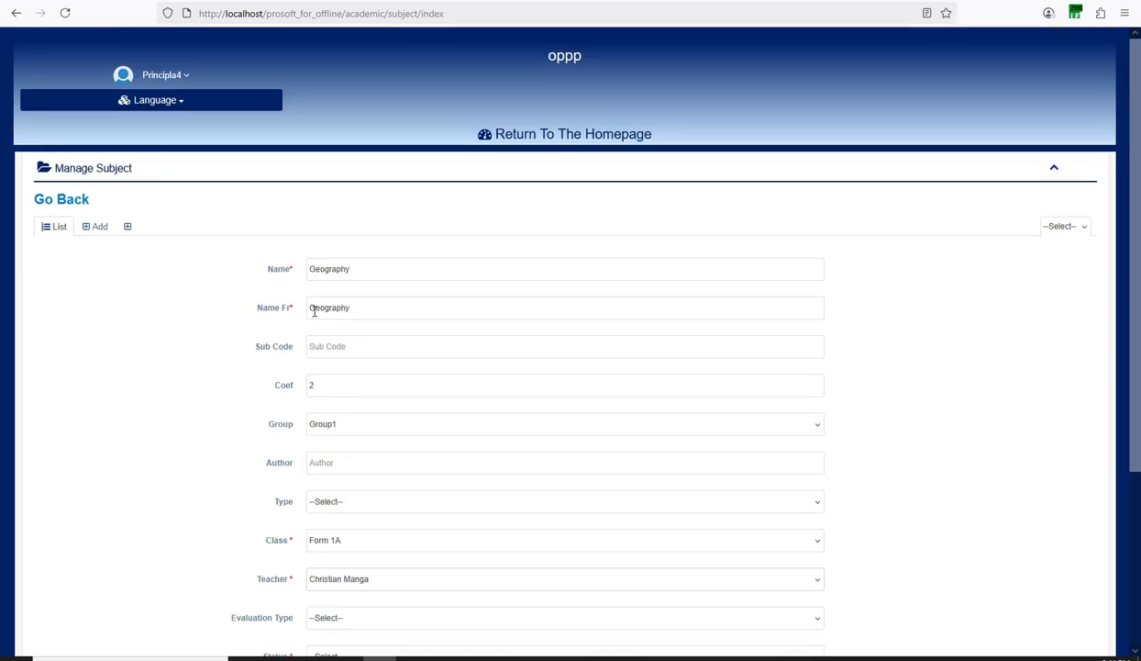
{"action": "scroll", "coordinate": [489, 316], "scroll_direction": "down", "scroll_amount": 3}
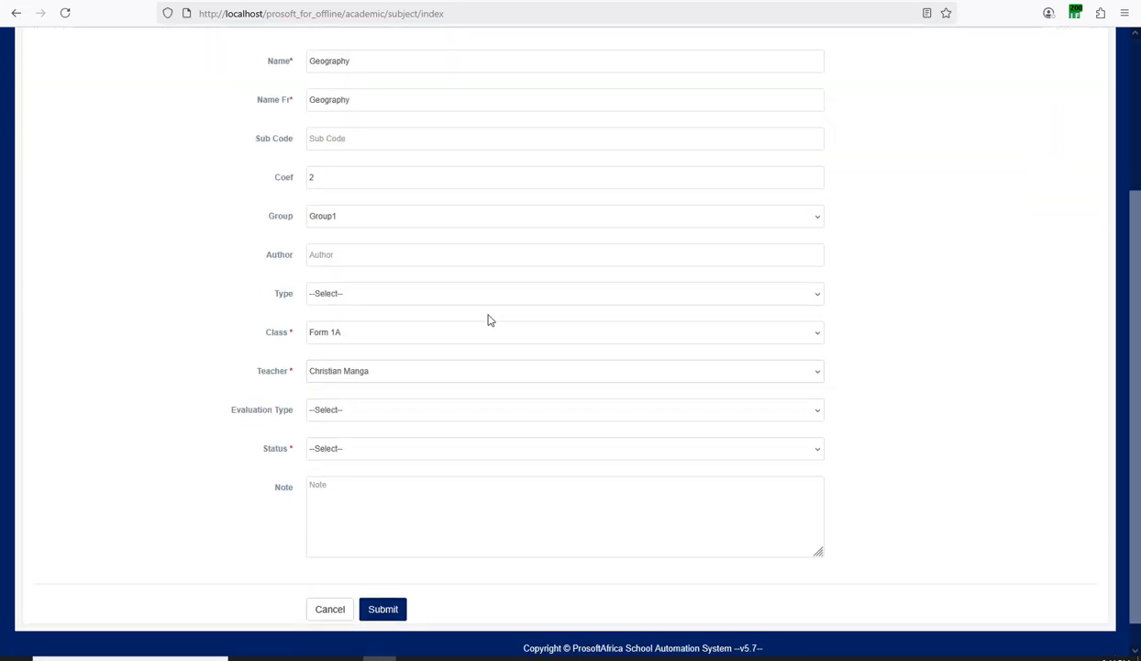
{"action": "left_click", "coordinate": [336, 411]}
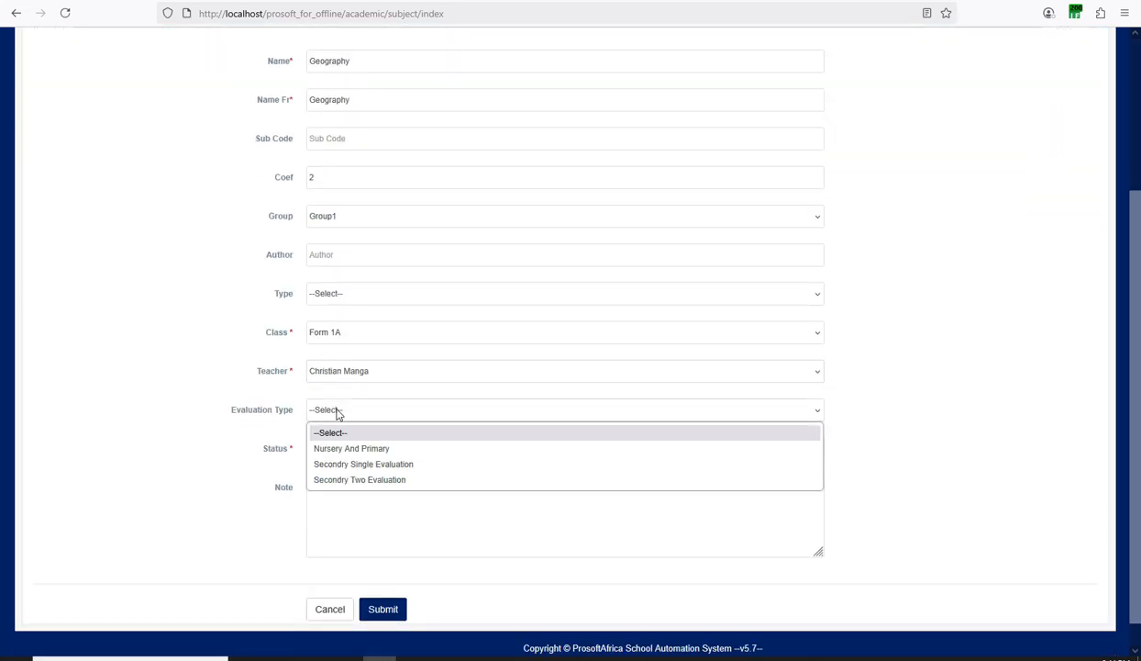
{"action": "left_click", "coordinate": [338, 480]}
{"action": "scroll", "coordinate": [400, 378], "scroll_direction": "up", "scroll_amount": 3}
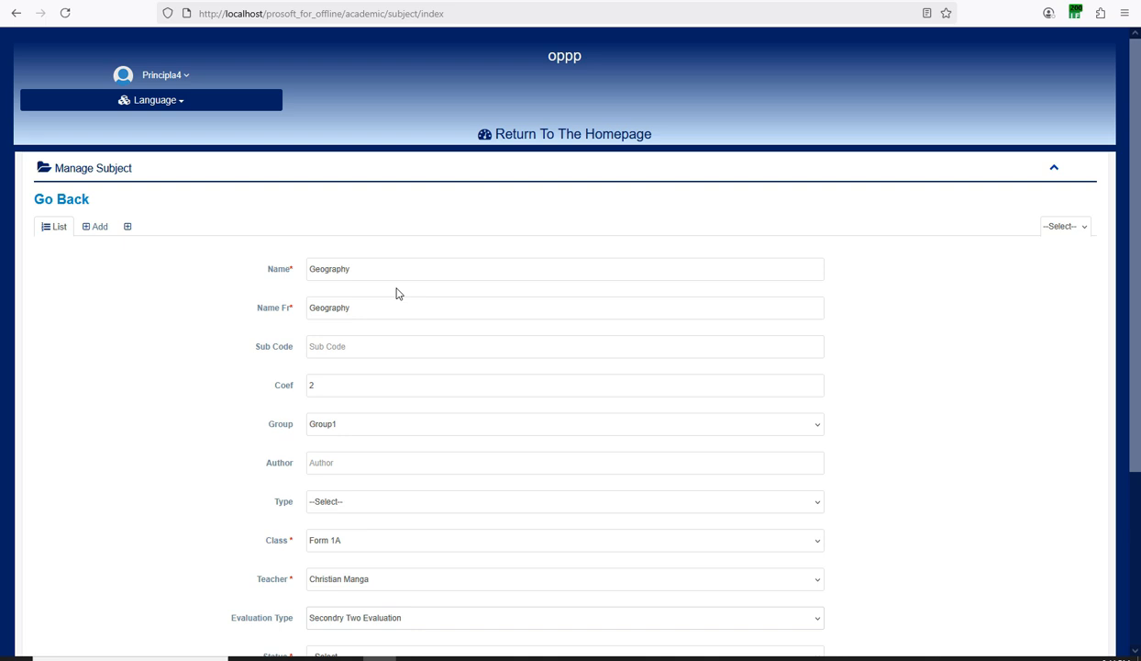
{"action": "scroll", "coordinate": [398, 293], "scroll_direction": "down", "scroll_amount": 3}
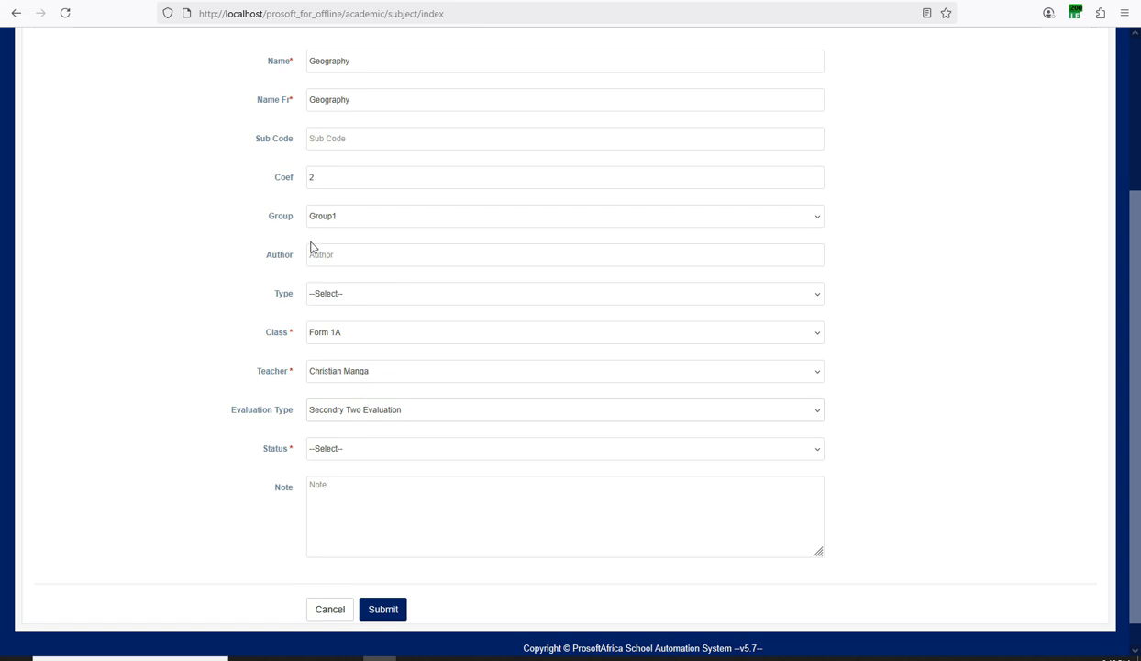
{"action": "left_click", "coordinate": [324, 454]}
{"action": "left_click", "coordinate": [325, 484]}
{"action": "scroll", "coordinate": [370, 400], "scroll_direction": "up", "scroll_amount": 3}
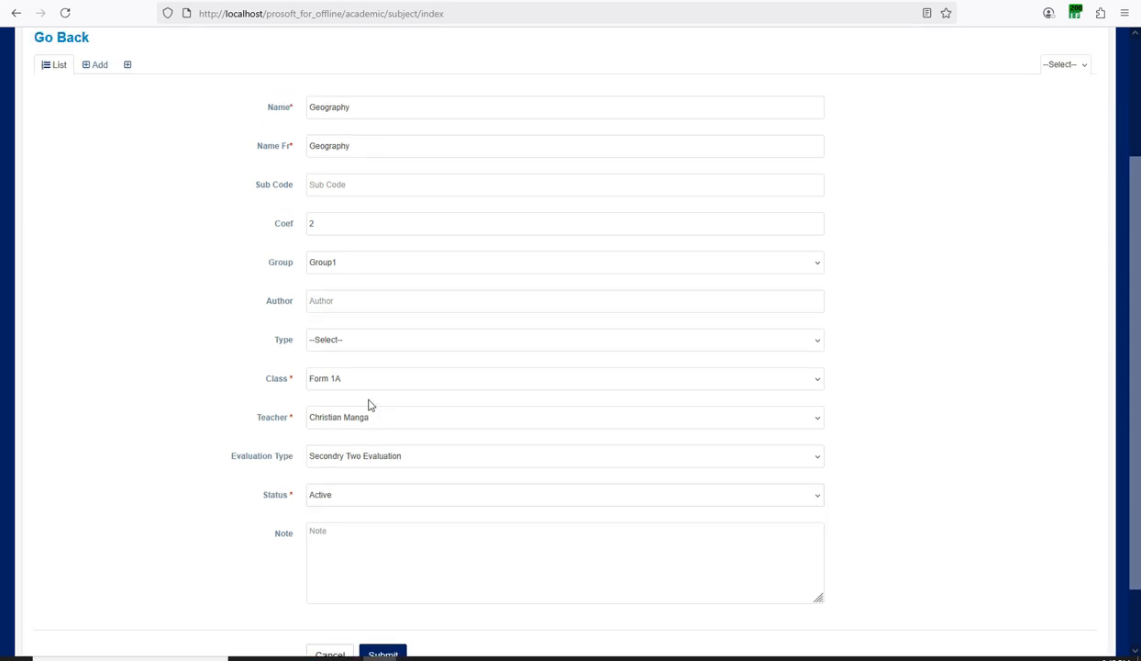
{"action": "scroll", "coordinate": [348, 367], "scroll_direction": "down", "scroll_amount": 3}
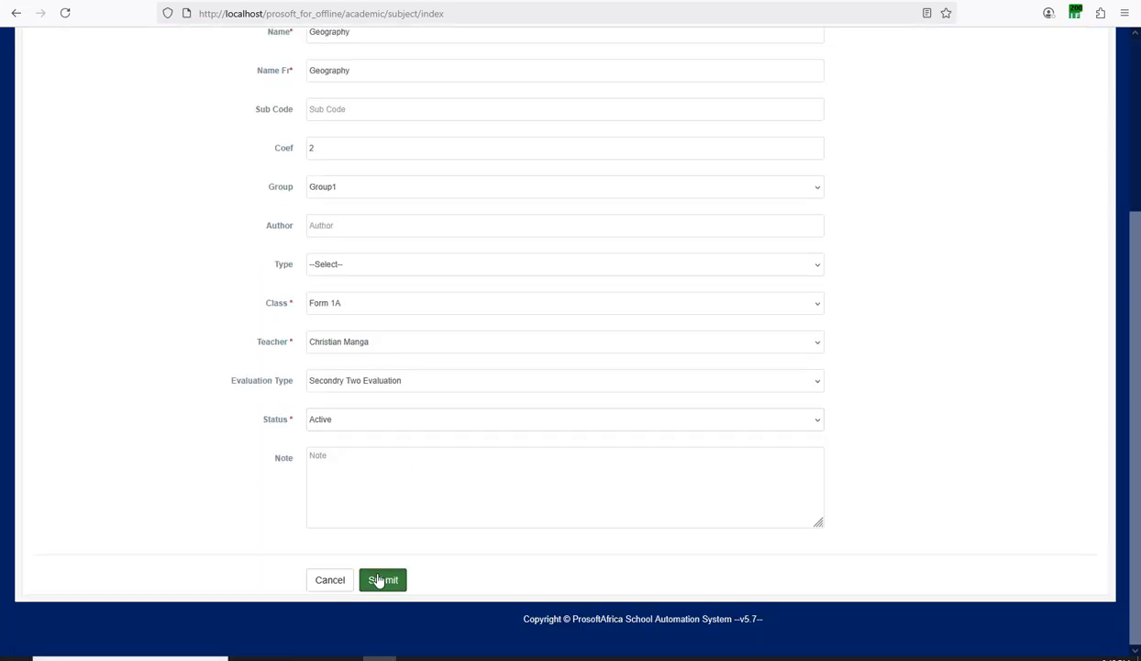
{"action": "left_click", "coordinate": [383, 578]}
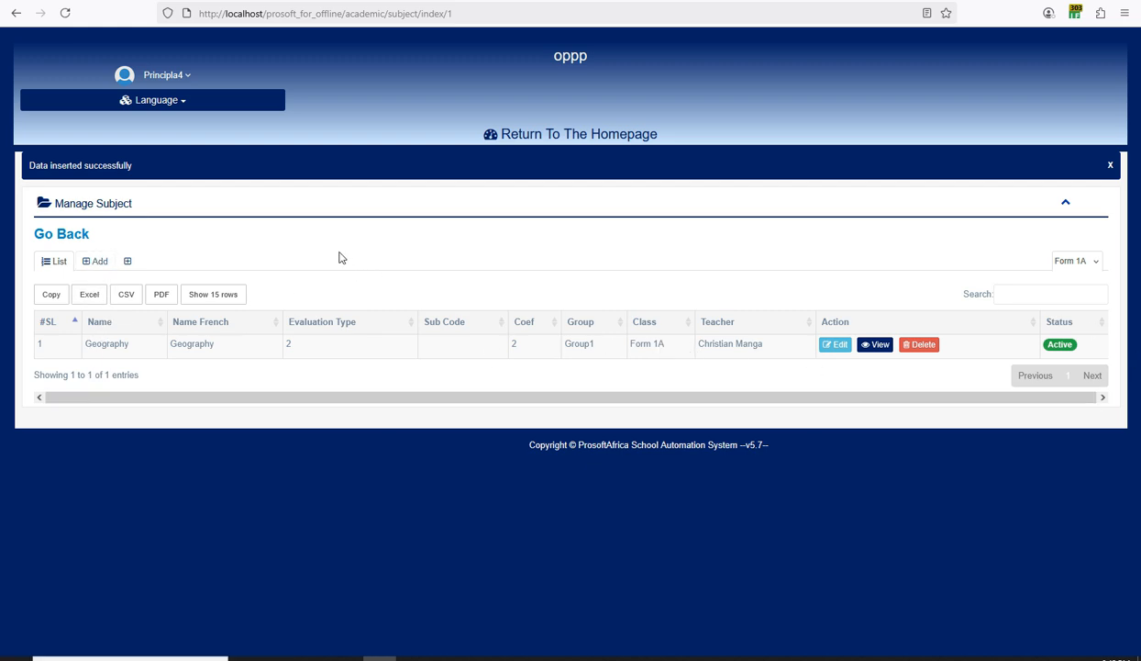
Return to the dashboard and open the Bulk Admission Upload Students/Pupils page.
{"action": "left_click", "coordinate": [549, 136]}
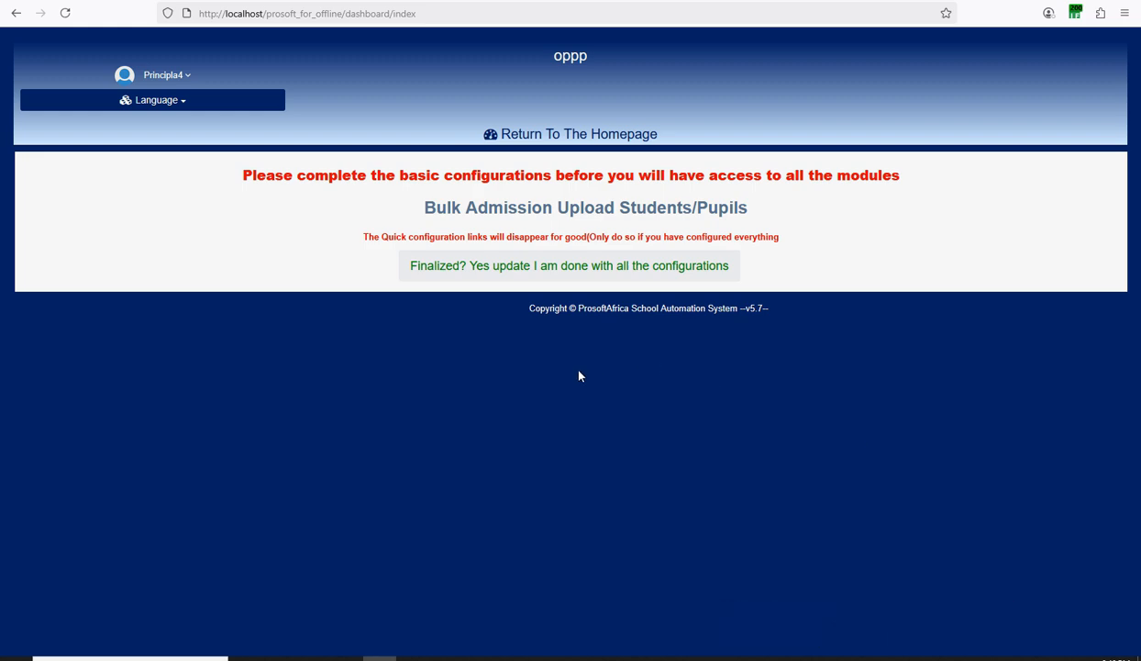
{"action": "left_click", "coordinate": [585, 213]}
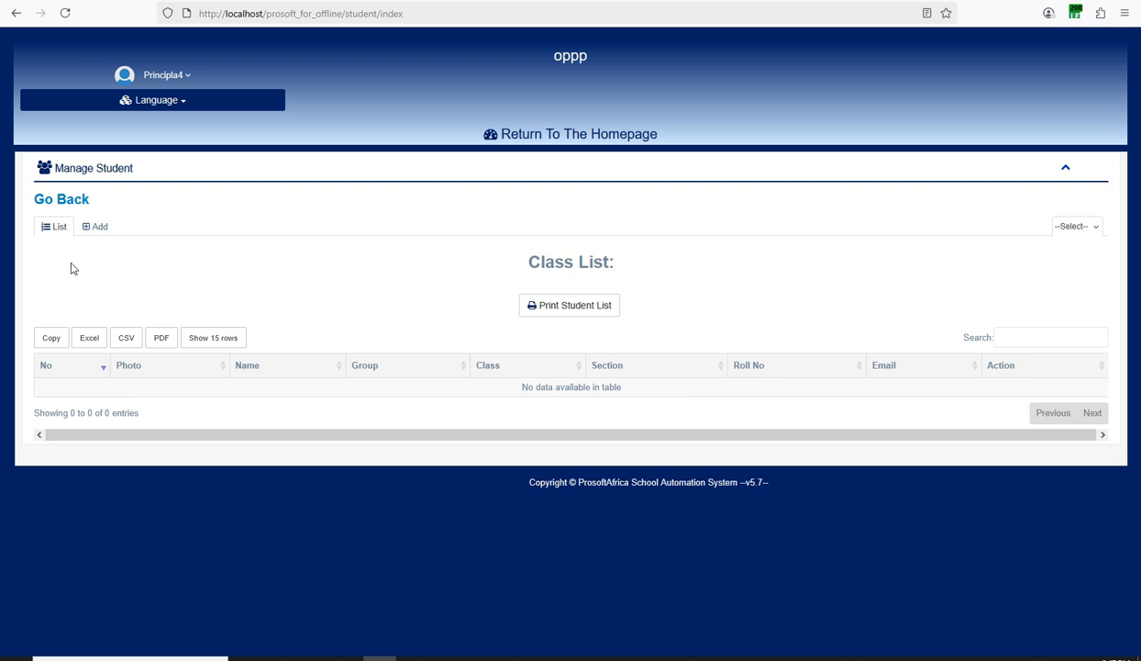
On the Add student form, enter the name 'student one' and place them in Form 1A, section A.
{"action": "left_click", "coordinate": [101, 227]}
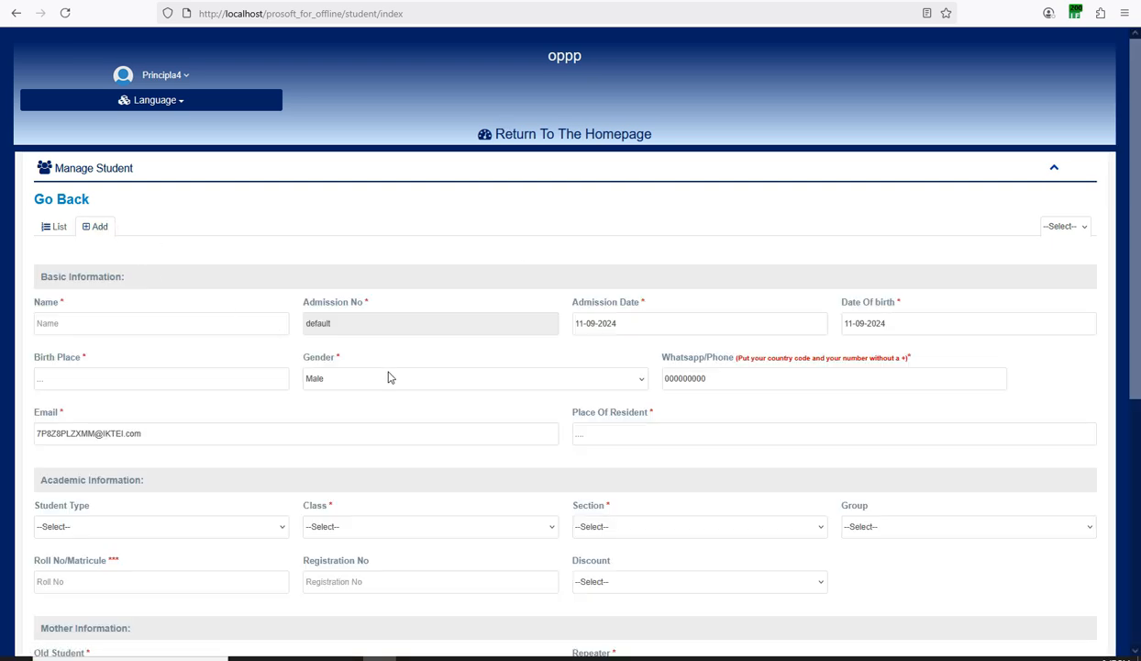
{"action": "scroll", "coordinate": [388, 376], "scroll_direction": "down", "scroll_amount": 3}
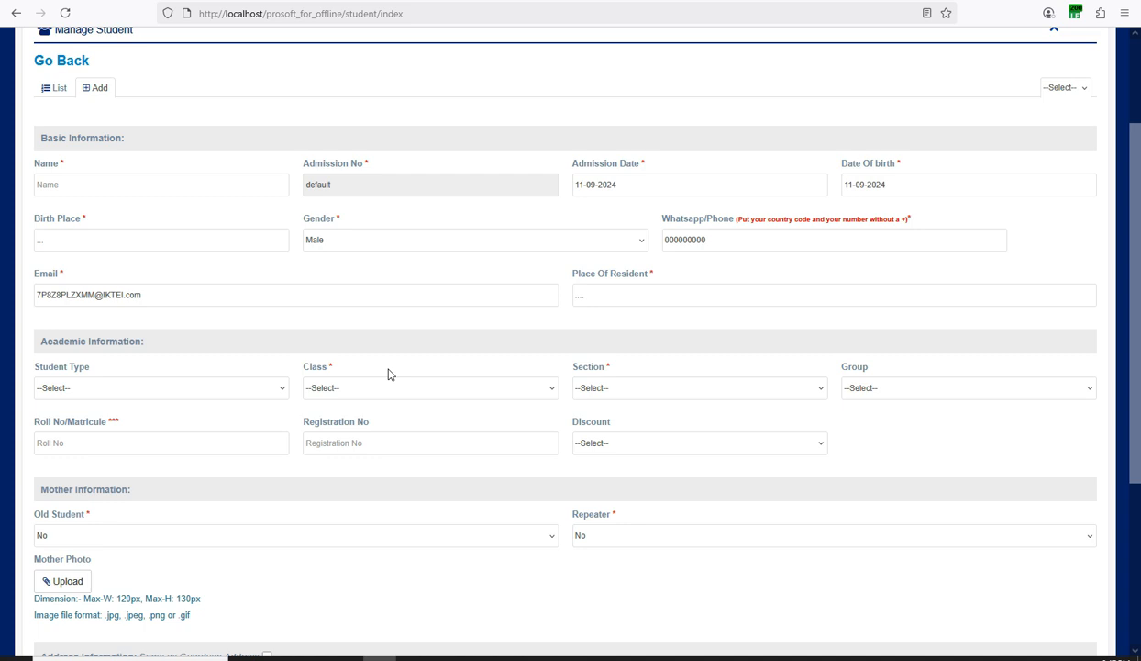
{"action": "left_click", "coordinate": [101, 188]}
{"action": "type", "text": "student one"}
{"action": "scroll", "coordinate": [86, 257], "scroll_direction": "down", "scroll_amount": 1}
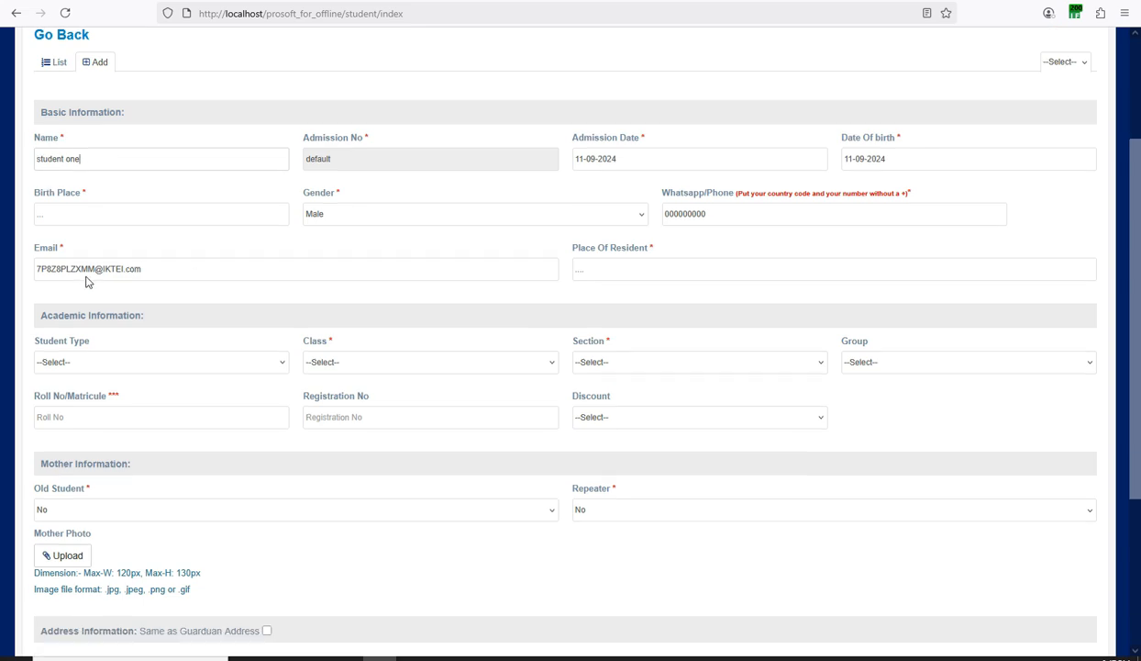
{"action": "left_click", "coordinate": [322, 319]}
{"action": "left_click", "coordinate": [330, 358]}
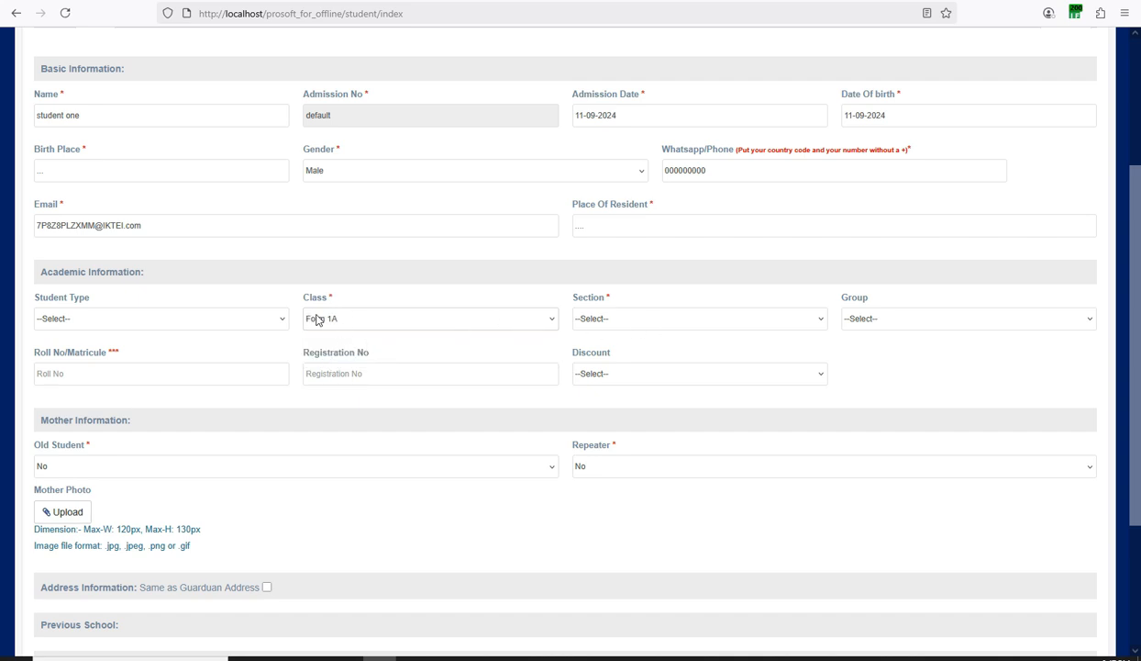
{"action": "left_click", "coordinate": [629, 319]}
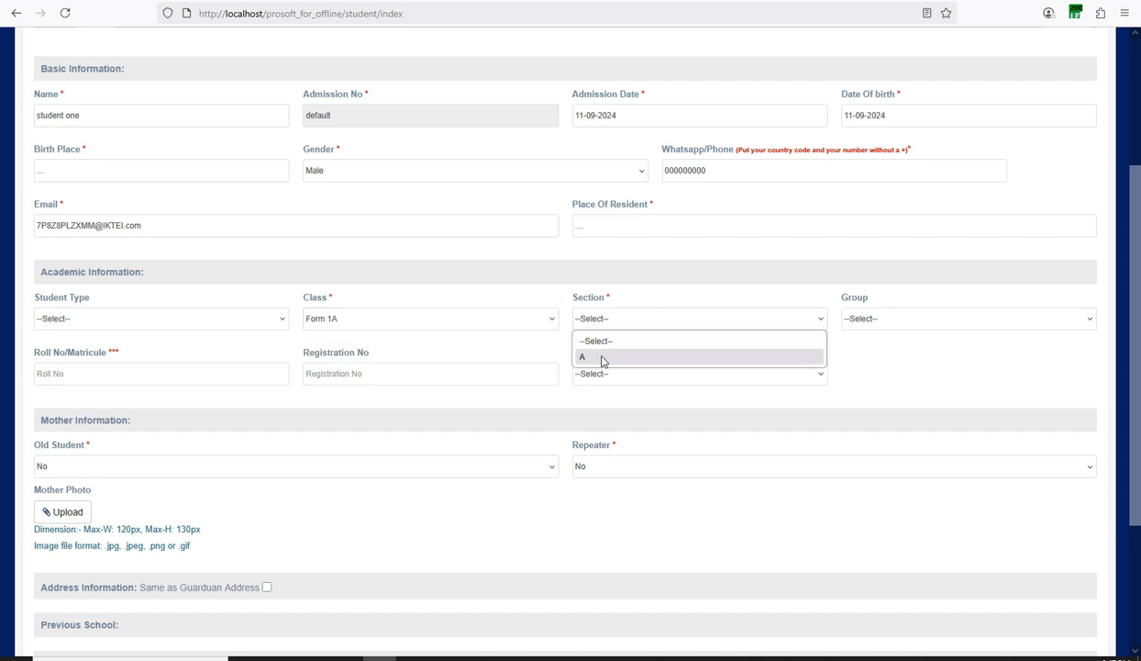
{"action": "left_click", "coordinate": [604, 357]}
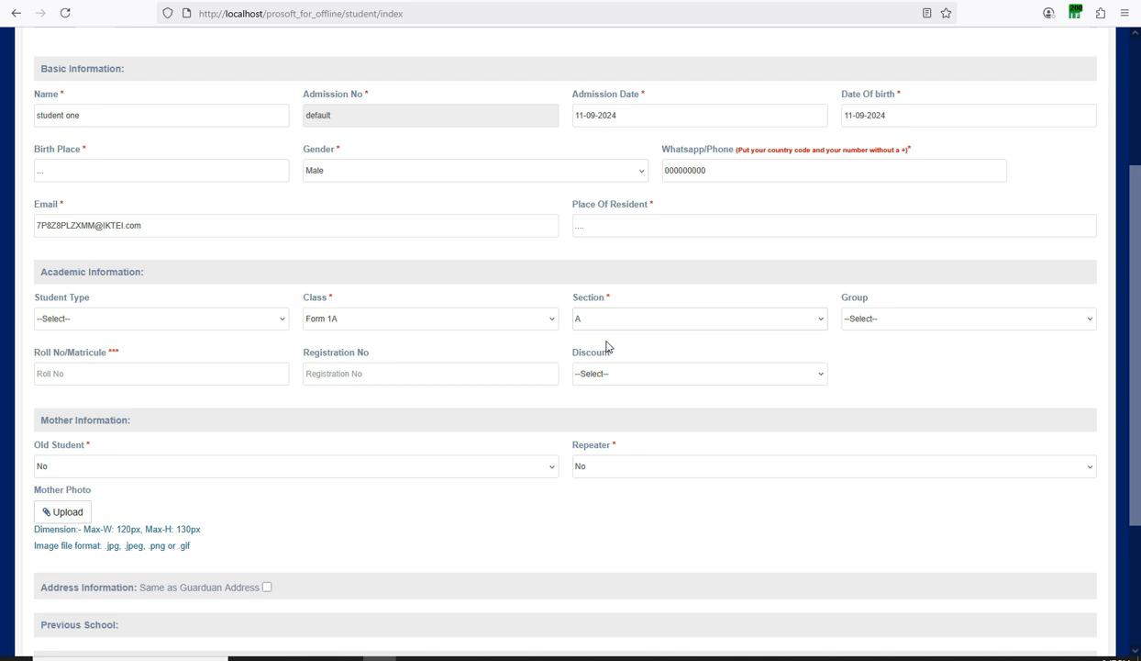
{"action": "left_click", "coordinate": [605, 315]}
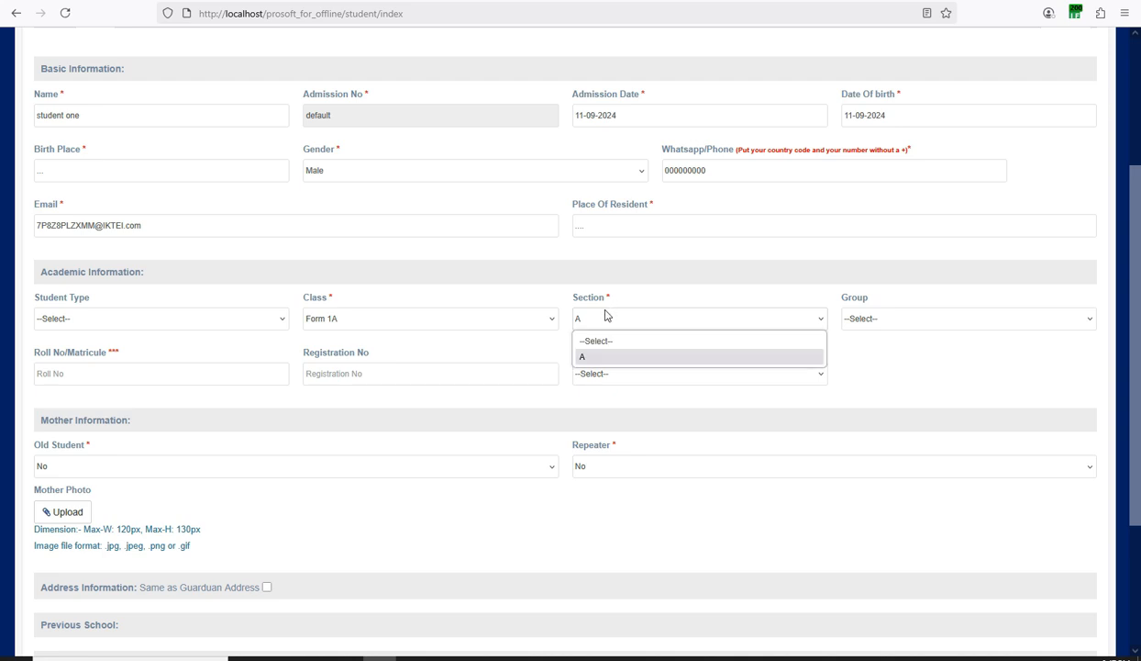
{"action": "left_click", "coordinate": [604, 315]}
{"action": "left_click", "coordinate": [587, 318]}
Enter roll number 'A' and save the student record.
{"action": "left_click", "coordinate": [133, 373]}
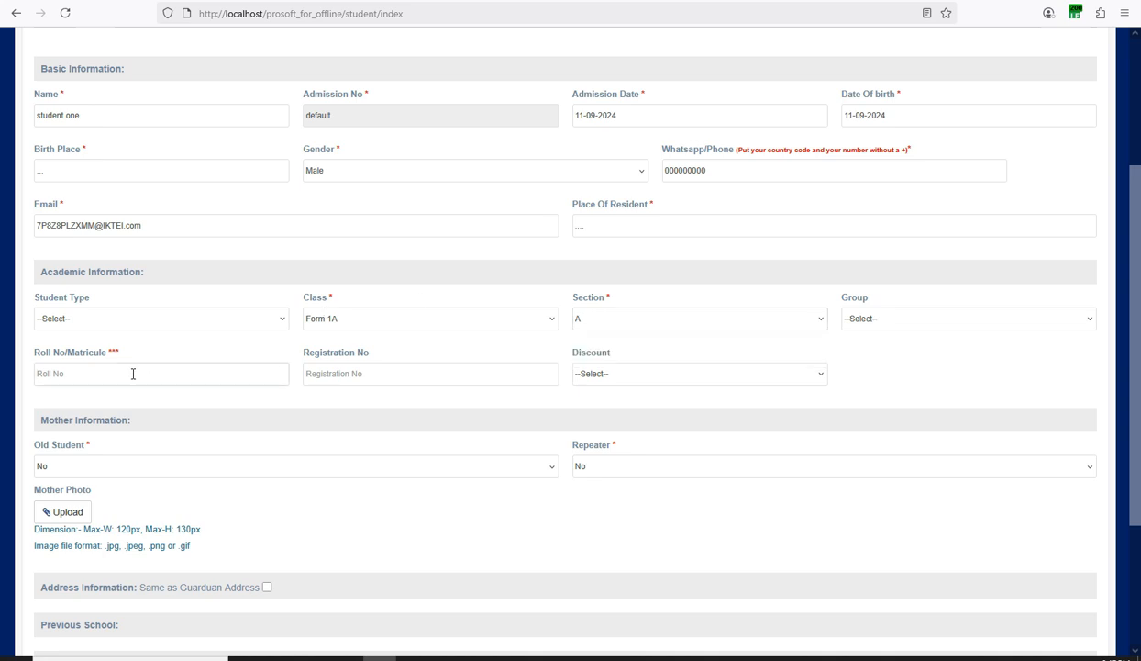
{"action": "type", "text": "A20025"}
{"action": "scroll", "coordinate": [120, 252], "scroll_direction": "up", "scroll_amount": 2}
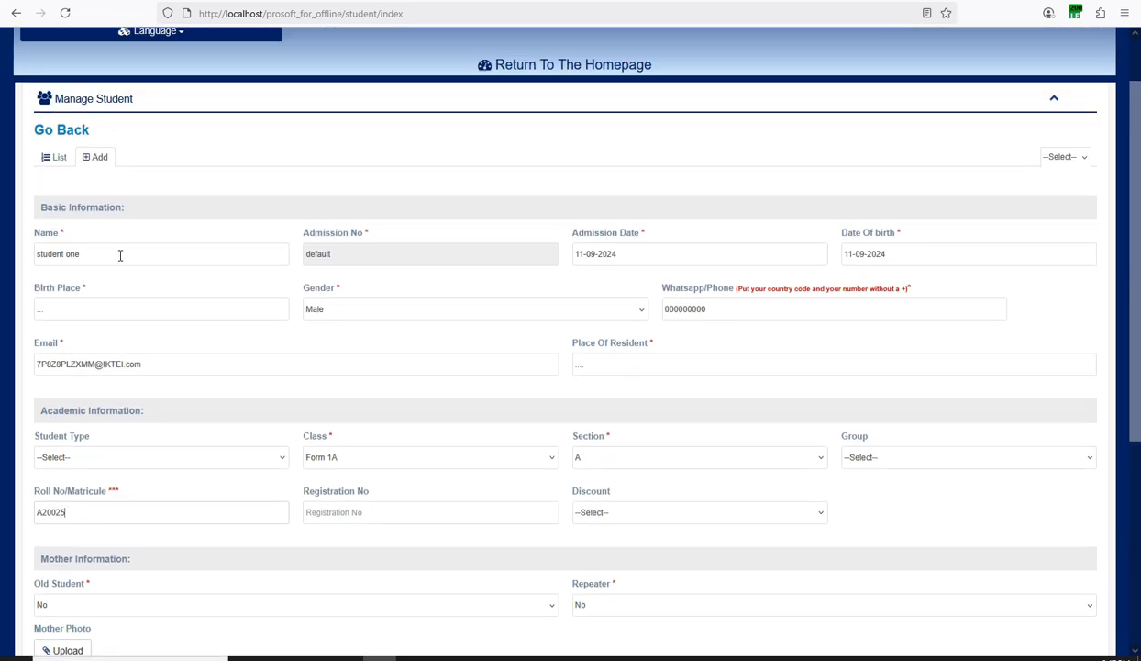
{"action": "scroll", "coordinate": [321, 248], "scroll_direction": "down", "scroll_amount": 2}
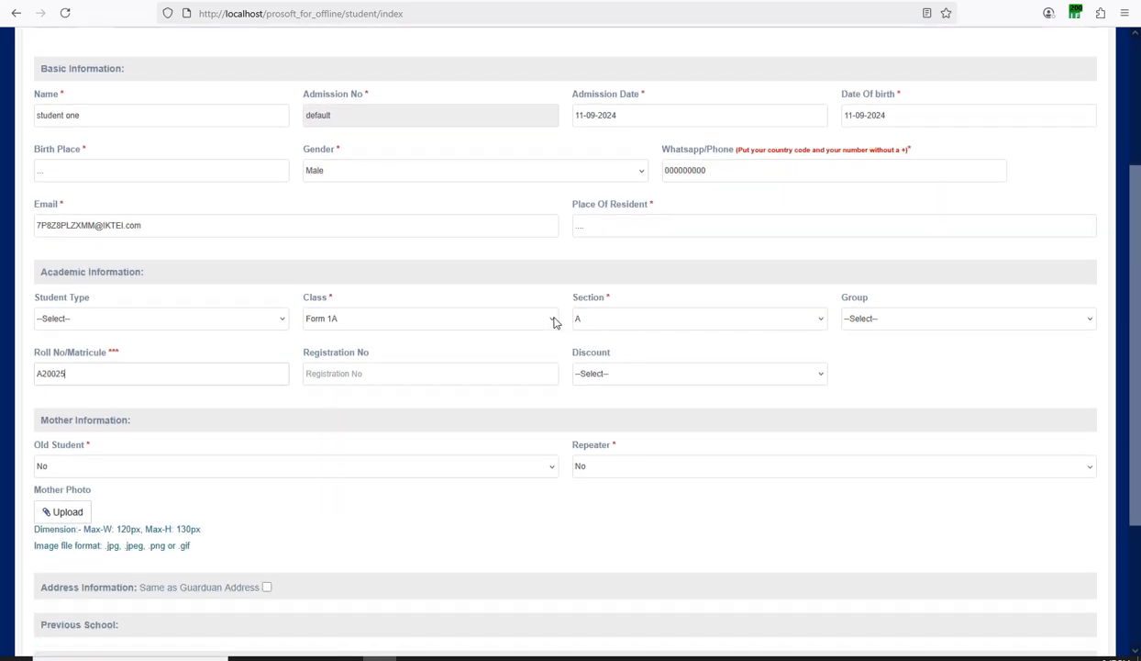
{"action": "scroll", "coordinate": [199, 305], "scroll_direction": "down", "scroll_amount": 3}
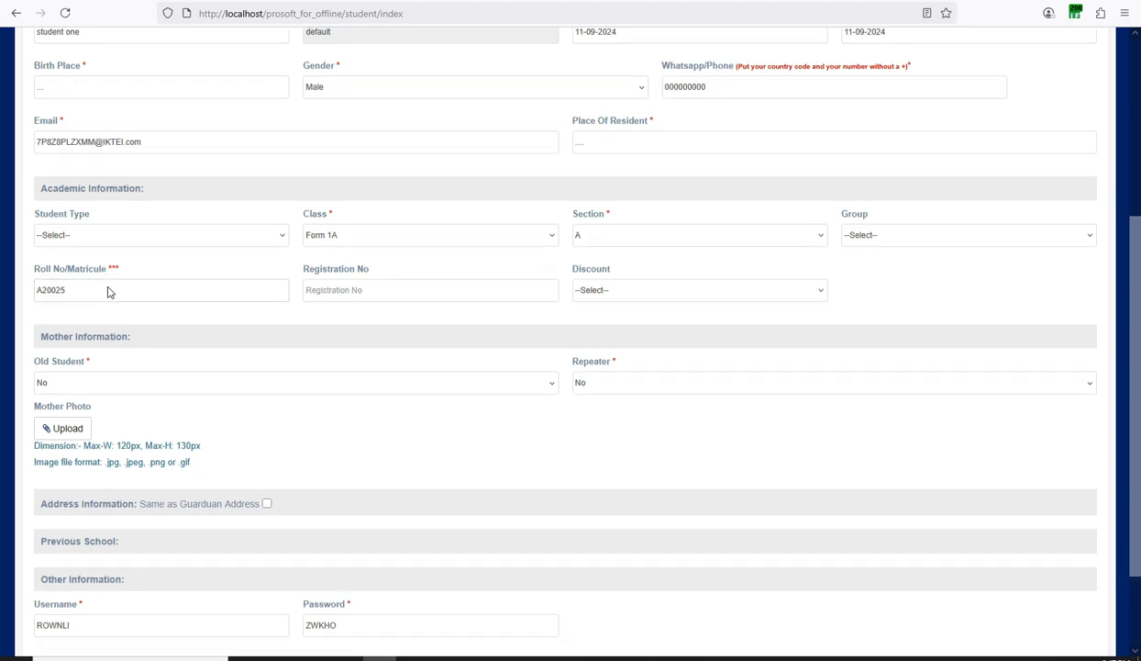
{"action": "scroll", "coordinate": [388, 328], "scroll_direction": "down", "scroll_amount": 2}
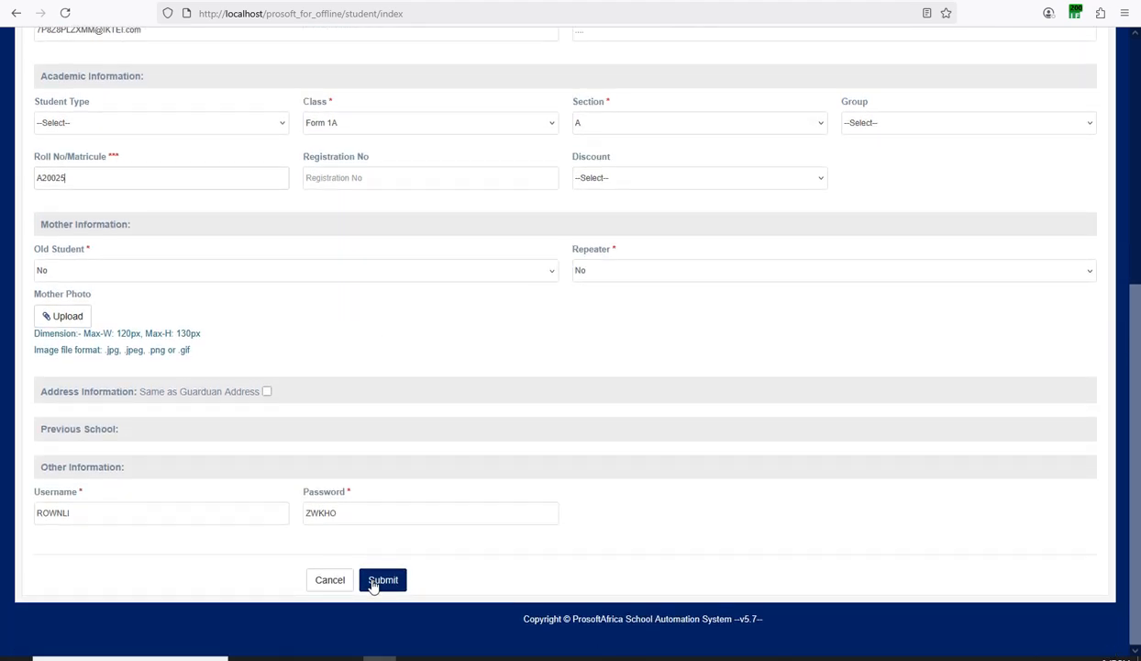
{"action": "left_click", "coordinate": [376, 581]}
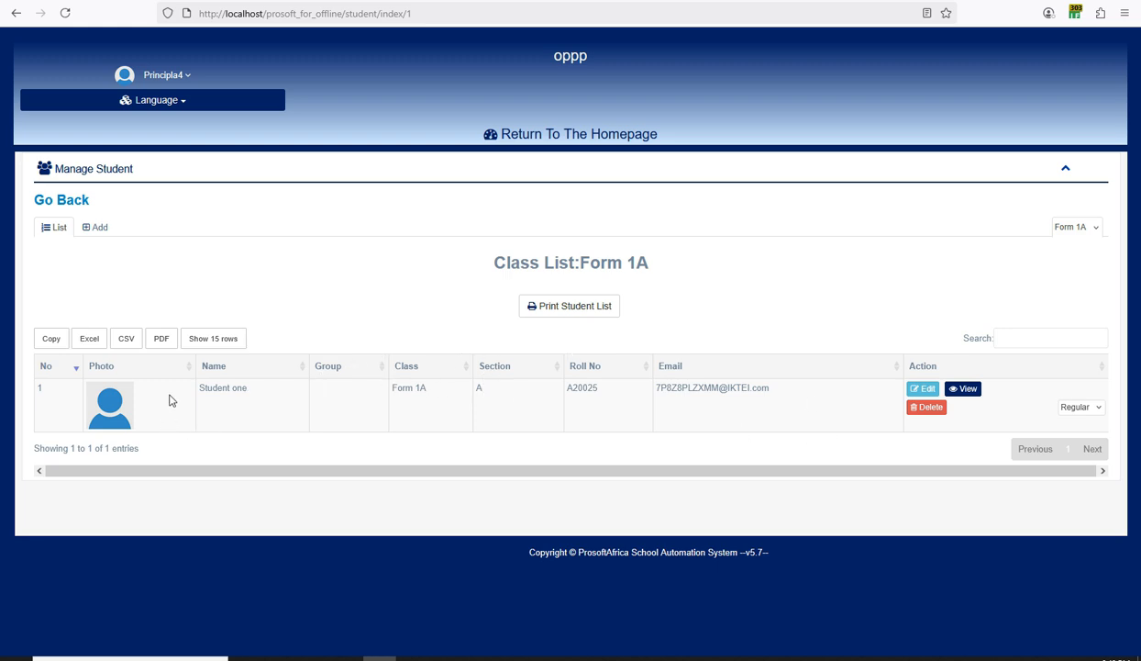
Go back to the homepage and open Manage Competencies from the Define Competences prompt.
{"action": "left_click", "coordinate": [538, 134]}
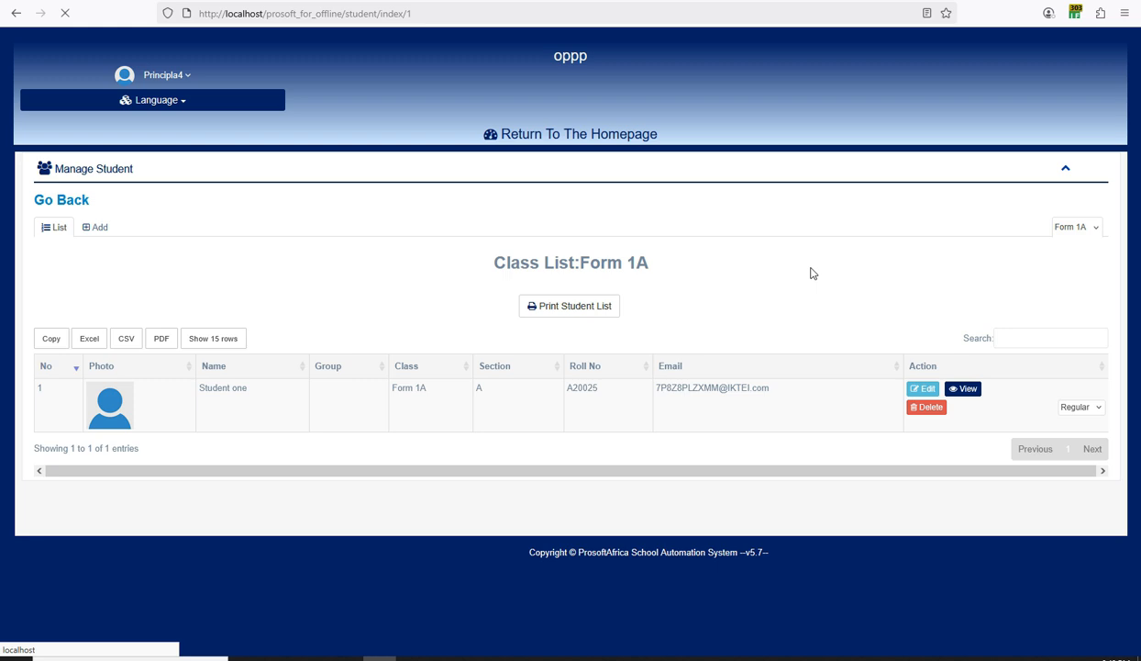
{"action": "left_click", "coordinate": [713, 657]}
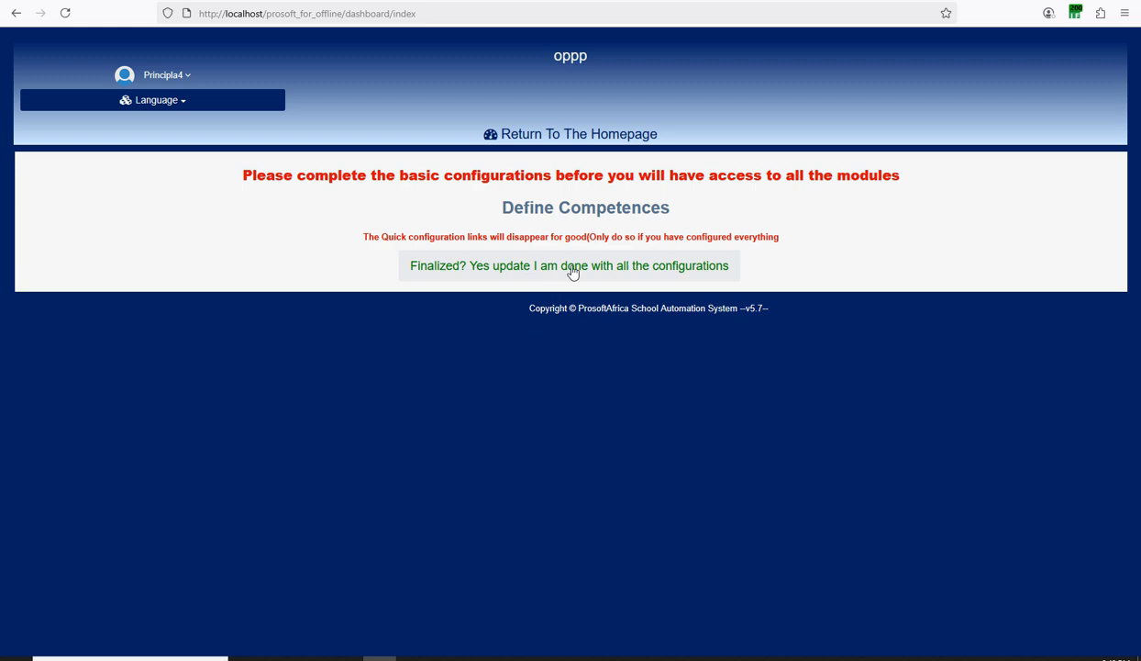
{"action": "left_click", "coordinate": [604, 218]}
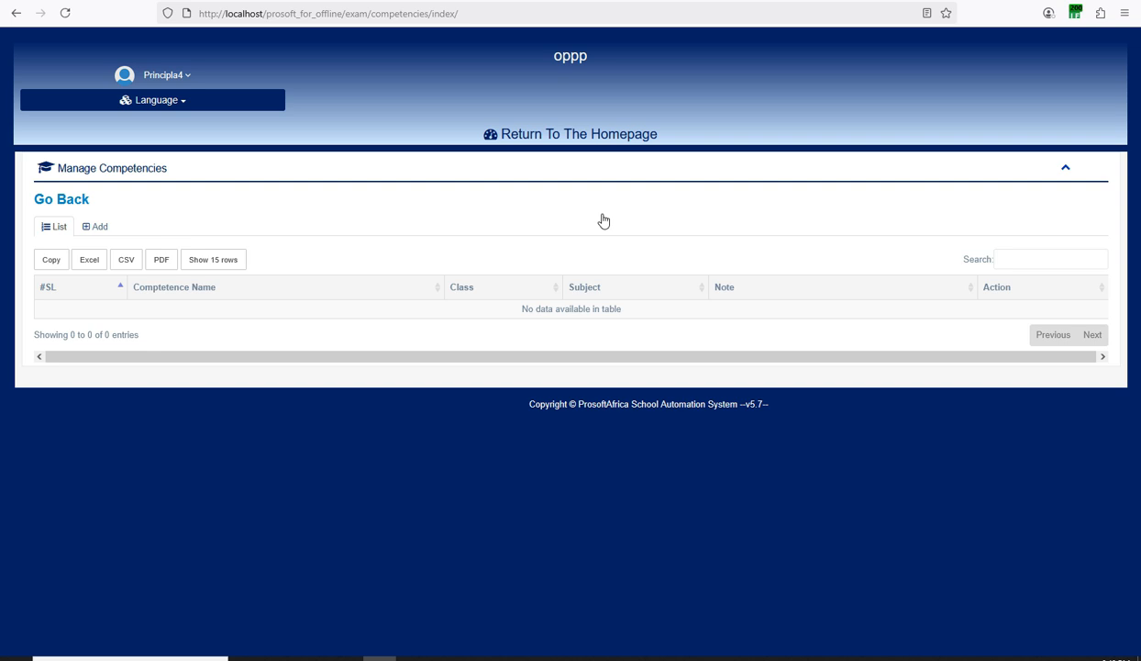
{"action": "left_click", "coordinate": [712, 657]}
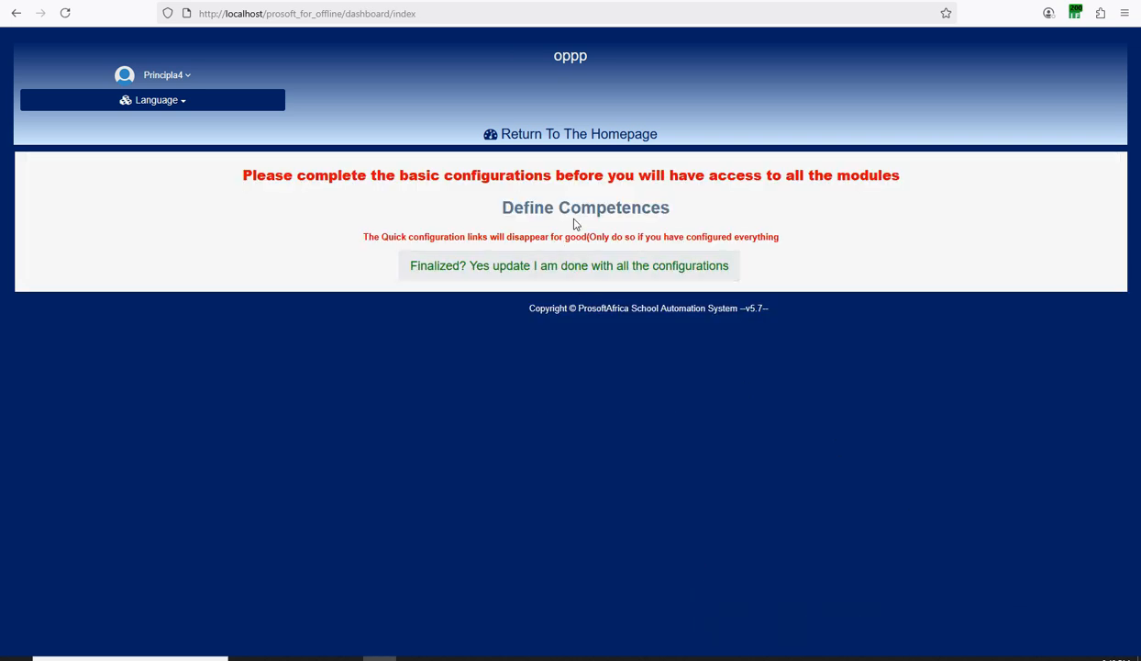
{"action": "left_click", "coordinate": [591, 217]}
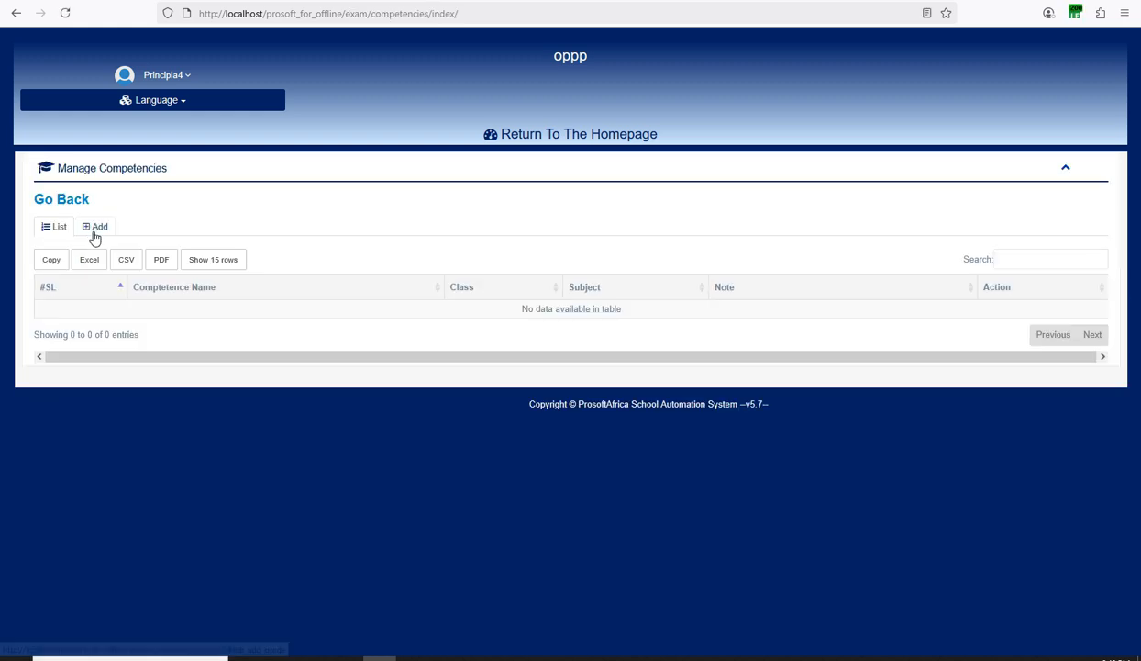
Add competence 'Test' for class Form 1A, subject Geography, then return to the homepage.
{"action": "left_click", "coordinate": [95, 227]}
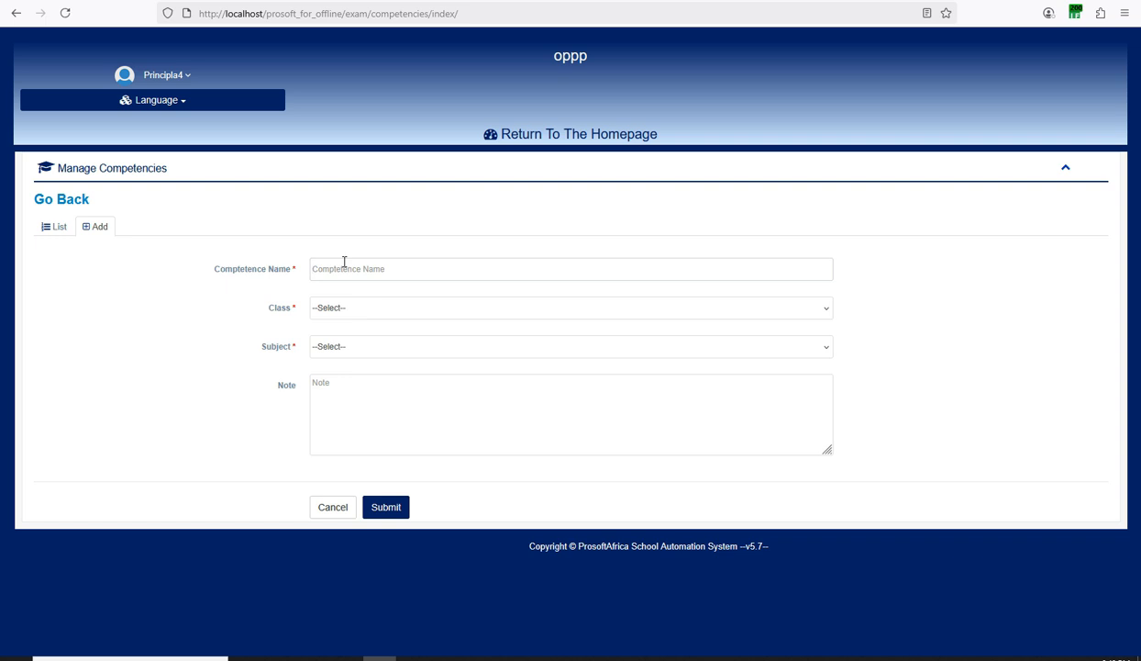
{"action": "type", "text": "Test"}
{"action": "left_click", "coordinate": [347, 309]}
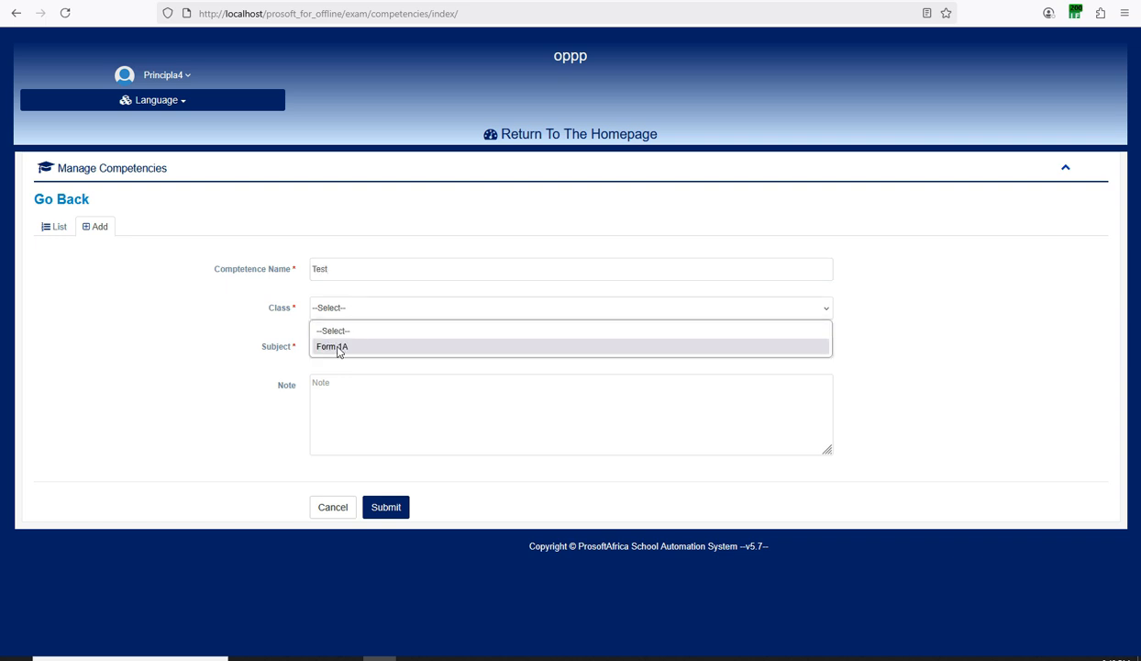
{"action": "left_click", "coordinate": [336, 338]}
{"action": "left_click", "coordinate": [326, 343]}
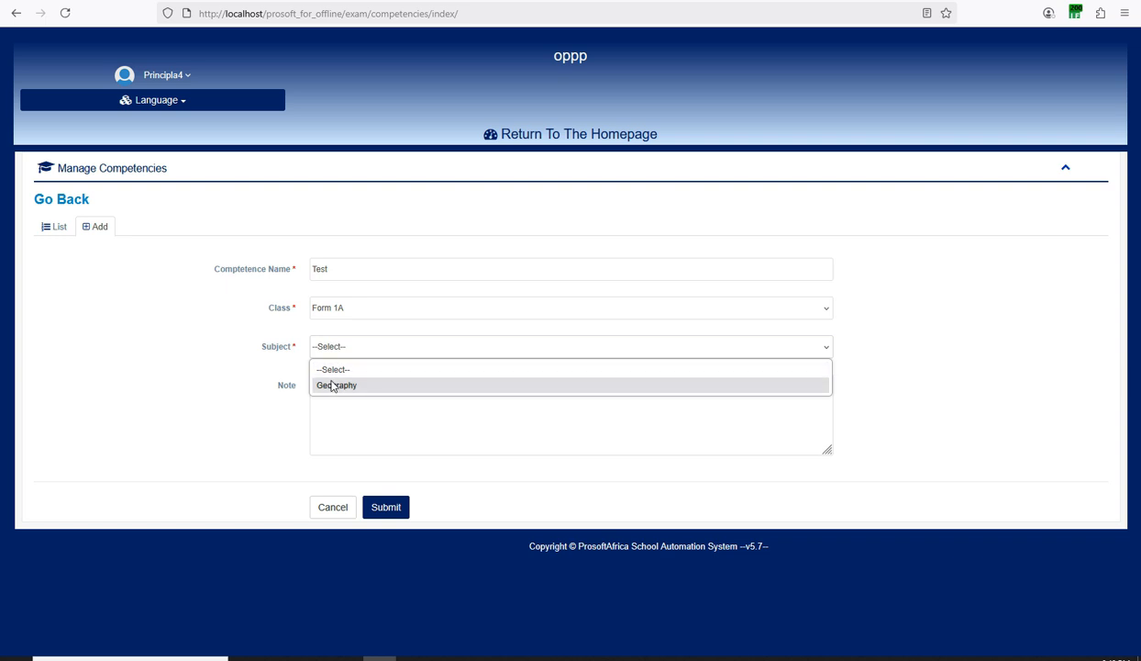
{"action": "left_click", "coordinate": [336, 384]}
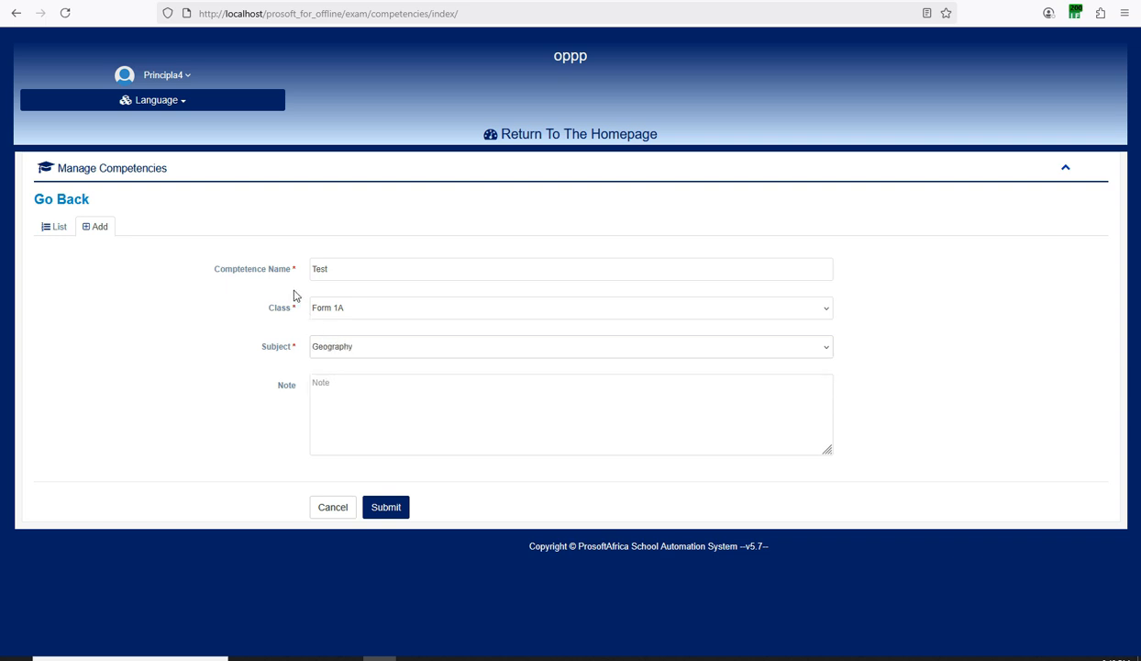
{"action": "left_click", "coordinate": [381, 507]}
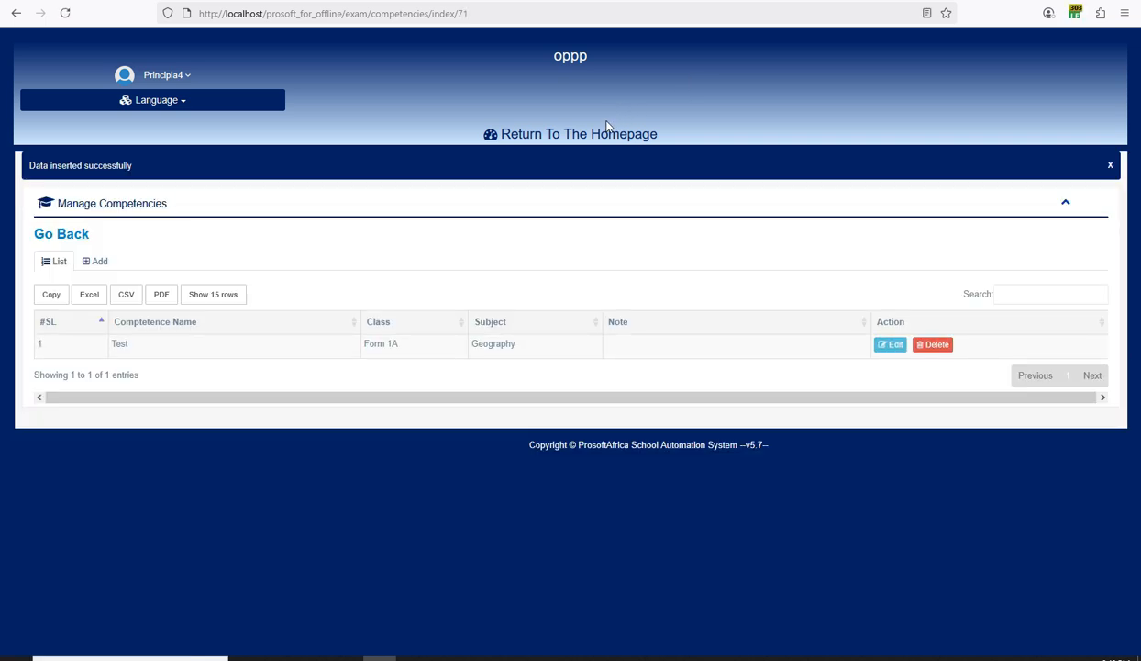
{"action": "left_click", "coordinate": [601, 138]}
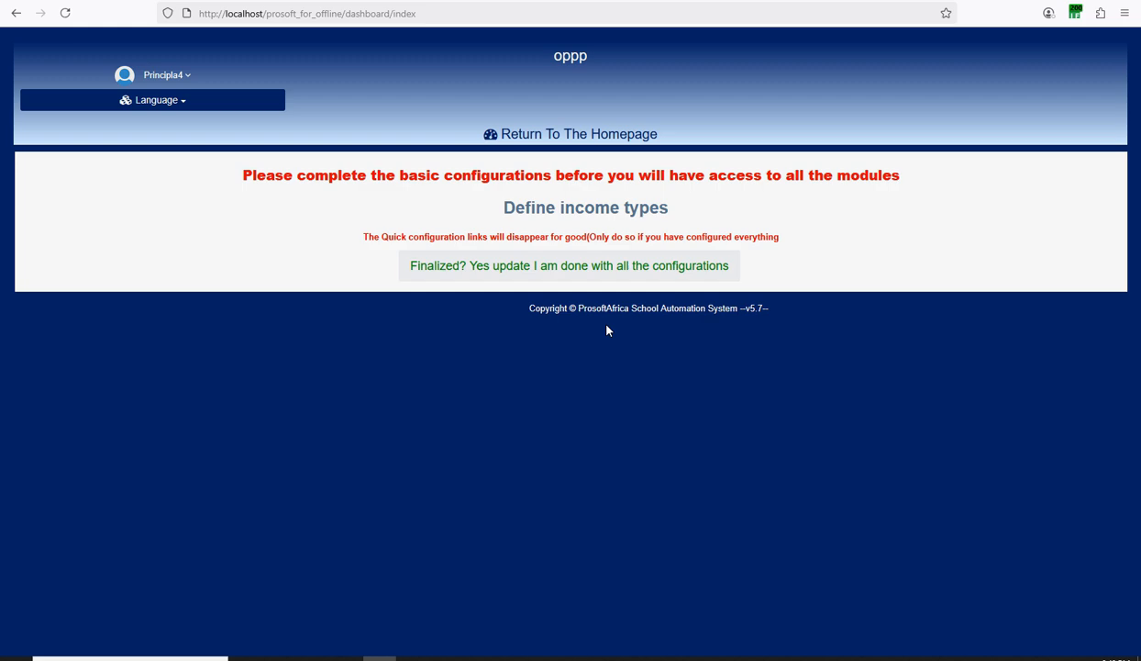
Add a General Fee titled 'School Fee' in English and French, 100000 for Form 1A.
{"action": "left_click", "coordinate": [605, 216]}
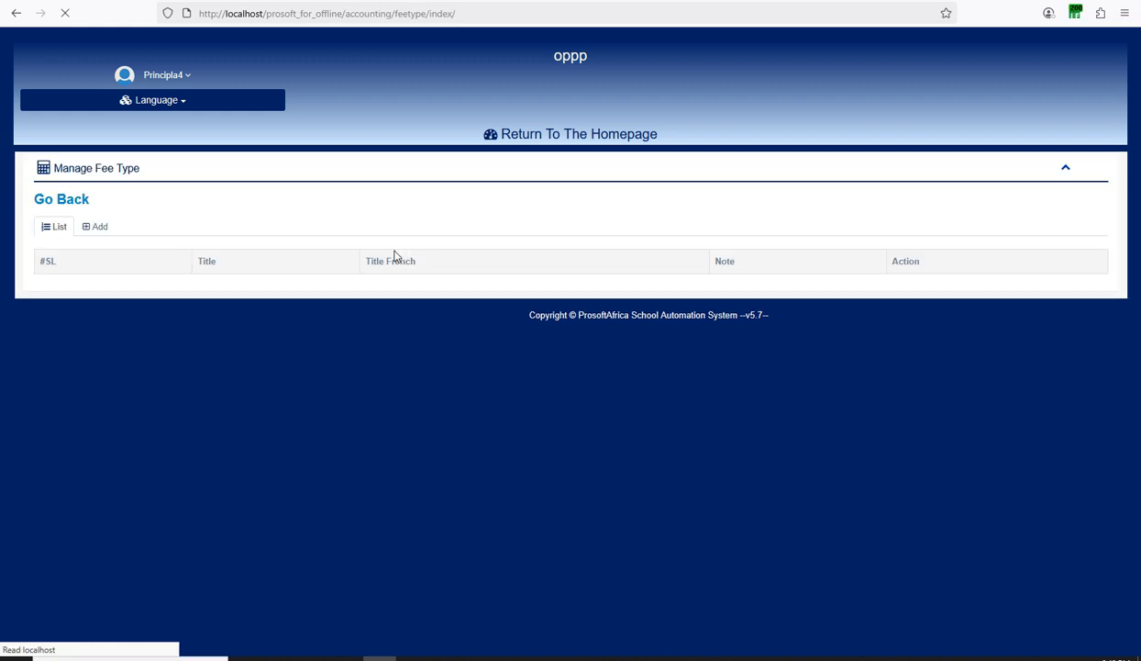
{"action": "left_click", "coordinate": [99, 226]}
{"action": "left_click", "coordinate": [400, 266]}
{"action": "left_click", "coordinate": [362, 309]}
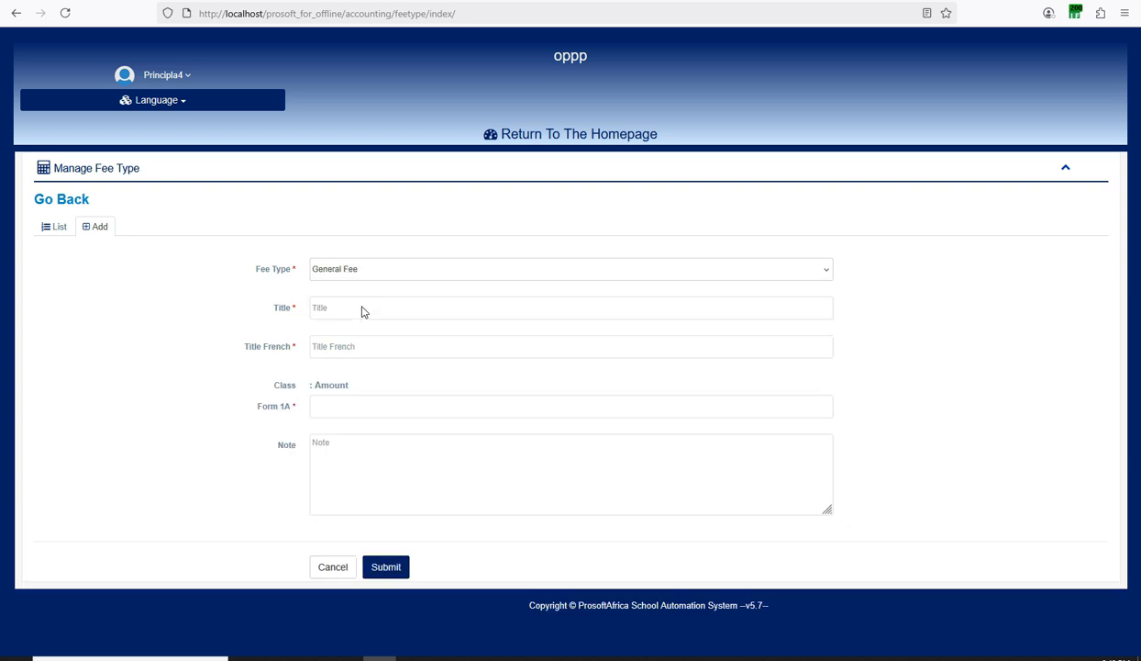
{"action": "left_click", "coordinate": [362, 306]}
{"action": "type", "text": "School Fee"}
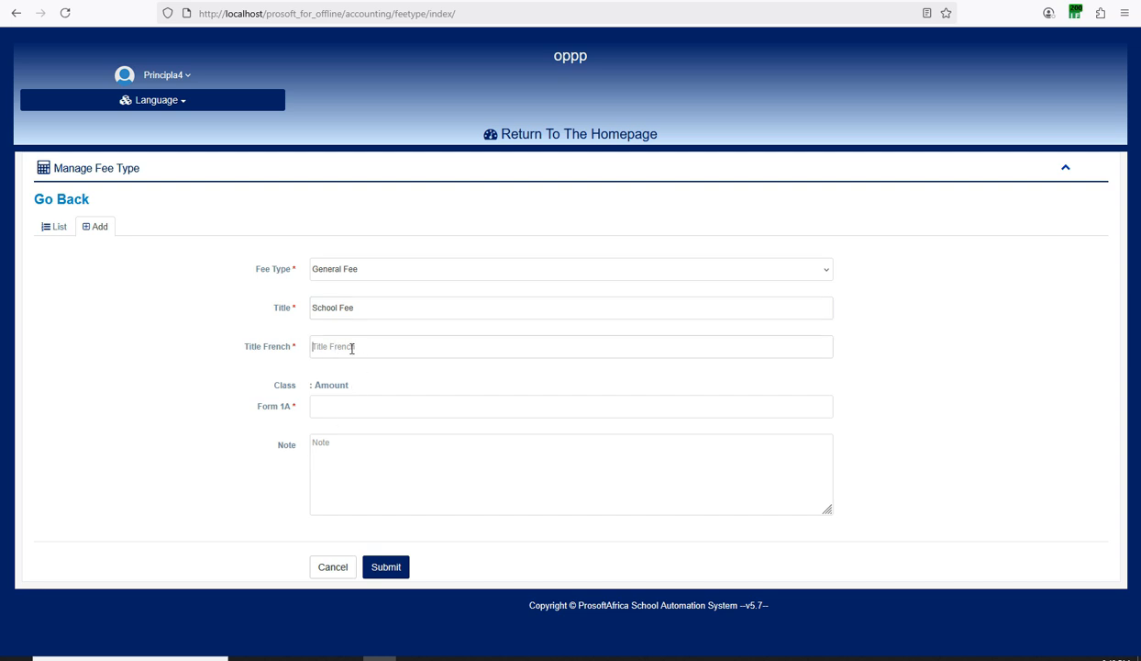
{"action": "triple_click", "coordinate": [336, 307]}
{"action": "key", "text": "ctrl+c"}
{"action": "left_click", "coordinate": [316, 346]}
{"action": "key", "text": "ctrl+v"}
{"action": "double_click", "coordinate": [323, 404]}
{"action": "left_click", "coordinate": [712, 658]}
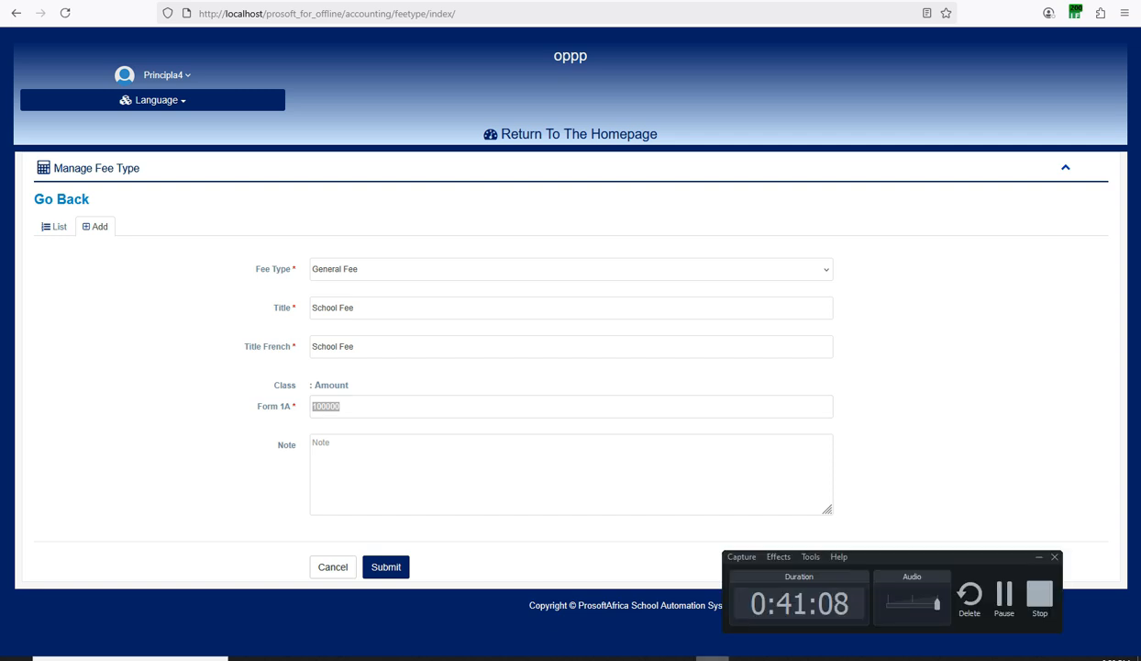
{"action": "left_click", "coordinate": [389, 566]}
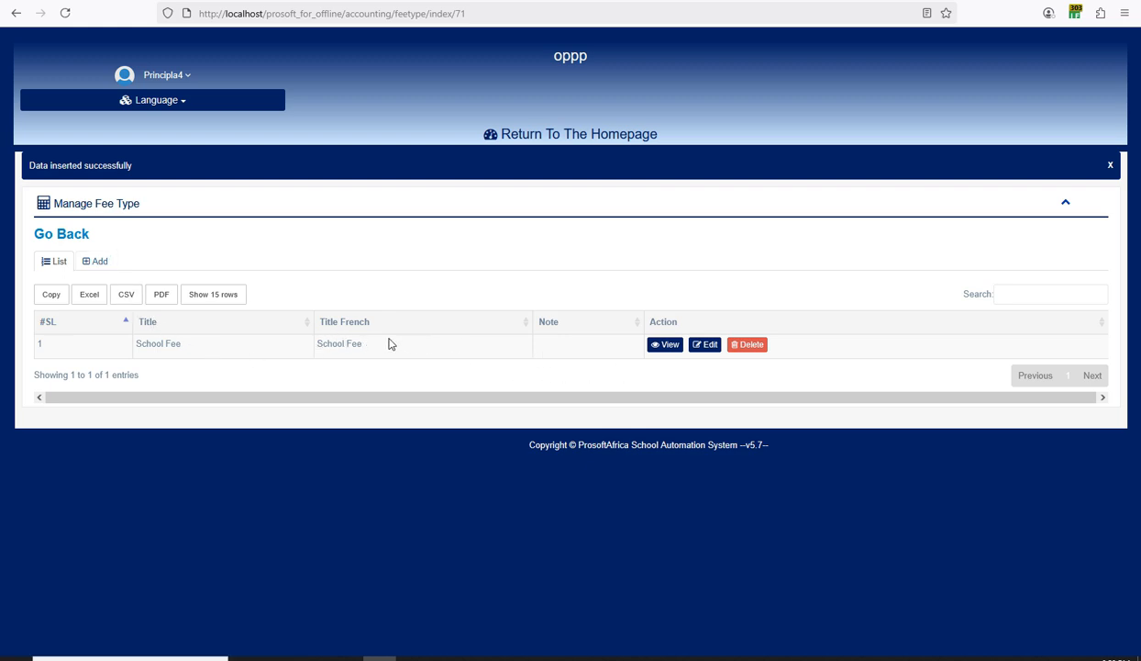
Delete the School Fee type and start a new General Fee type.
{"action": "left_click", "coordinate": [744, 347]}
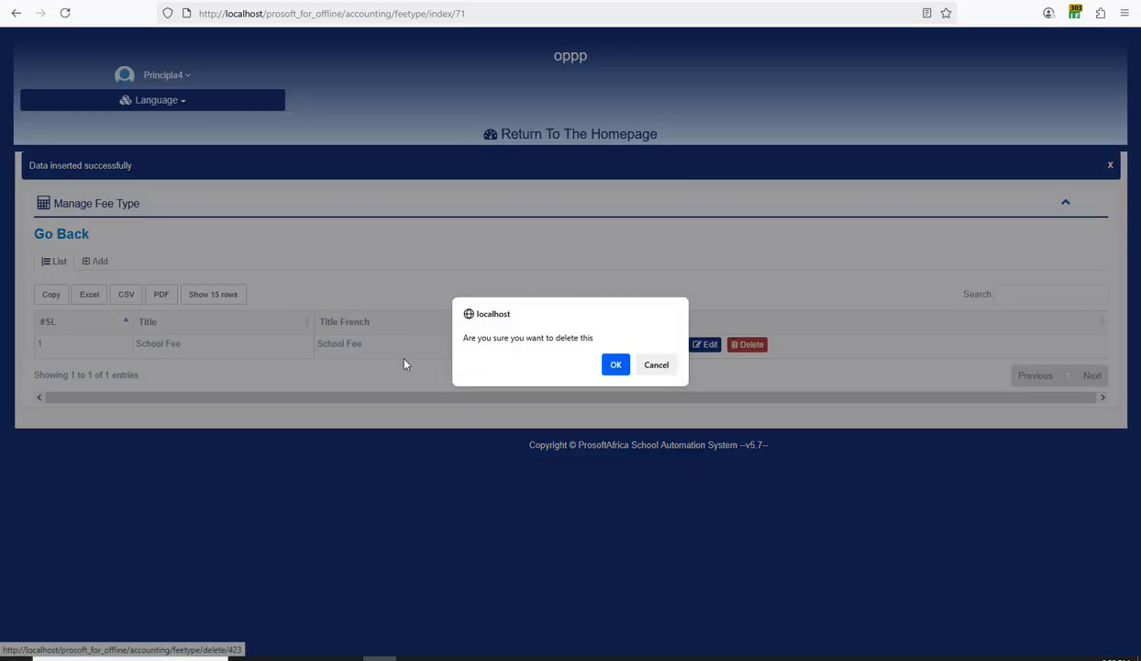
{"action": "left_click", "coordinate": [613, 364]}
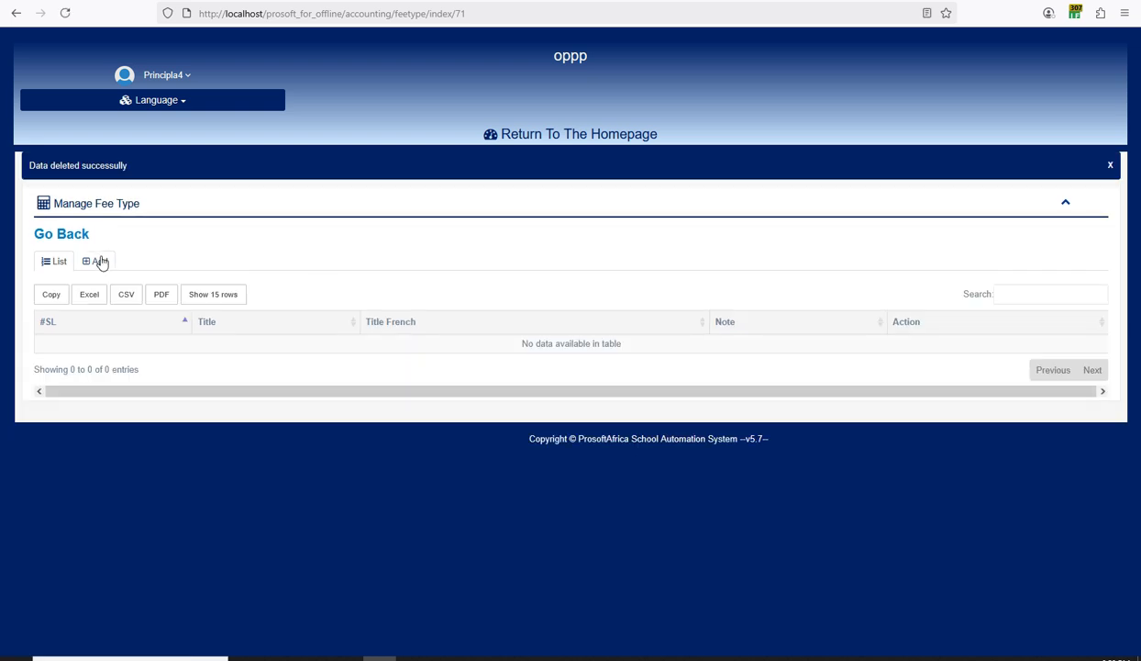
{"action": "left_click", "coordinate": [99, 261]}
{"action": "left_click", "coordinate": [385, 303]}
{"action": "left_click", "coordinate": [365, 339]}
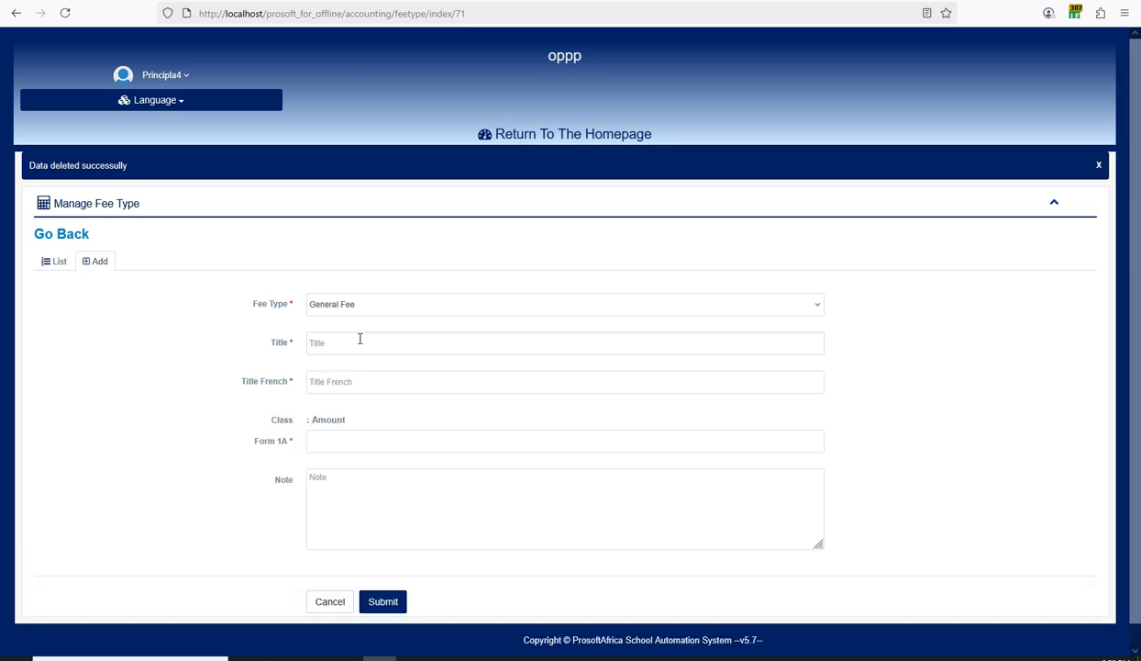
Title it 'First Installment' in English and French, with 25000 for Form 1A, and save.
{"action": "left_click", "coordinate": [360, 339]}
{"action": "type", "text": "First Installment"}
{"action": "key", "text": "ctrl+a"}
{"action": "key", "text": "ctrl+c"}
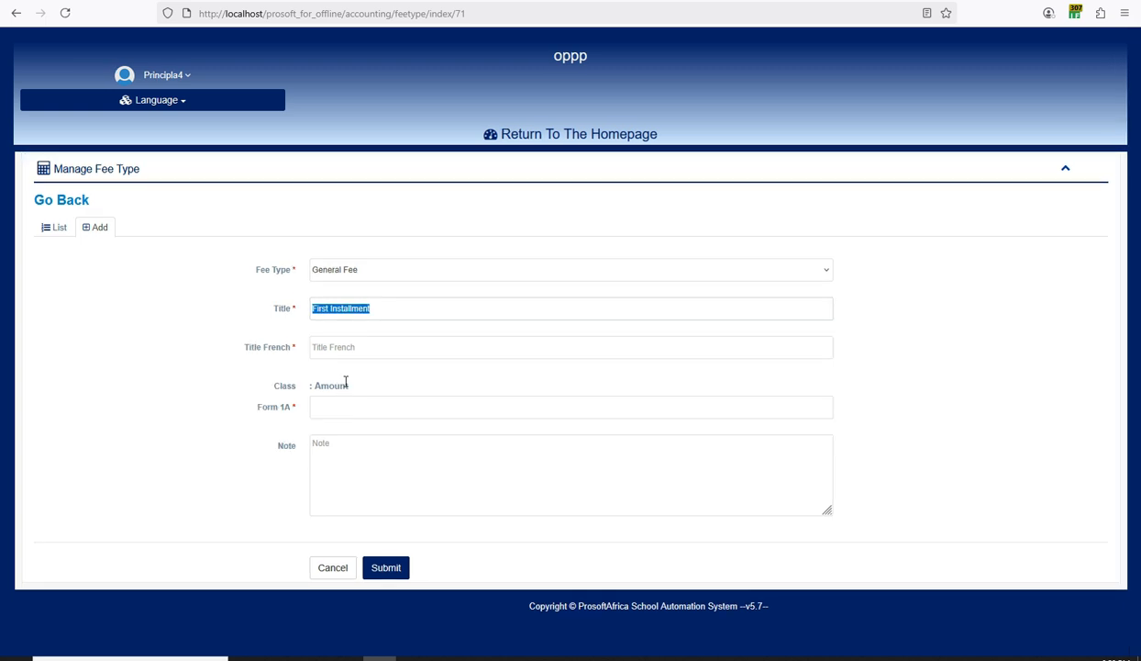
{"action": "left_click", "coordinate": [350, 347]}
{"action": "key", "text": "ctrl+v"}
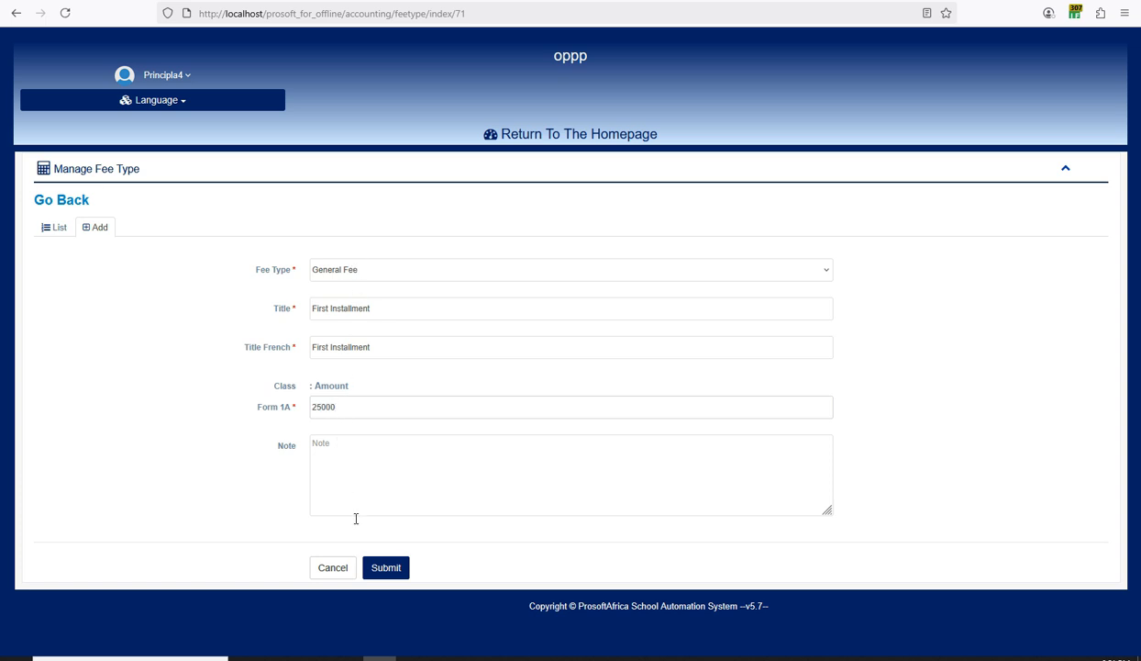
{"action": "left_click", "coordinate": [401, 568]}
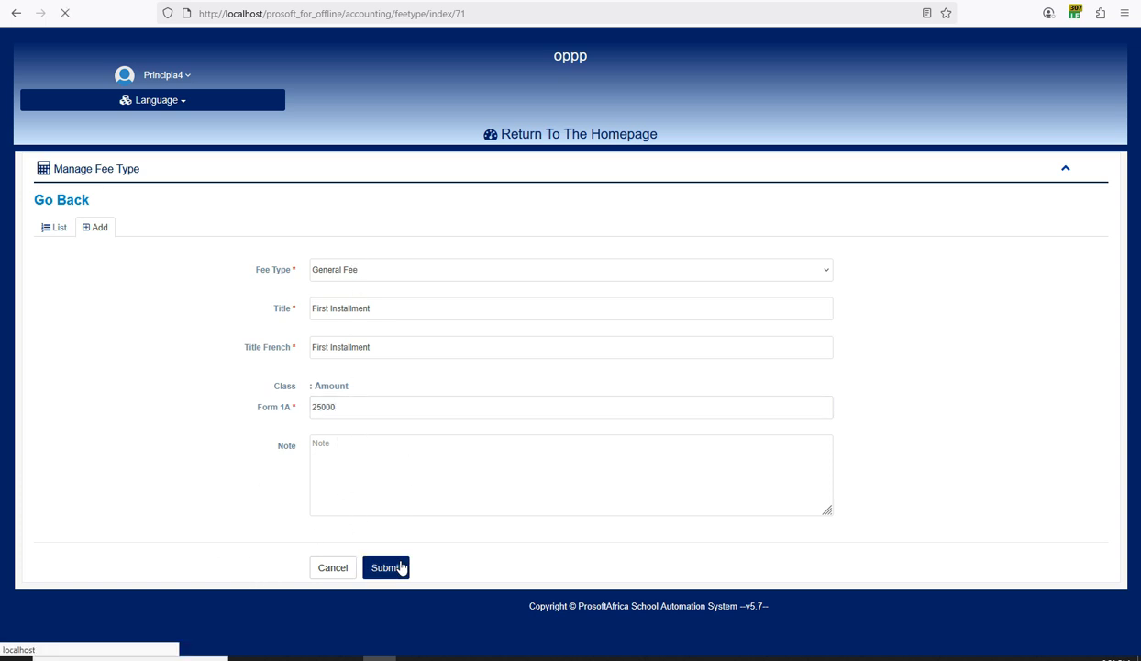
{"action": "triple_click", "coordinate": [344, 309]}
{"action": "key", "text": "ctrl+c"}
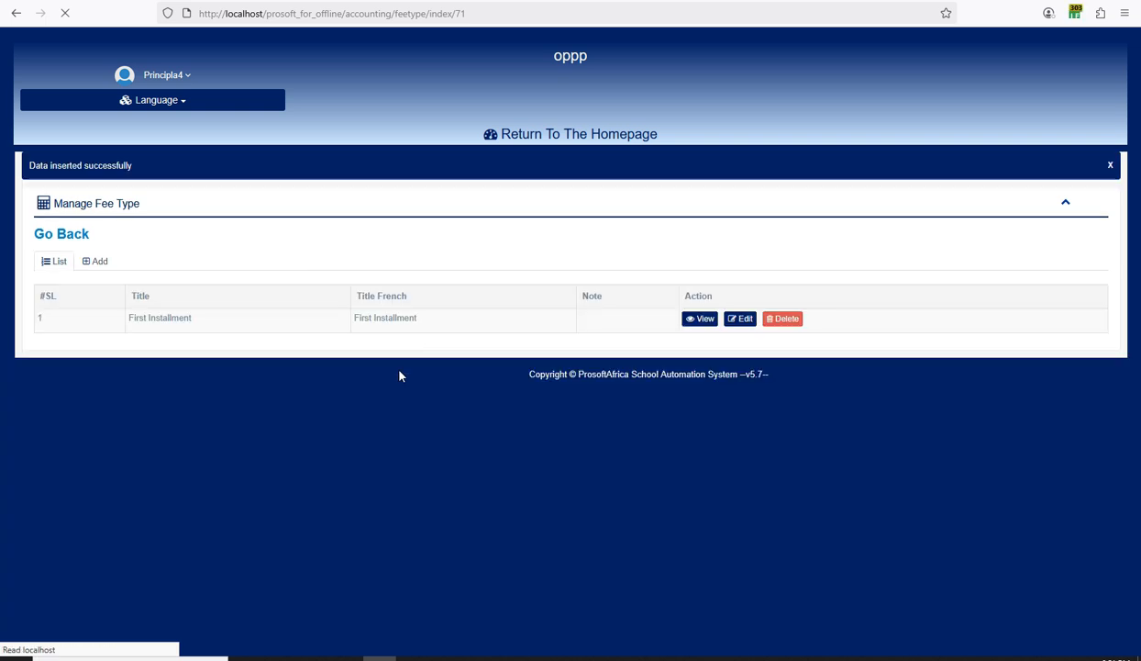
Start another General Fee type and title it 'Second Installment'.
{"action": "left_click", "coordinate": [95, 261]}
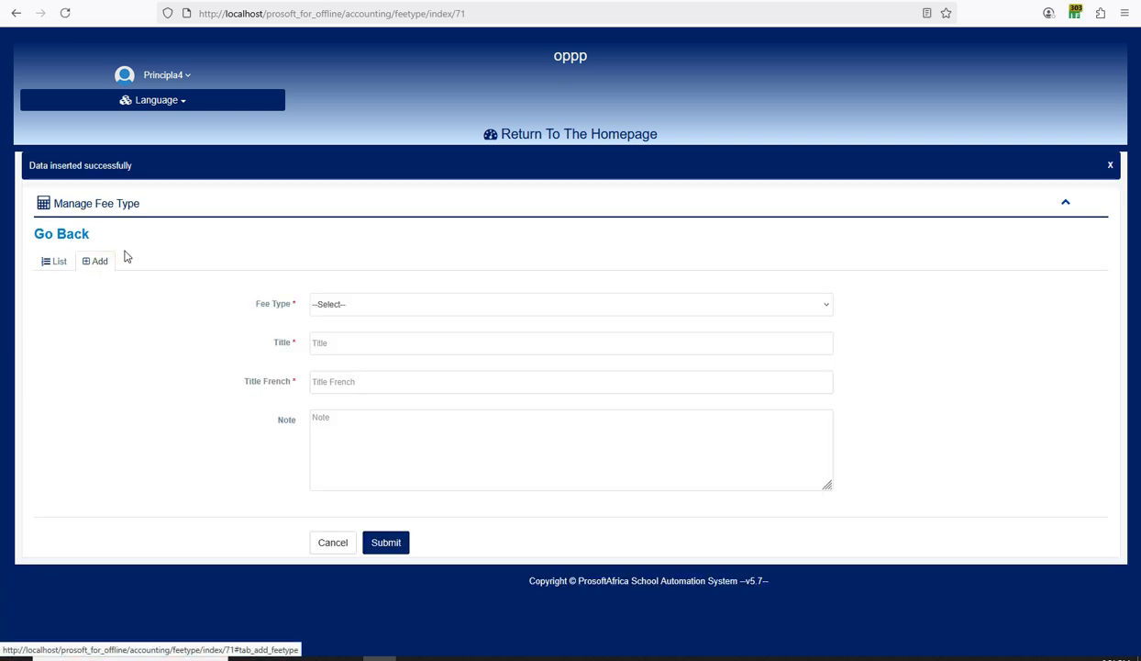
{"action": "left_click", "coordinate": [336, 304]}
{"action": "left_click", "coordinate": [338, 342]}
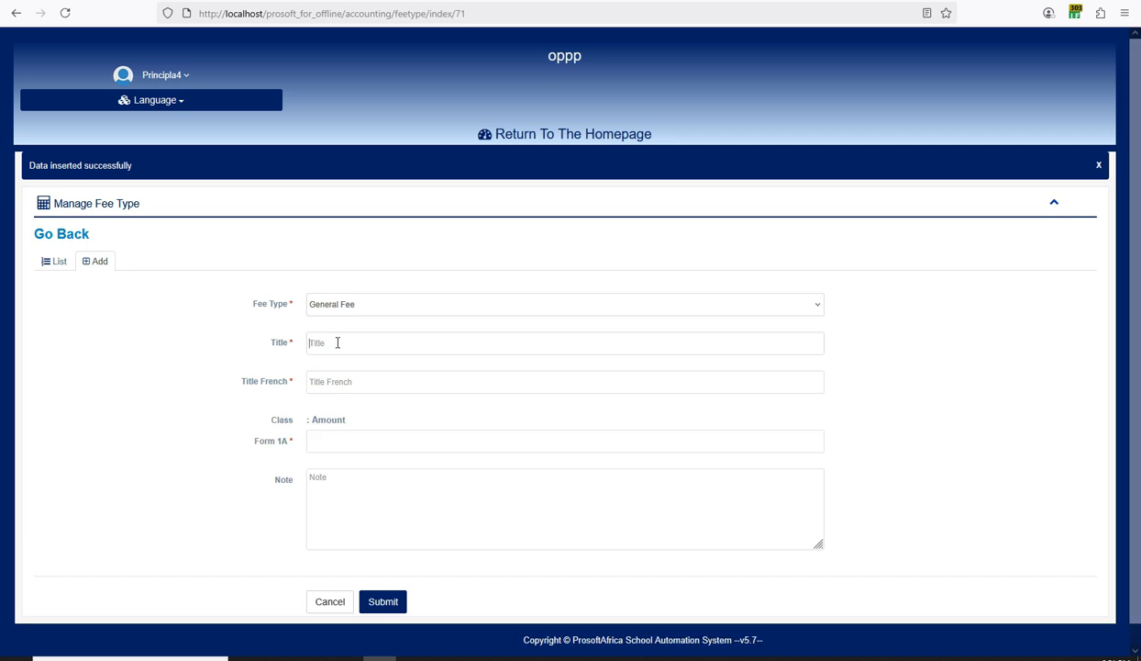
{"action": "left_click", "coordinate": [338, 342]}
{"action": "key", "text": "ctrl+v"}
{"action": "left_click_drag", "start_coordinate": [325, 342], "coordinate": [298, 352]}
{"action": "type", "text": "second"}
{"action": "left_click_drag", "start_coordinate": [314, 344], "coordinate": [306, 344]}
{"action": "type", "text": "S"}
Reuse 'Second Installment' as the French title, set Form 1A to 50000, and save.
{"action": "key", "text": "ctrl+a"}
{"action": "key", "text": "ctrl+c"}
{"action": "left_click", "coordinate": [321, 346]}
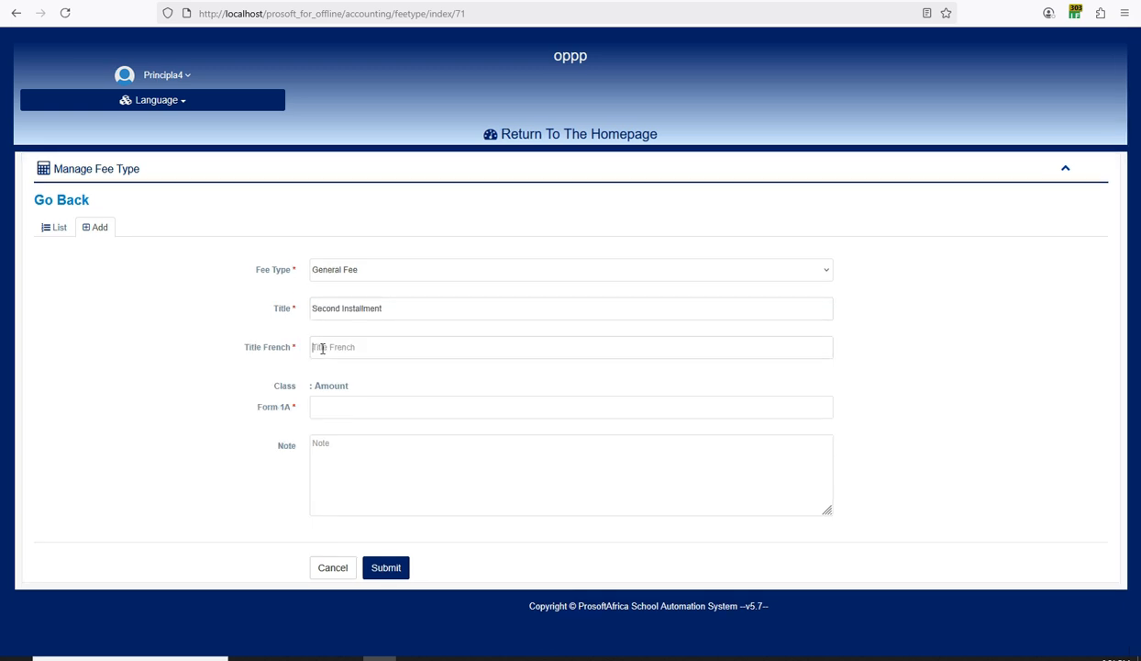
{"action": "key", "text": "ctrl+v"}
{"action": "left_click", "coordinate": [333, 407]}
{"action": "type", "text": "50000"}
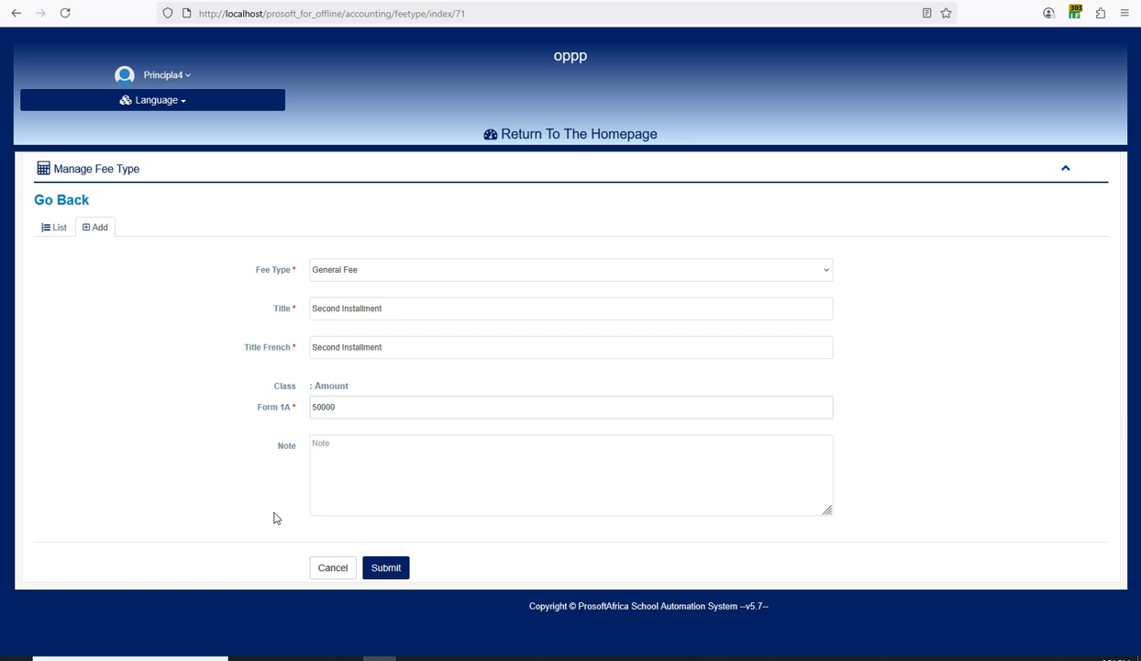
{"action": "left_click", "coordinate": [384, 569]}
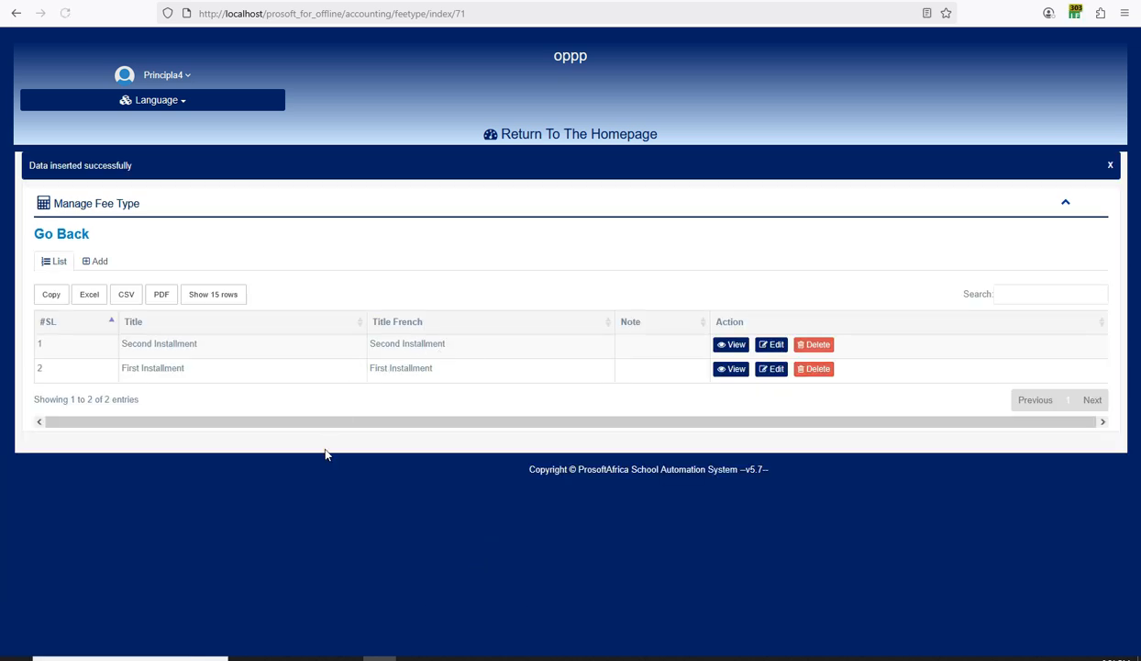
Abandon a further new fee type and show the list of saved fee types.
{"action": "left_click", "coordinate": [96, 262]}
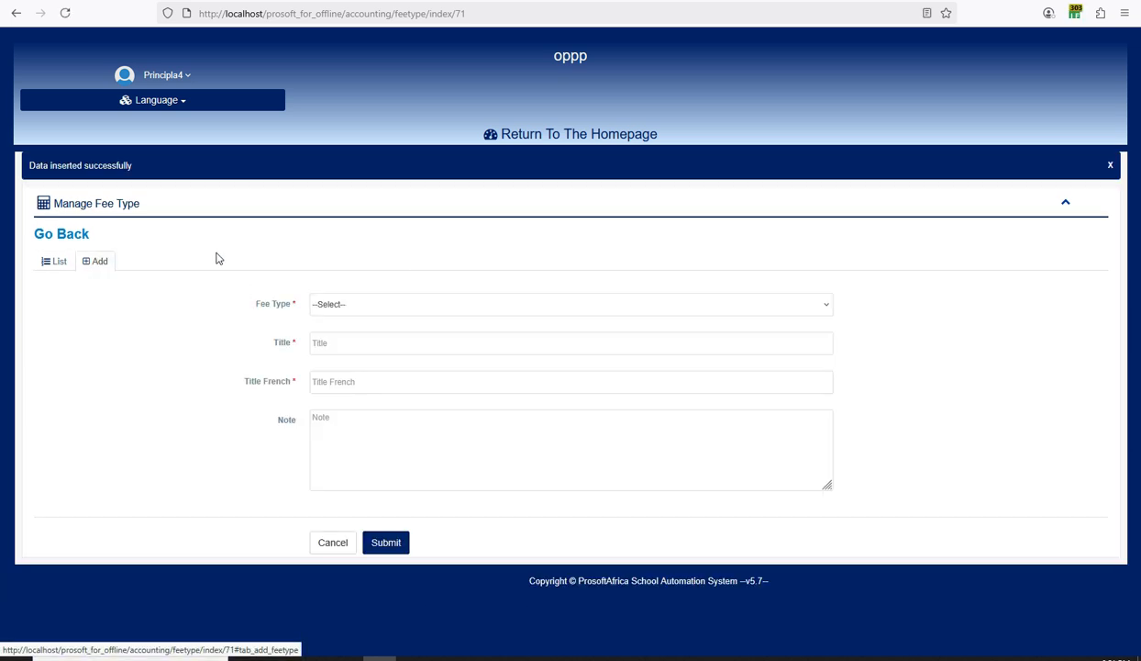
{"action": "left_click", "coordinate": [332, 303]}
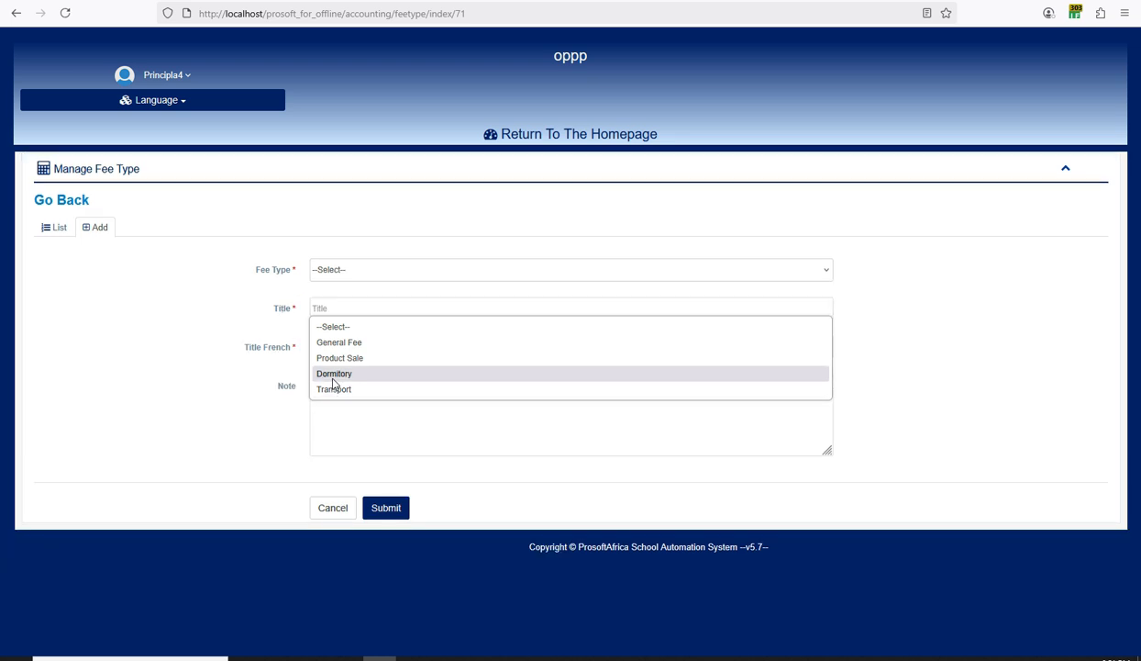
{"action": "left_click", "coordinate": [240, 328]}
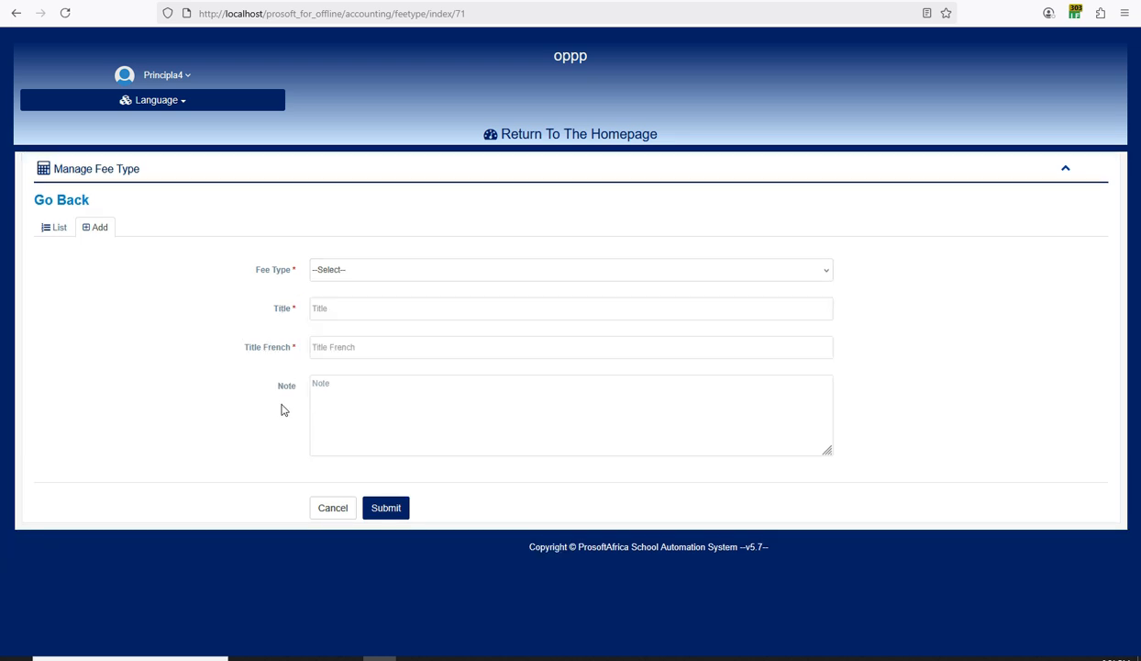
{"action": "left_click", "coordinate": [59, 227]}
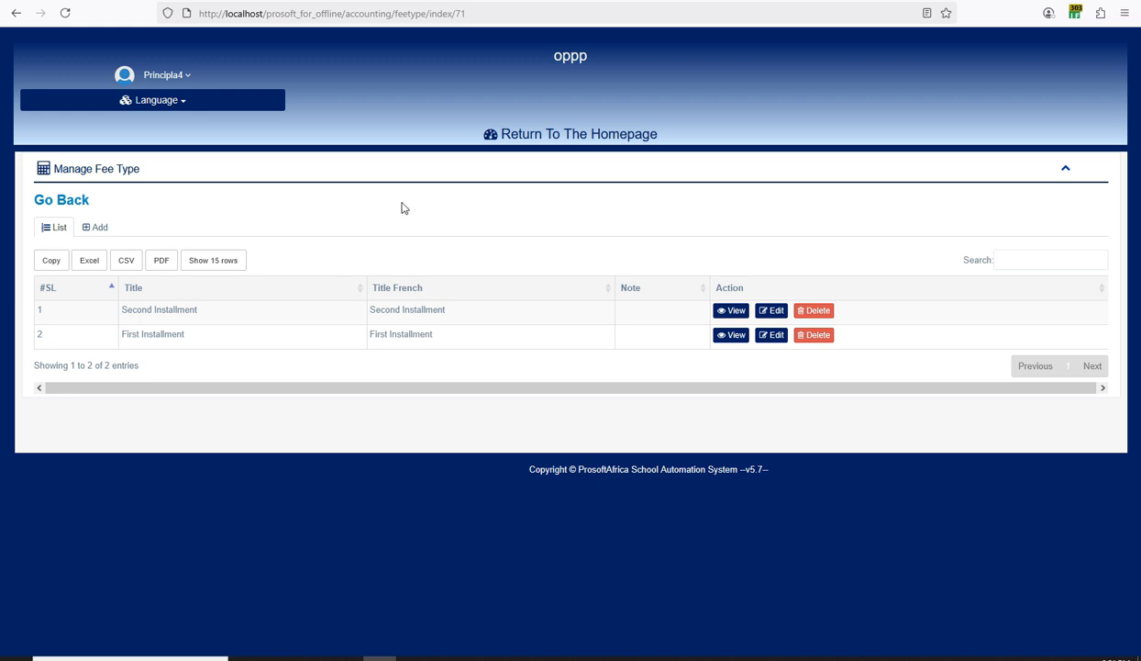
From the dashboard, open expenditure types and add the head 'Salary'.
{"action": "left_click", "coordinate": [545, 135]}
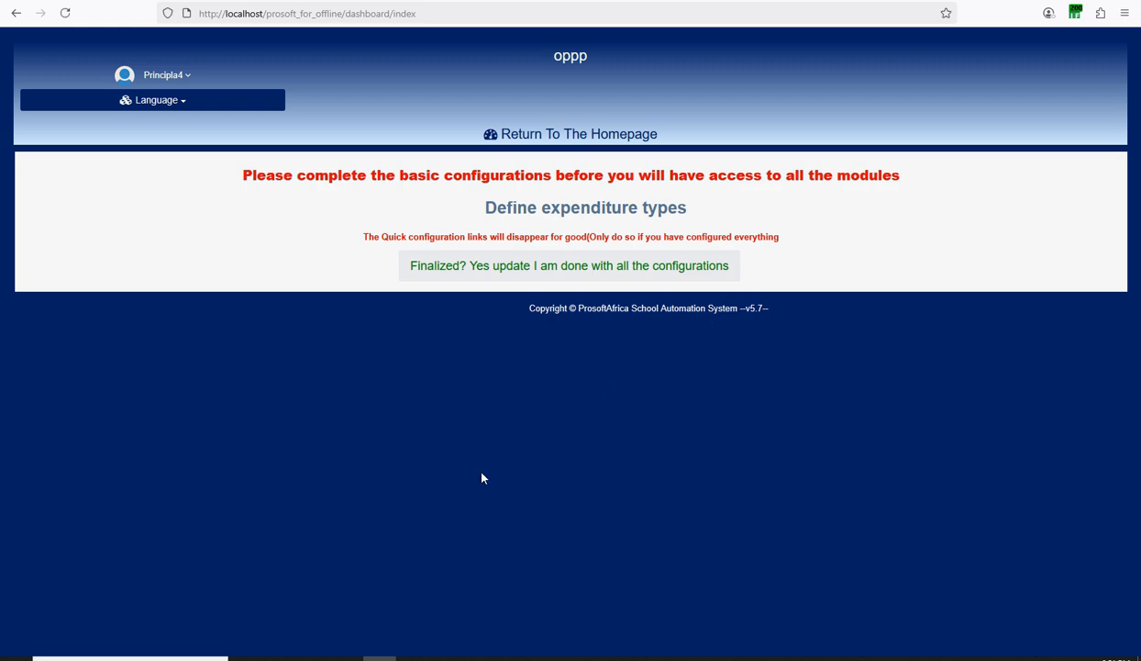
{"action": "left_click", "coordinate": [594, 209]}
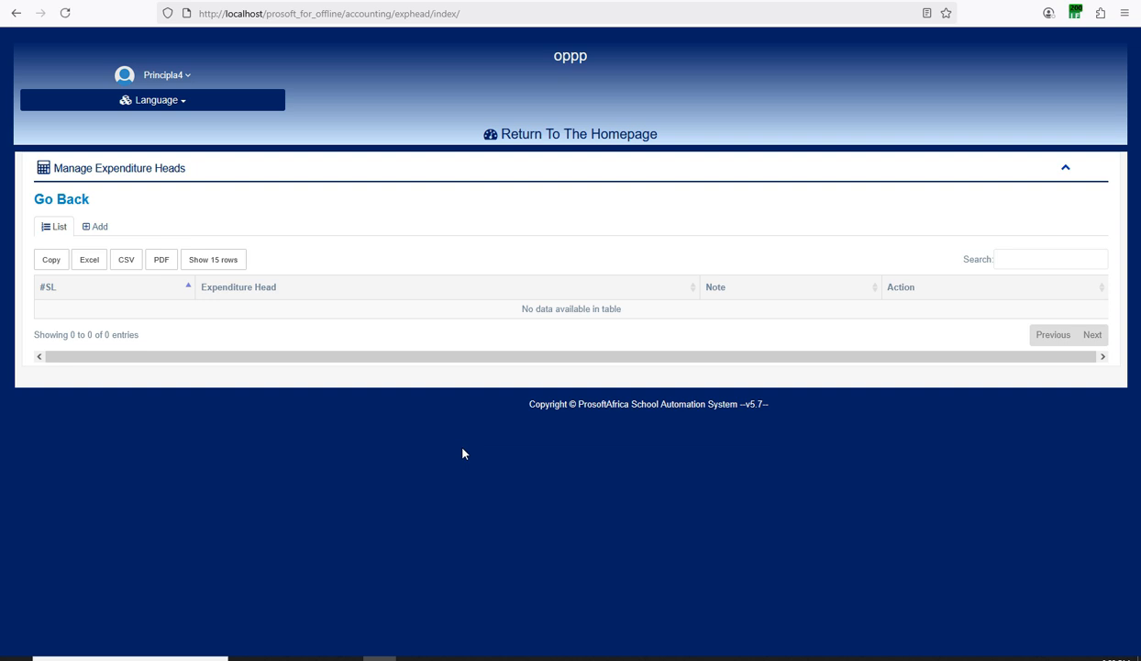
{"action": "left_click", "coordinate": [97, 226]}
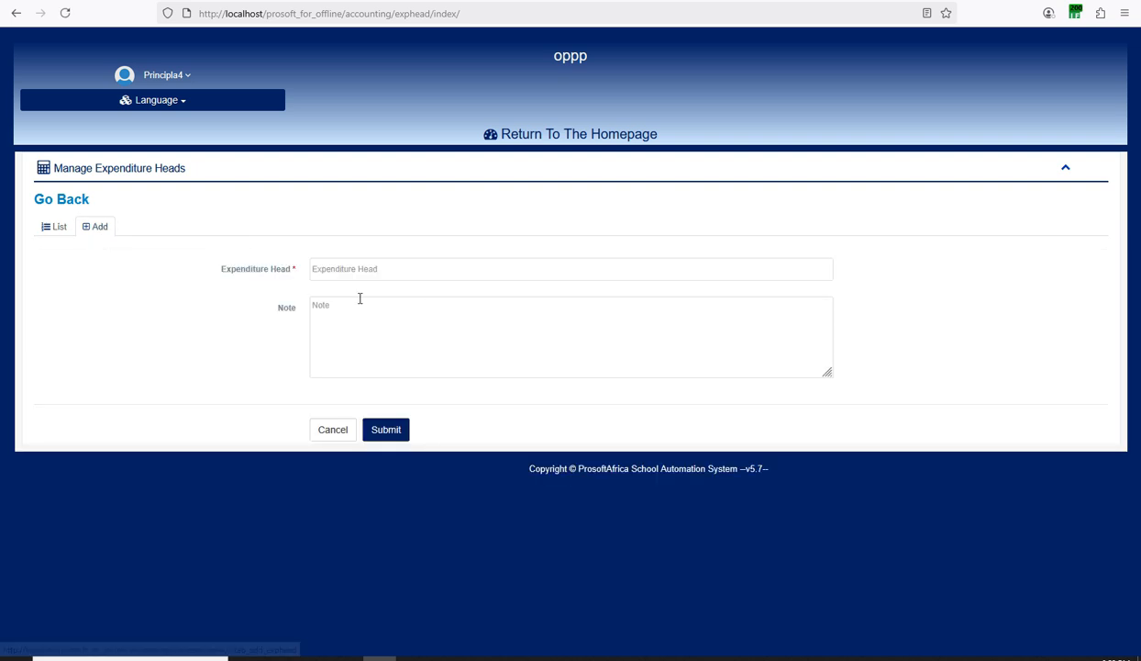
{"action": "left_click", "coordinate": [356, 274]}
{"action": "type", "text": "Salary"}
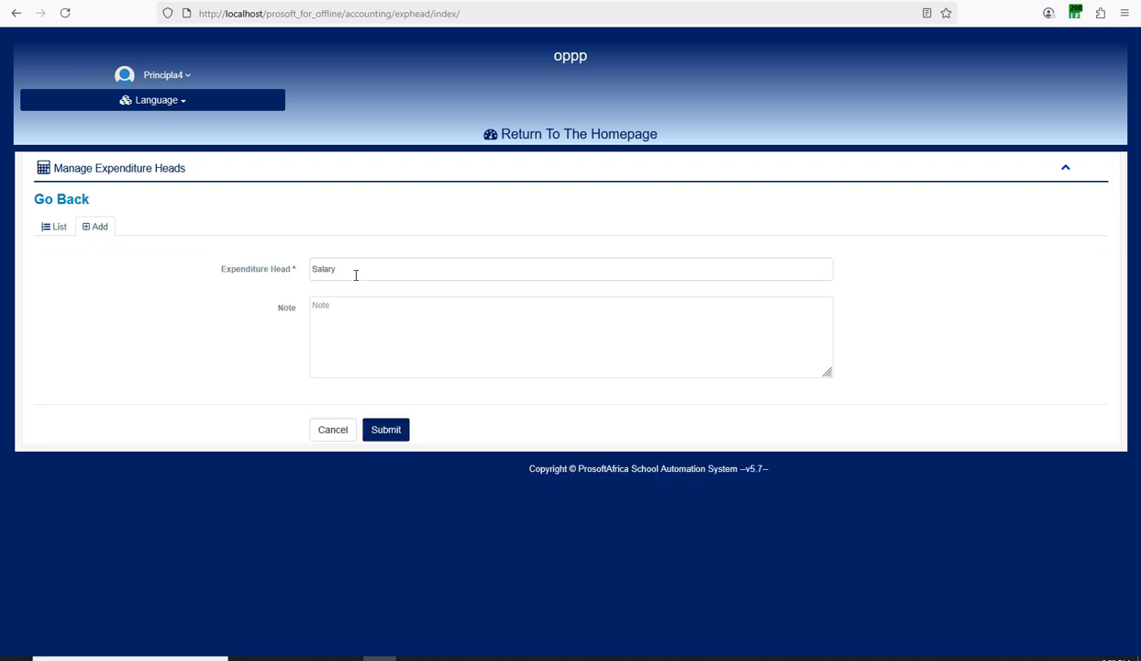
{"action": "left_click", "coordinate": [385, 428]}
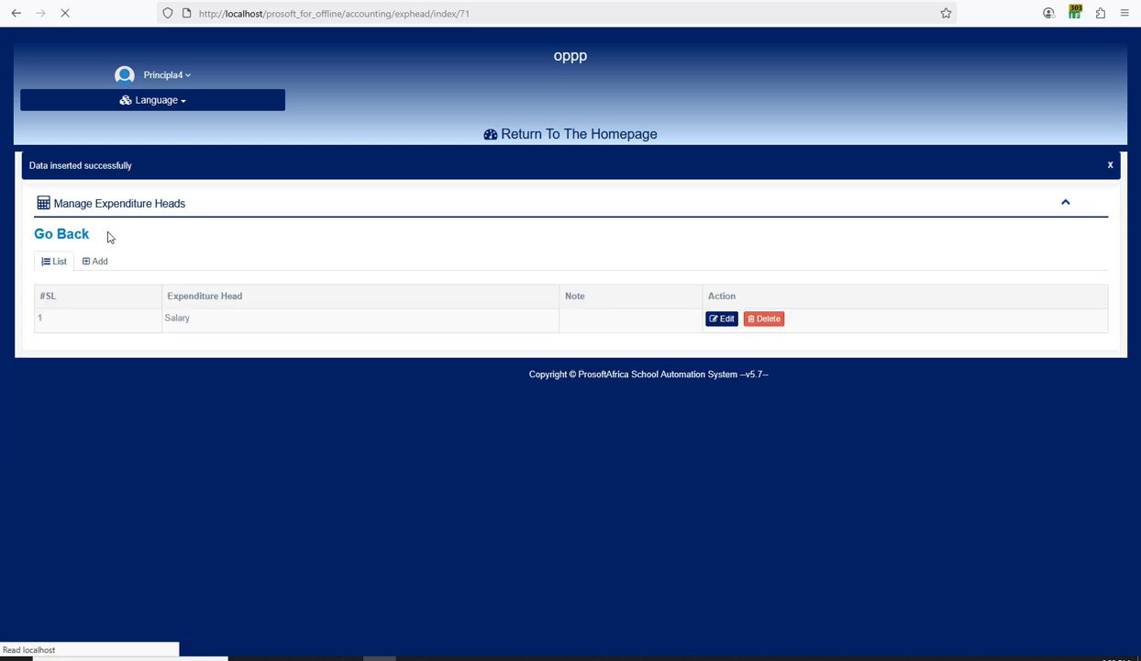
Add 'Electricity' as a second expenditure head and return to the dashboard.
{"action": "left_click", "coordinate": [97, 260]}
{"action": "left_click", "coordinate": [338, 303]}
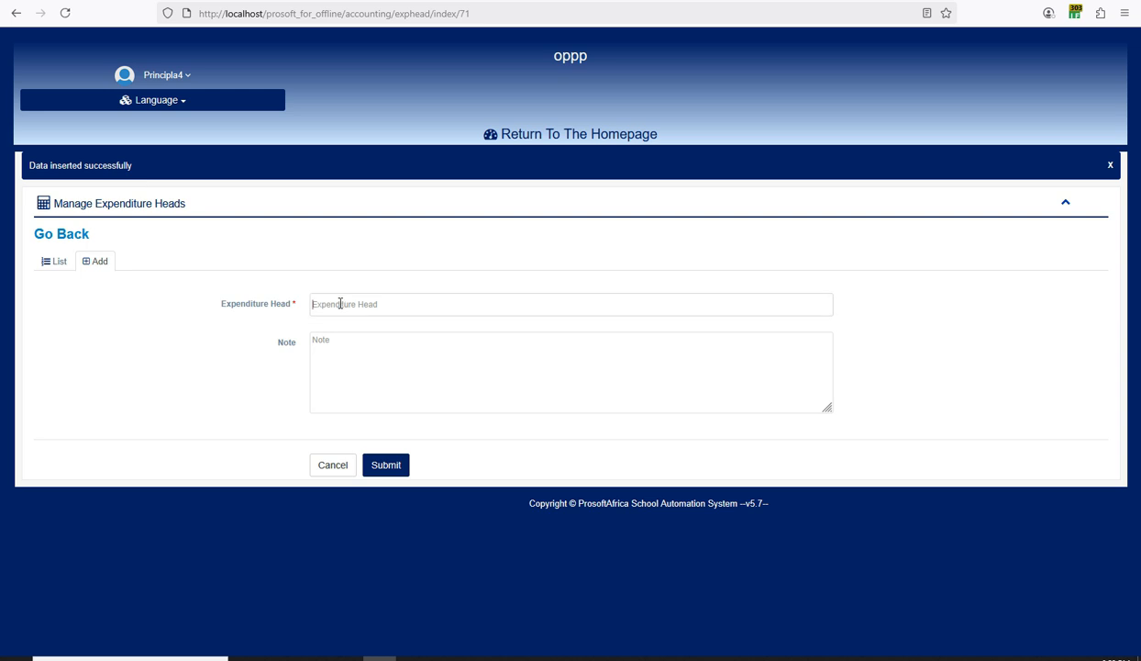
{"action": "type", "text": "Eledc"}
{"action": "left_click", "coordinate": [387, 465]}
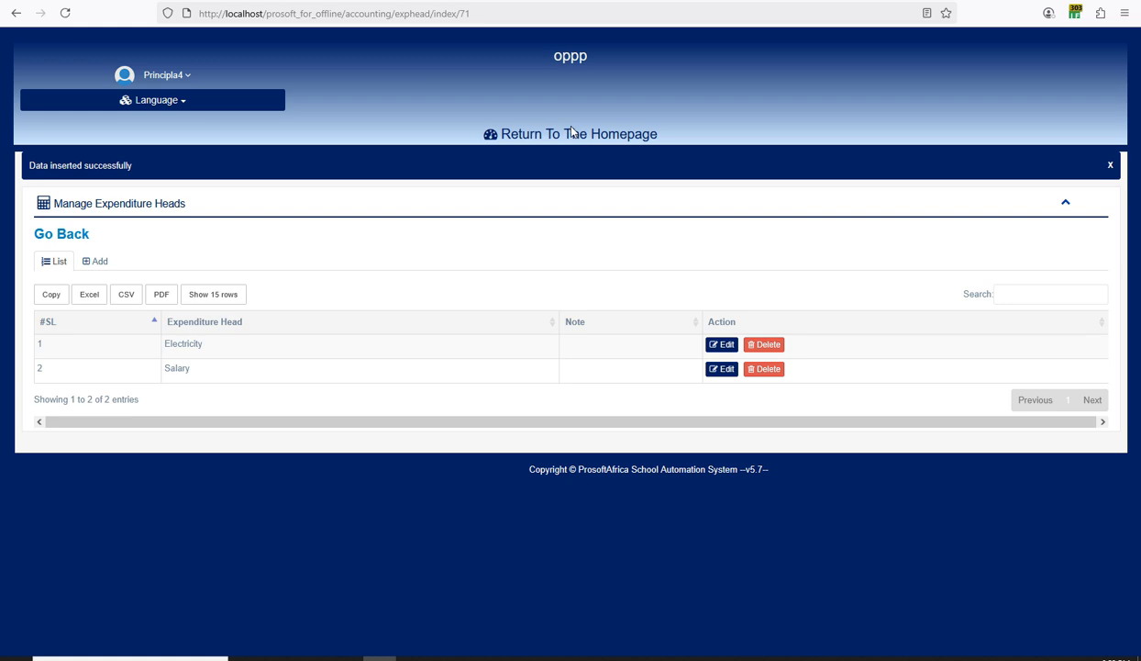
{"action": "left_click", "coordinate": [570, 139]}
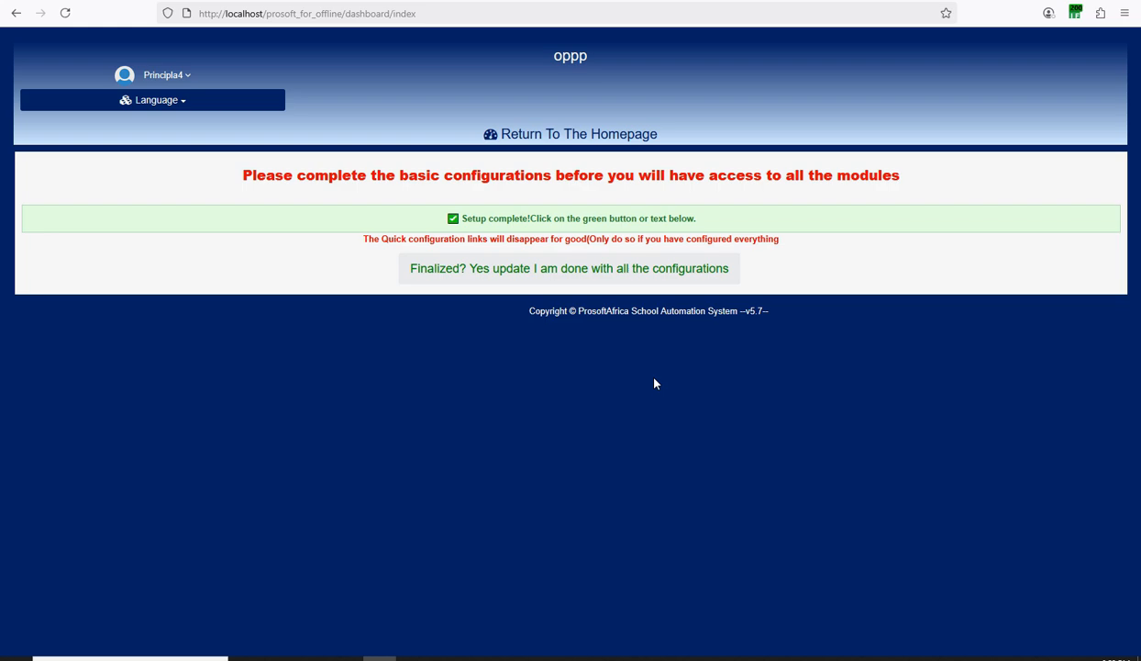
Confirm 'Yes update I am done with all the configurations' to finalize the setup.
{"action": "left_click", "coordinate": [694, 656]}
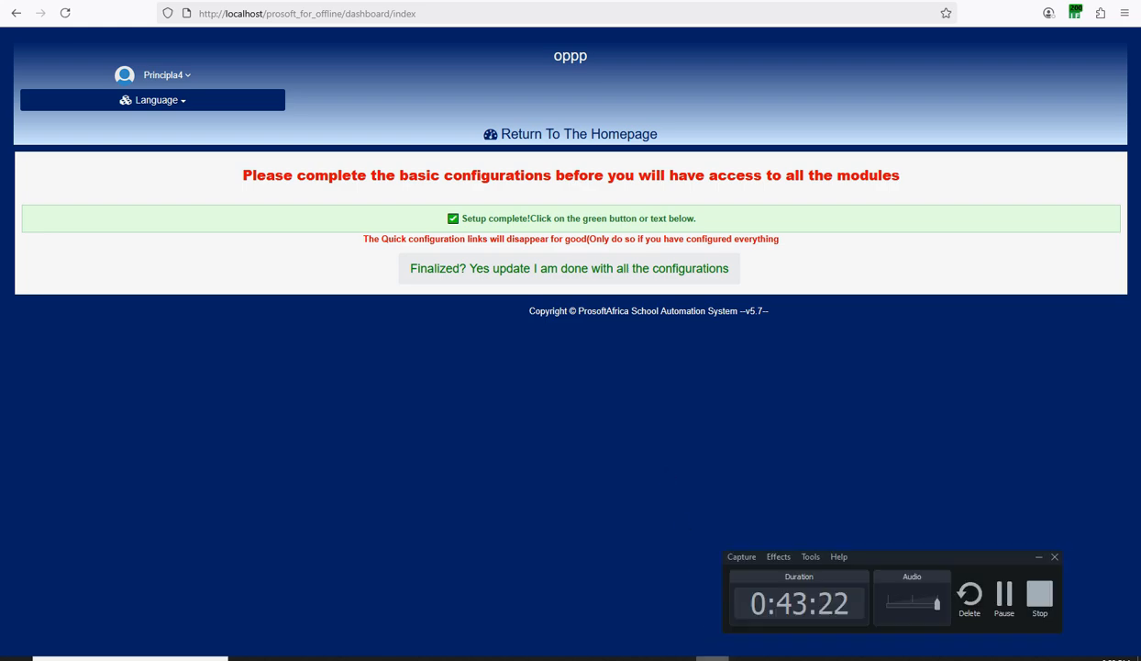
{"action": "left_click", "coordinate": [1004, 601]}
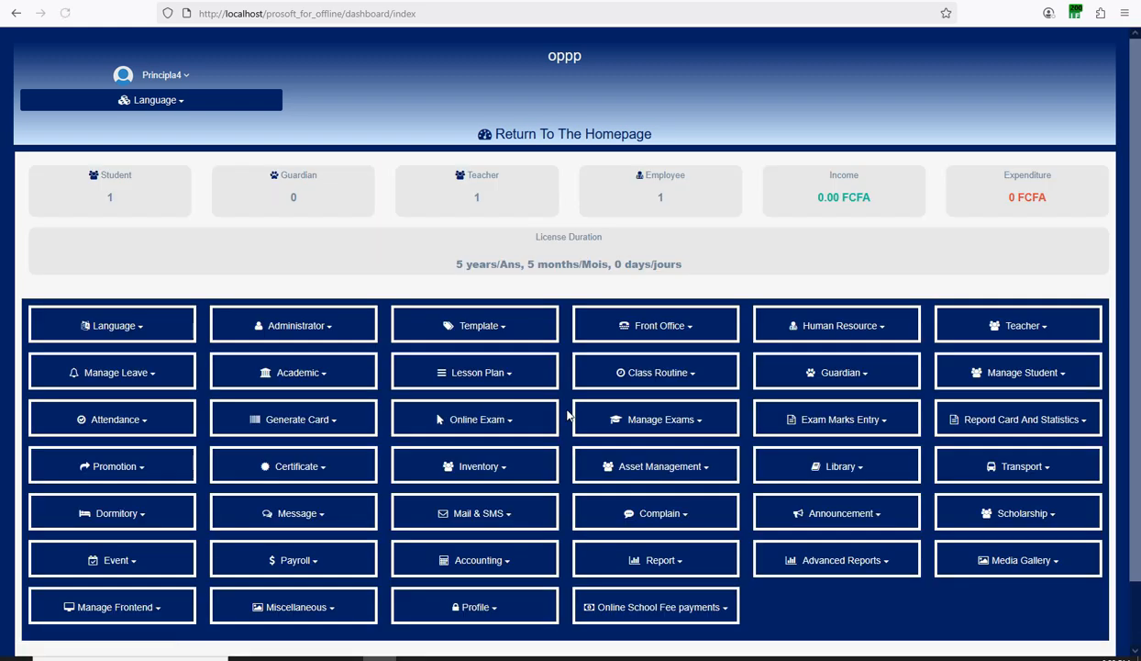
{"action": "scroll", "coordinate": [690, 423], "scroll_direction": "down", "scroll_amount": 1}
{"action": "scroll", "coordinate": [690, 423], "scroll_direction": "up", "scroll_amount": 1}
{"action": "left_click_drag", "start_coordinate": [132, 204], "coordinate": [82, 203]}
{"action": "left_click_drag", "start_coordinate": [672, 211], "coordinate": [658, 209]}
{"action": "scroll", "coordinate": [926, 351], "scroll_direction": "down", "scroll_amount": 2}
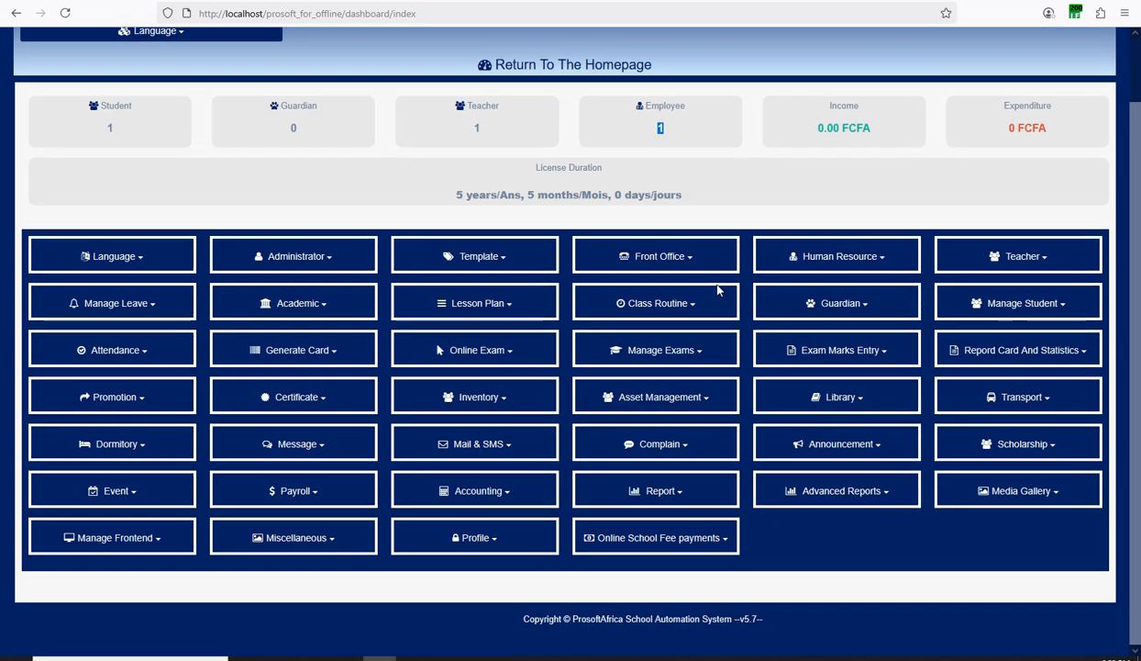
{"action": "scroll", "coordinate": [721, 288], "scroll_direction": "up", "scroll_amount": 2}
{"action": "scroll", "coordinate": [649, 344], "scroll_direction": "down", "scroll_amount": 1}
{"action": "scroll", "coordinate": [652, 346], "scroll_direction": "down", "scroll_amount": 1}
{"action": "scroll", "coordinate": [683, 358], "scroll_direction": "up", "scroll_amount": 2}
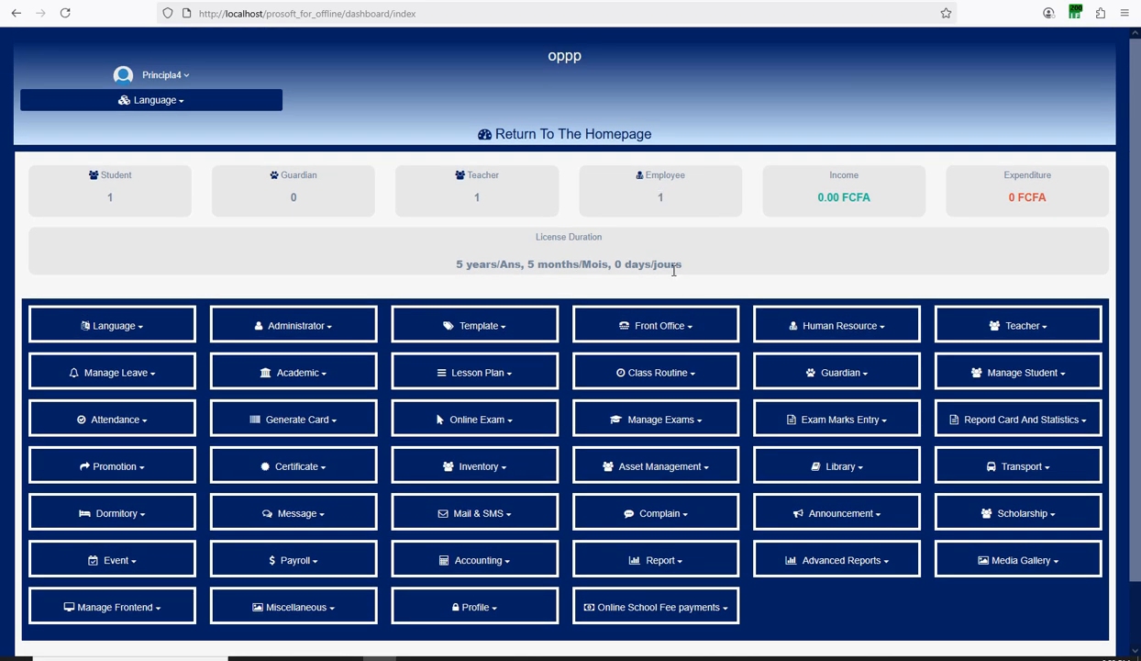
{"action": "left_click_drag", "start_coordinate": [674, 265], "coordinate": [450, 265]}
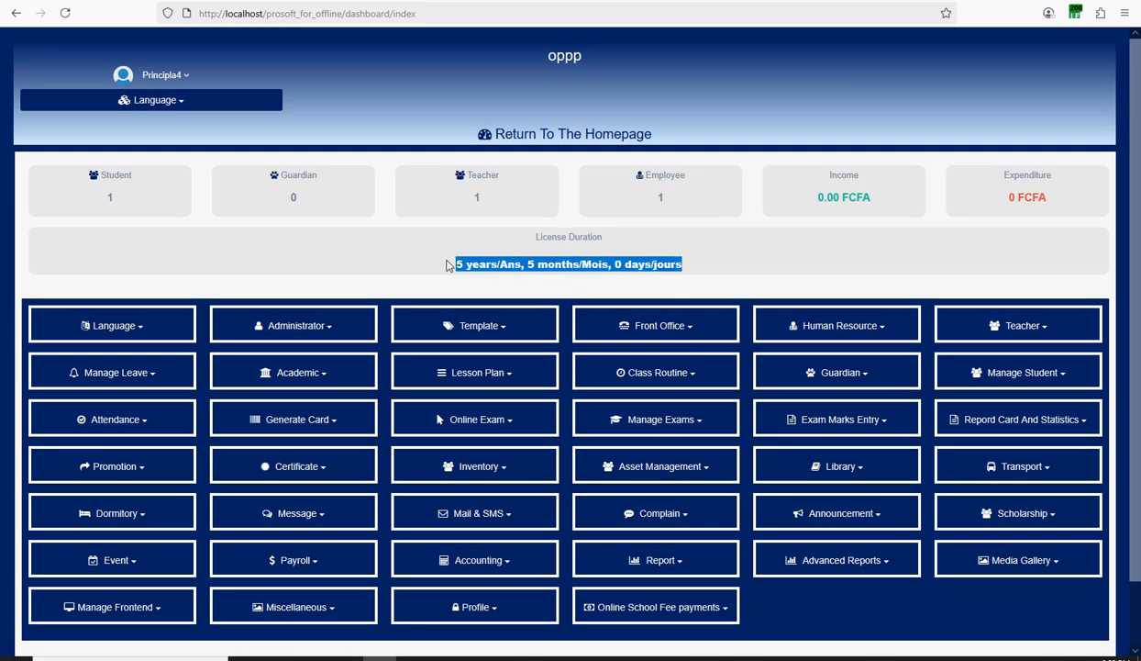
{"action": "left_click", "coordinate": [421, 262]}
{"action": "scroll", "coordinate": [691, 328], "scroll_direction": "down", "scroll_amount": 1}
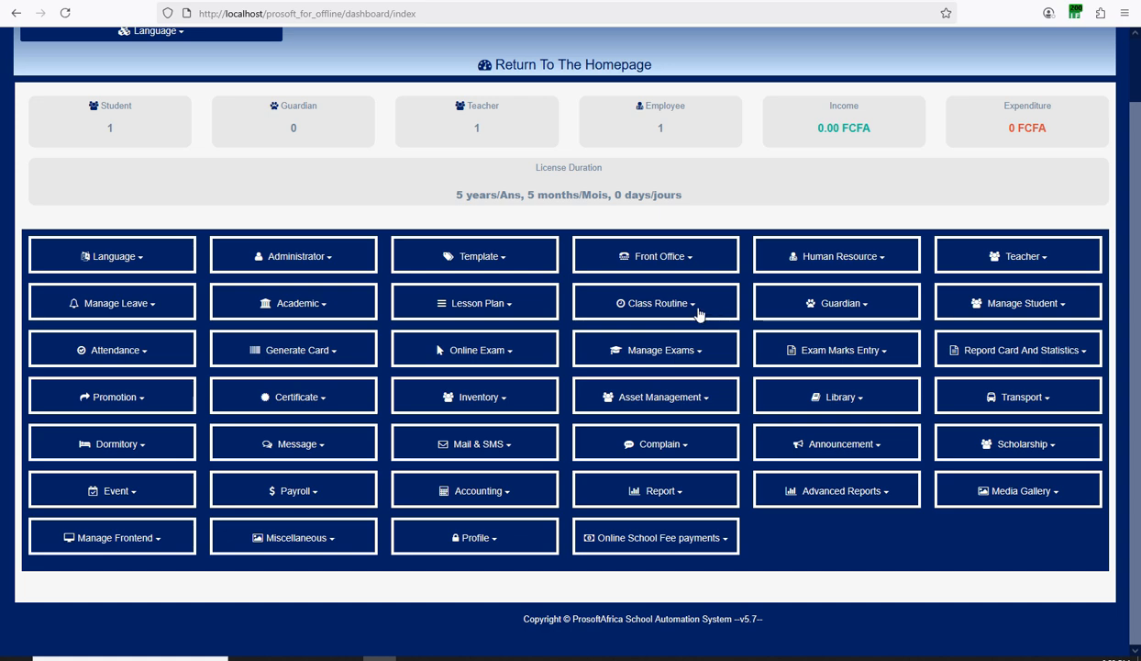
{"action": "scroll", "coordinate": [452, 366], "scroll_direction": "up", "scroll_amount": 1}
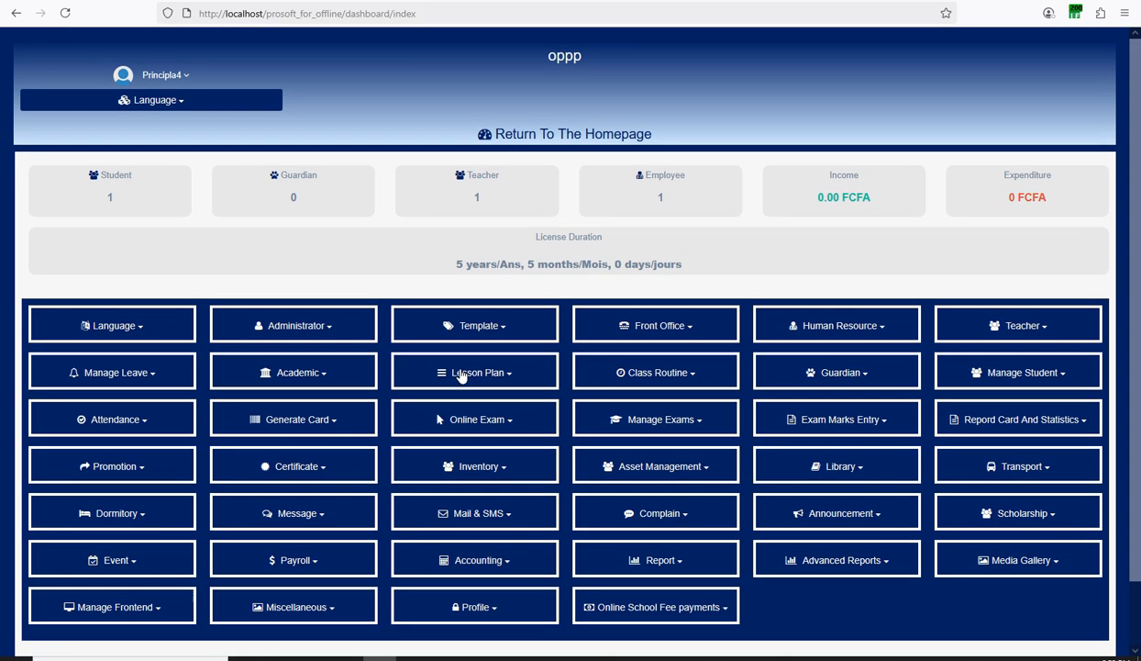
{"action": "scroll", "coordinate": [461, 376], "scroll_direction": "down", "scroll_amount": 1}
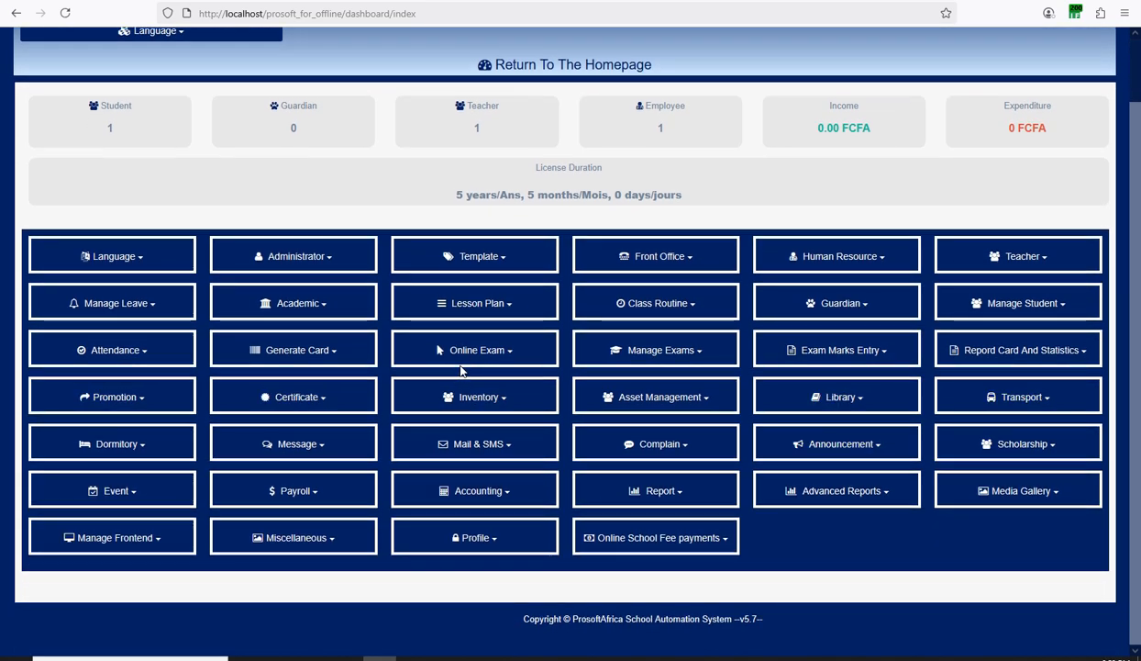
{"action": "scroll", "coordinate": [463, 367], "scroll_direction": "up", "scroll_amount": 1}
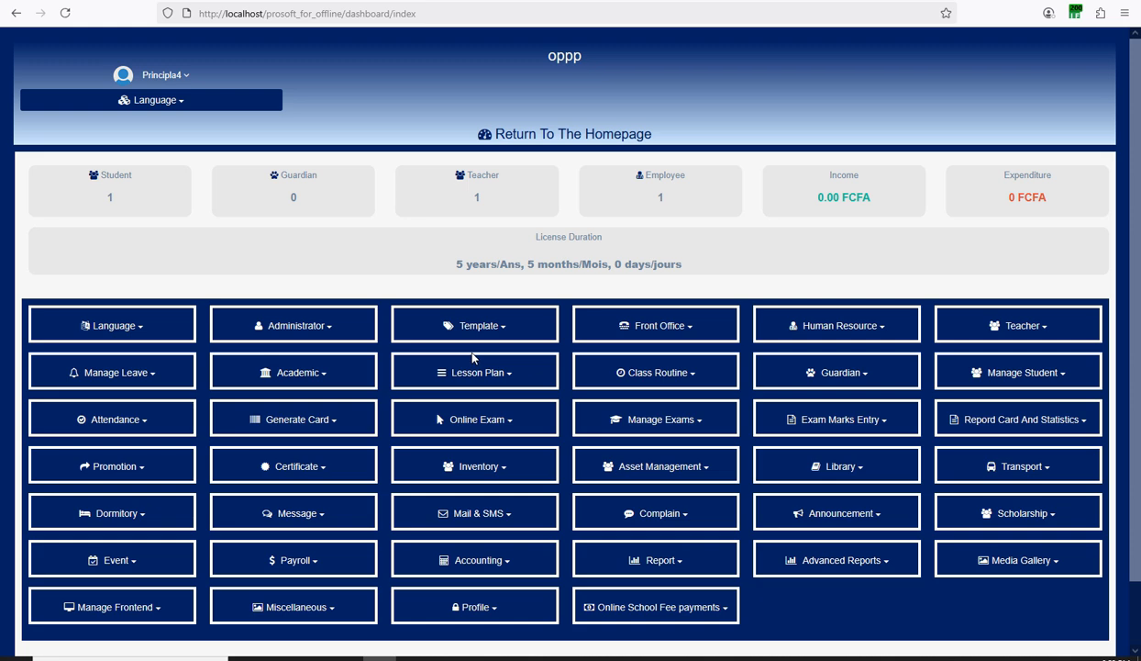
{"action": "scroll", "coordinate": [472, 357], "scroll_direction": "down", "scroll_amount": 1}
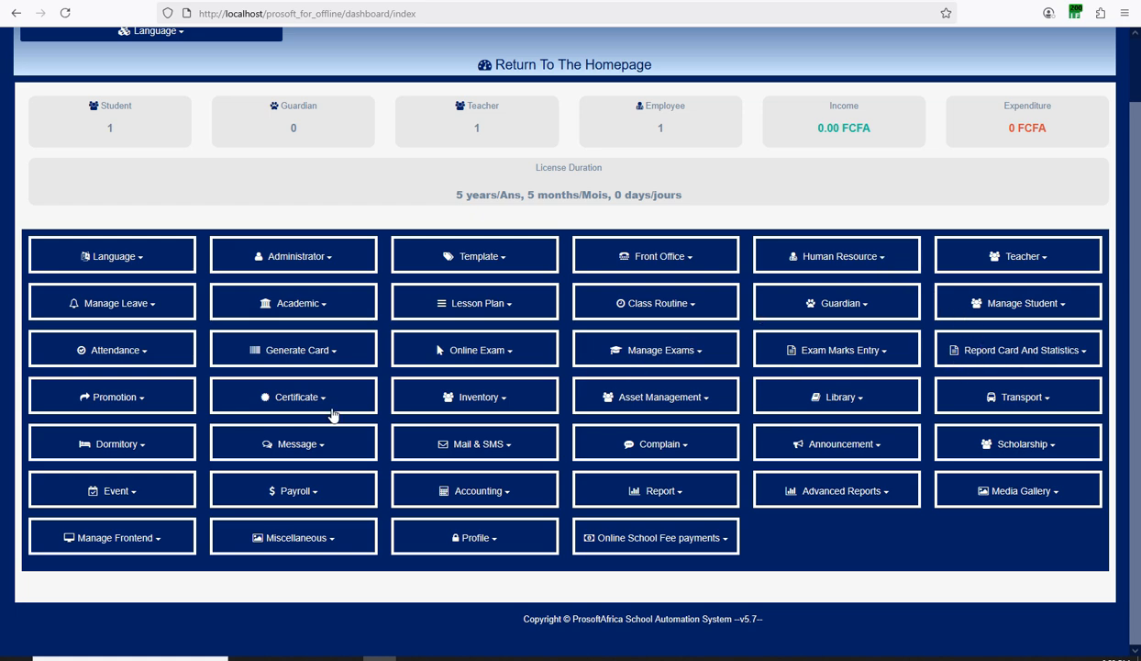
{"action": "scroll", "coordinate": [201, 485], "scroll_direction": "up", "scroll_amount": 1}
{"action": "scroll", "coordinate": [201, 485], "scroll_direction": "down", "scroll_amount": 1}
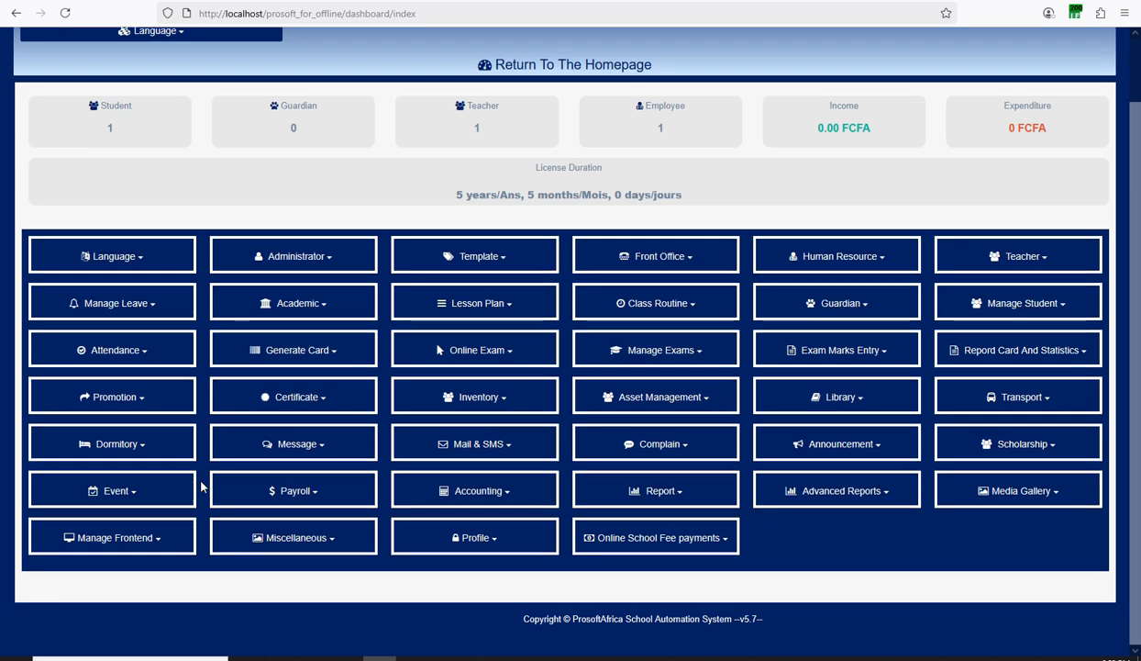
{"action": "scroll", "coordinate": [201, 484], "scroll_direction": "up", "scroll_amount": 1}
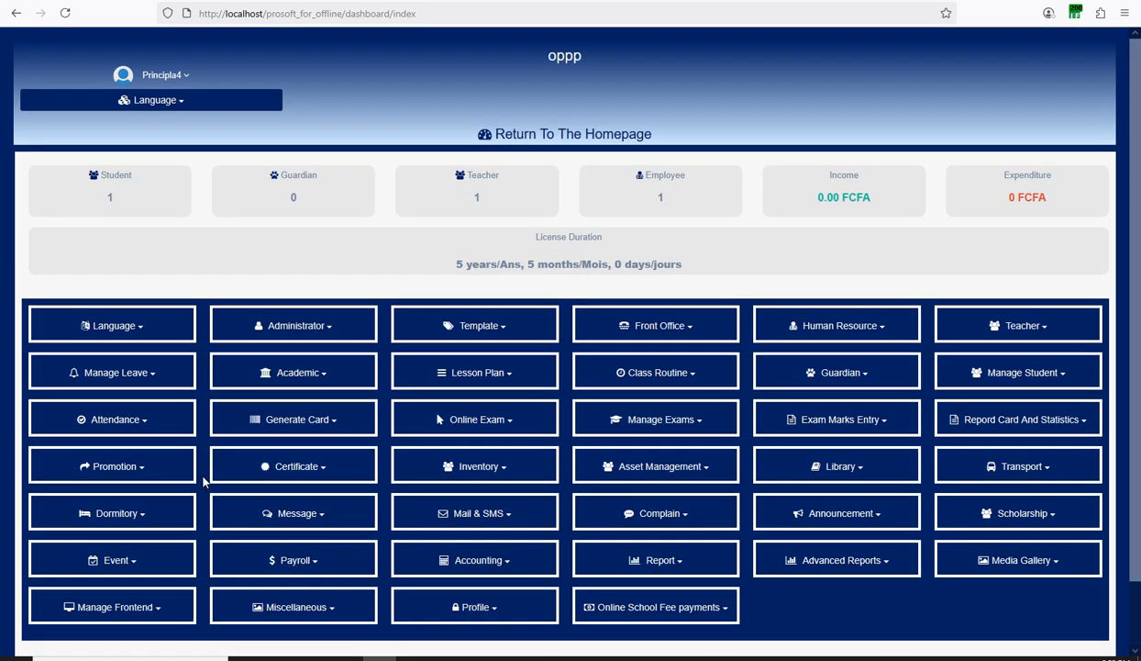
{"action": "scroll", "coordinate": [203, 481], "scroll_direction": "down", "scroll_amount": 1}
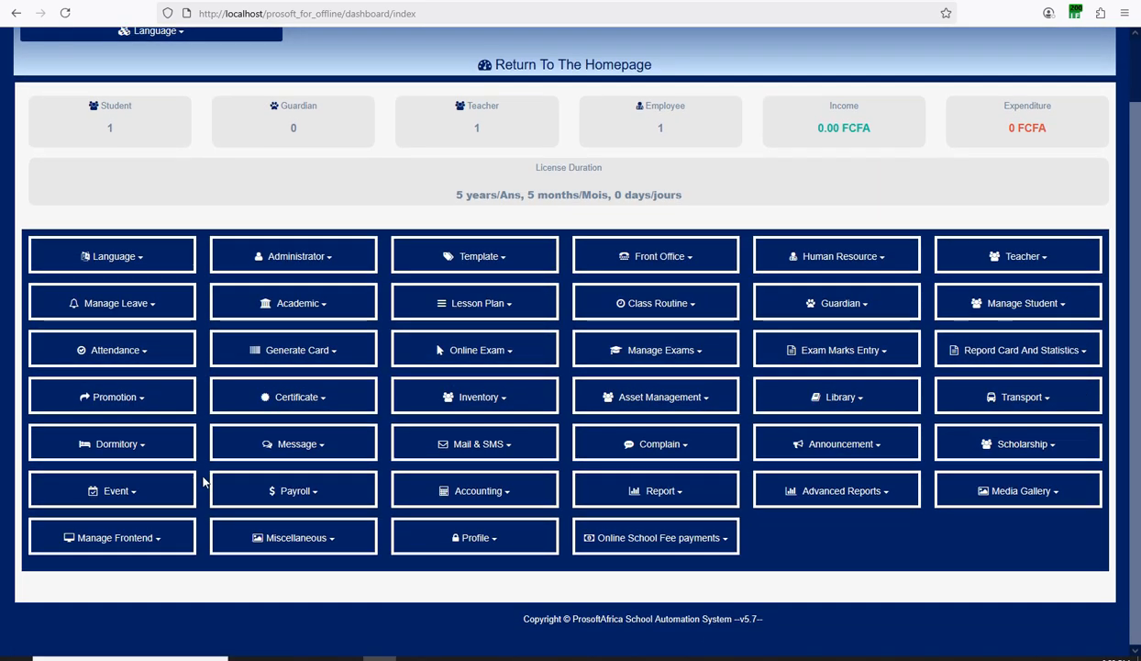